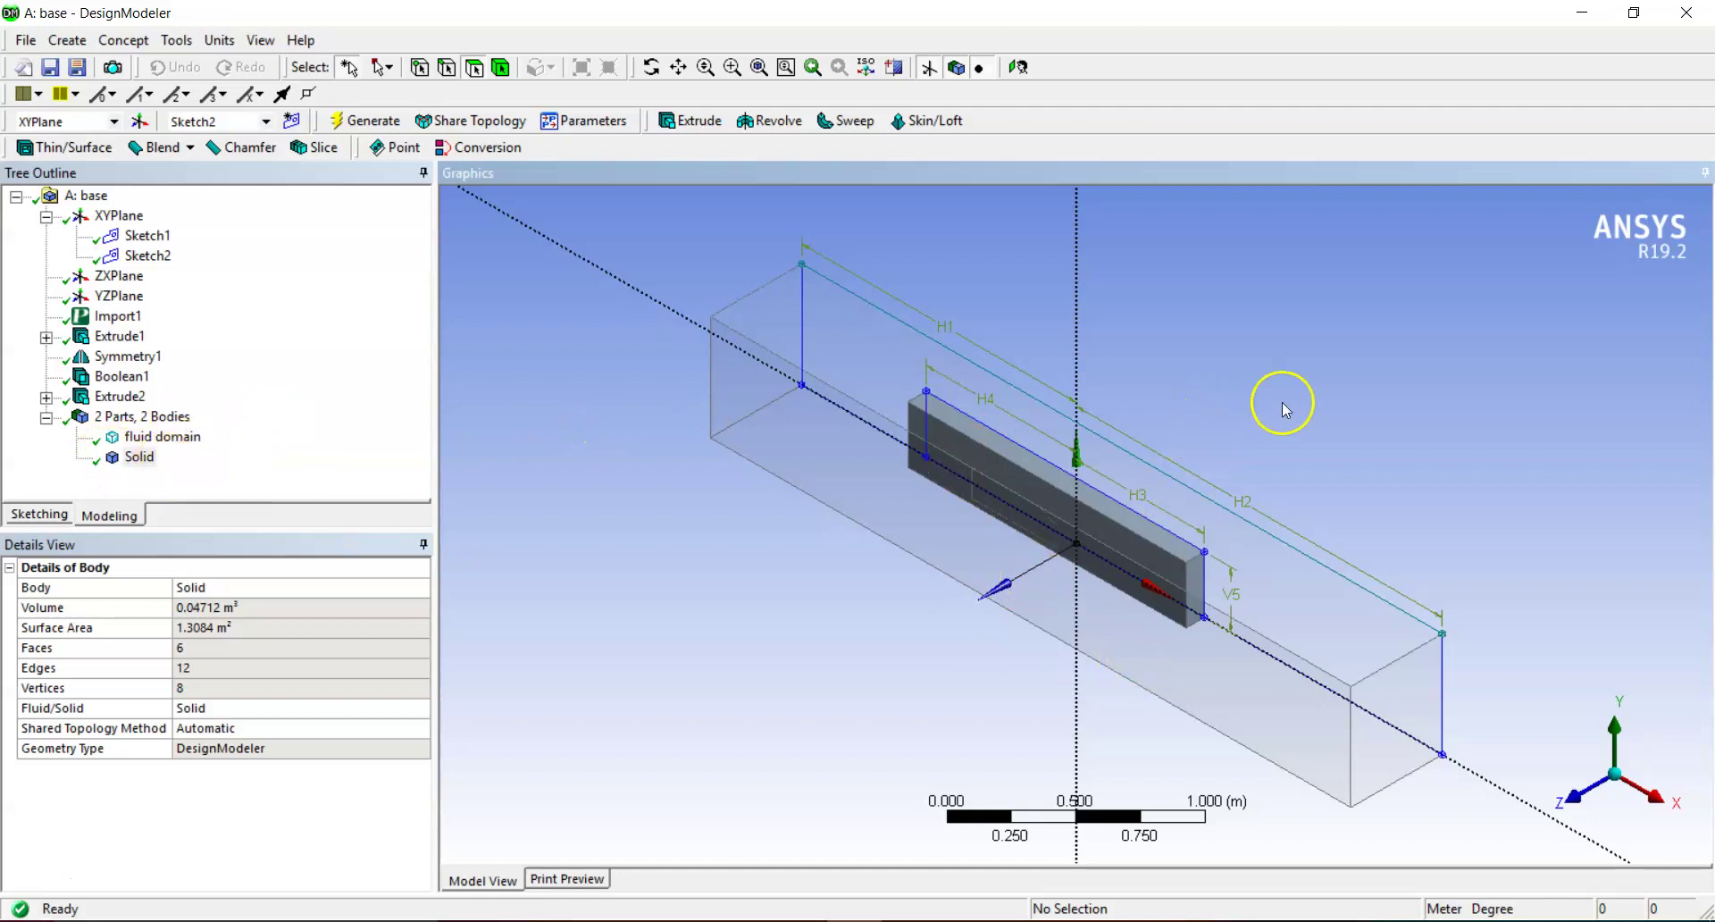
# Switch to the Workbench project and open the Mesh cell of the base Fluid Flow (Fluent) system.
pyautogui.click(741, 920)
pyautogui.click(820, 857)
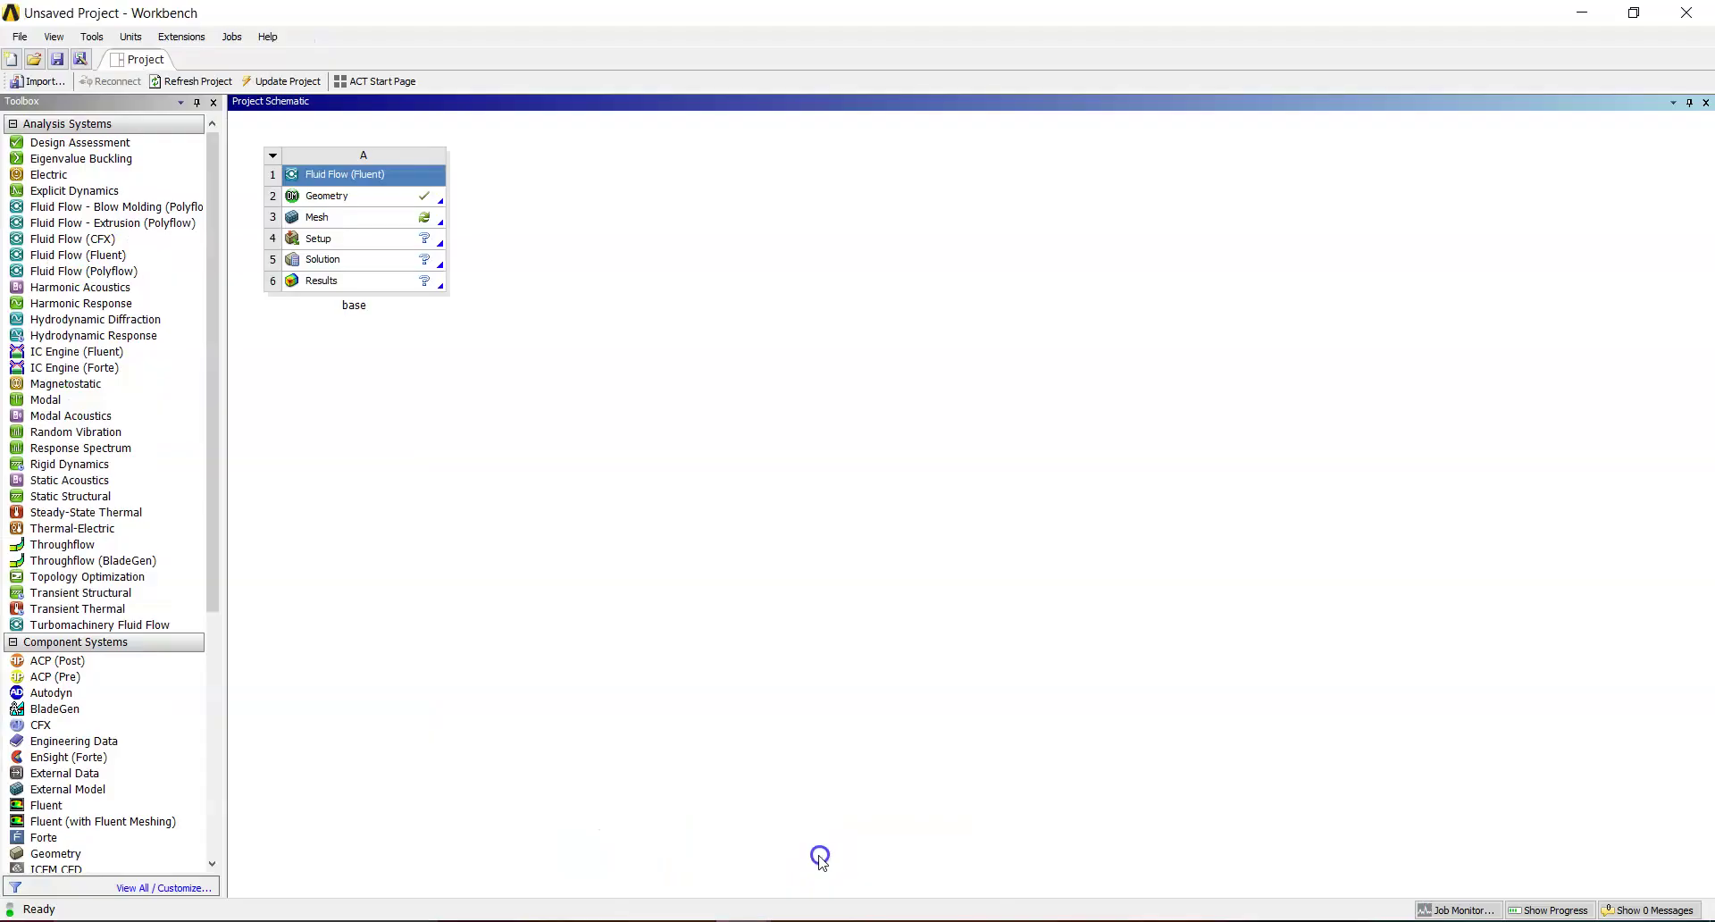
pyautogui.click(730, 626)
pyautogui.click(1027, 558)
pyautogui.click(288, 196)
pyautogui.doubleClick(386, 221)
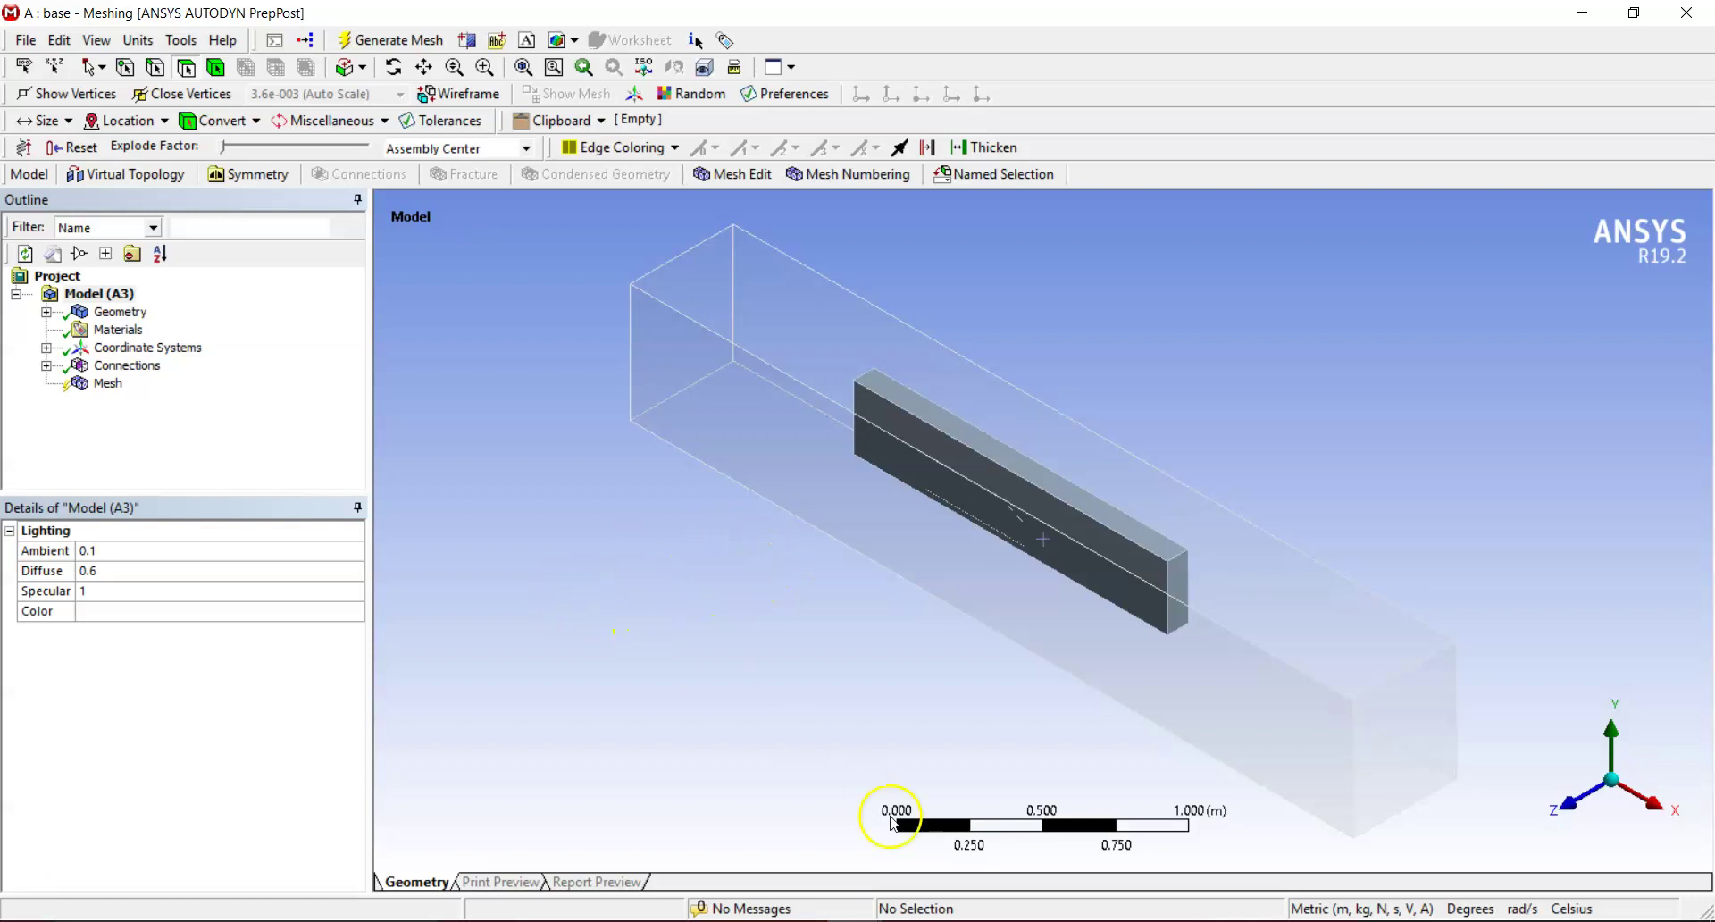
# Generate the mesh with the default settings and inspect it from the symmetry side.
pyautogui.click(399, 40)
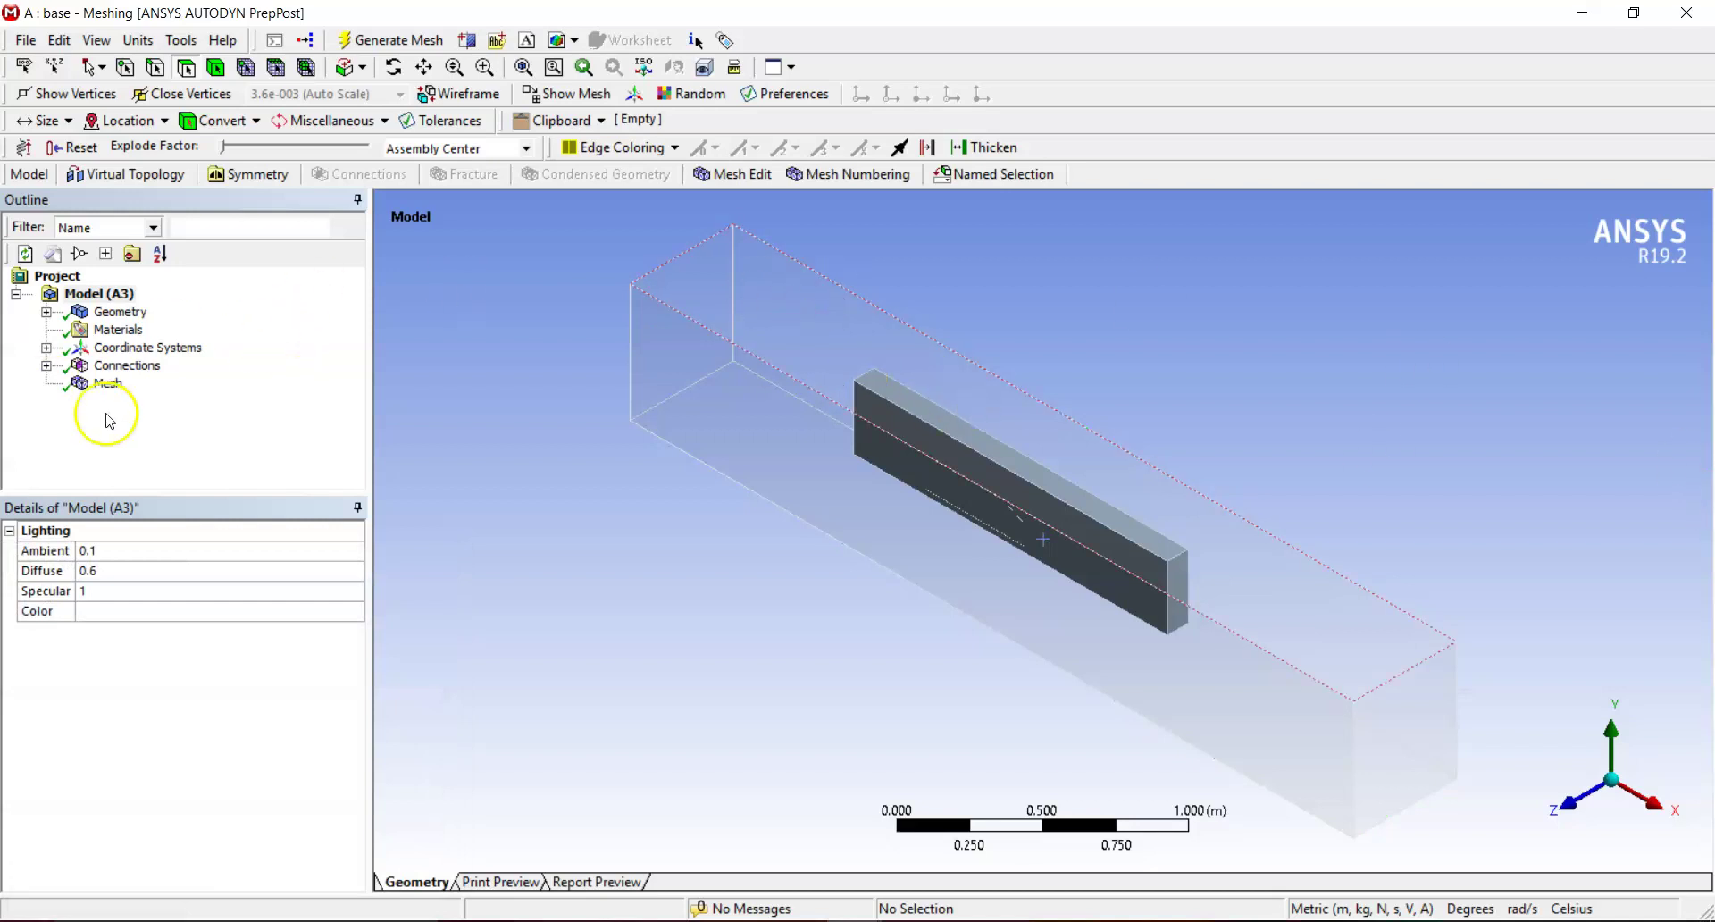
pyautogui.click(109, 383)
pyautogui.moveTo(1576, 656); pyautogui.dragTo(1424, 612, button='middle')
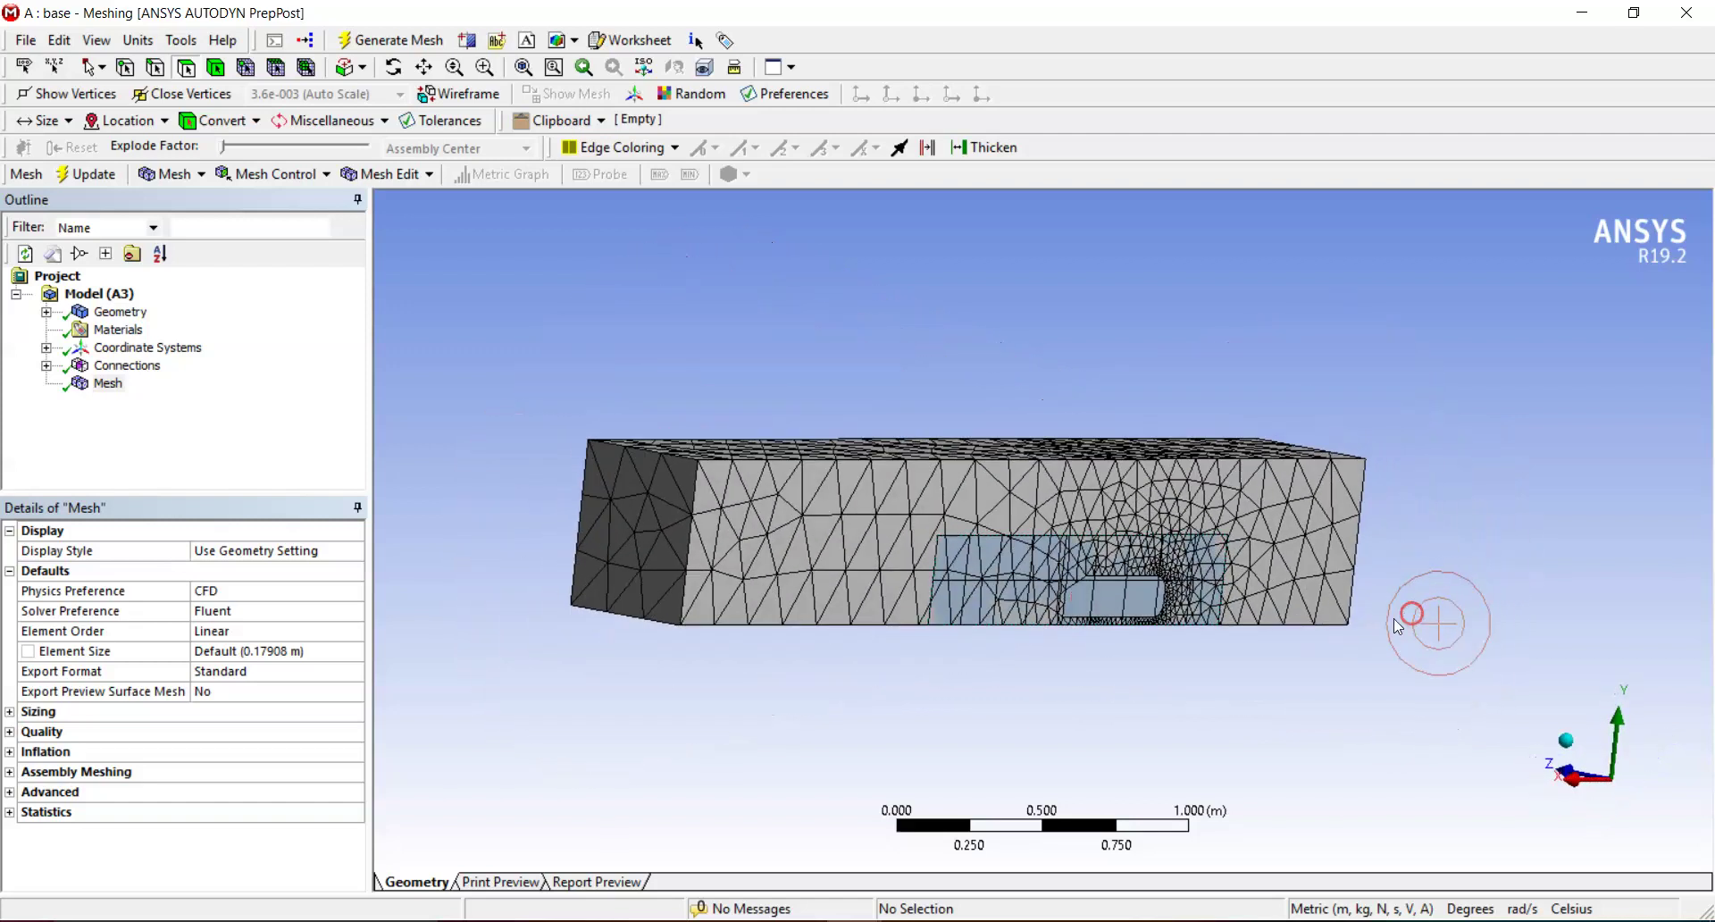
pyautogui.click(1563, 737)
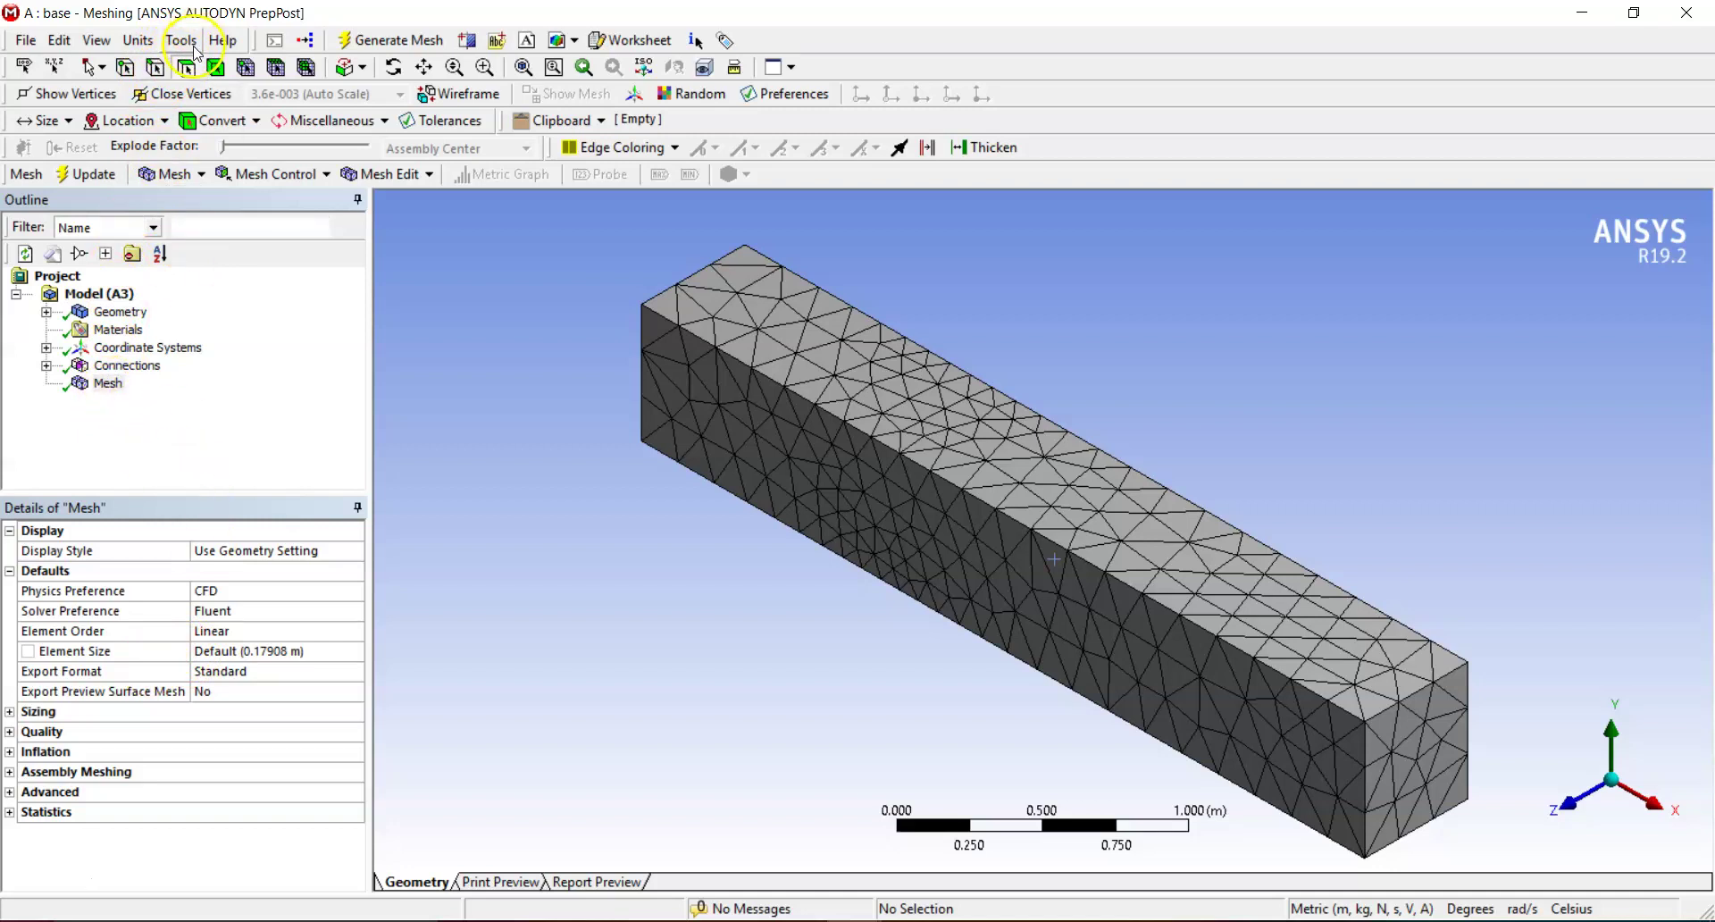
# Switch the unit system to Metric (mm, kg, N, s, mV, mA).
pyautogui.click(155, 44)
pyautogui.click(224, 111)
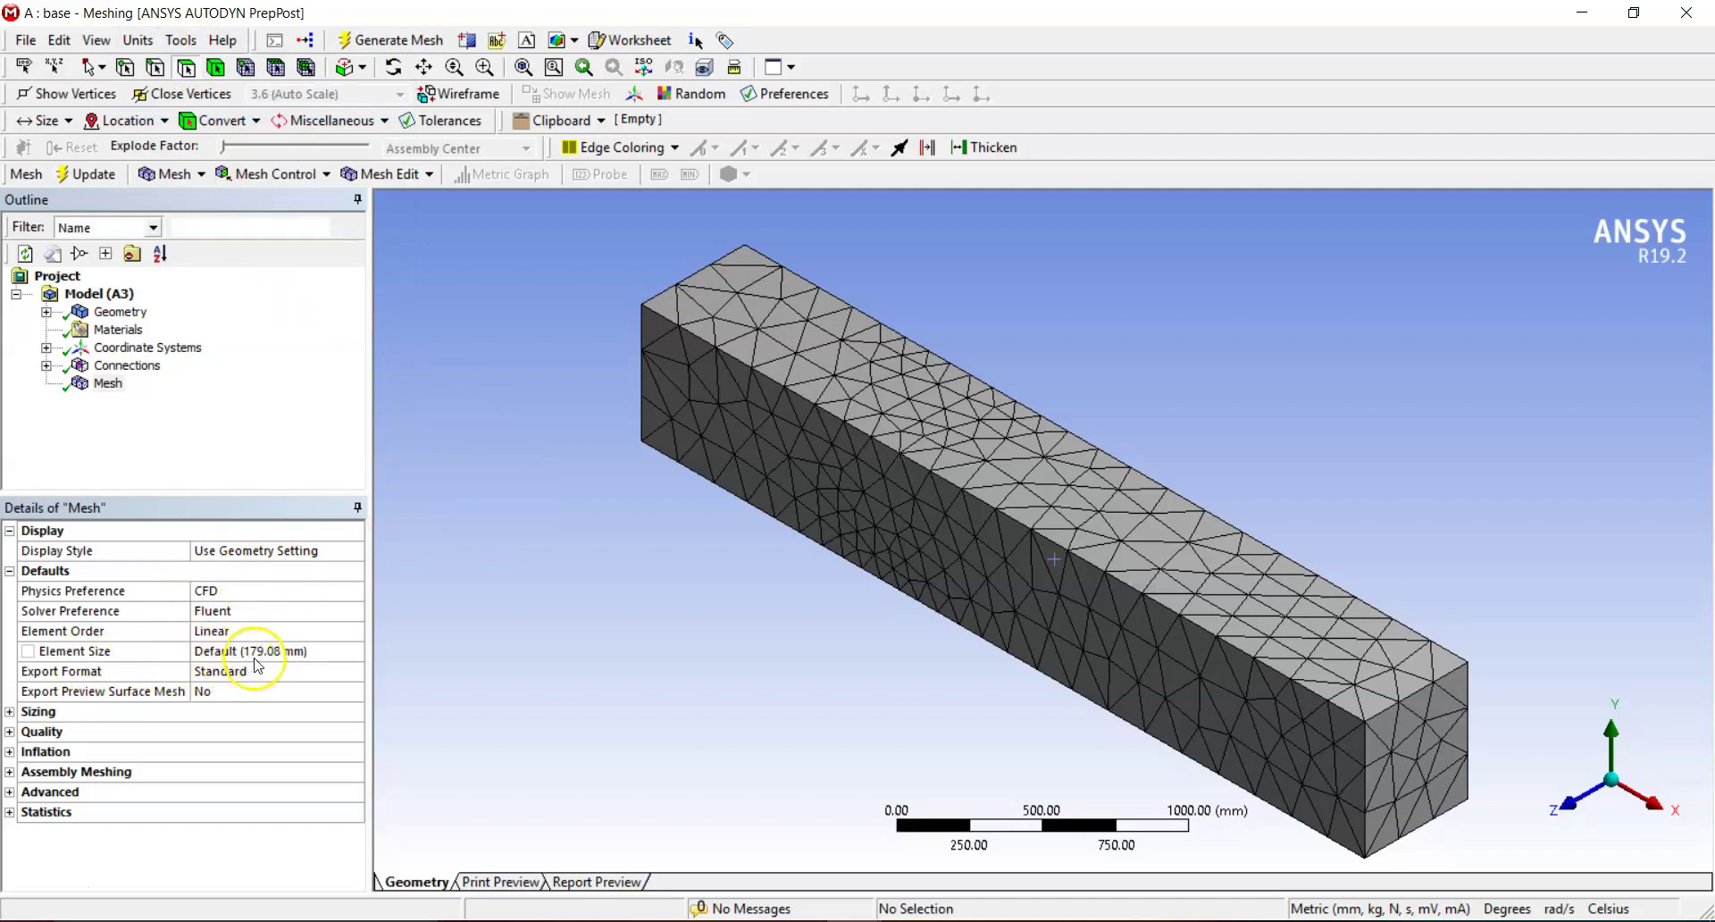
pyautogui.moveTo(1121, 664); pyautogui.dragTo(1130, 630, button='middle')
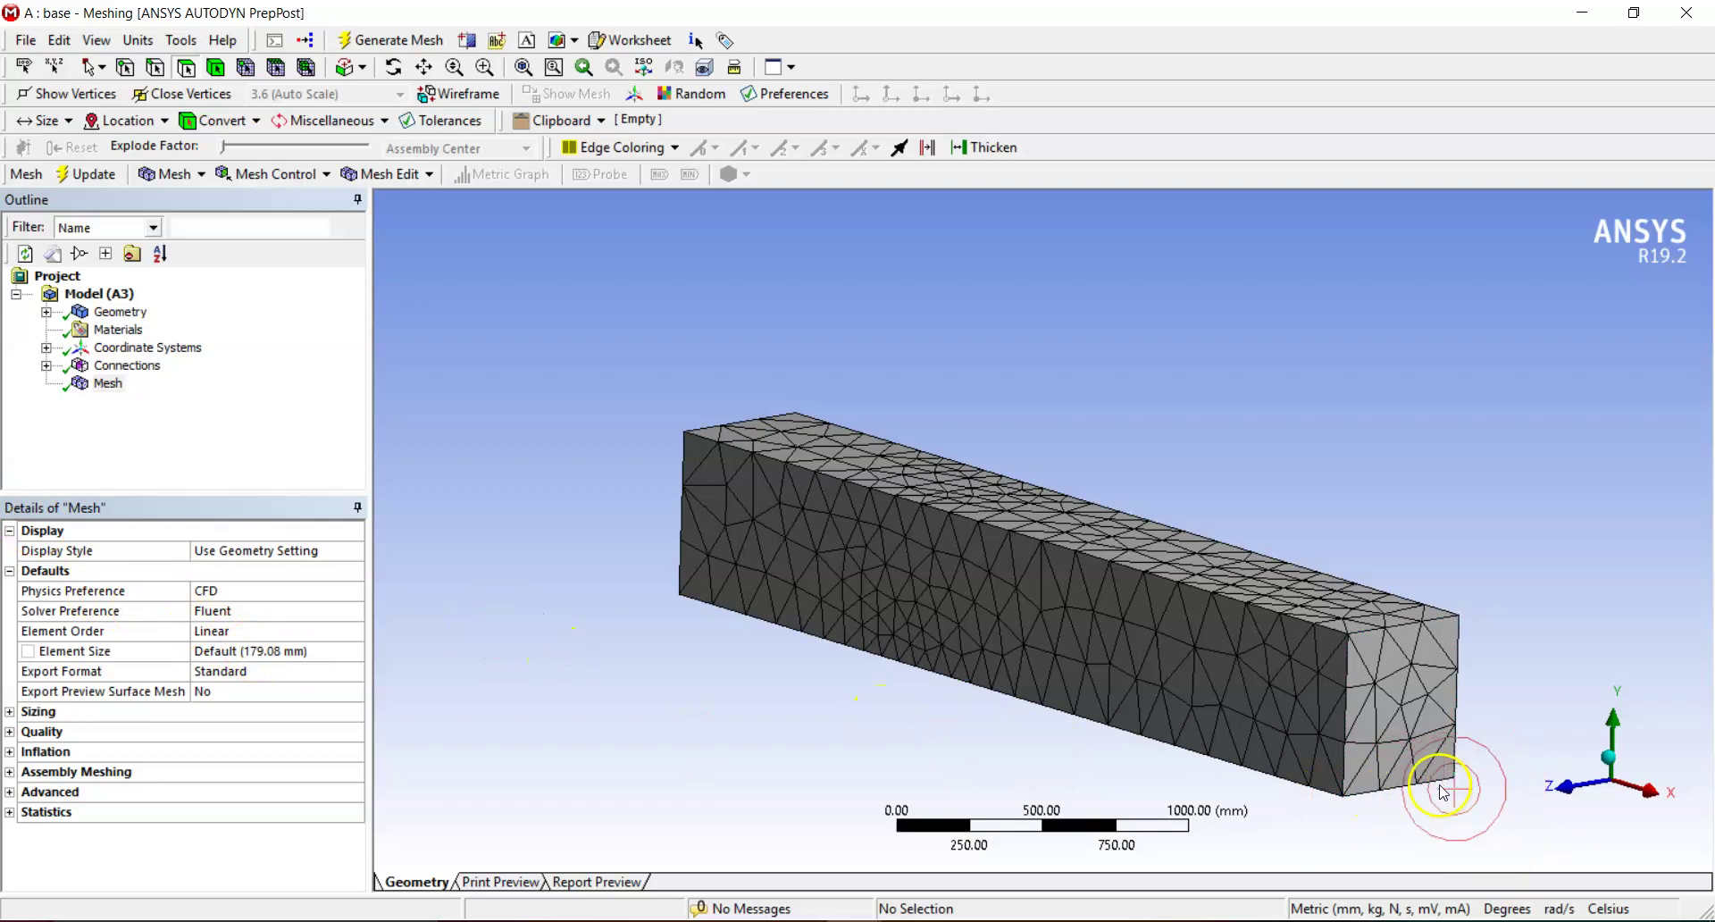
pyautogui.moveTo(1251, 674); pyautogui.dragTo(1263, 672, button='middle')
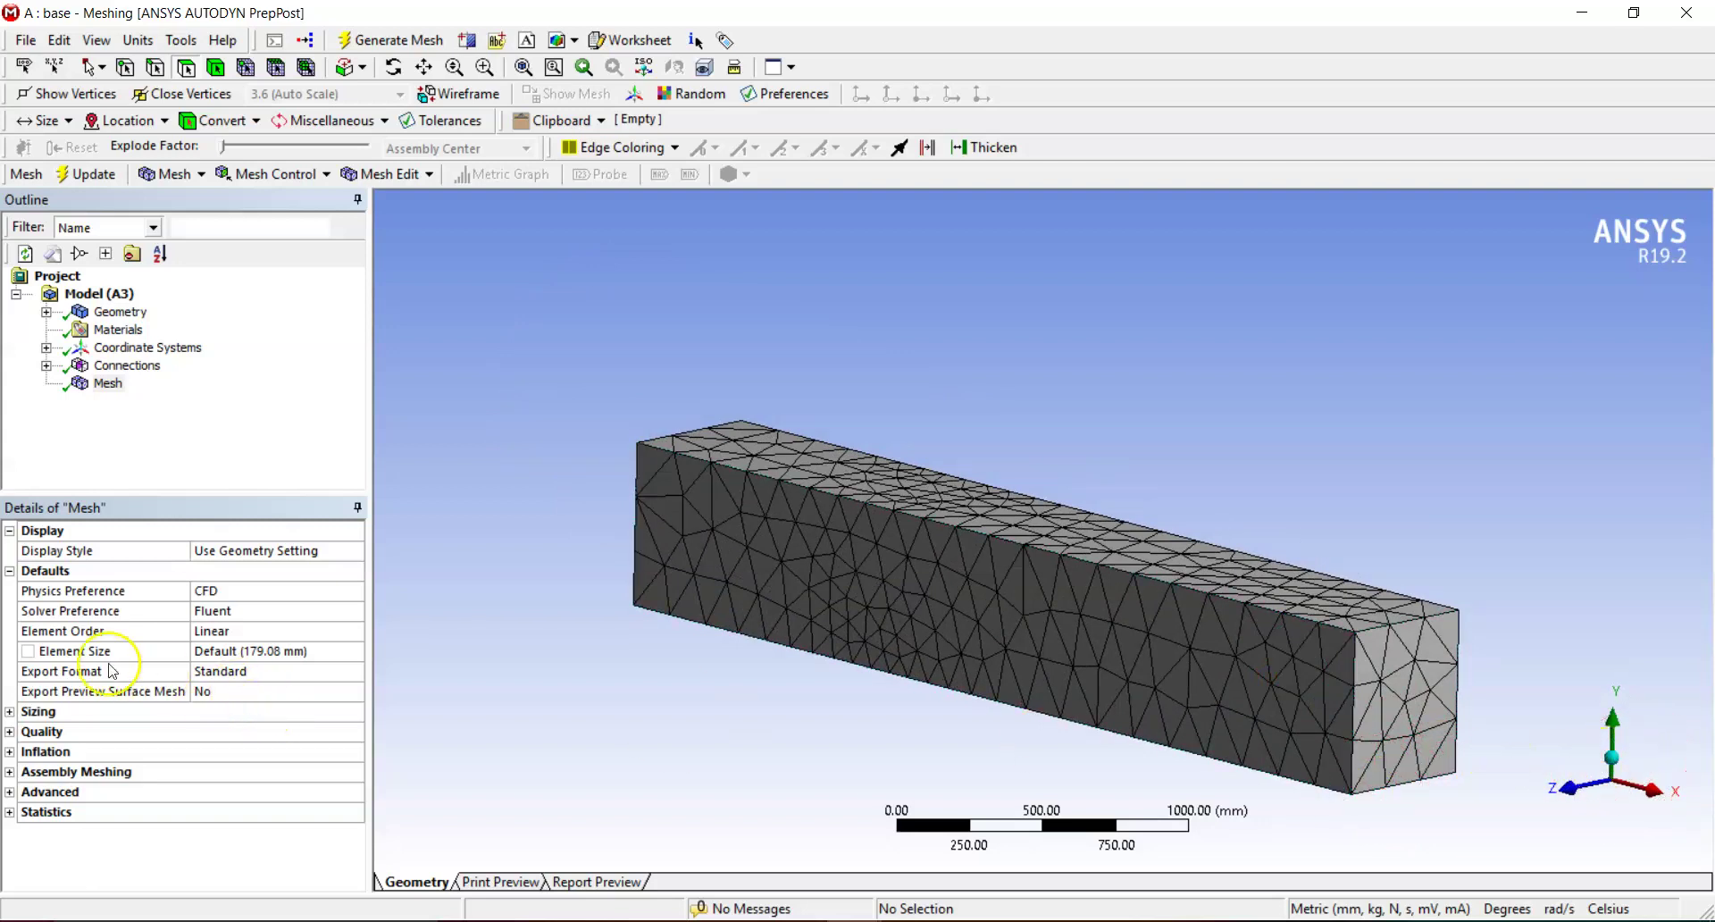
# Set both the global mesh element size and the maximum size to 30 mm.
pyautogui.click(250, 648)
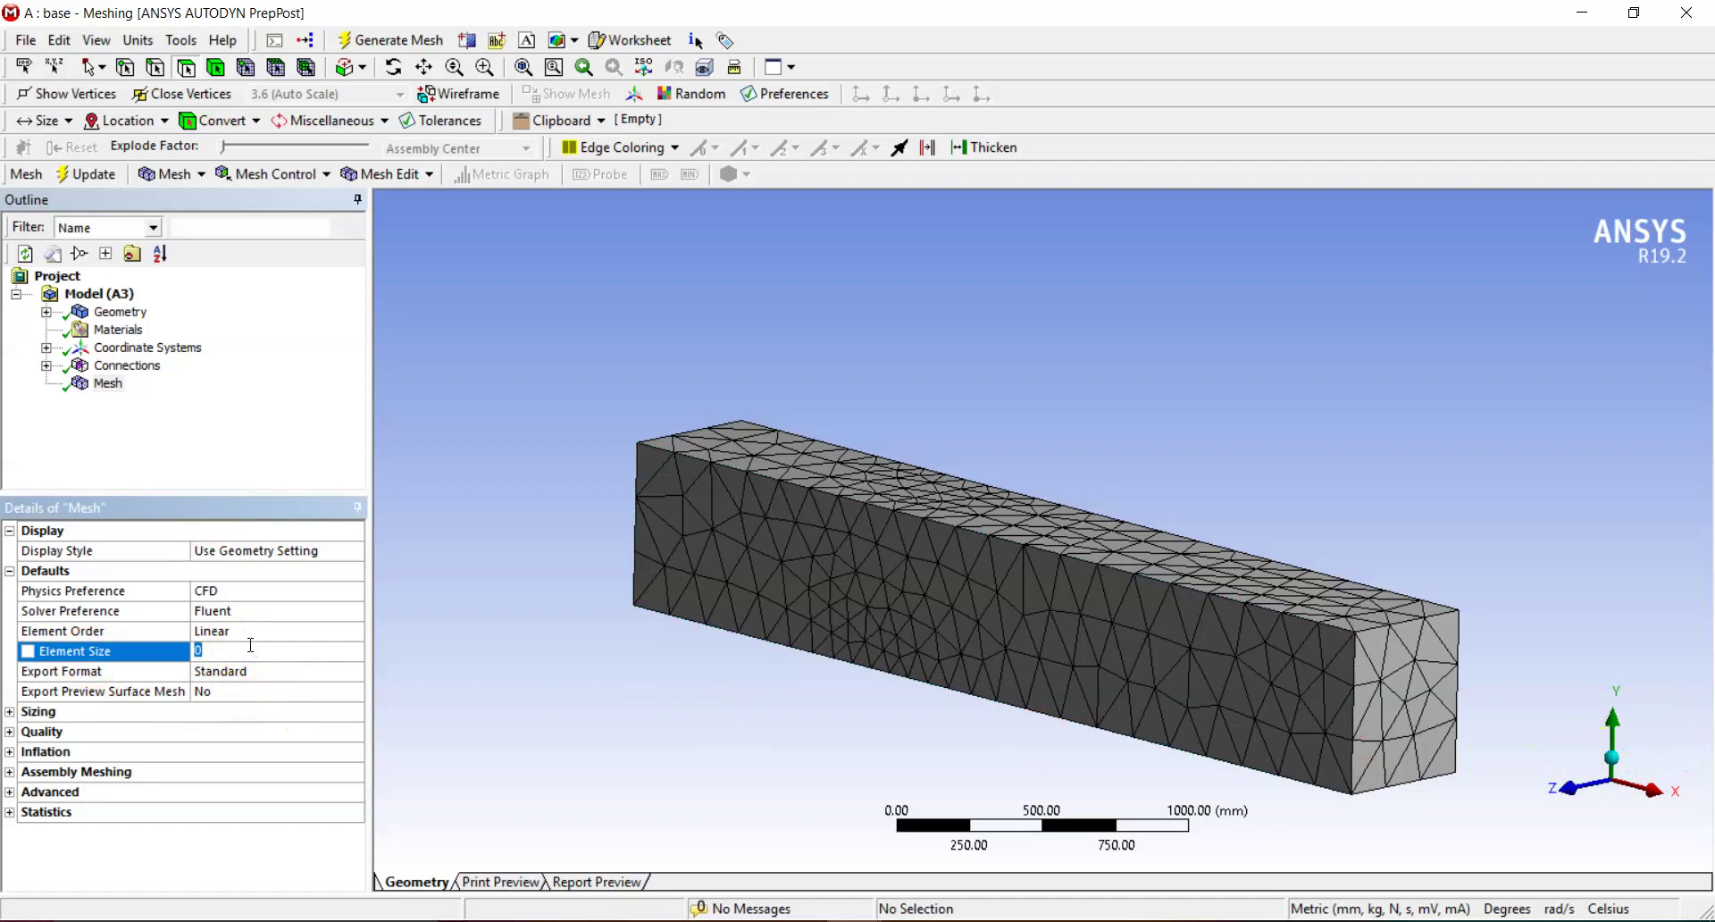
pyautogui.press('BackSpace')
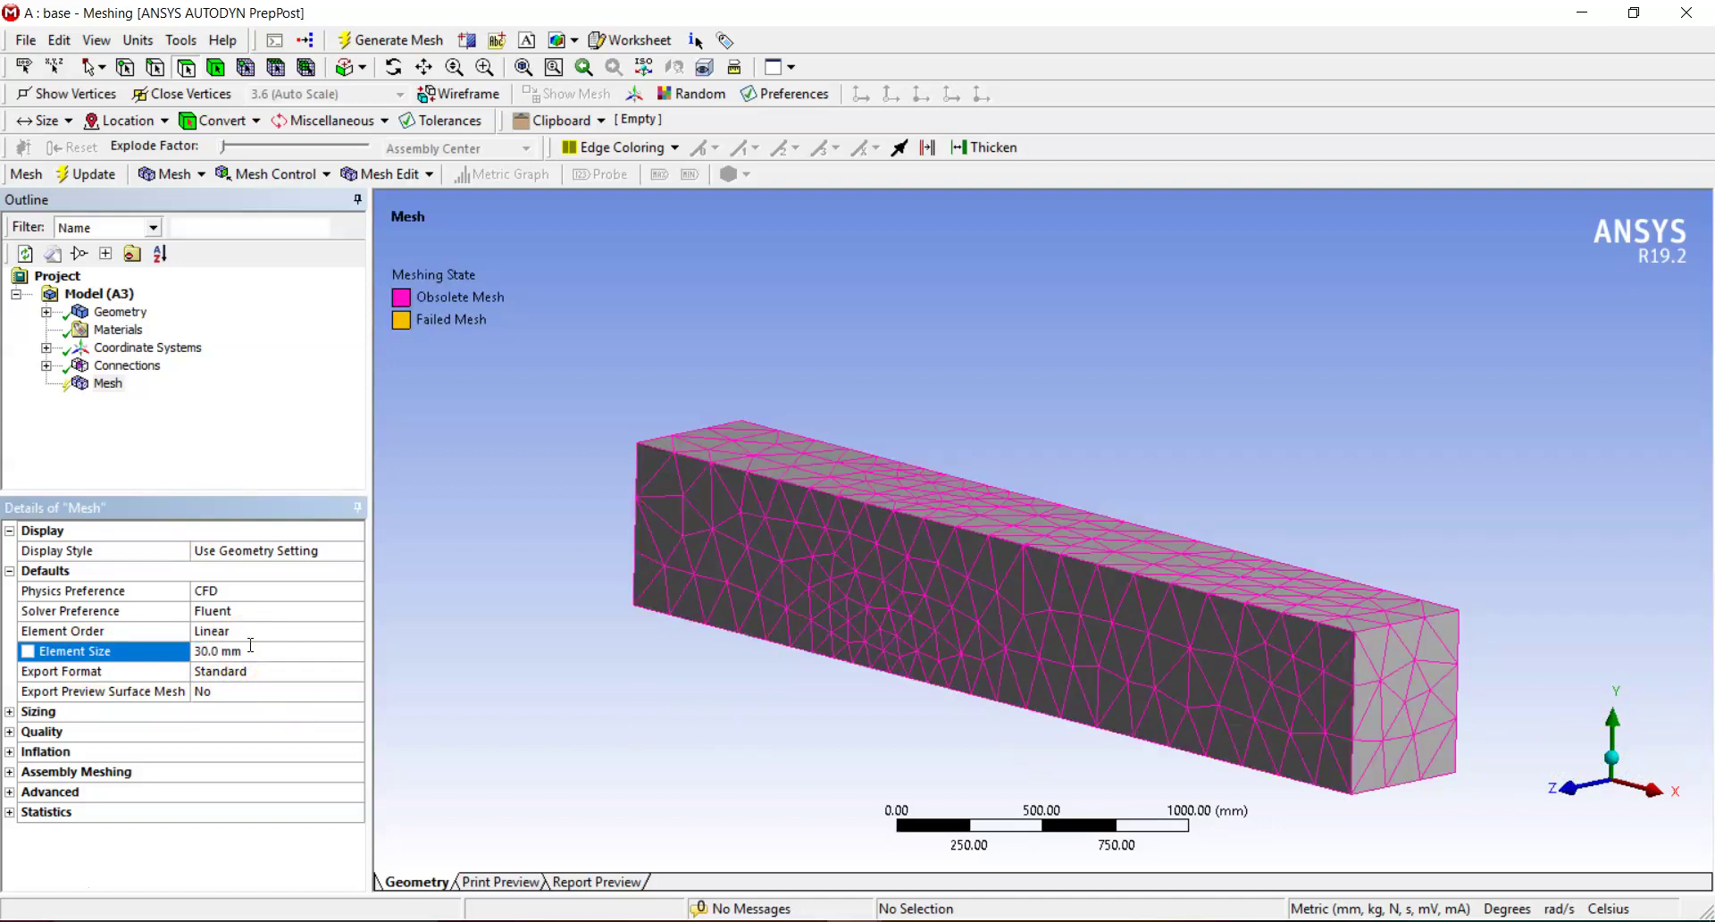
pyautogui.click(9, 711)
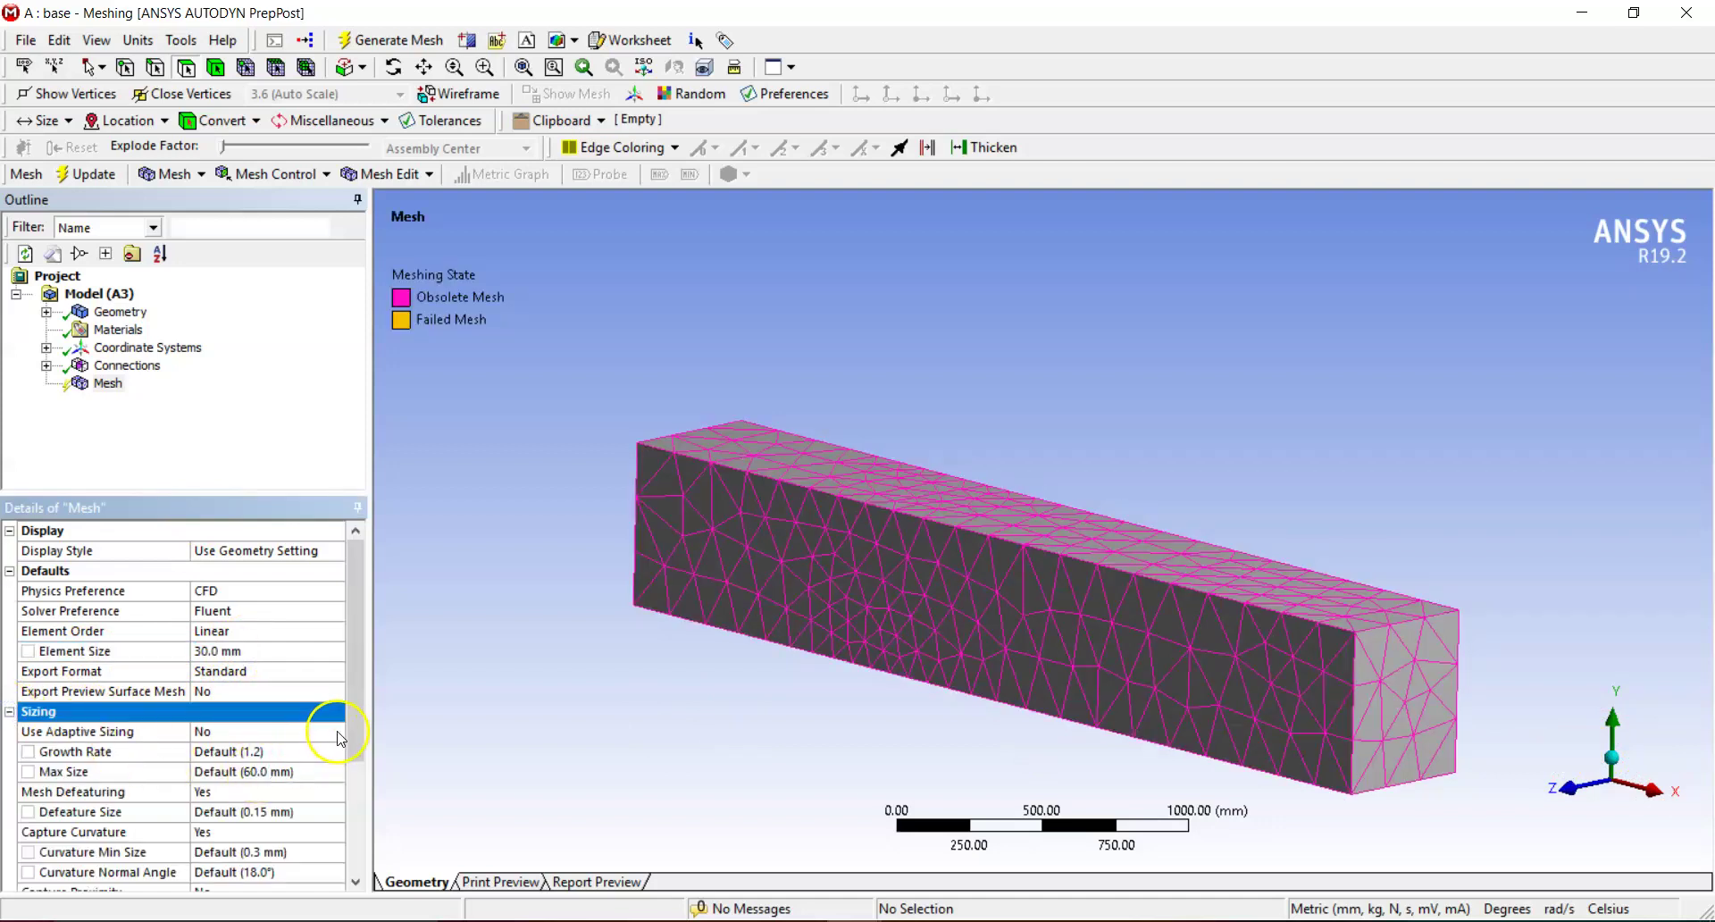
pyautogui.scroll(-1, 286, 589)
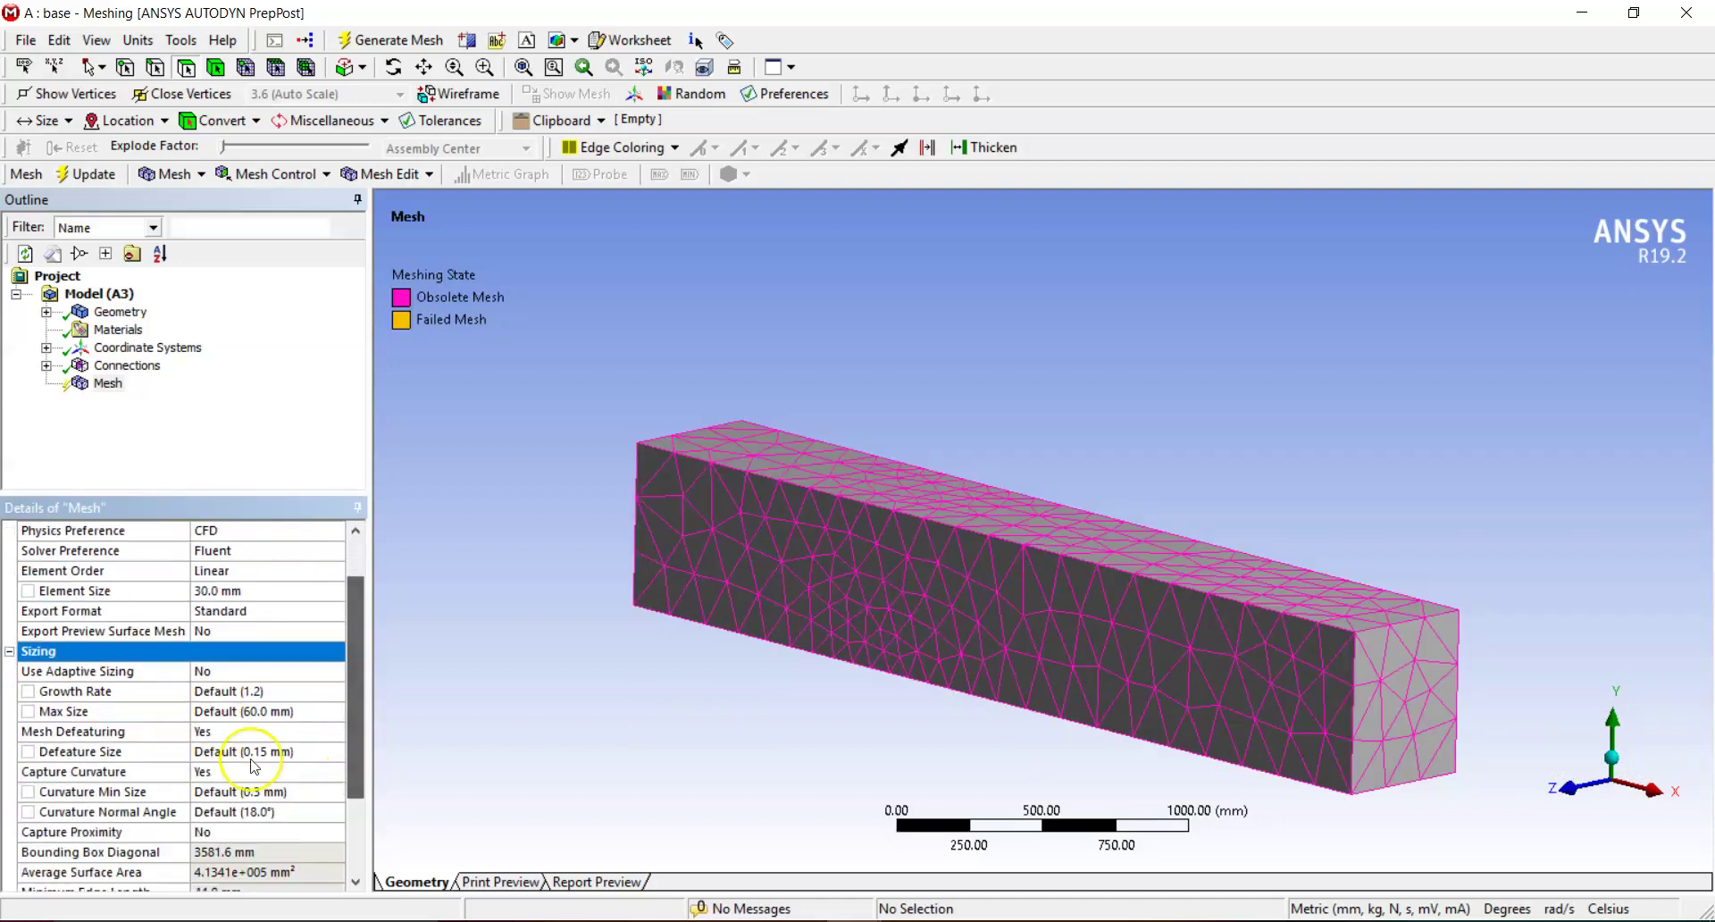
pyautogui.click(259, 712)
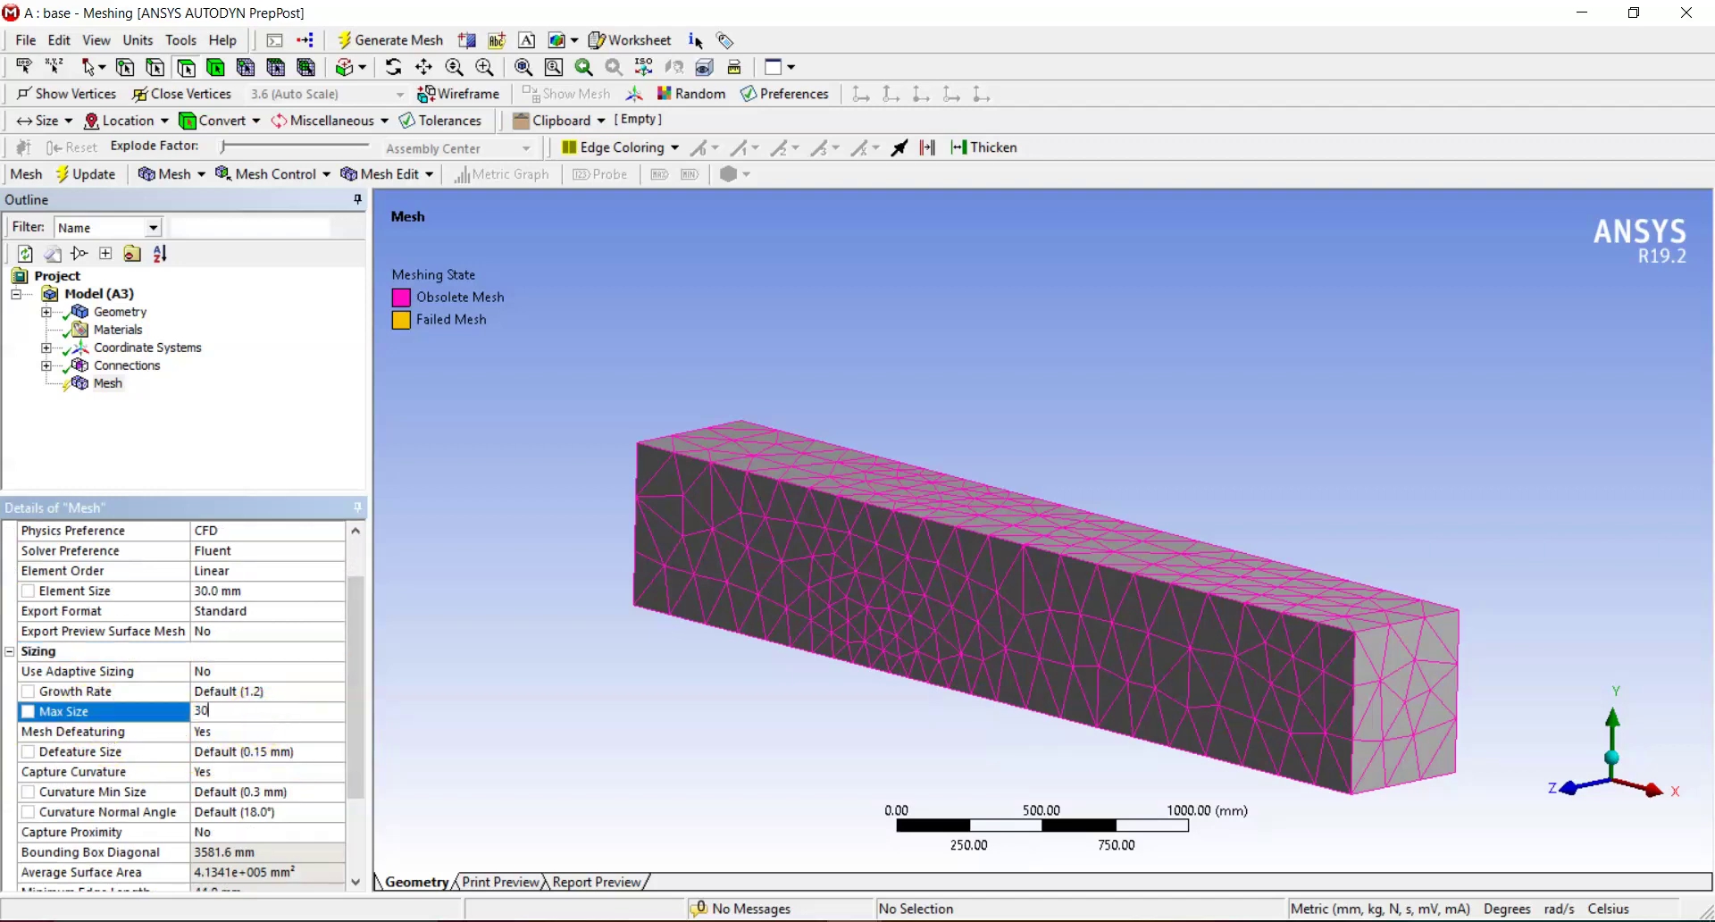
pyautogui.write('30')
pyautogui.press('Return')
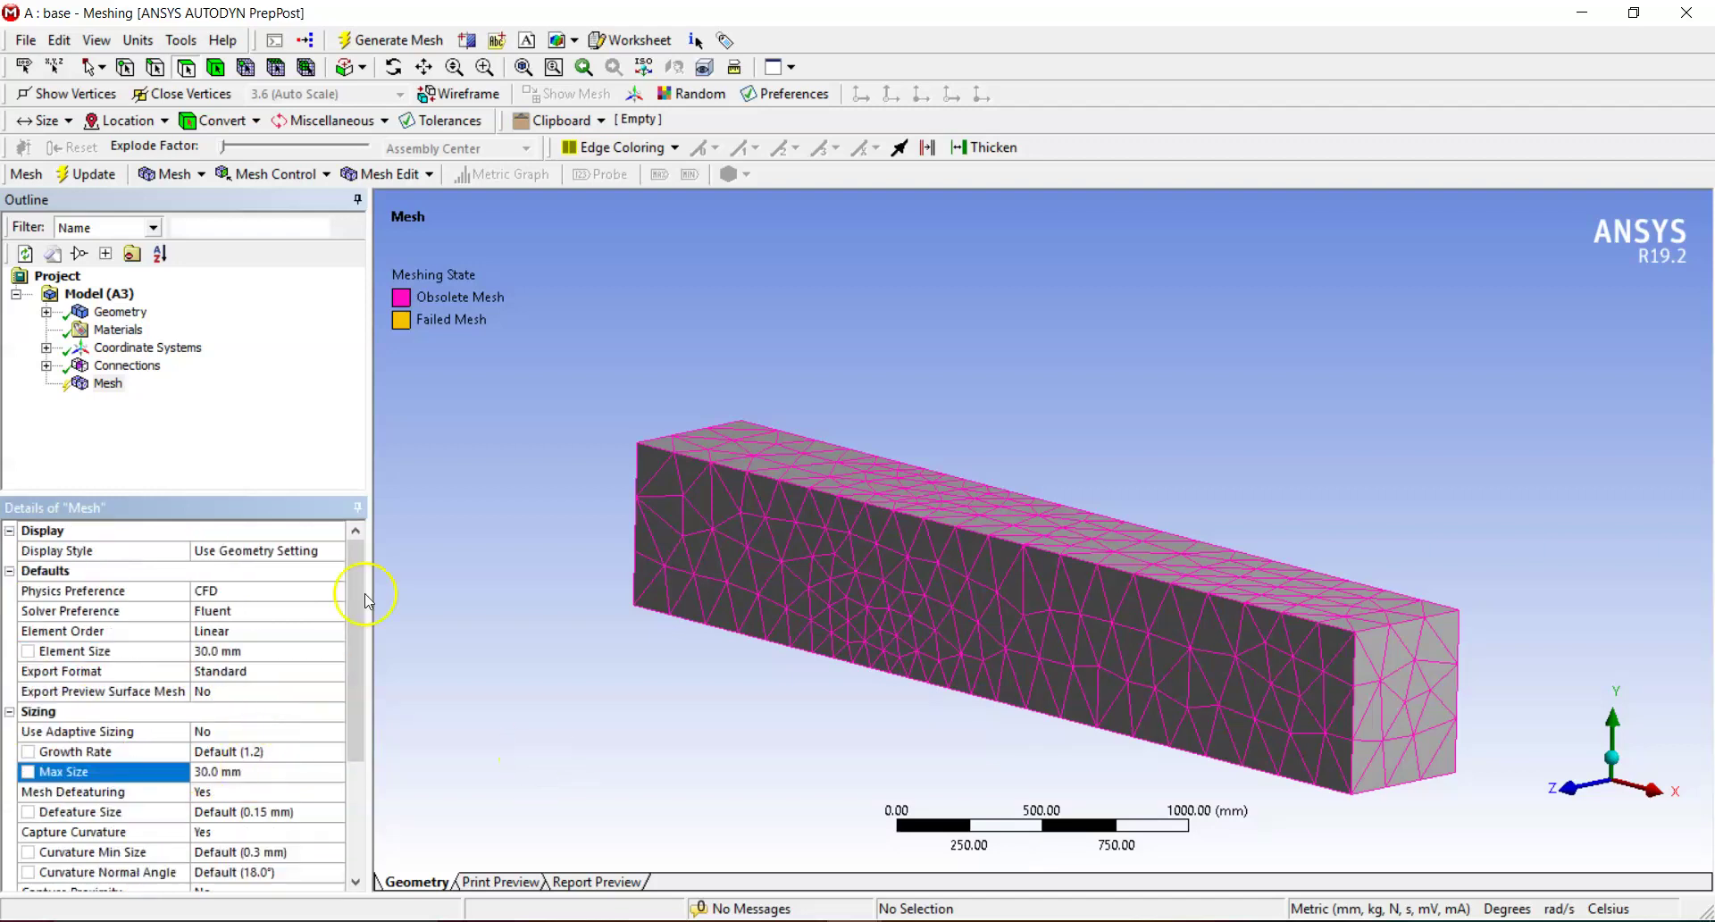
# Insert a mesh method and scope it to both bodies.
pyautogui.rightClick(107, 383)
pyautogui.moveTo(143, 396)
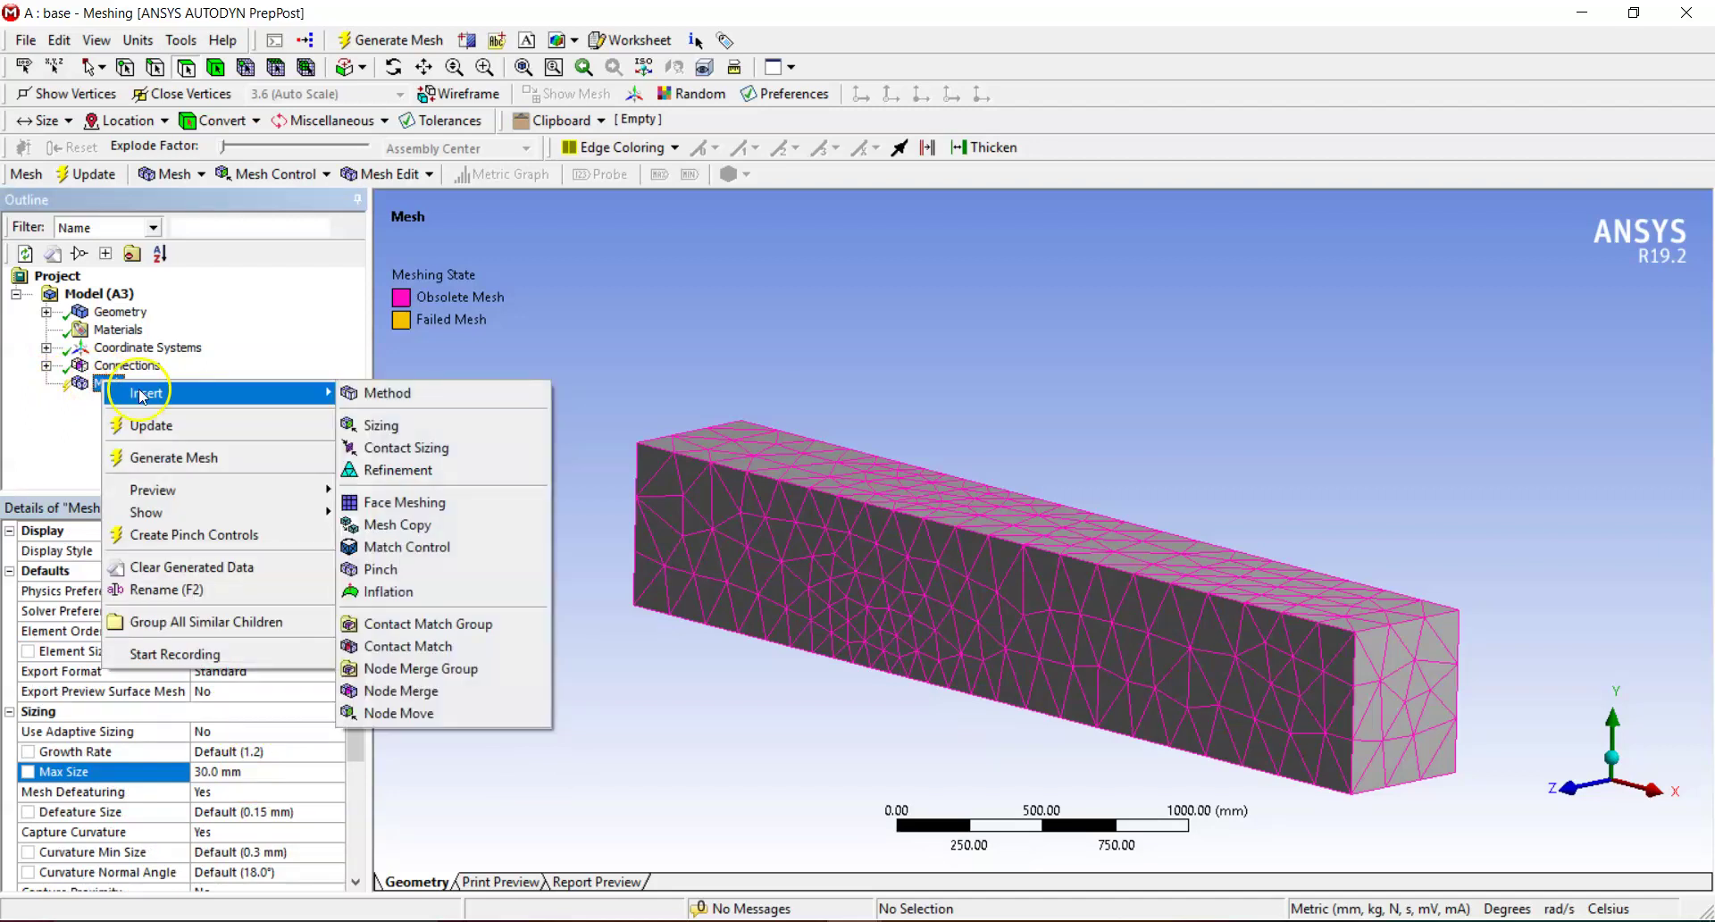
pyautogui.click(436, 393)
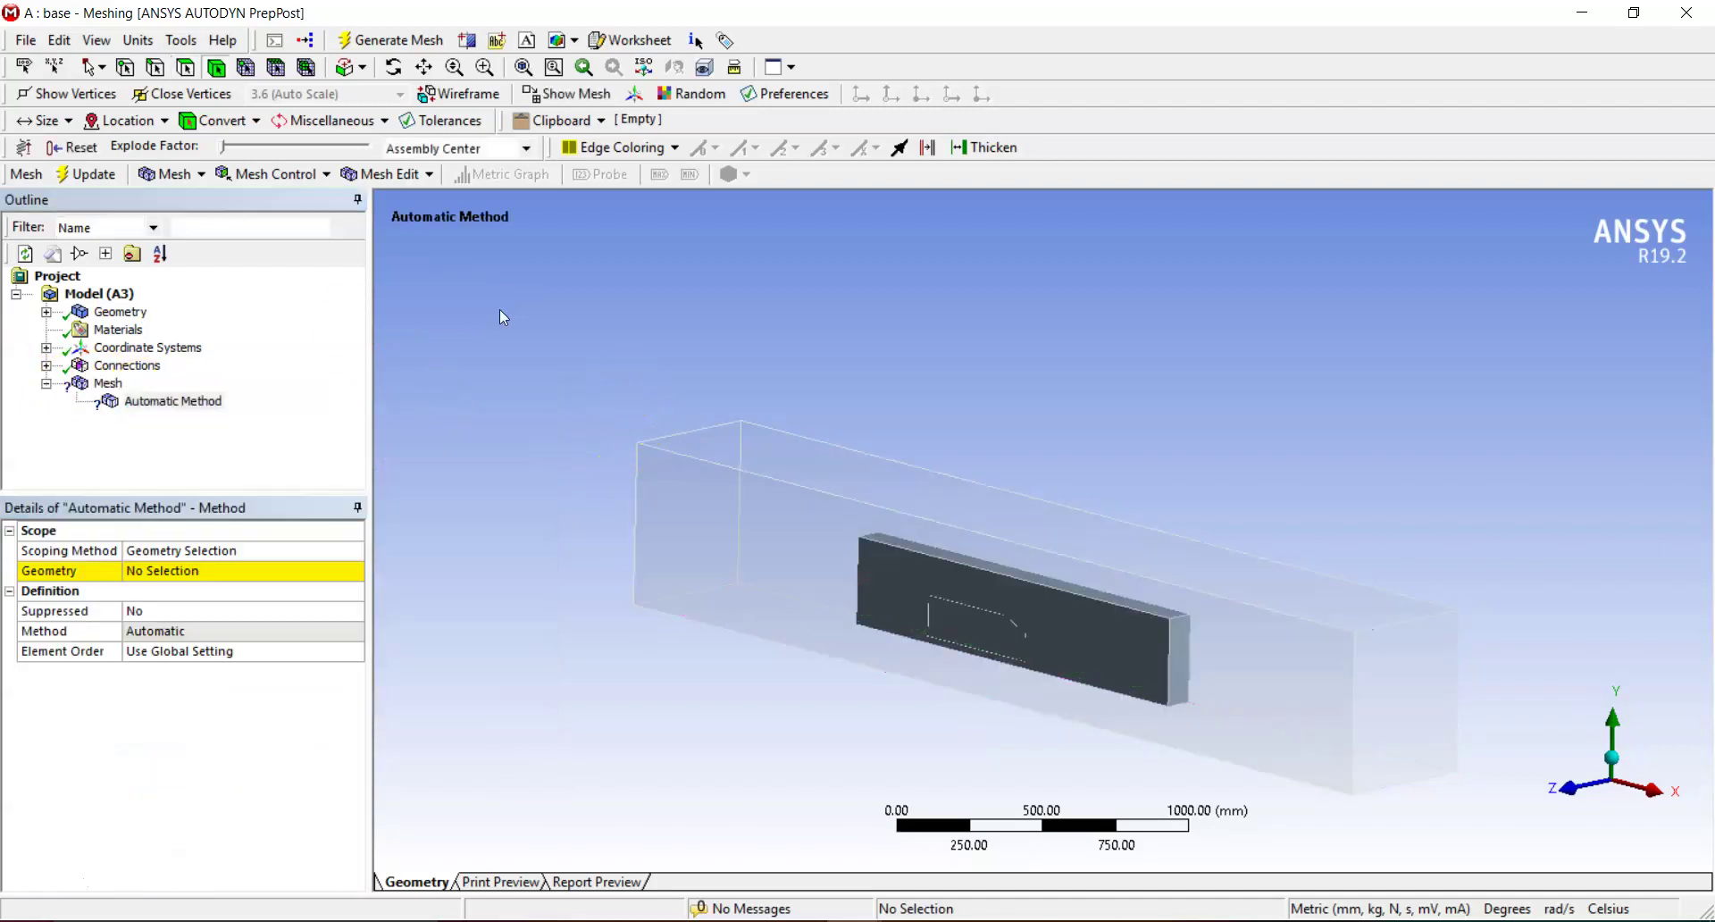
pyautogui.hotkey('ctrl', 'a')
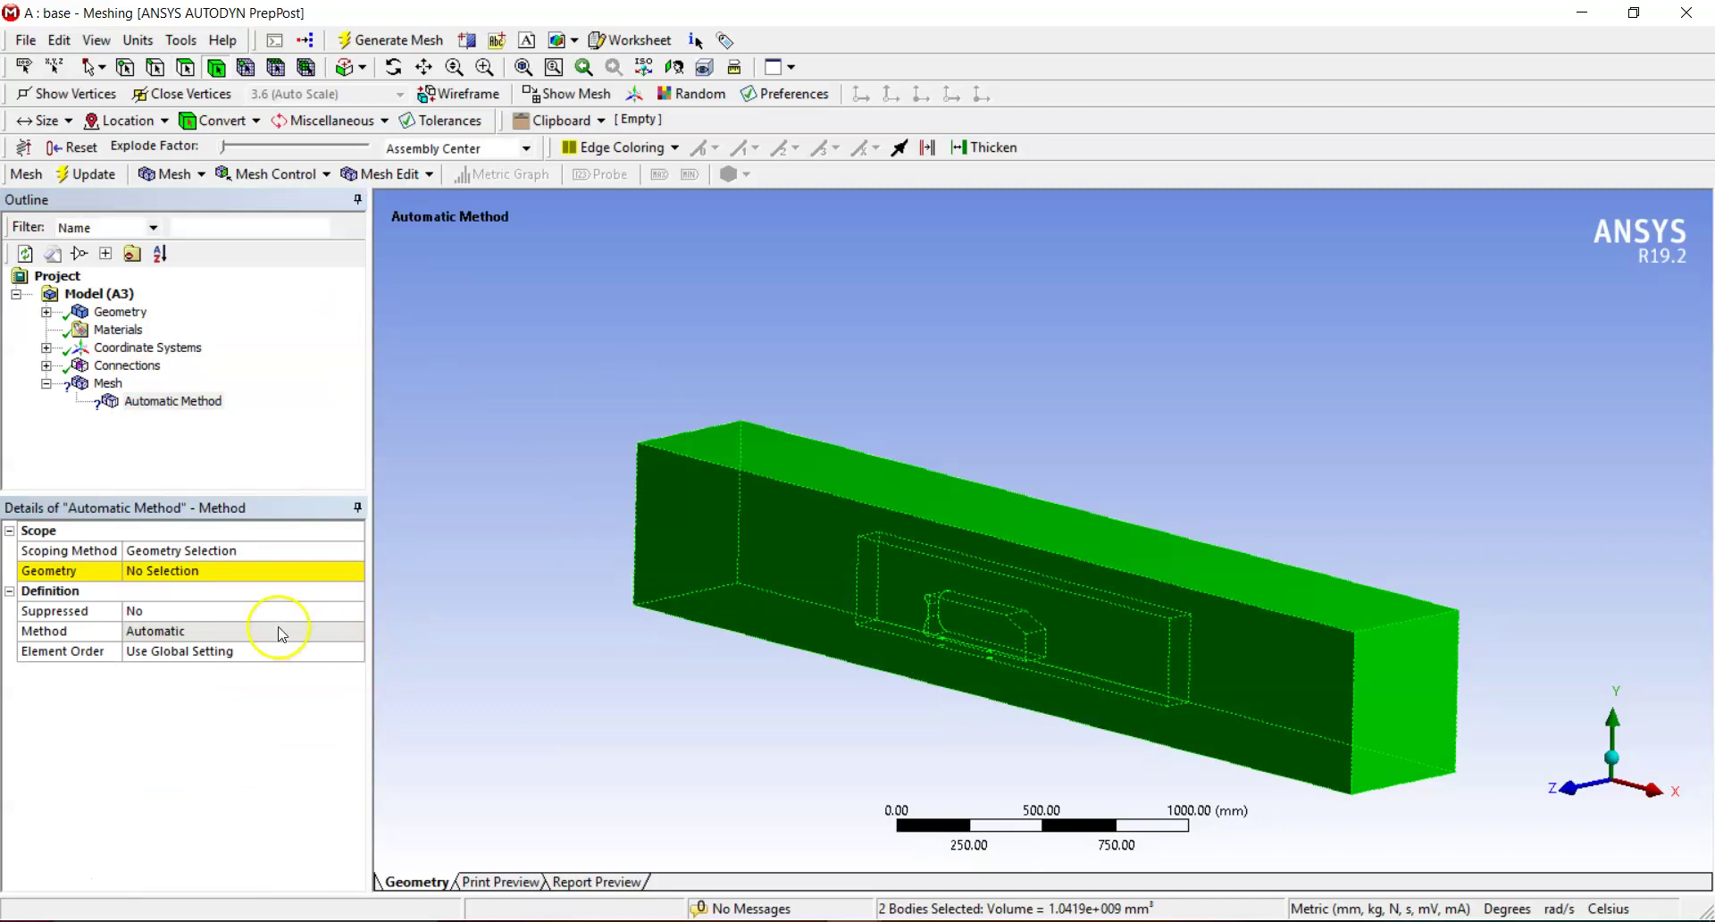
pyautogui.click(188, 576)
pyautogui.click(183, 572)
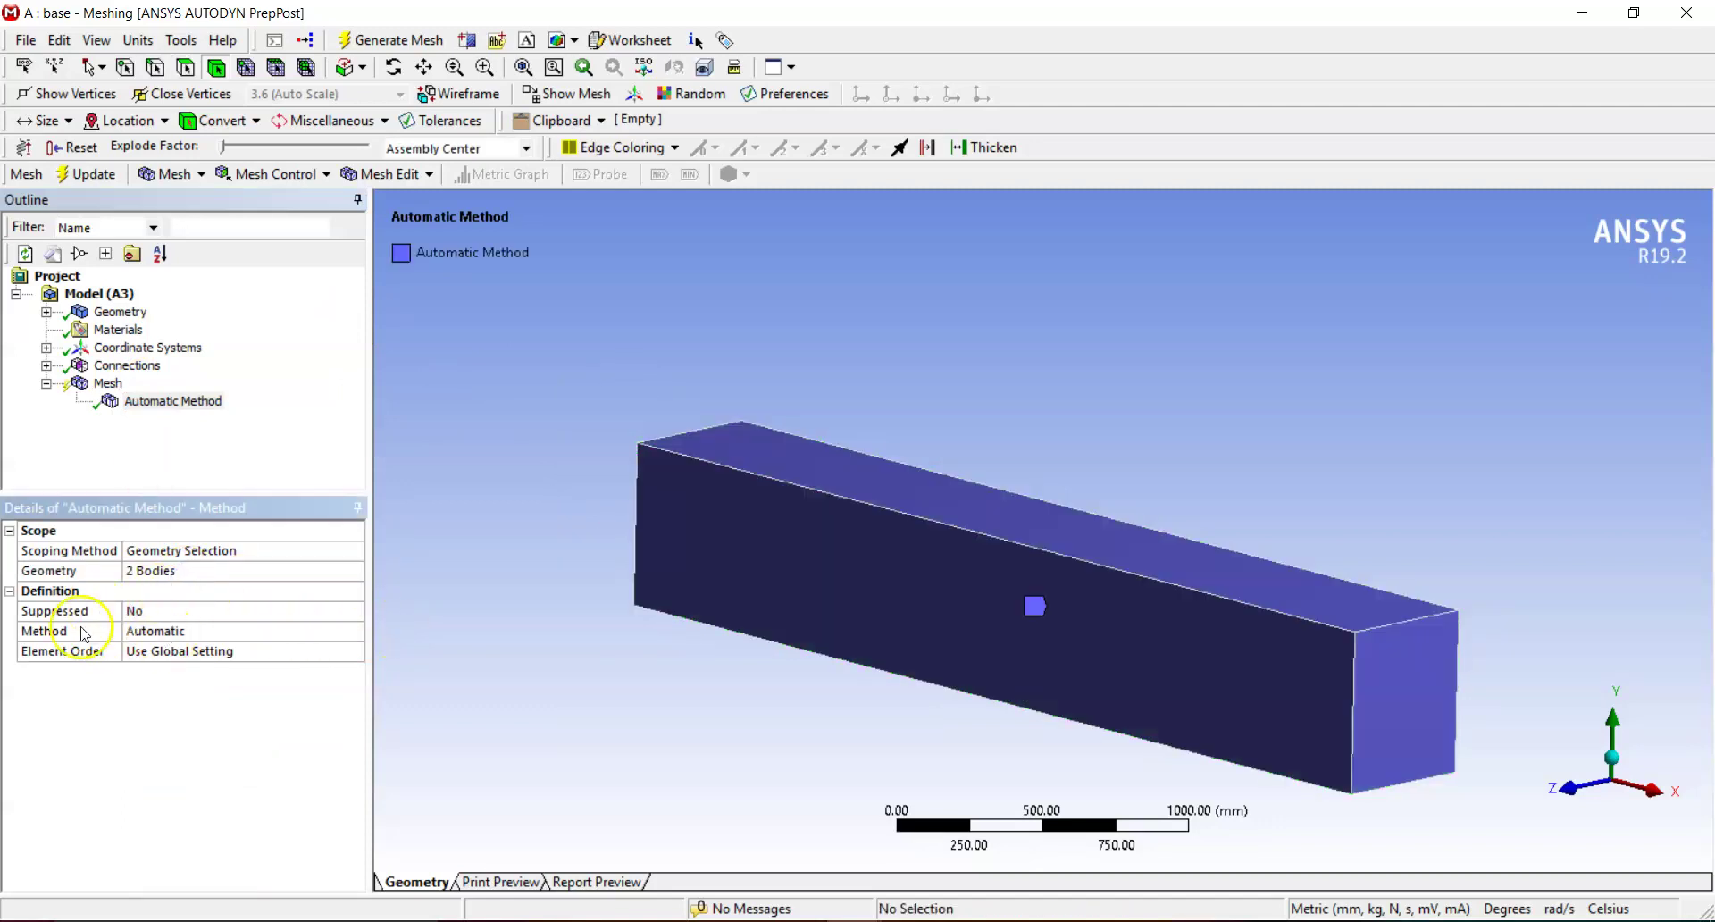
# Set the mesh method to Tetrahedrons with the Patch Conforming algorithm.
pyautogui.click(53, 632)
pyautogui.click(355, 630)
pyautogui.click(228, 663)
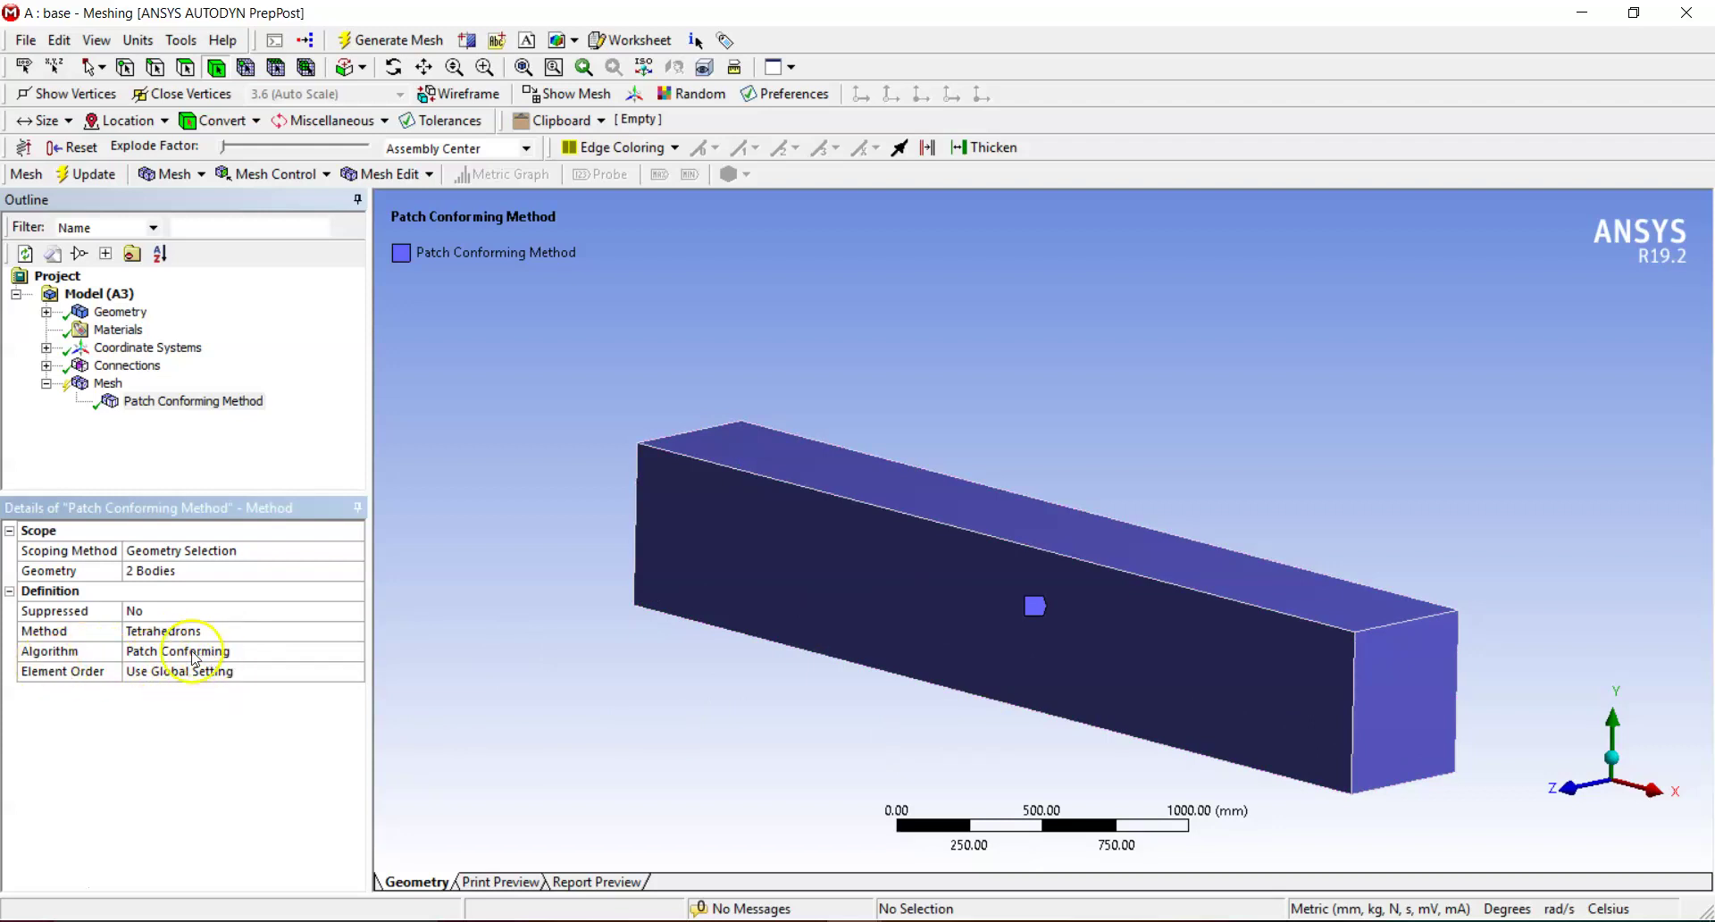
pyautogui.click(268, 651)
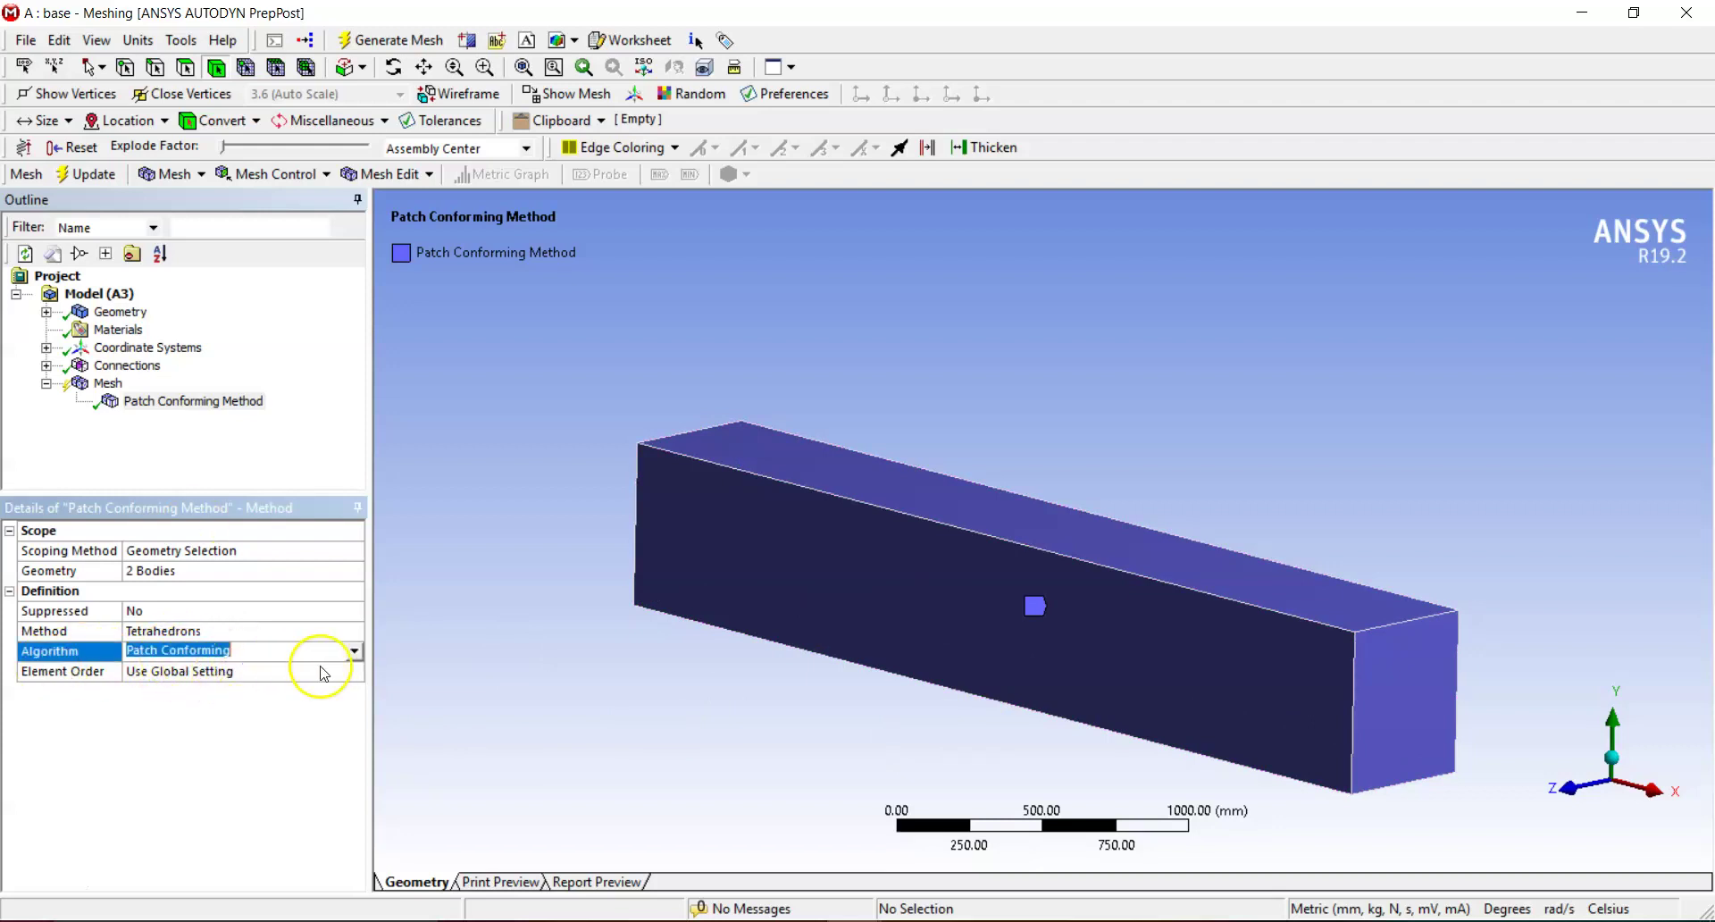
pyautogui.click(353, 652)
pyautogui.click(228, 673)
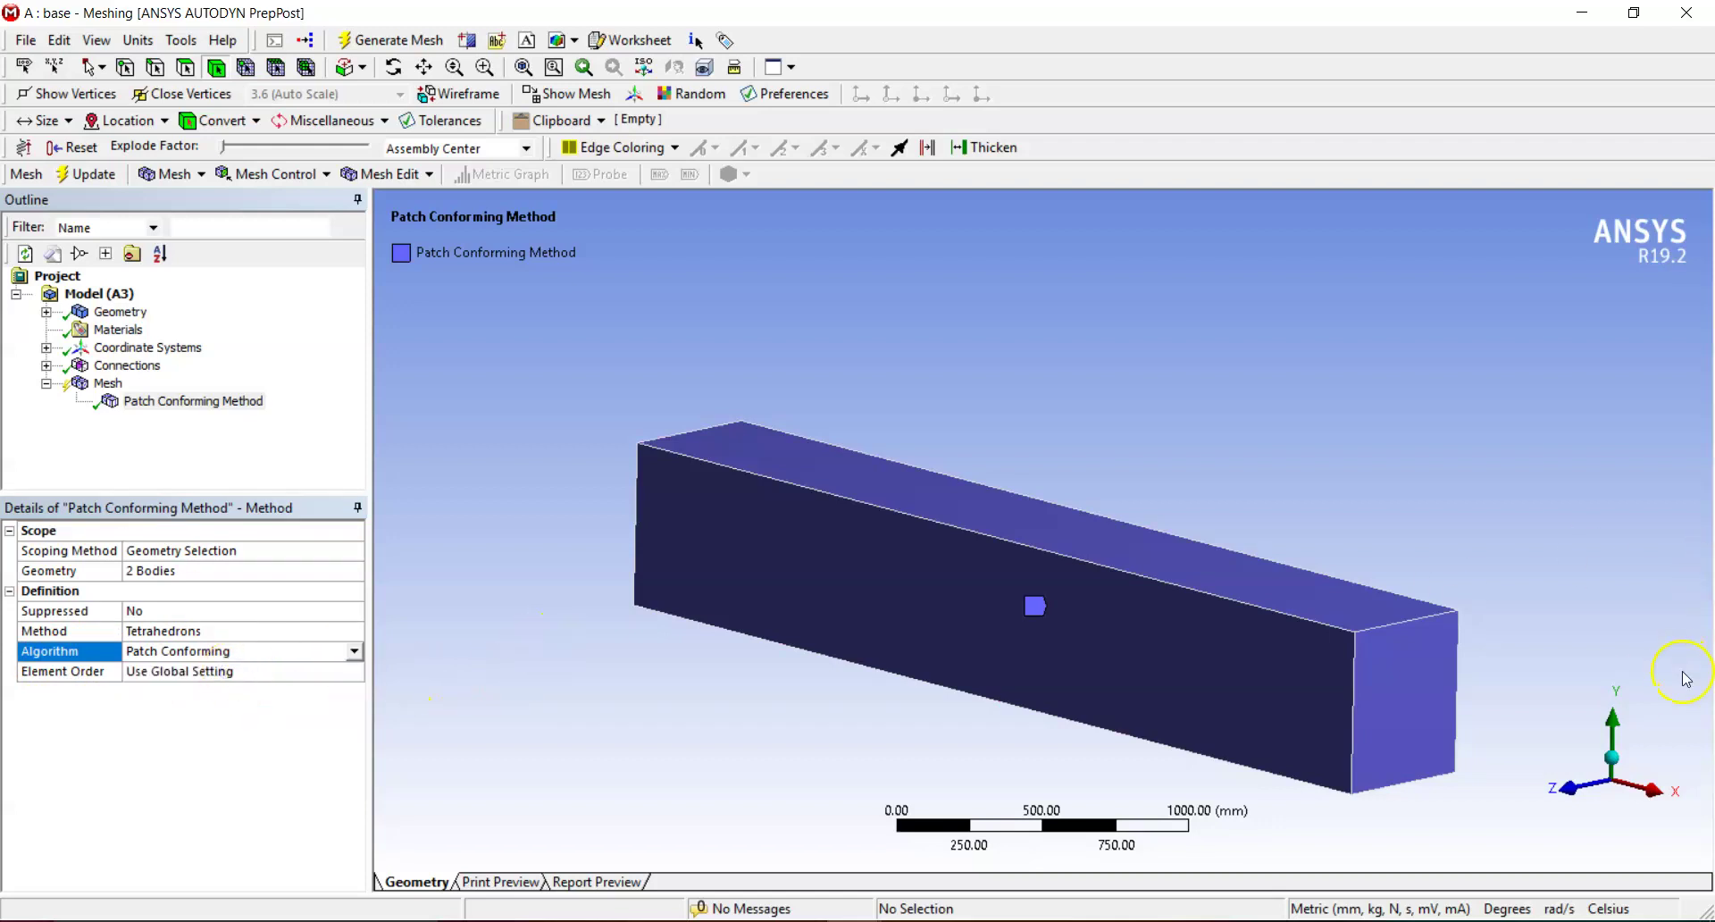
# Generate the tetrahedral mesh and inspect the elements on the domain's end face up close.
pyautogui.click(1612, 759)
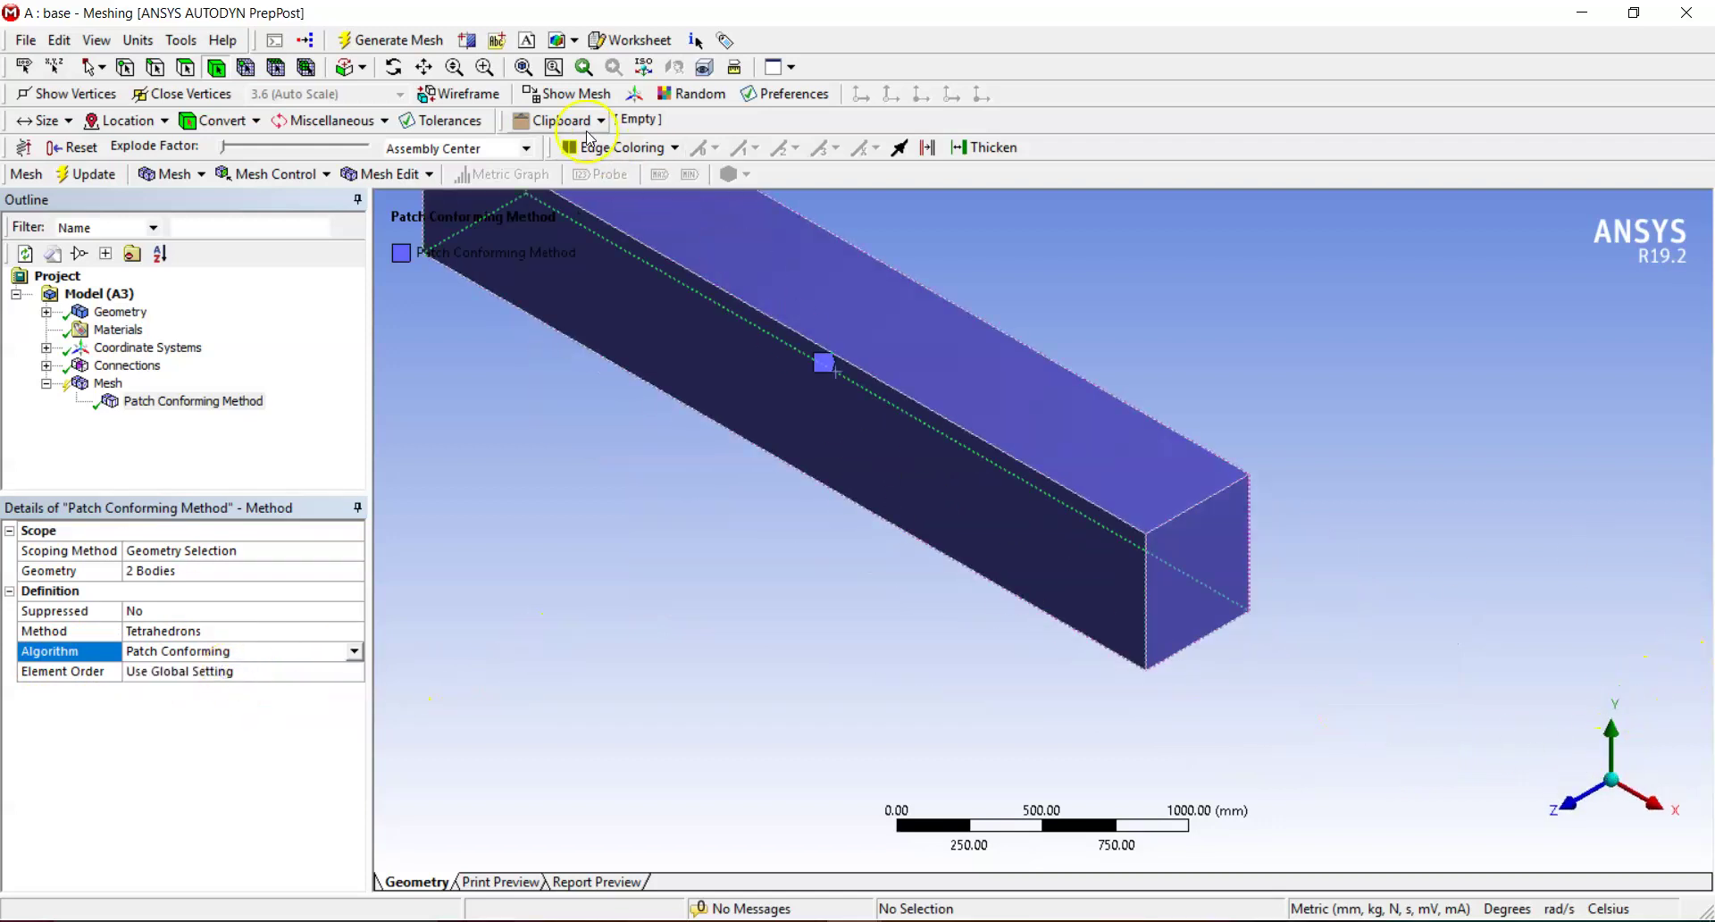
pyautogui.click(524, 68)
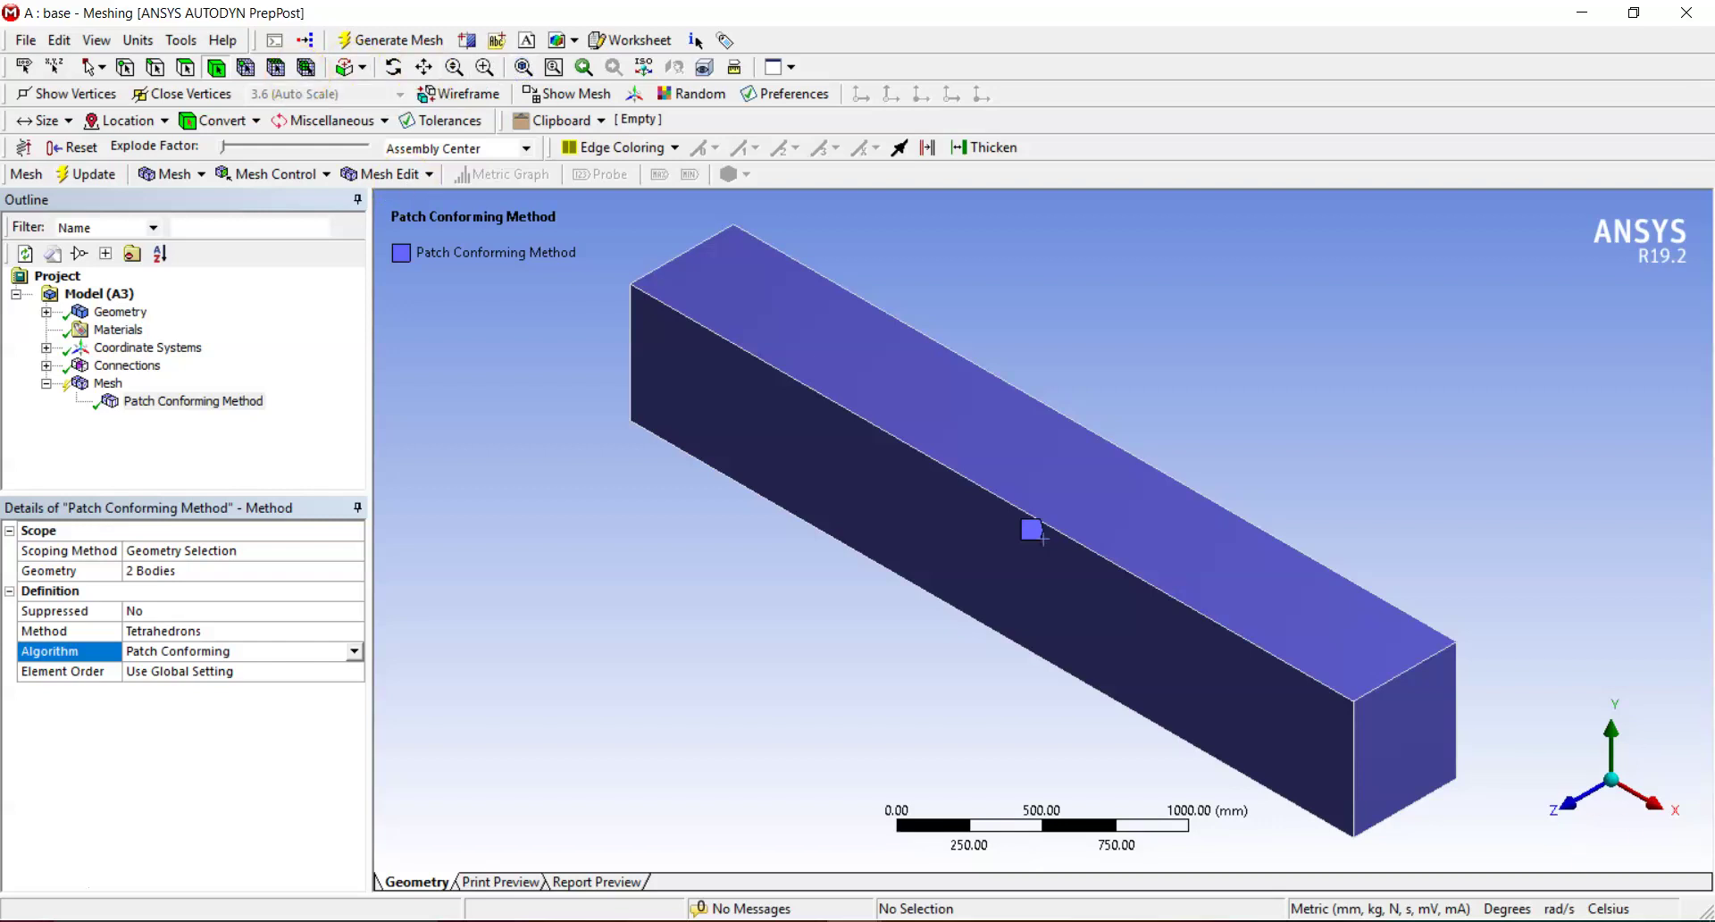
pyautogui.click(382, 41)
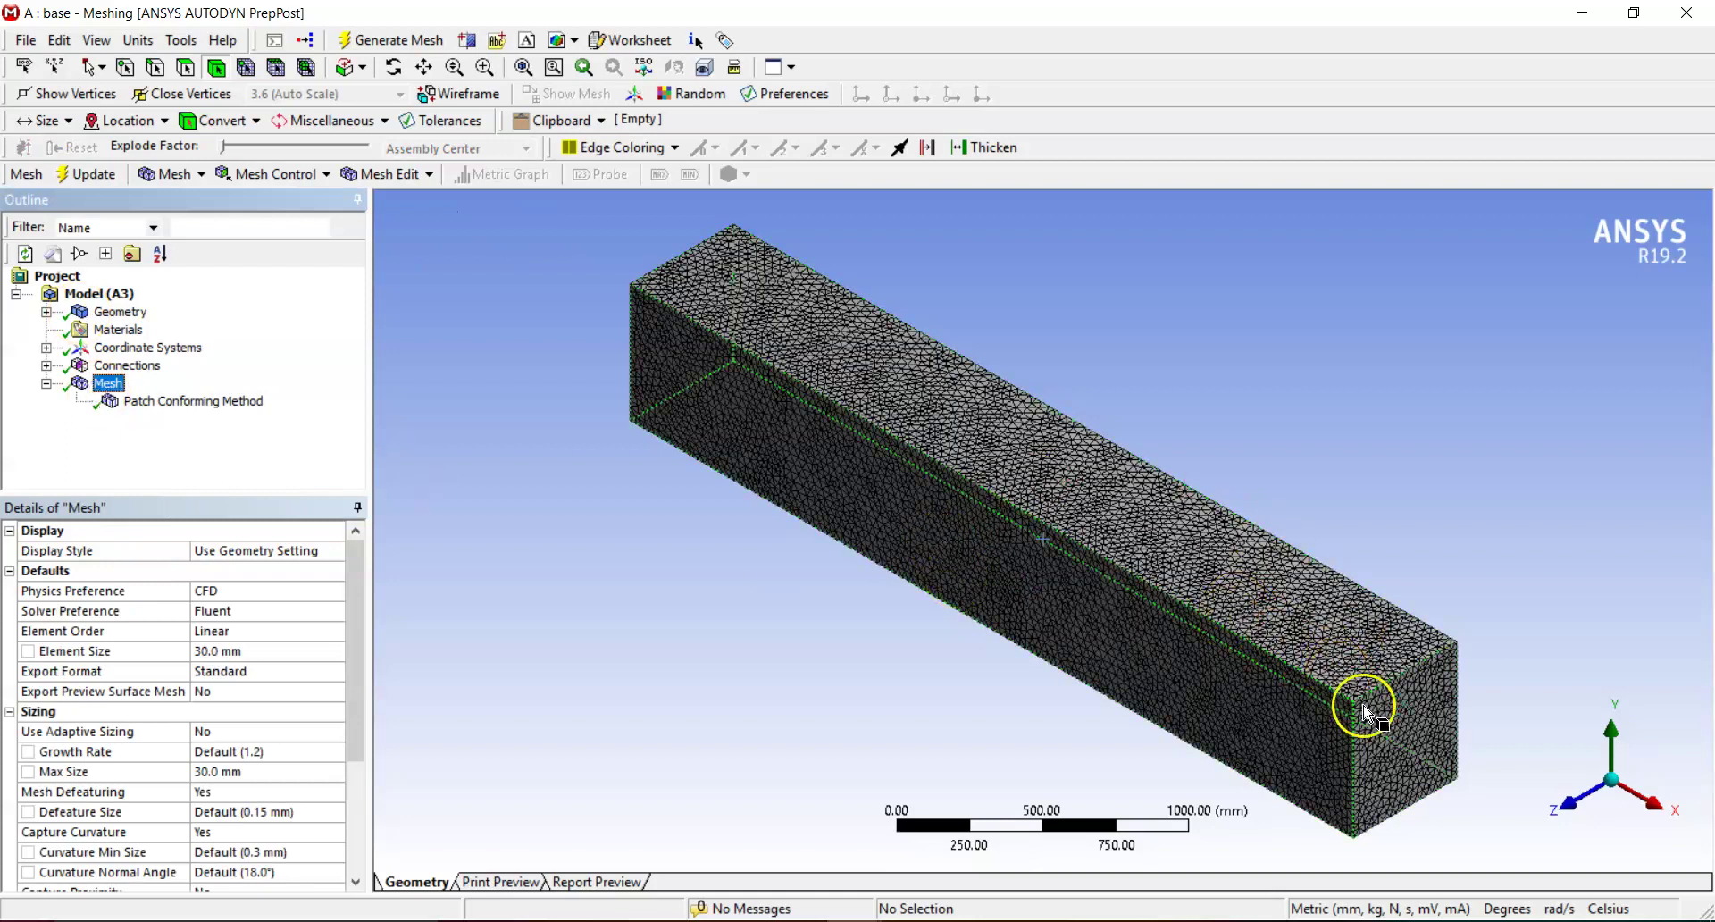
pyautogui.moveTo(1353, 679); pyautogui.dragTo(1018, 516, button='middle')
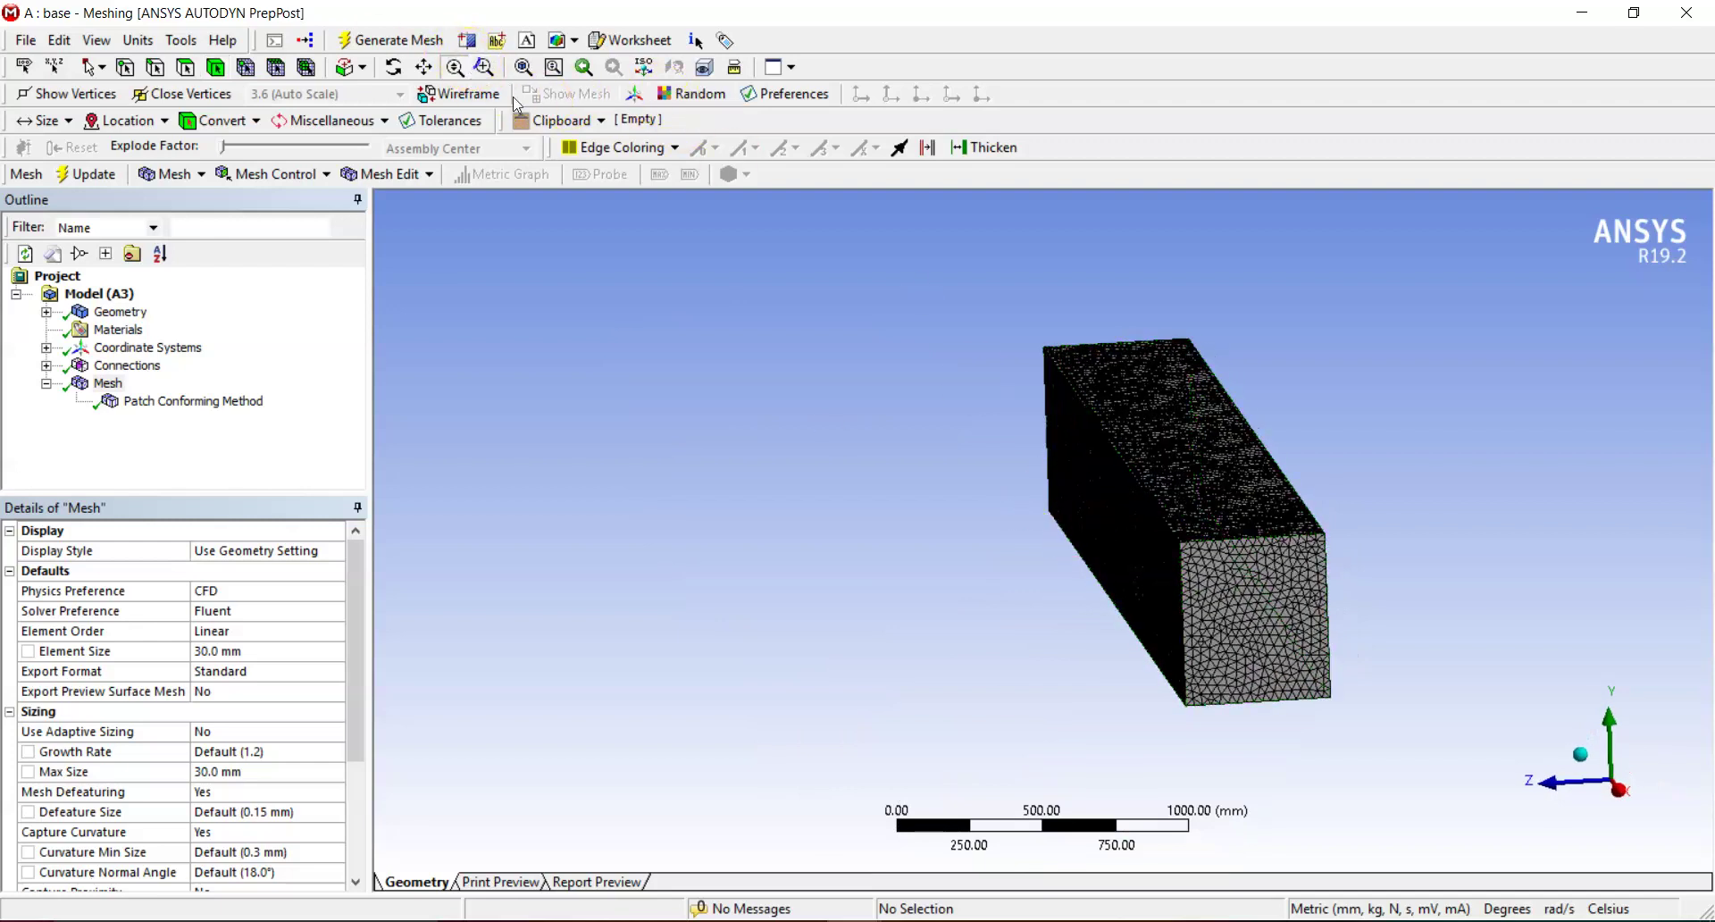
pyautogui.moveTo(988, 435); pyautogui.dragTo(1465, 766)
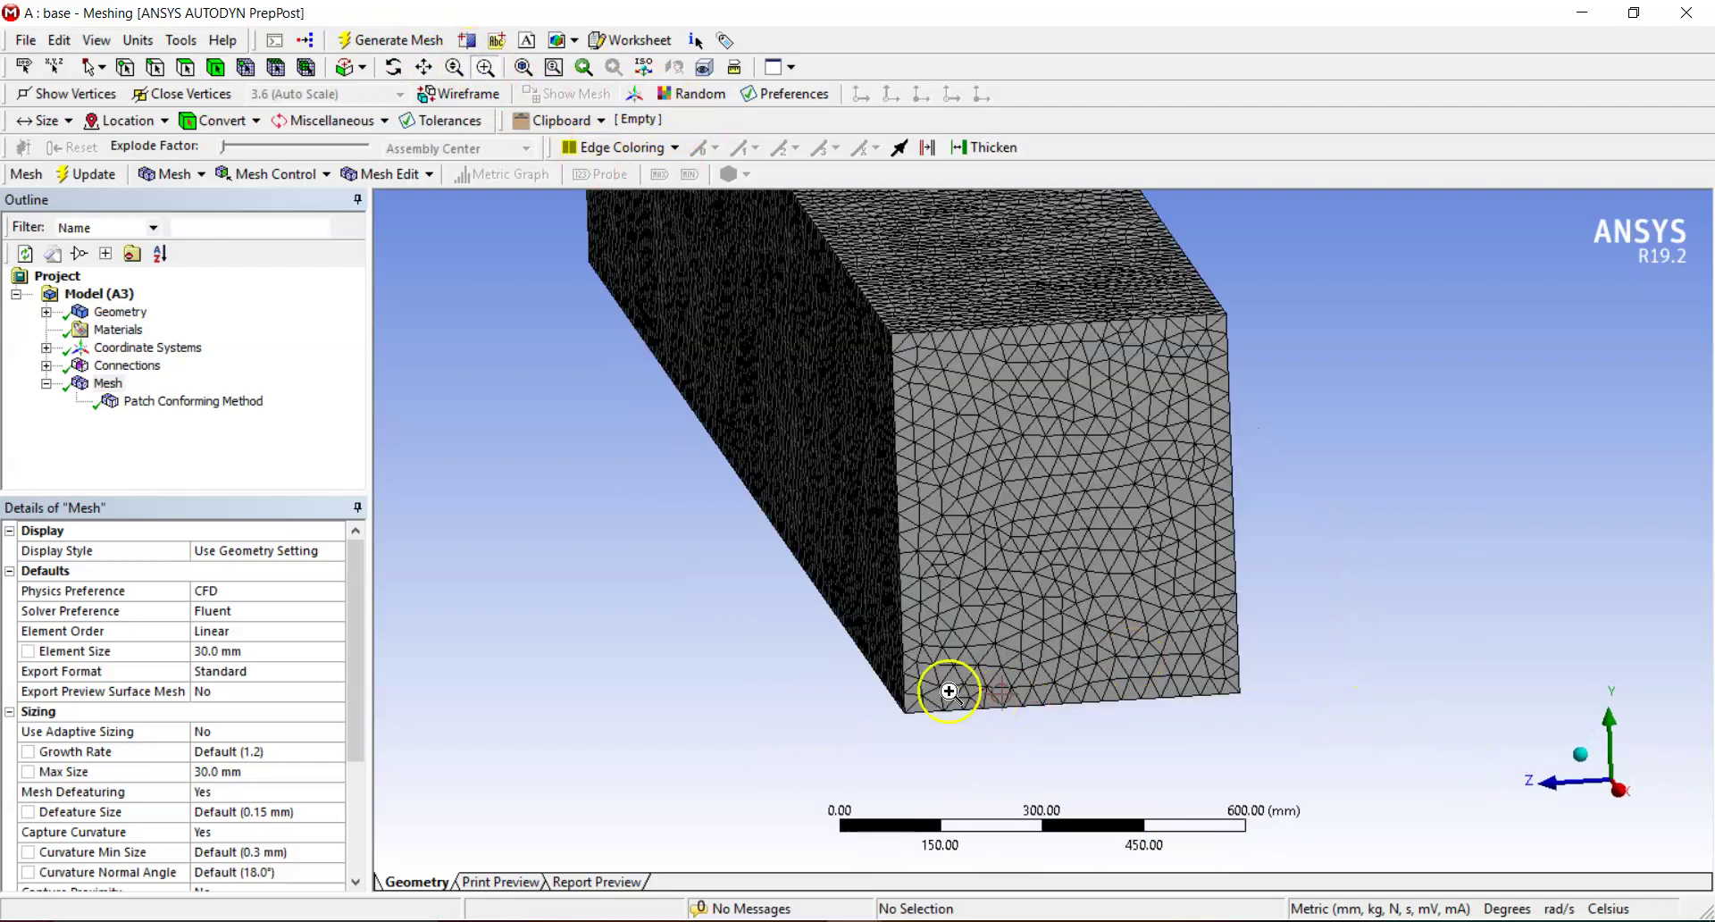
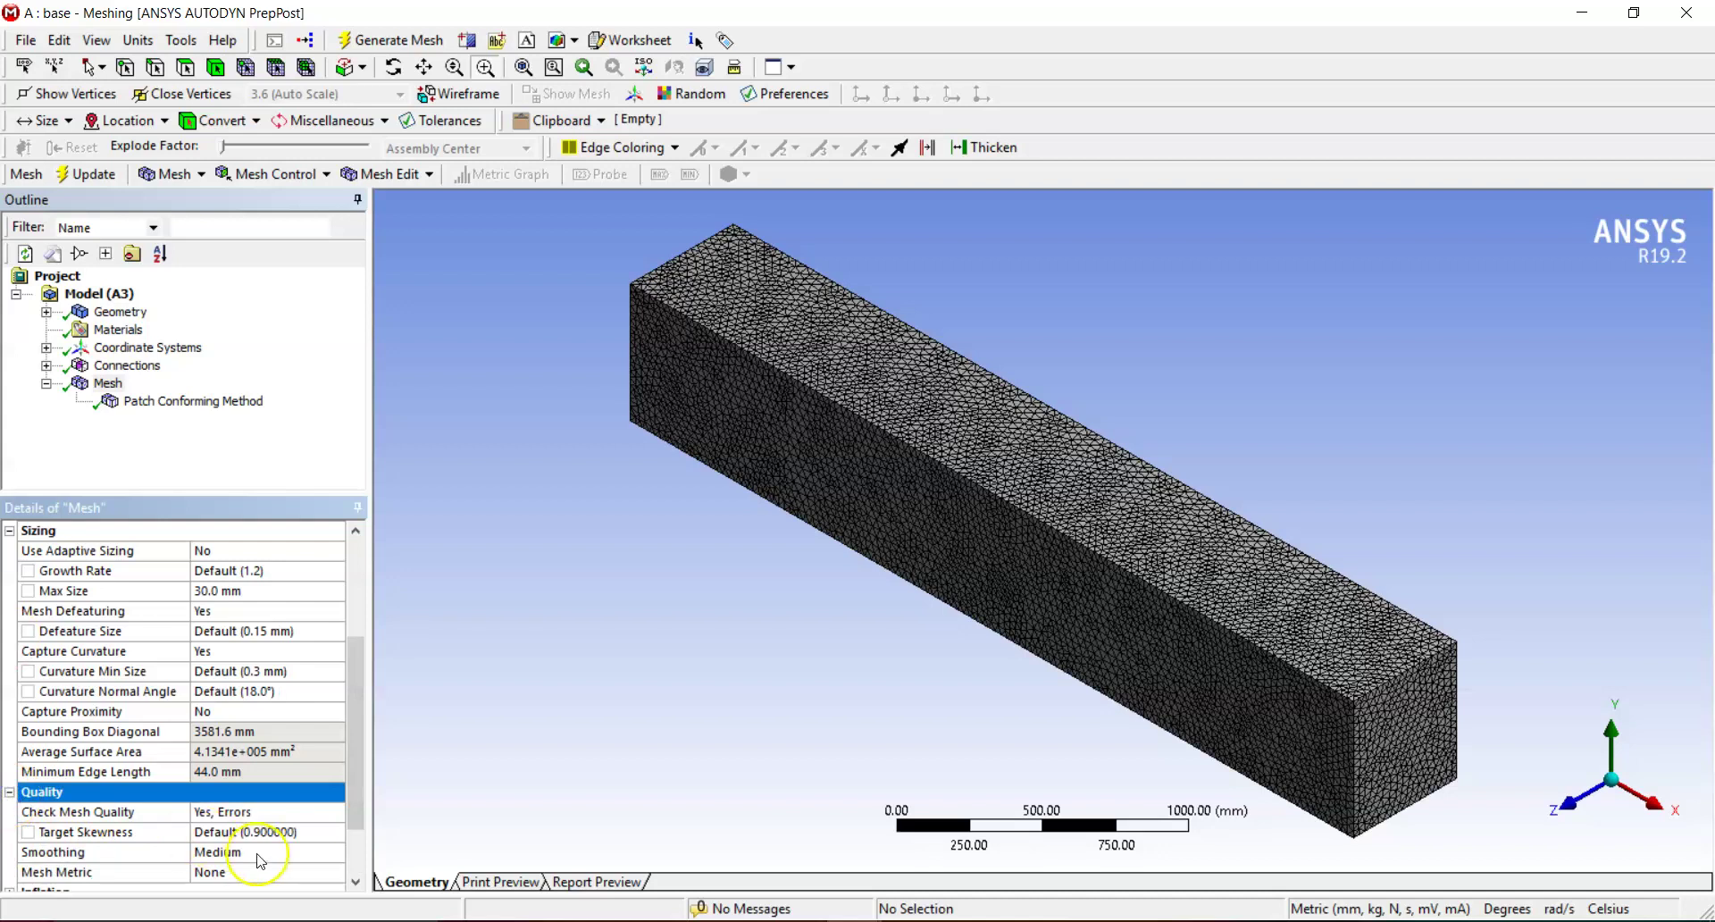
# Set the mesh quality smoothing to High and regenerate the mesh.
pyautogui.click(335, 855)
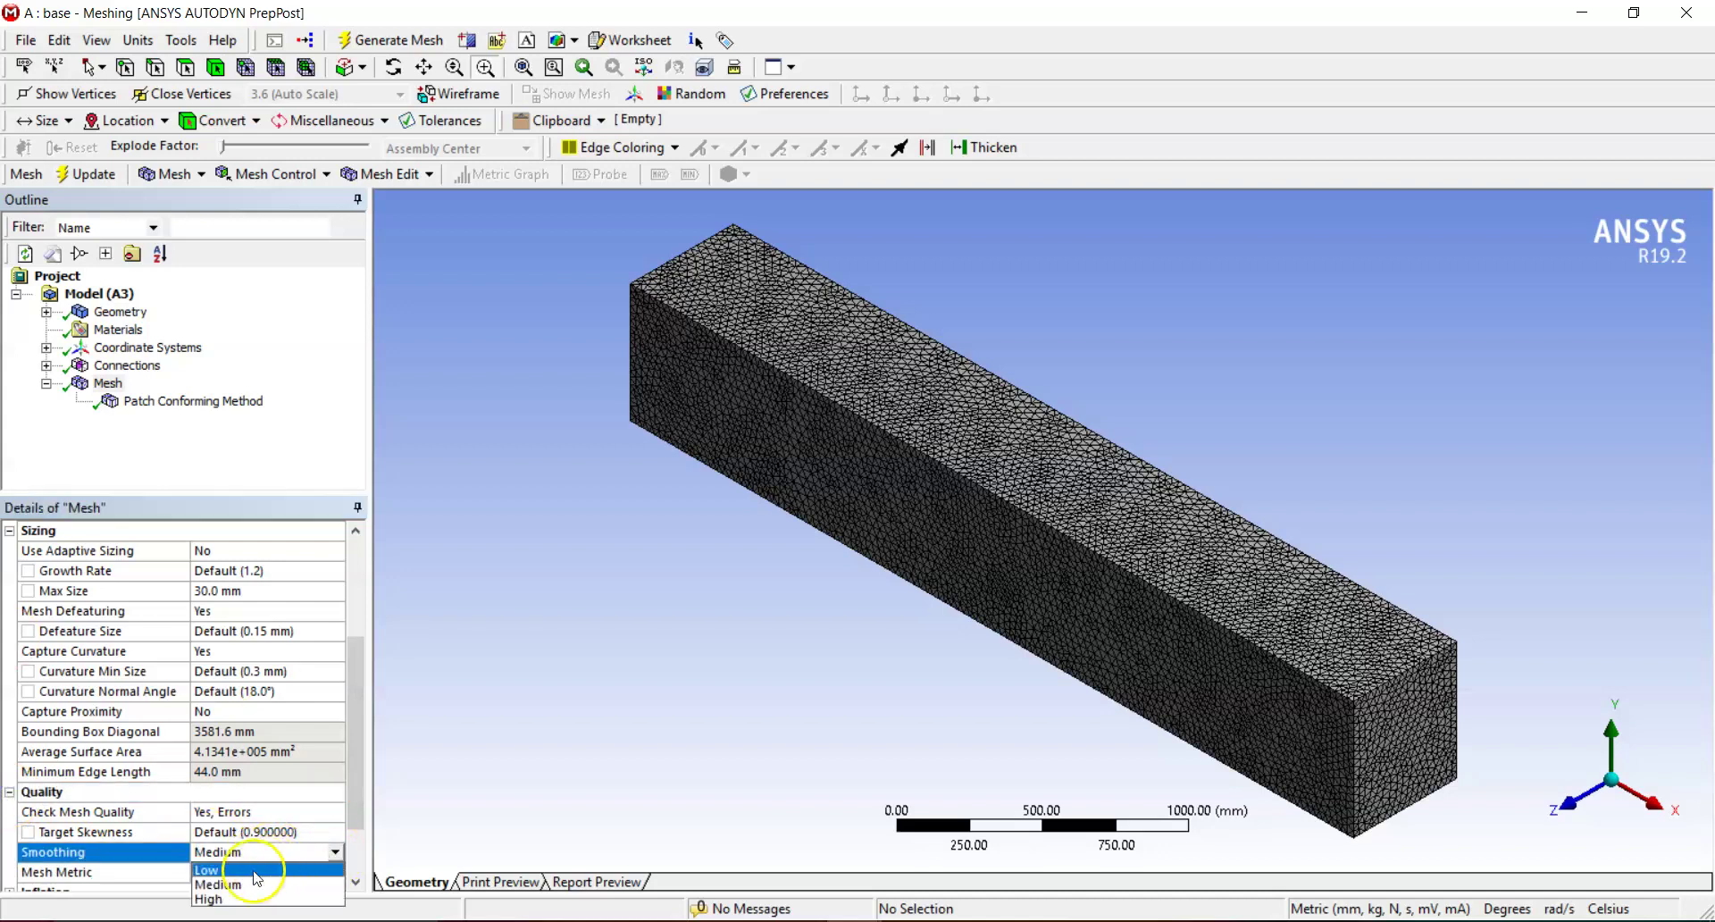
pyautogui.click(234, 900)
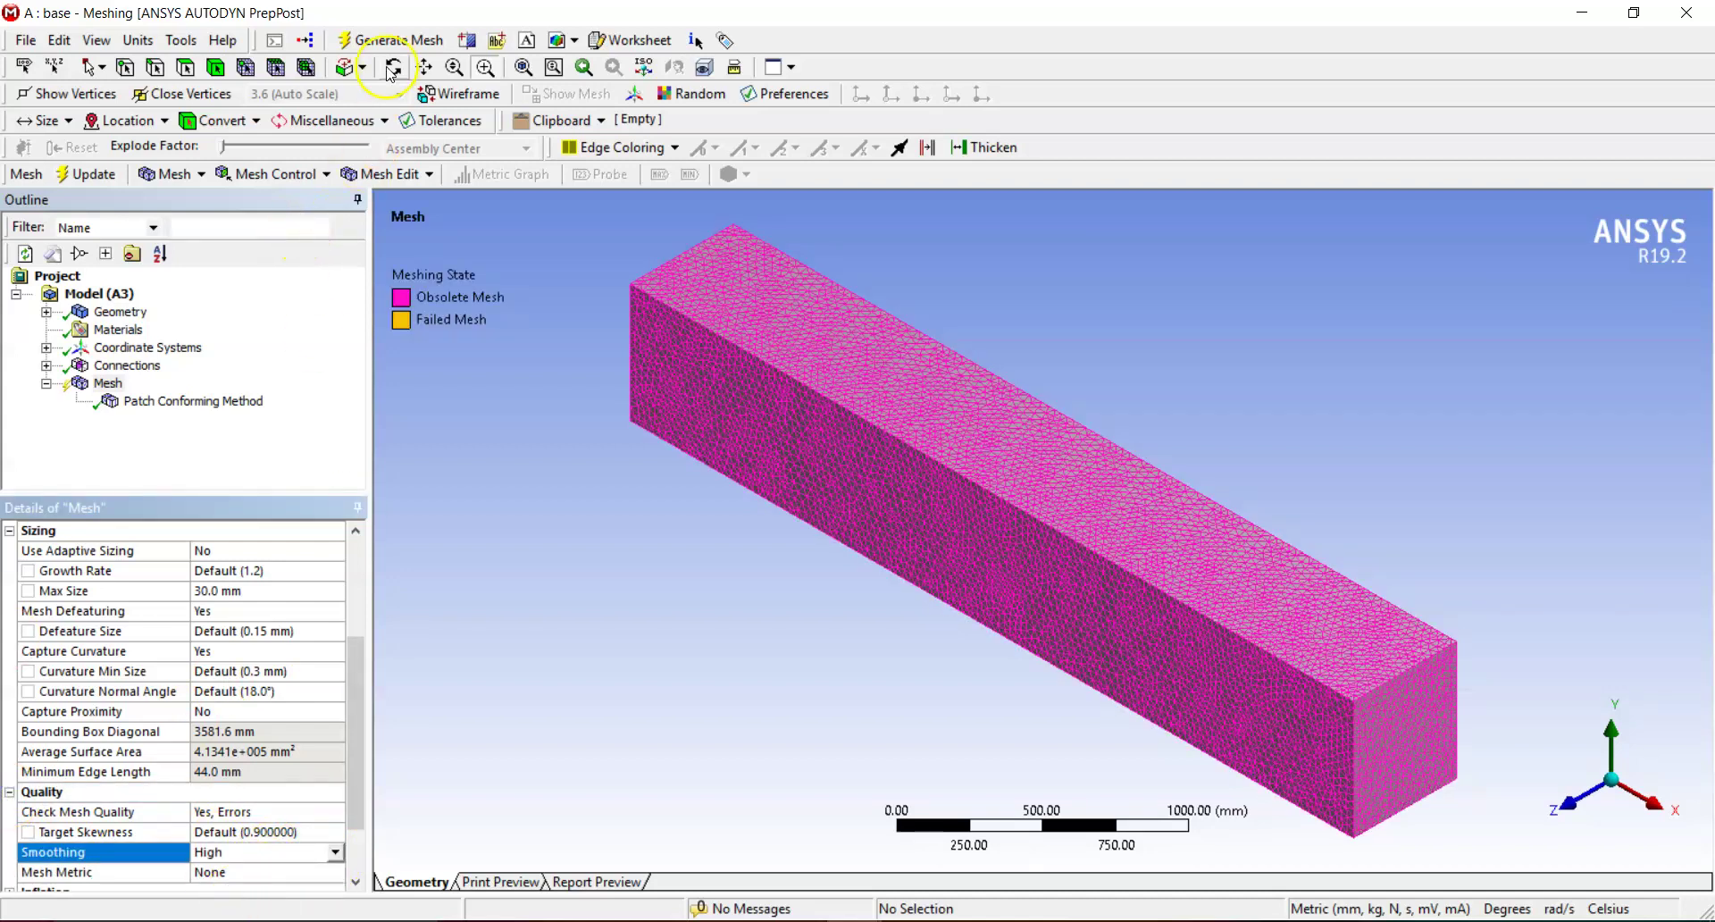
pyautogui.click(398, 40)
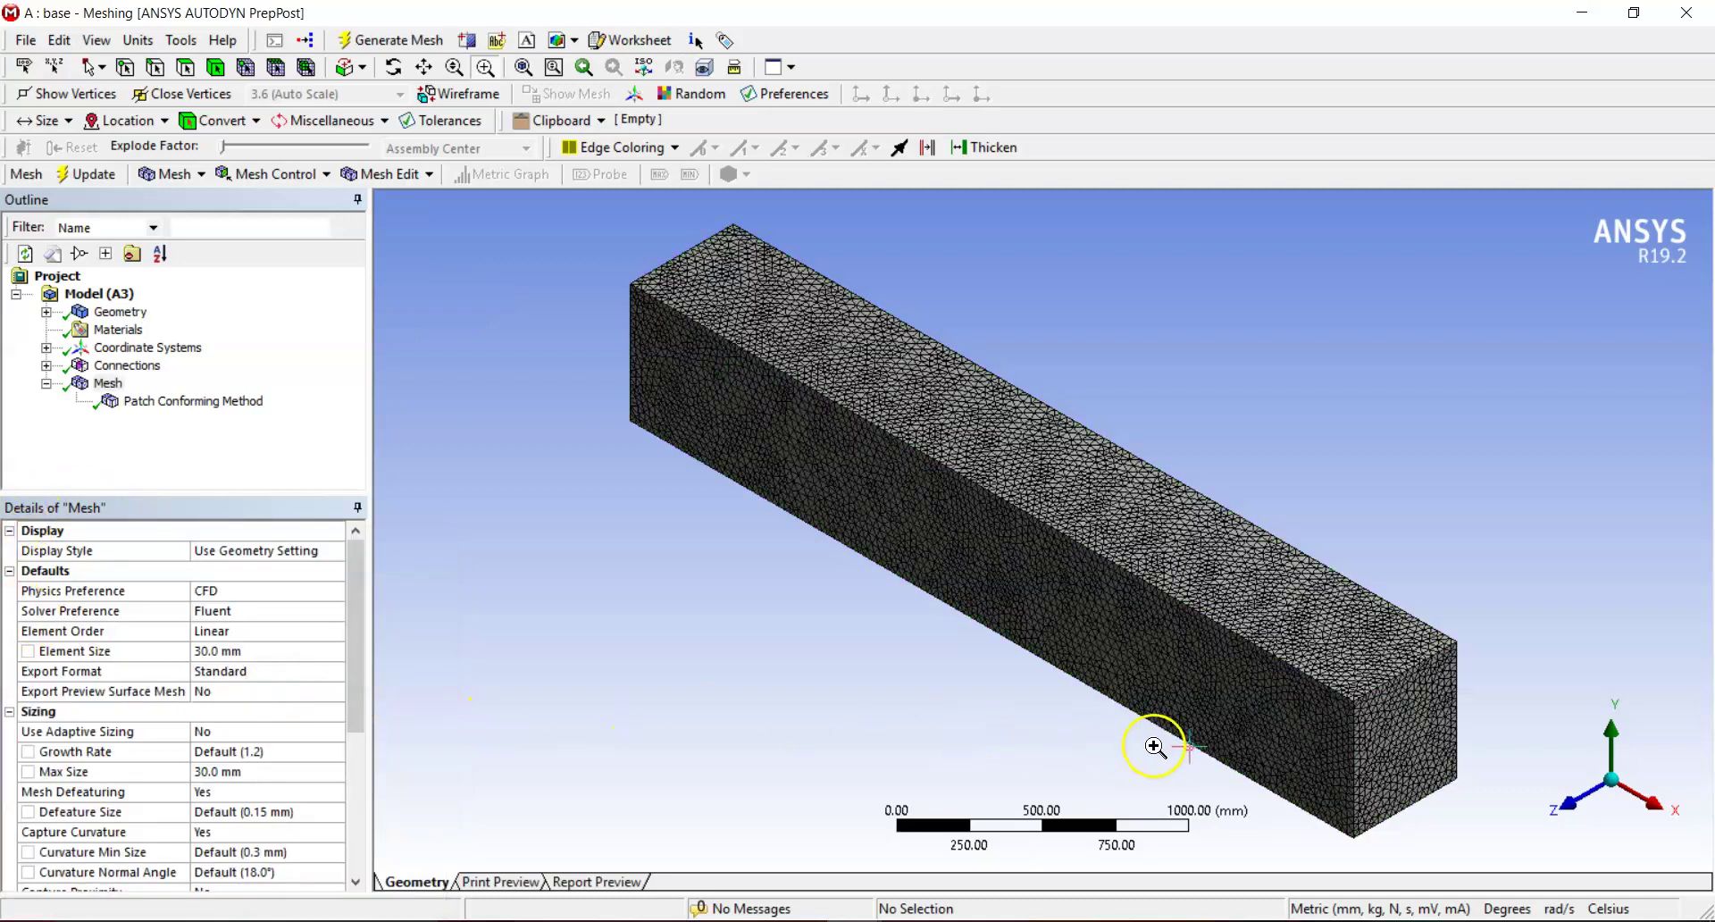
# Examine the mesh statistics for node and element counts, and view the mesh around the body on the symmetry side.
pyautogui.moveTo(359, 671); pyautogui.dragTo(362, 813)
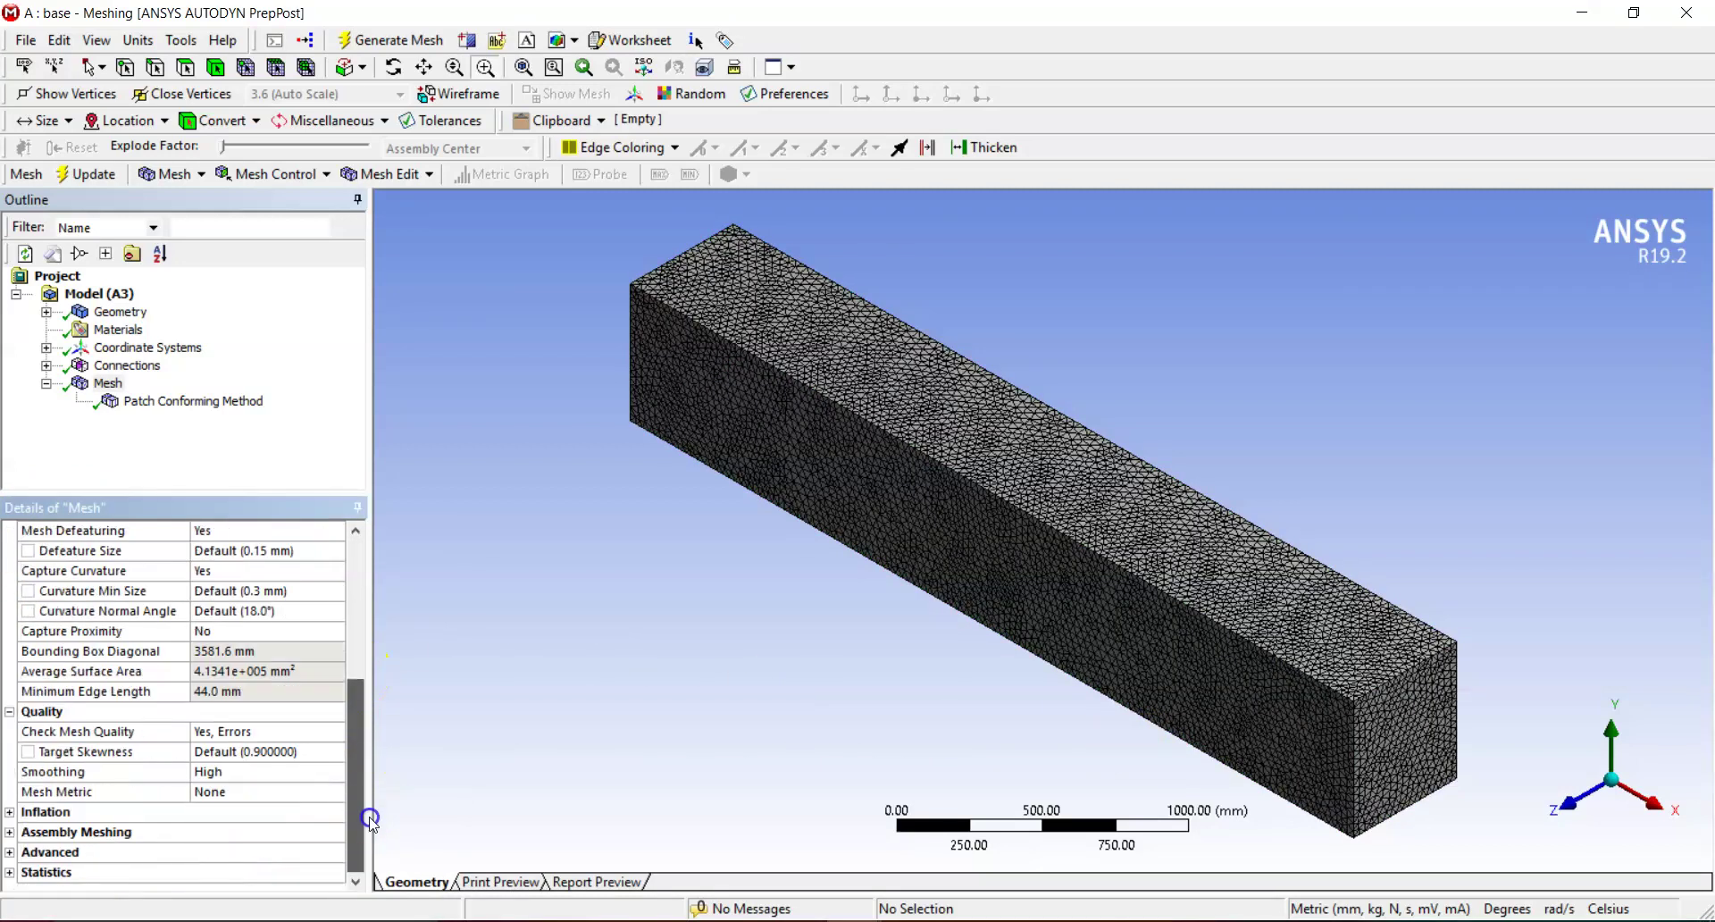
pyautogui.click(8, 872)
pyautogui.scroll(-1, 344, 765)
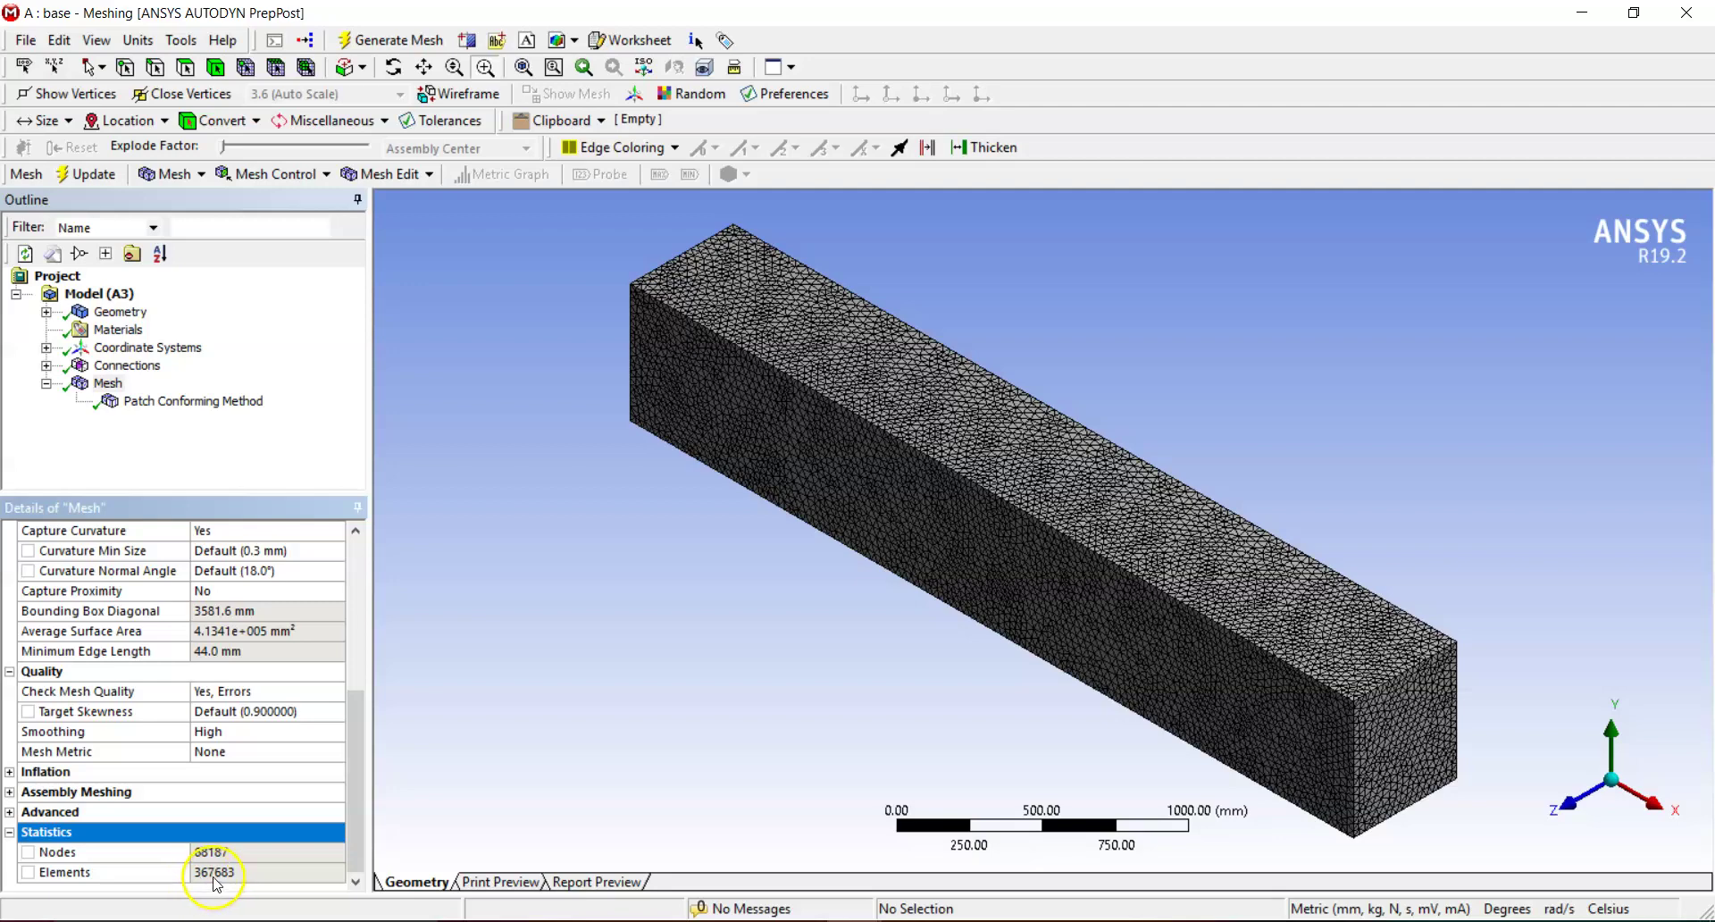
pyautogui.moveTo(1370, 623); pyautogui.dragTo(755, 528, button='middle')
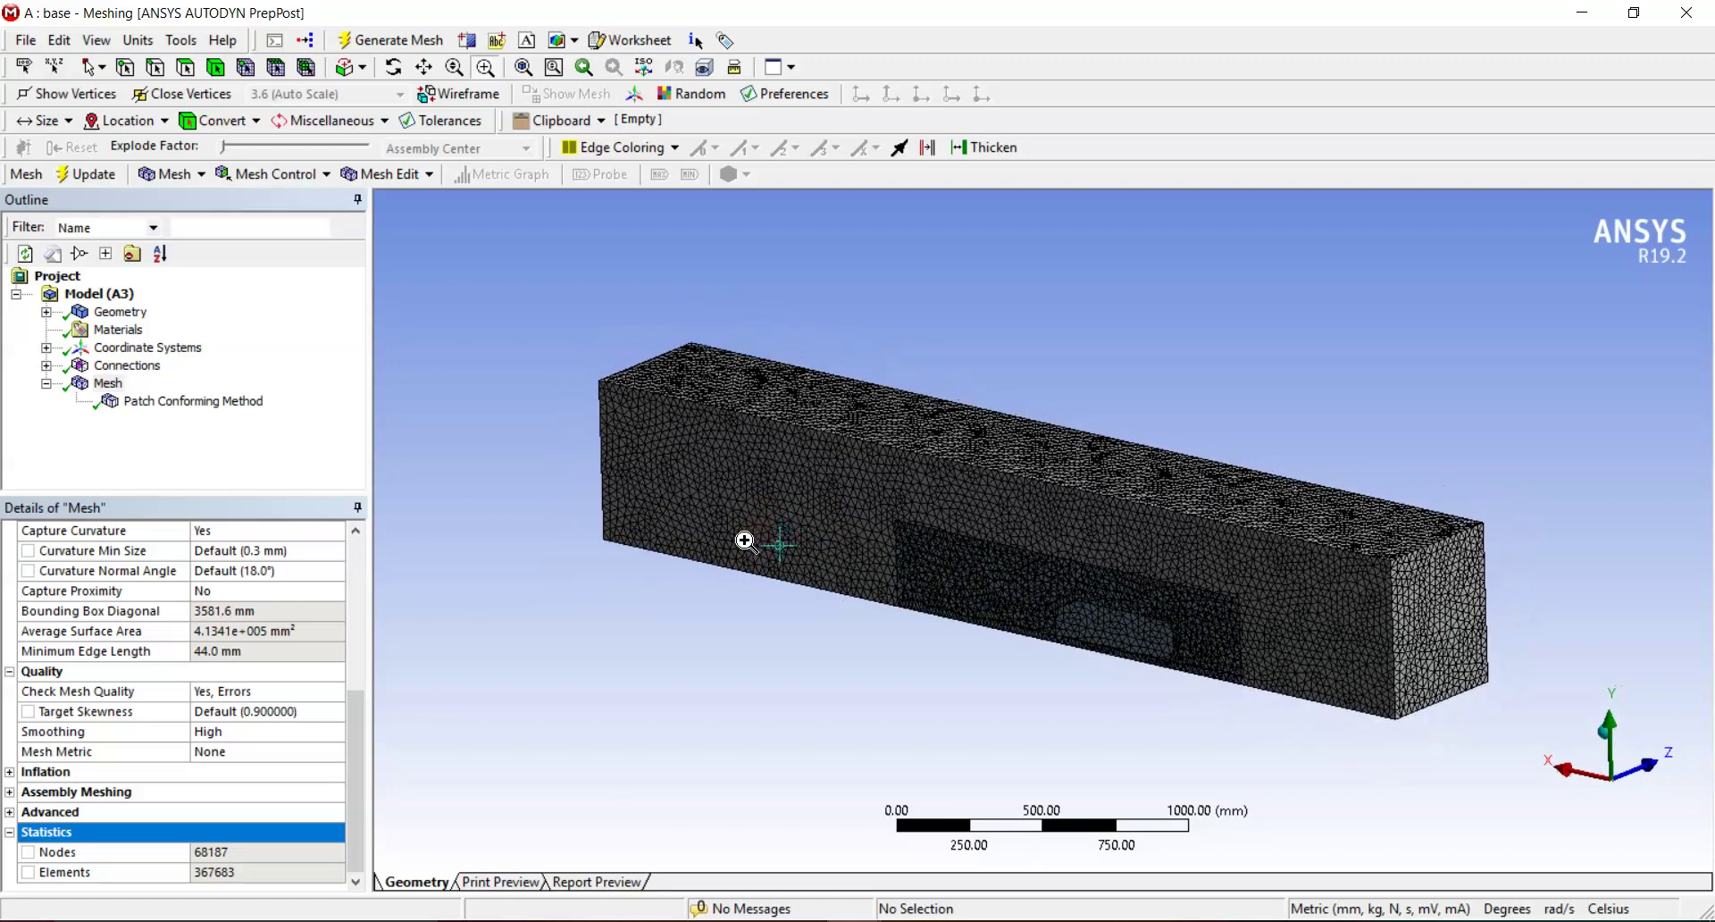
pyautogui.moveTo(1081, 581); pyautogui.dragTo(1030, 586, button='middle')
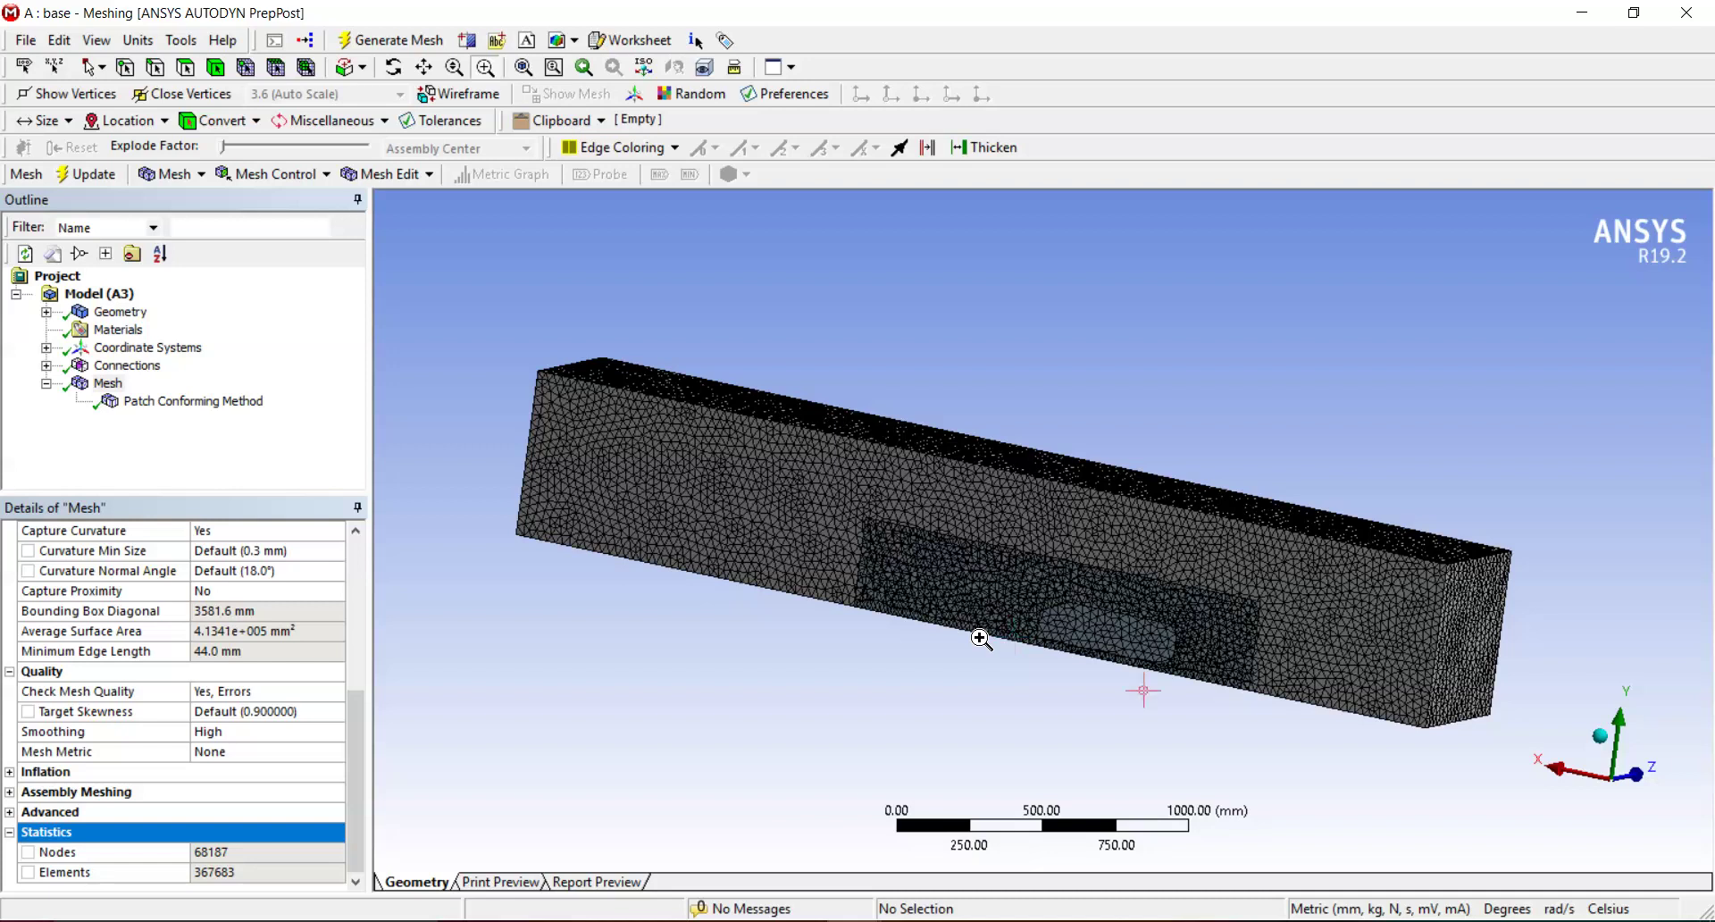
# Insert a sizing control under the mesh and scope it to the fluid domain body.
pyautogui.rightClick(109, 386)
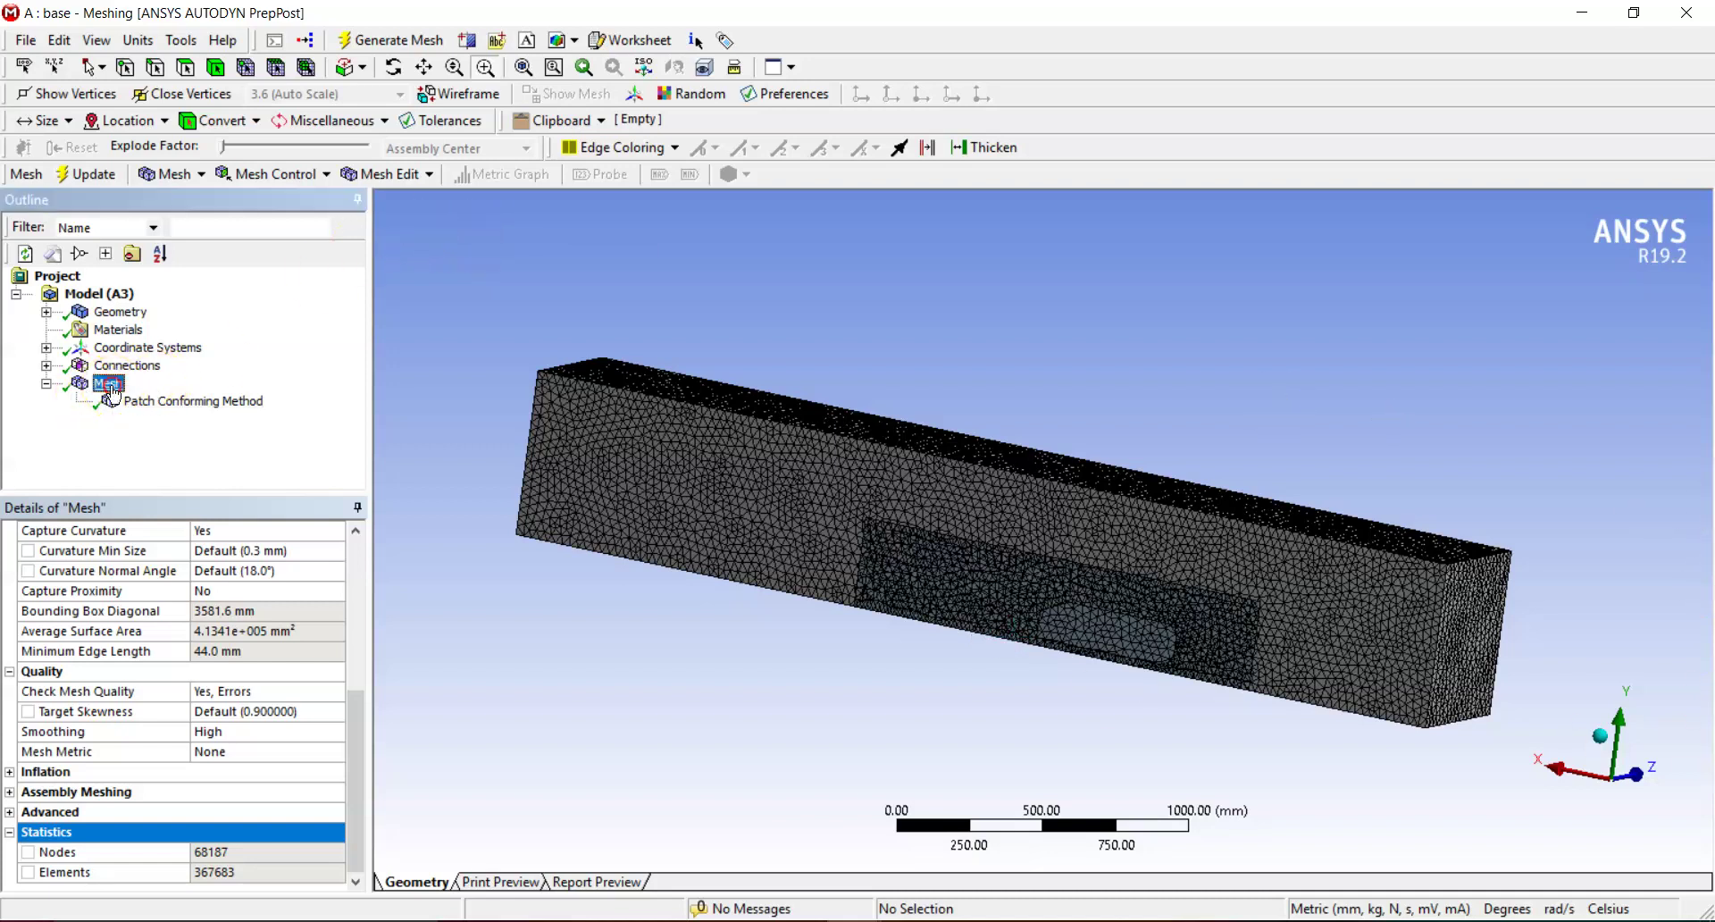
pyautogui.moveTo(173, 398)
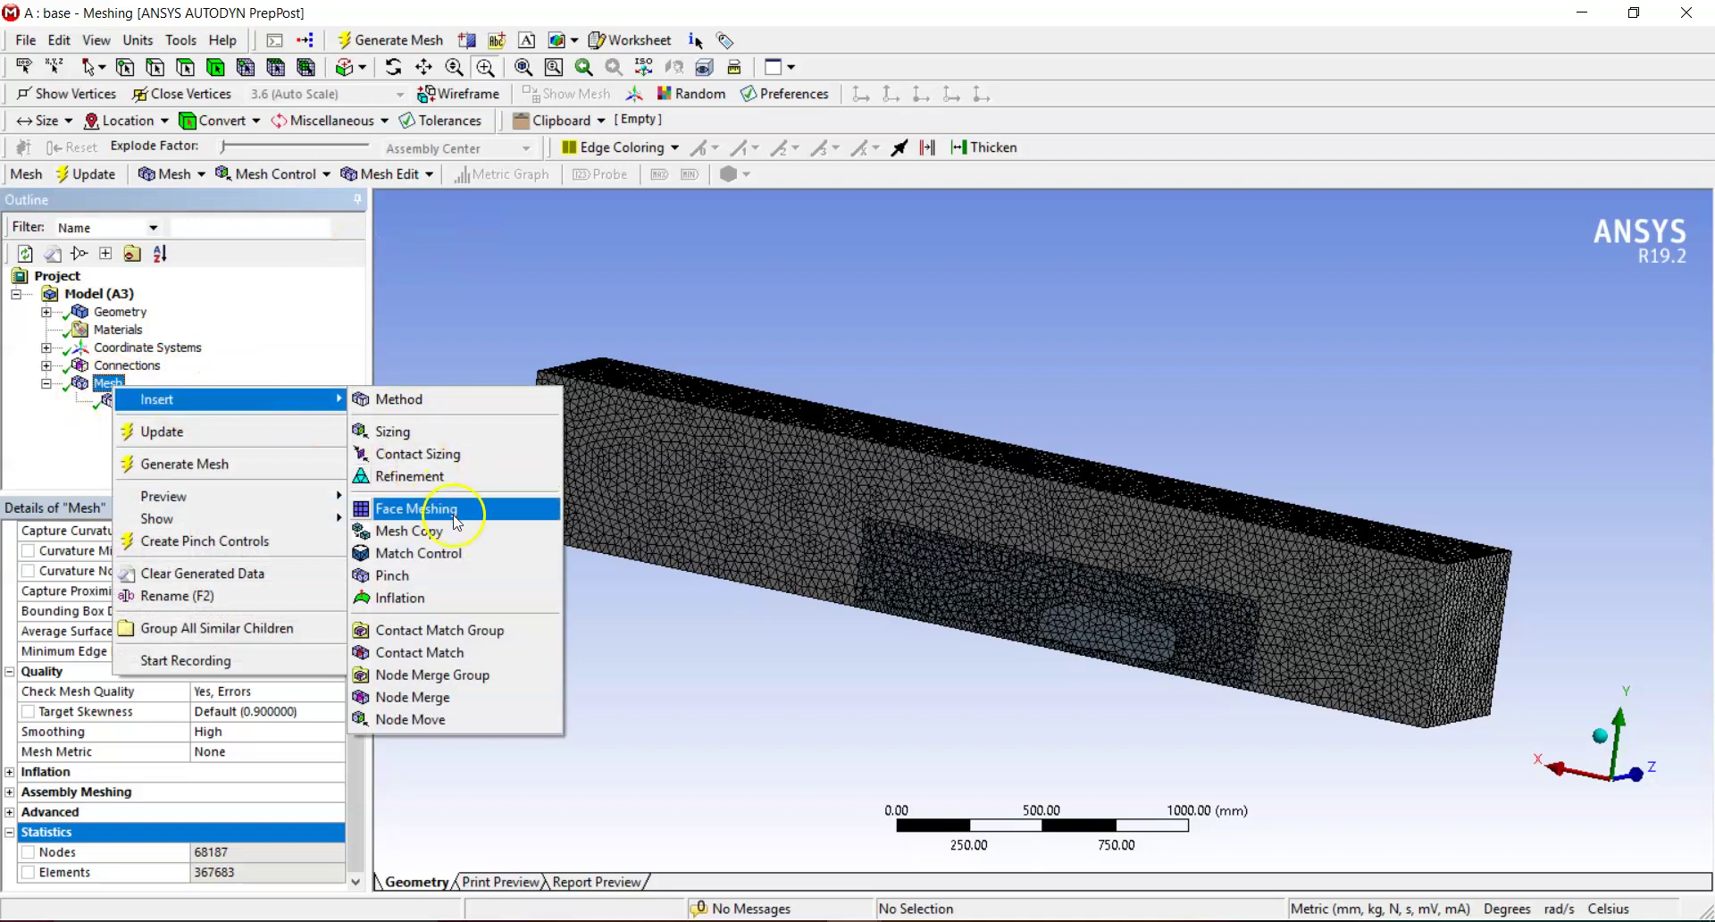
pyautogui.click(429, 437)
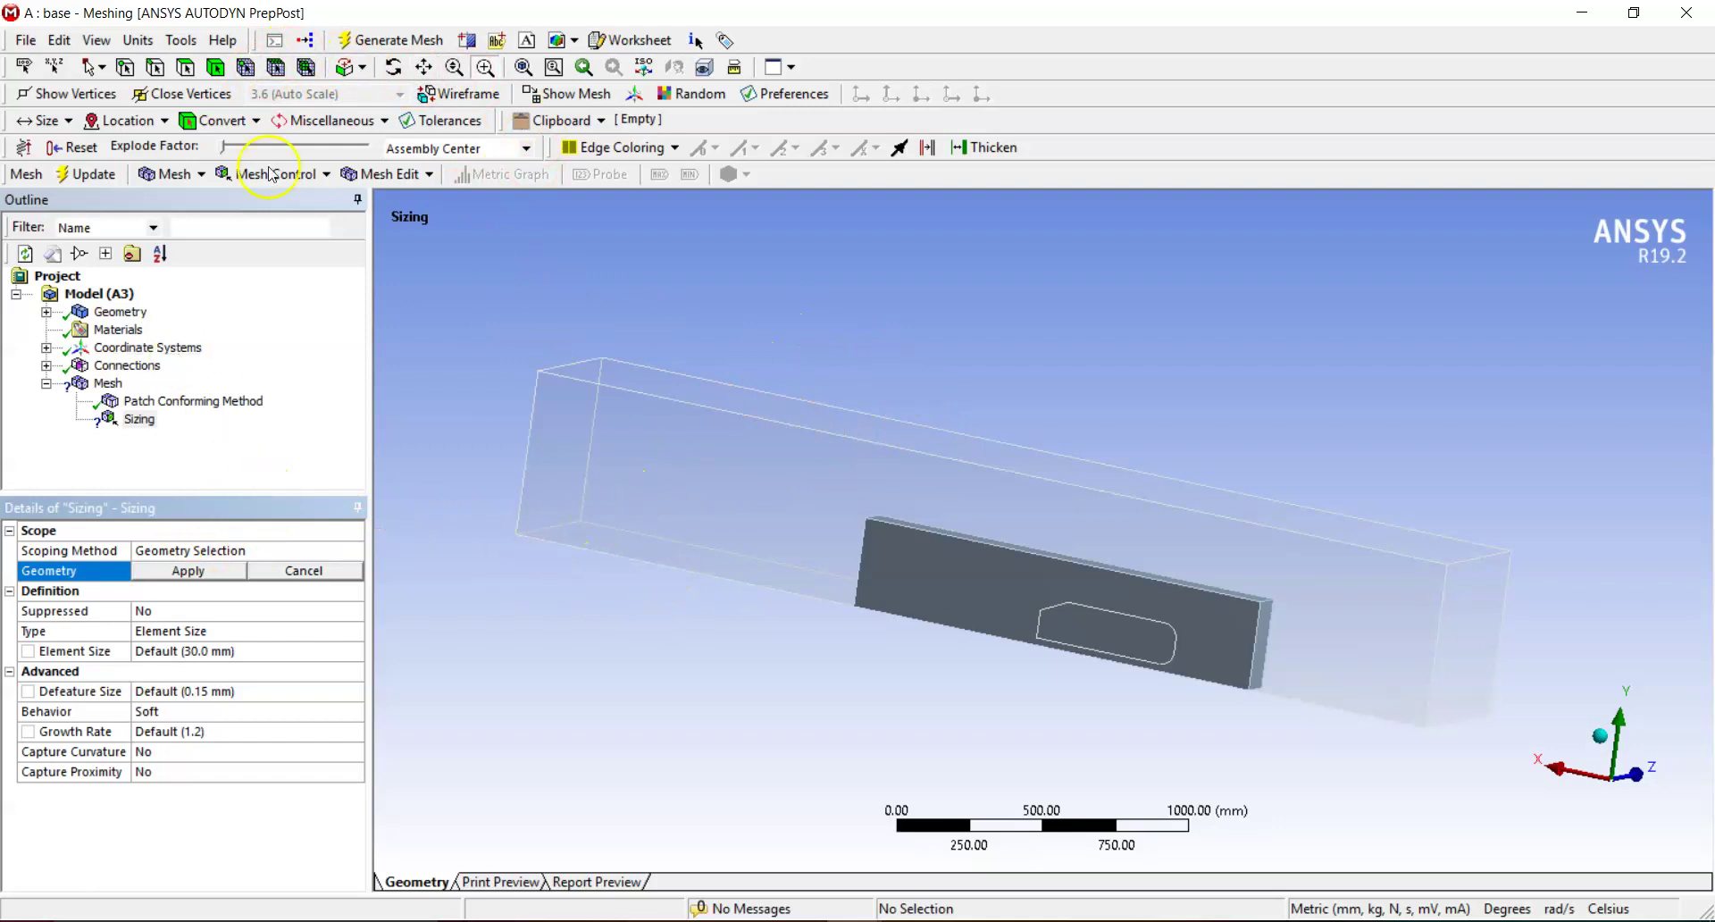
pyautogui.click(215, 70)
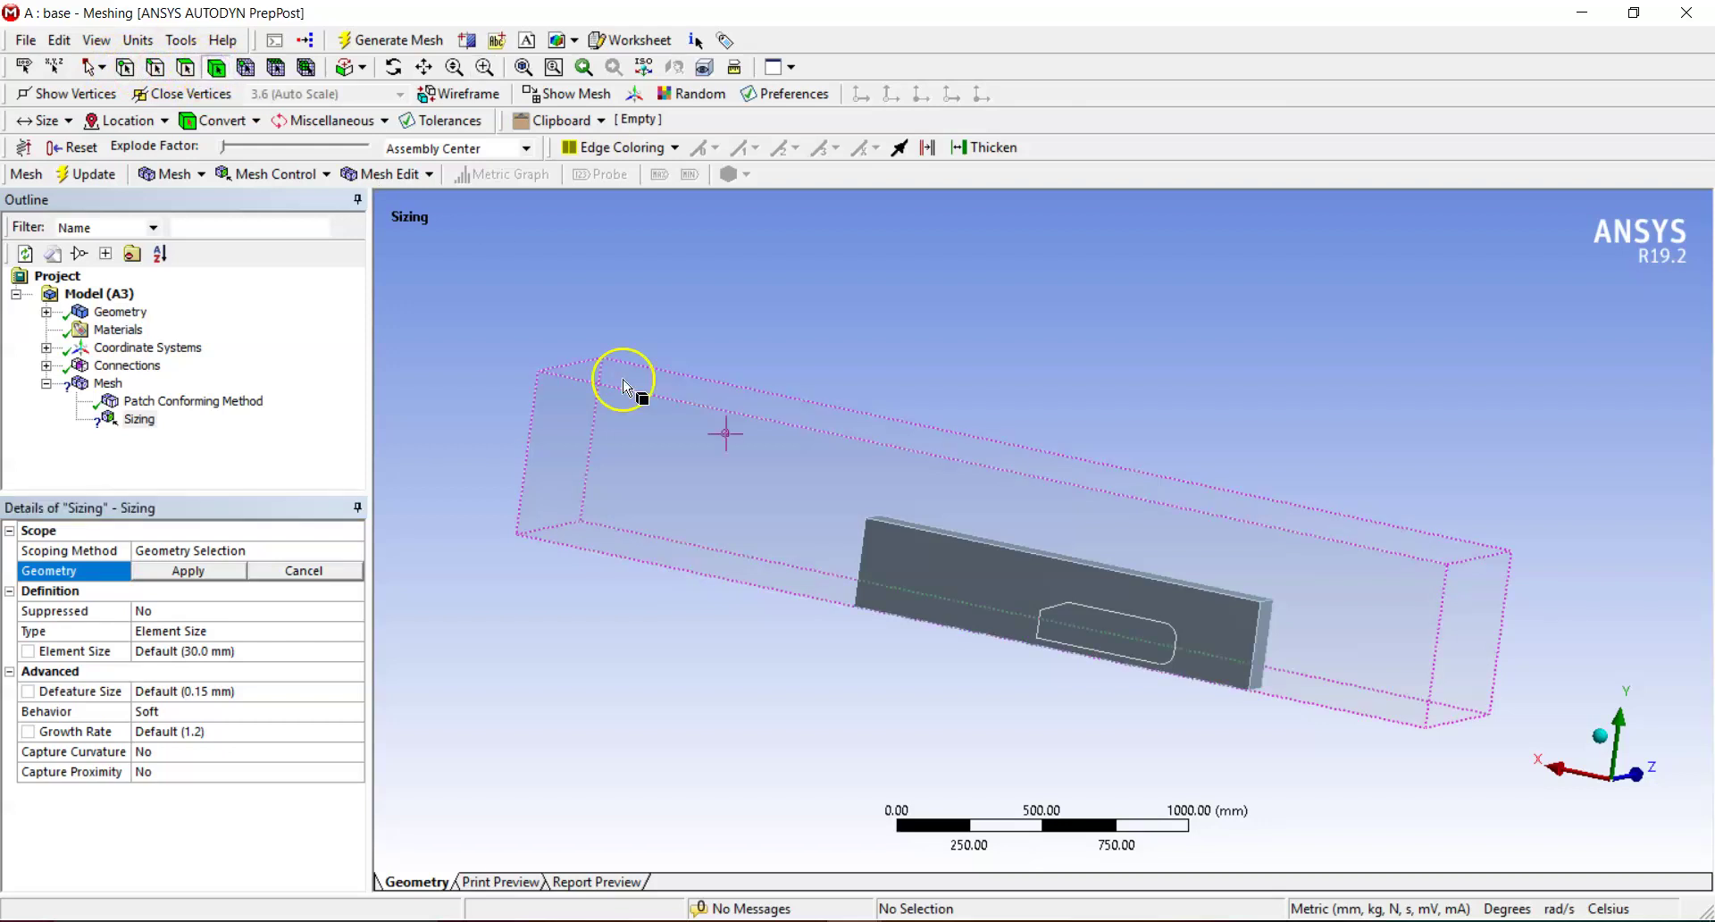
pyautogui.click(913, 497)
pyautogui.click(226, 628)
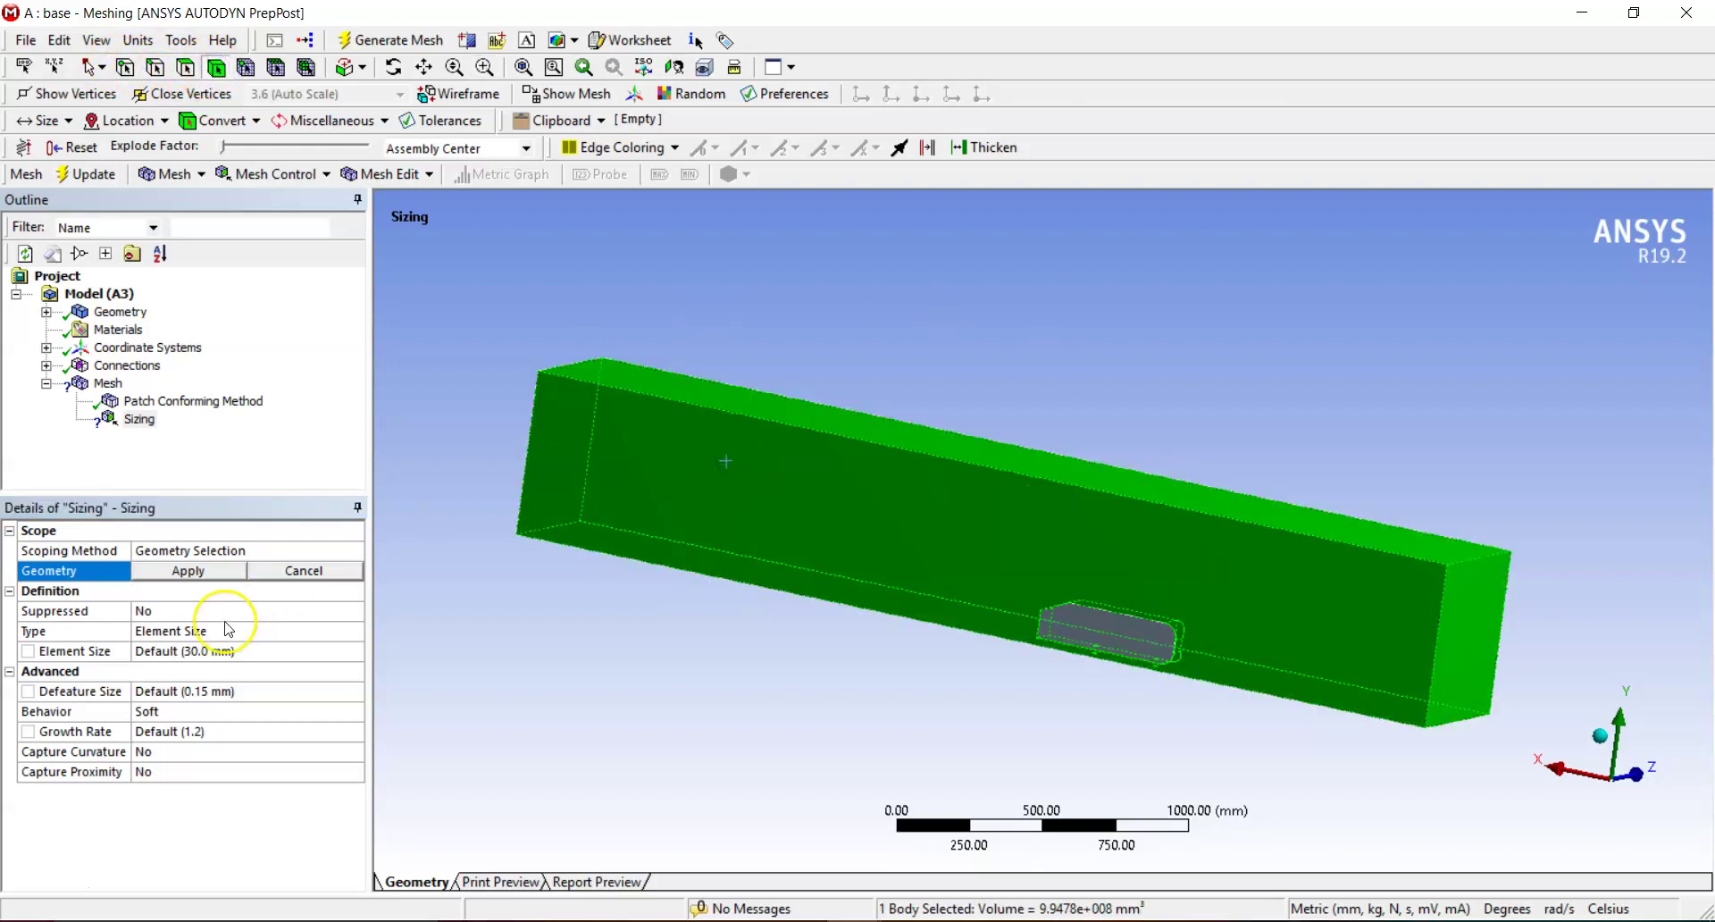
pyautogui.click(211, 576)
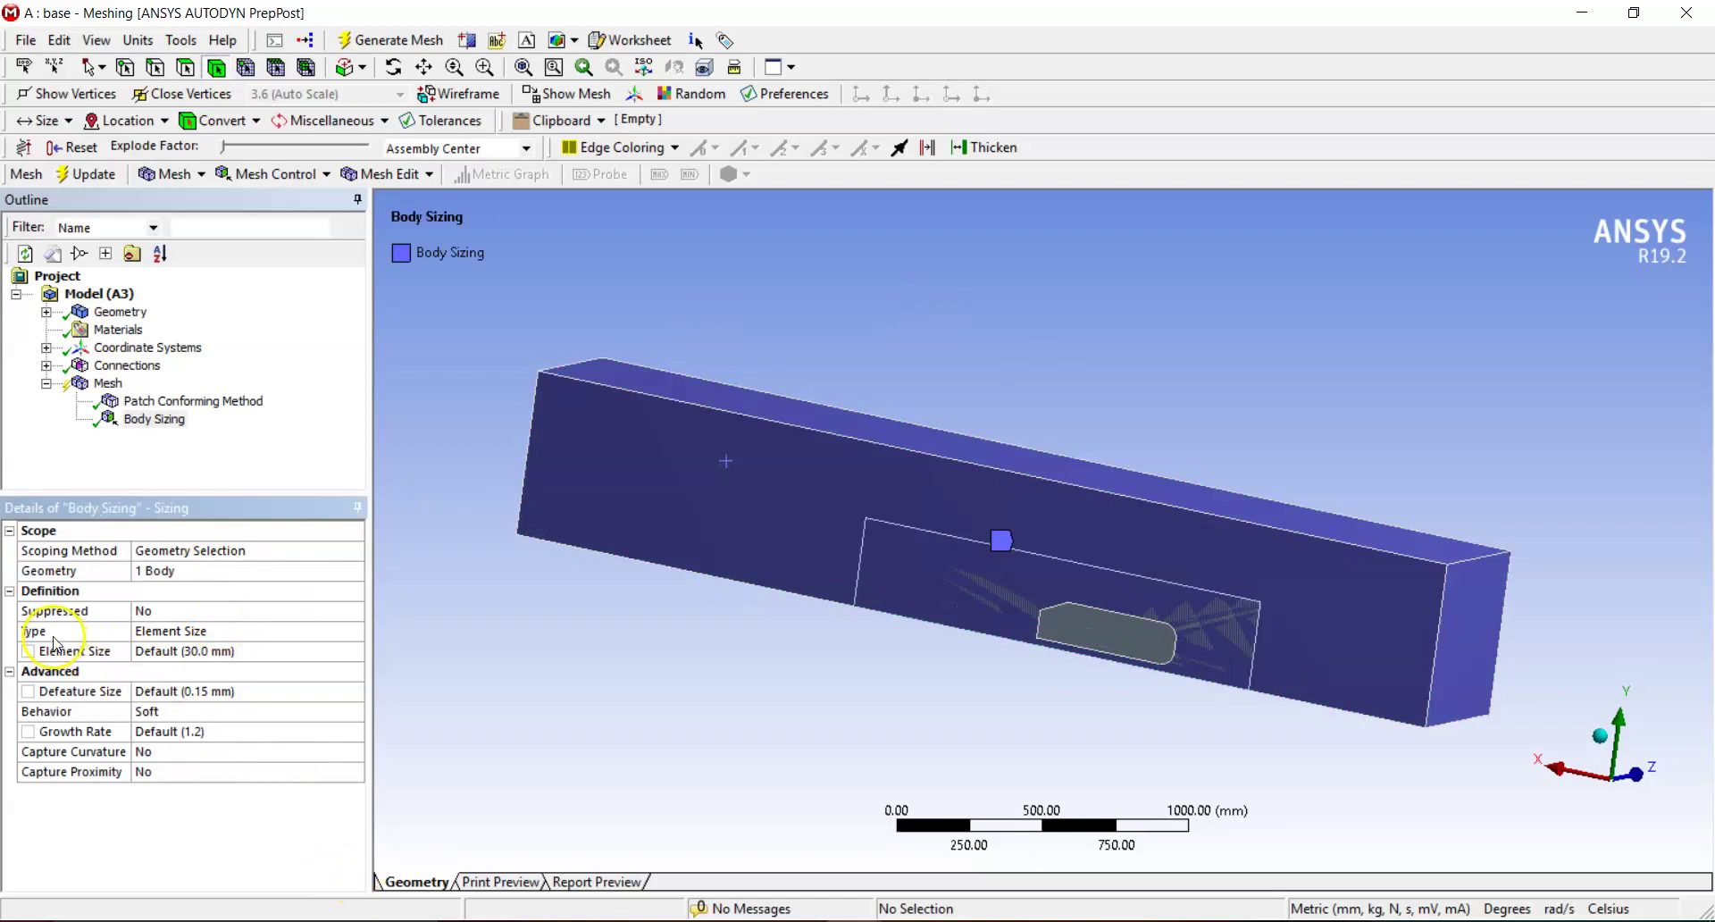
# Set the body sizing's type to Body of Influence.
pyautogui.click(211, 634)
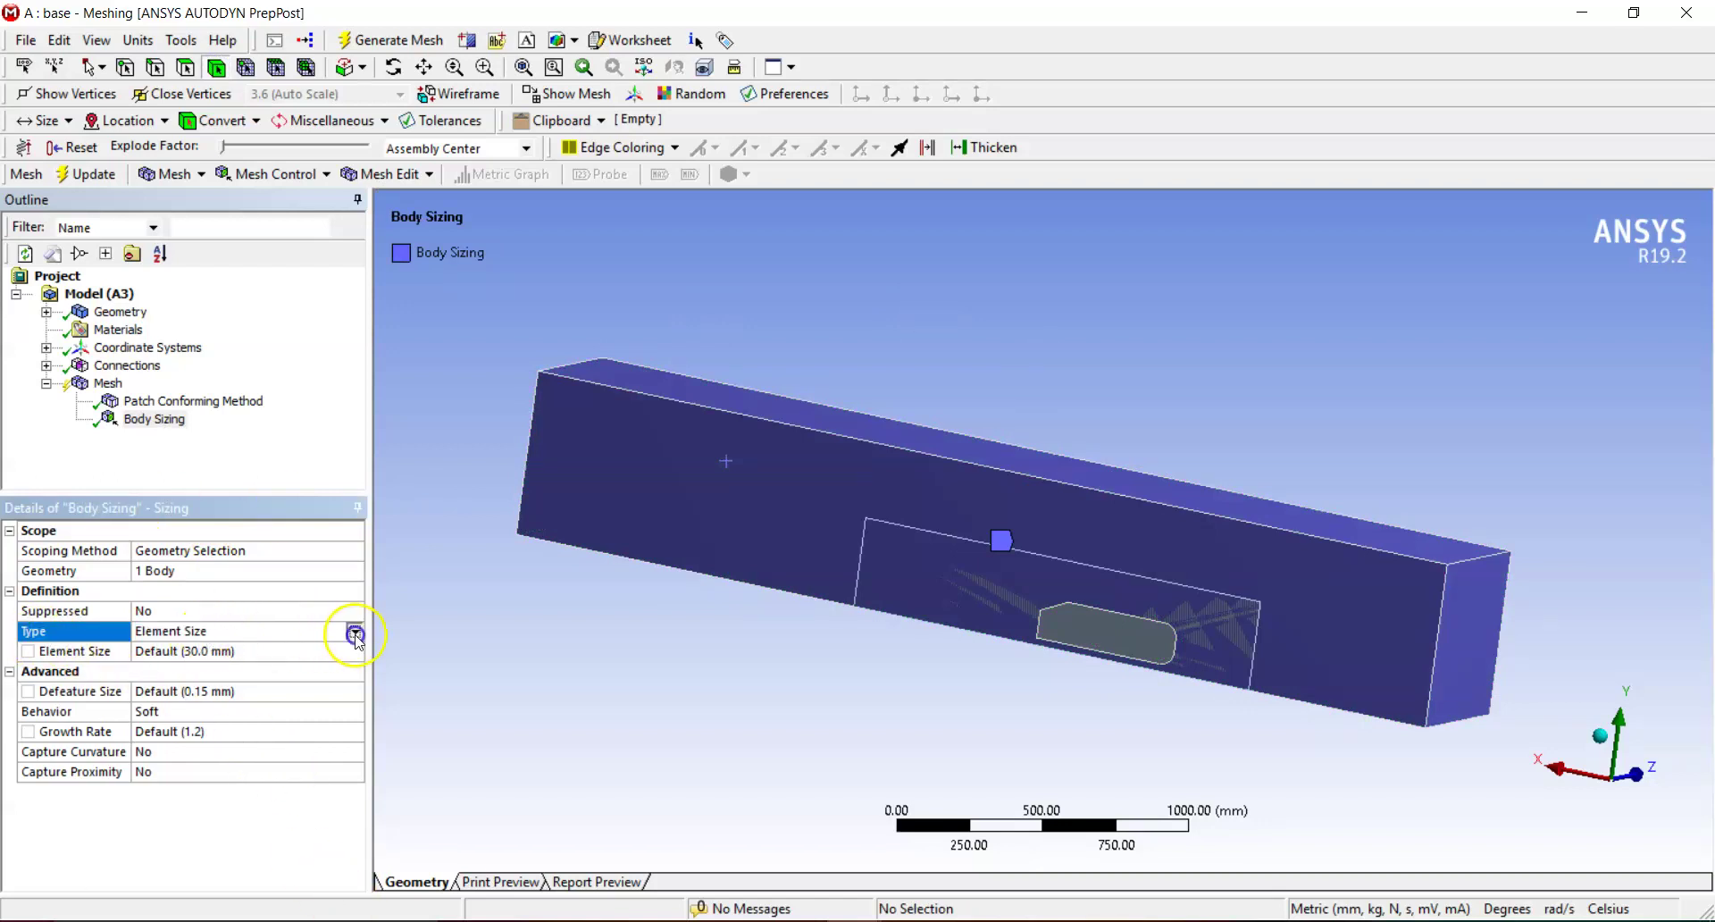
pyautogui.click(355, 634)
pyautogui.click(246, 677)
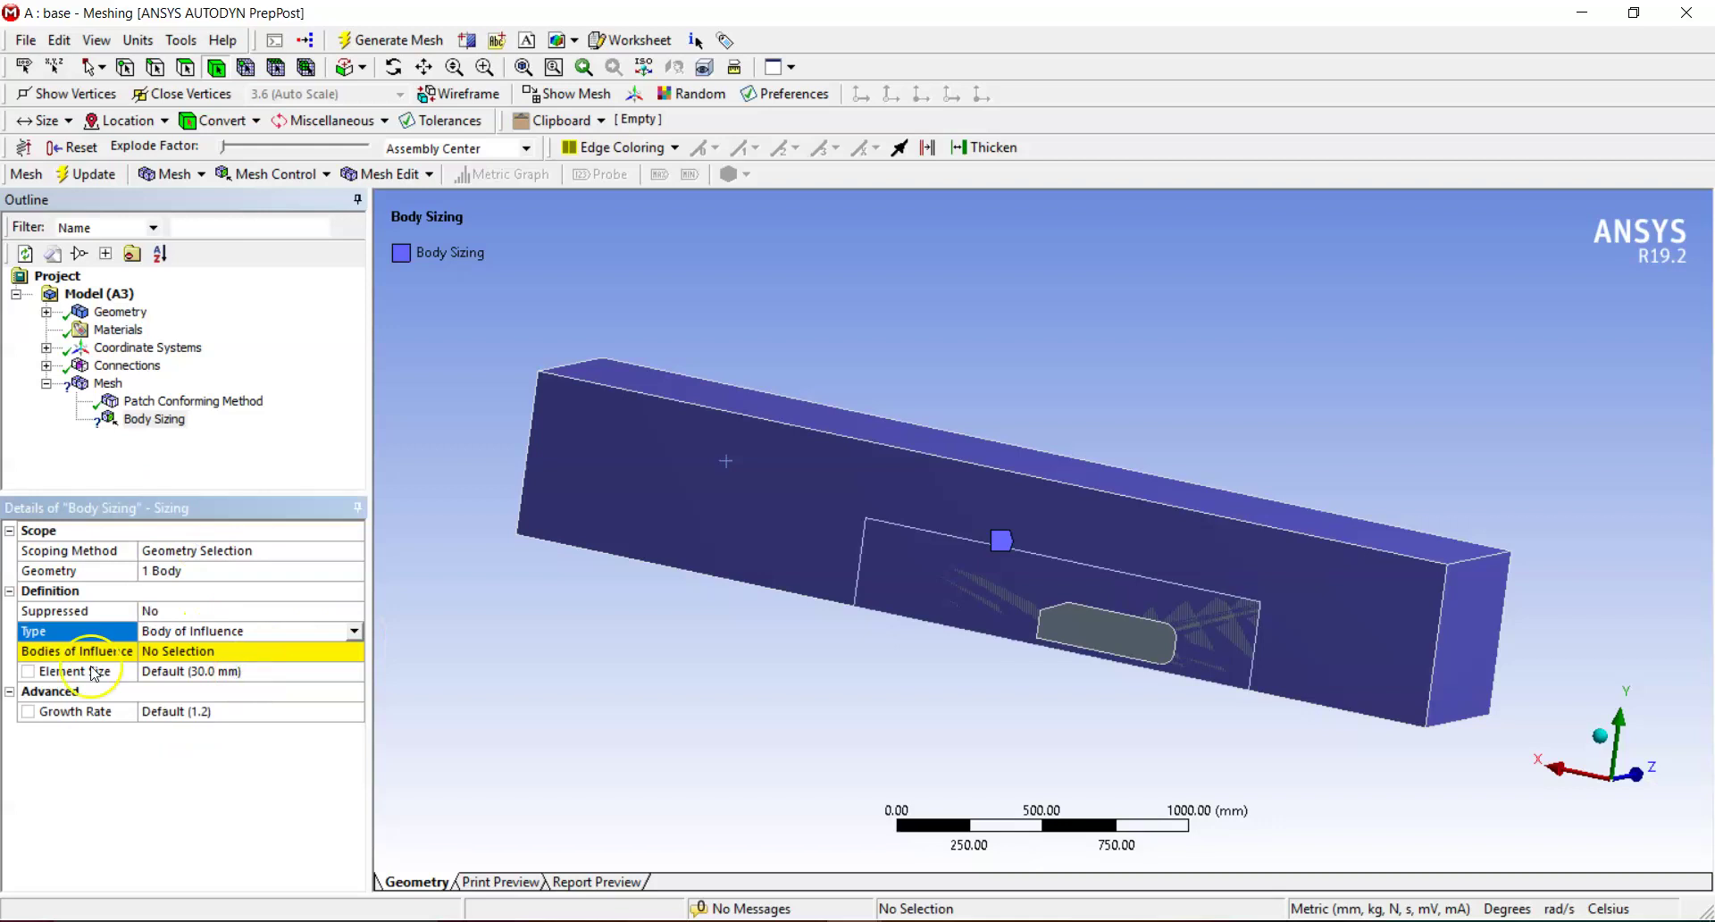
pyautogui.click(956, 613)
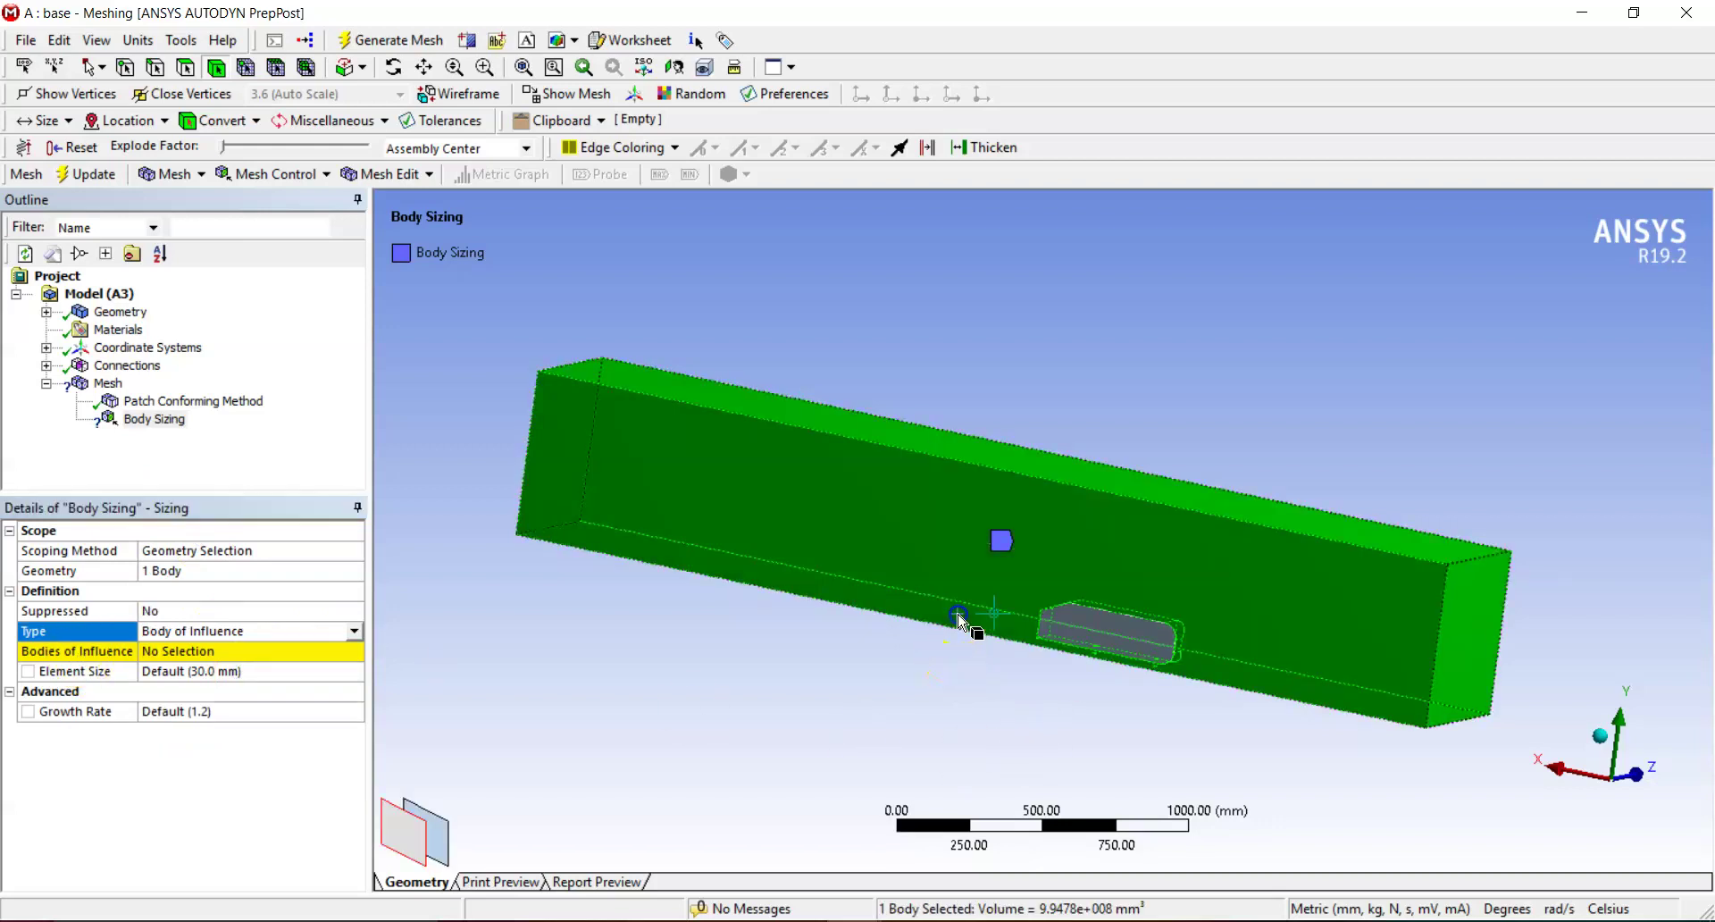
pyautogui.click(451, 814)
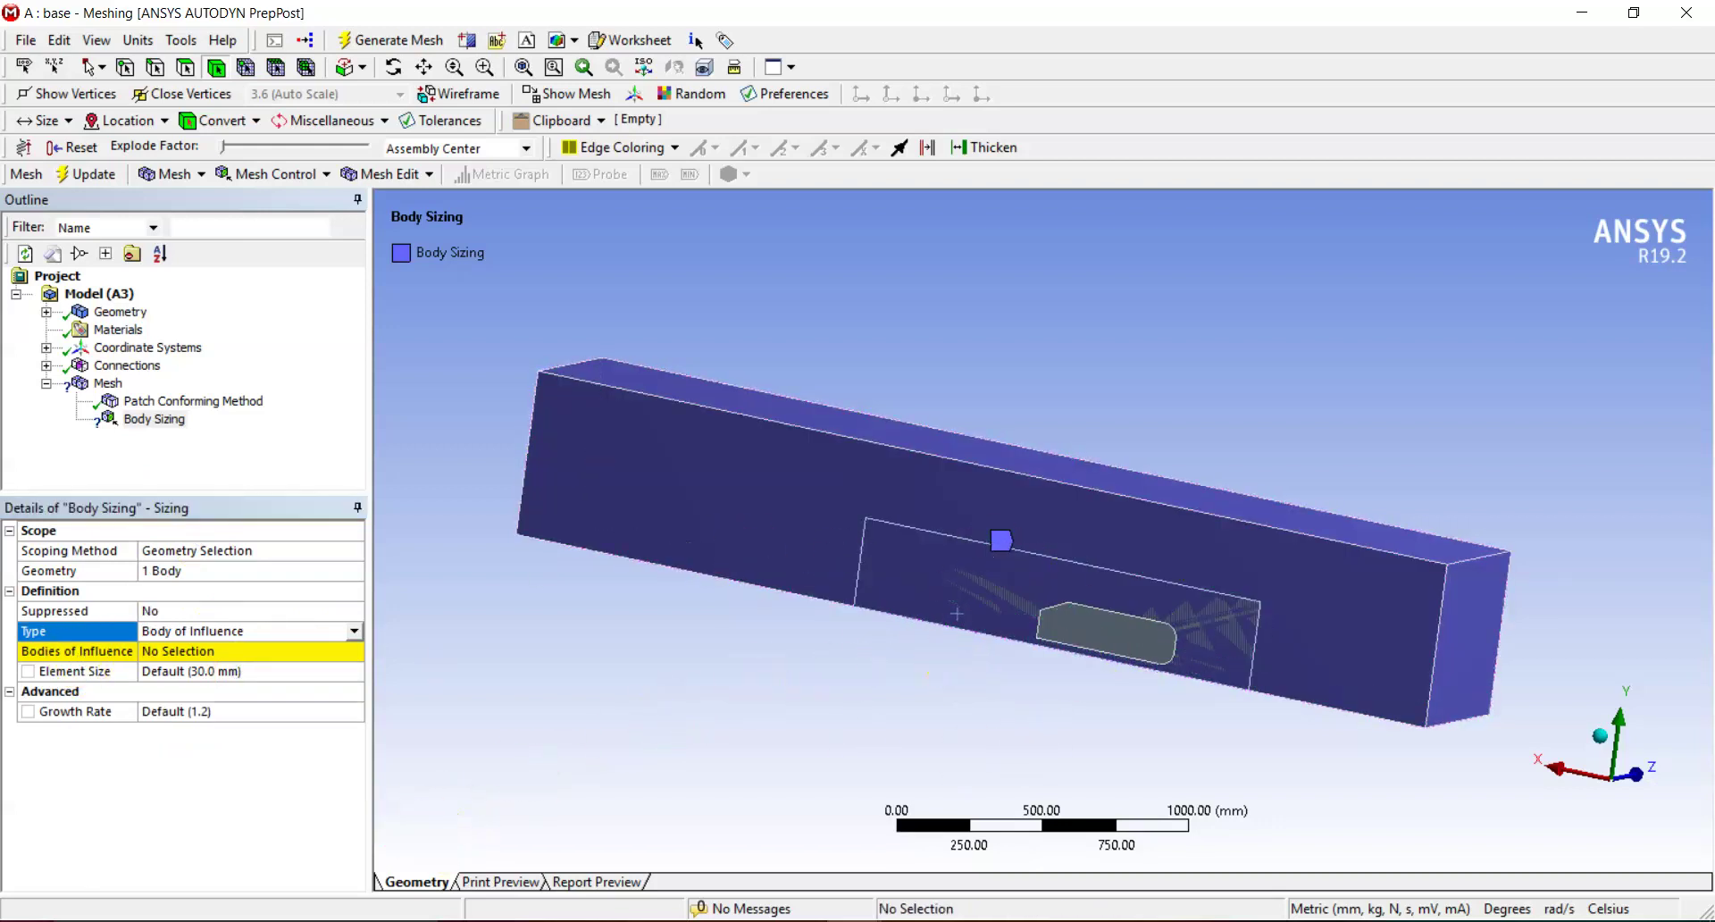
pyautogui.click(46, 312)
pyautogui.click(137, 347)
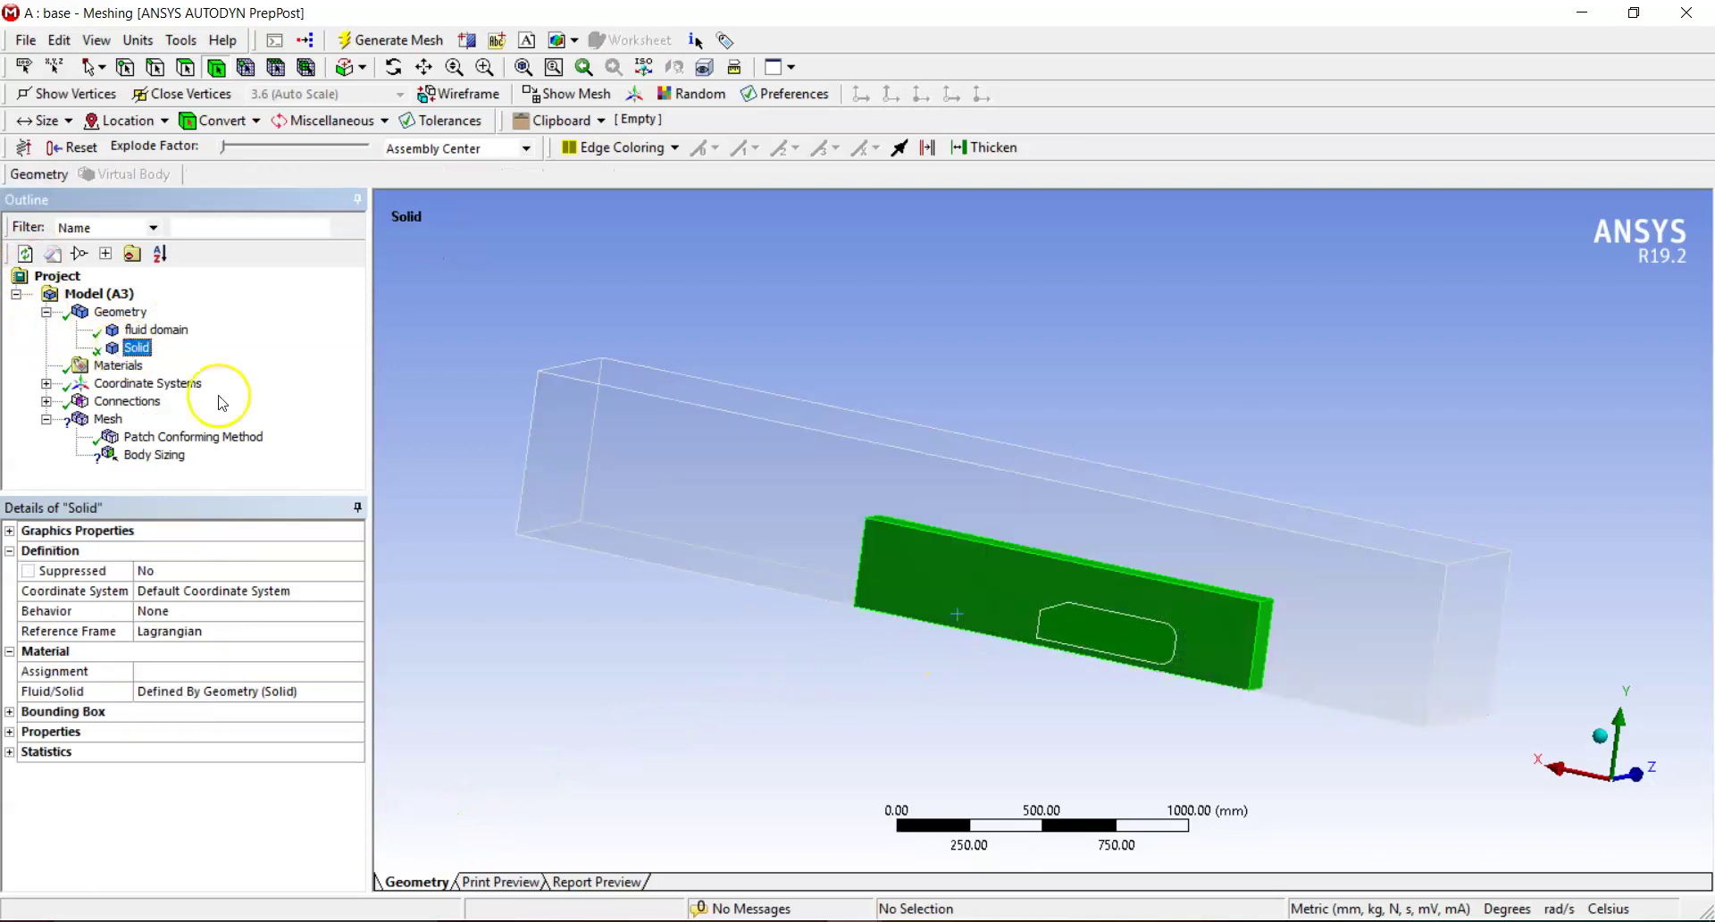
pyautogui.click(1088, 656)
pyautogui.click(629, 864)
pyautogui.click(935, 610)
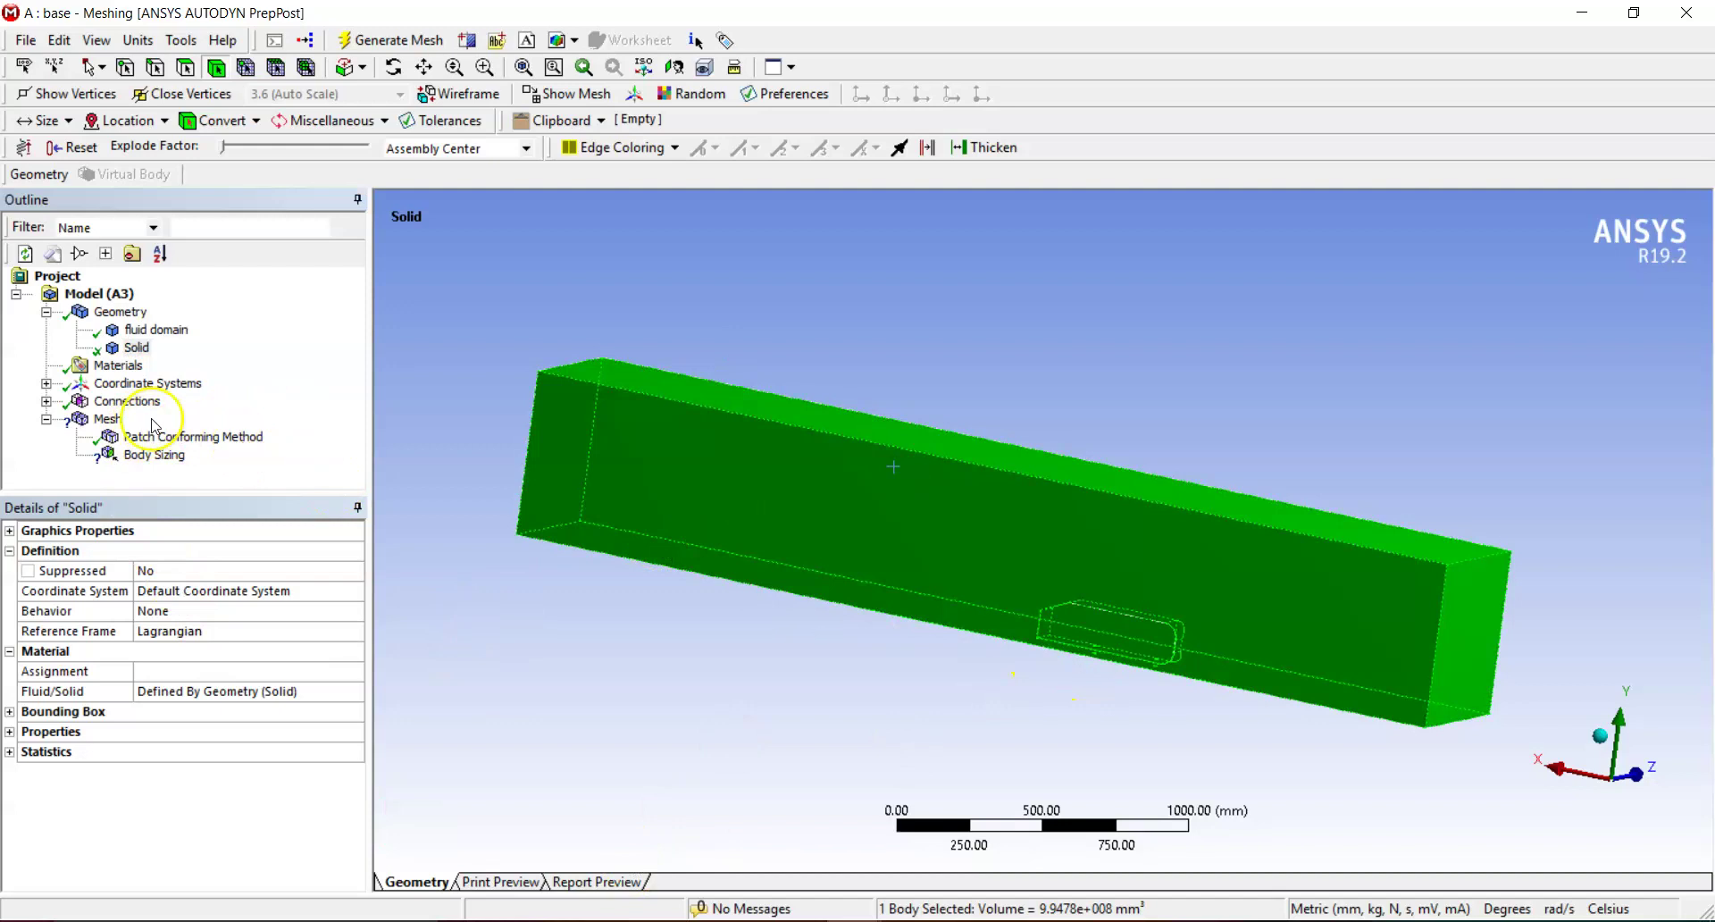
# Assign the inner solid box as the body of influence for the body sizing.
pyautogui.click(154, 456)
pyautogui.click(1160, 352)
pyautogui.click(947, 454)
pyautogui.click(1112, 648)
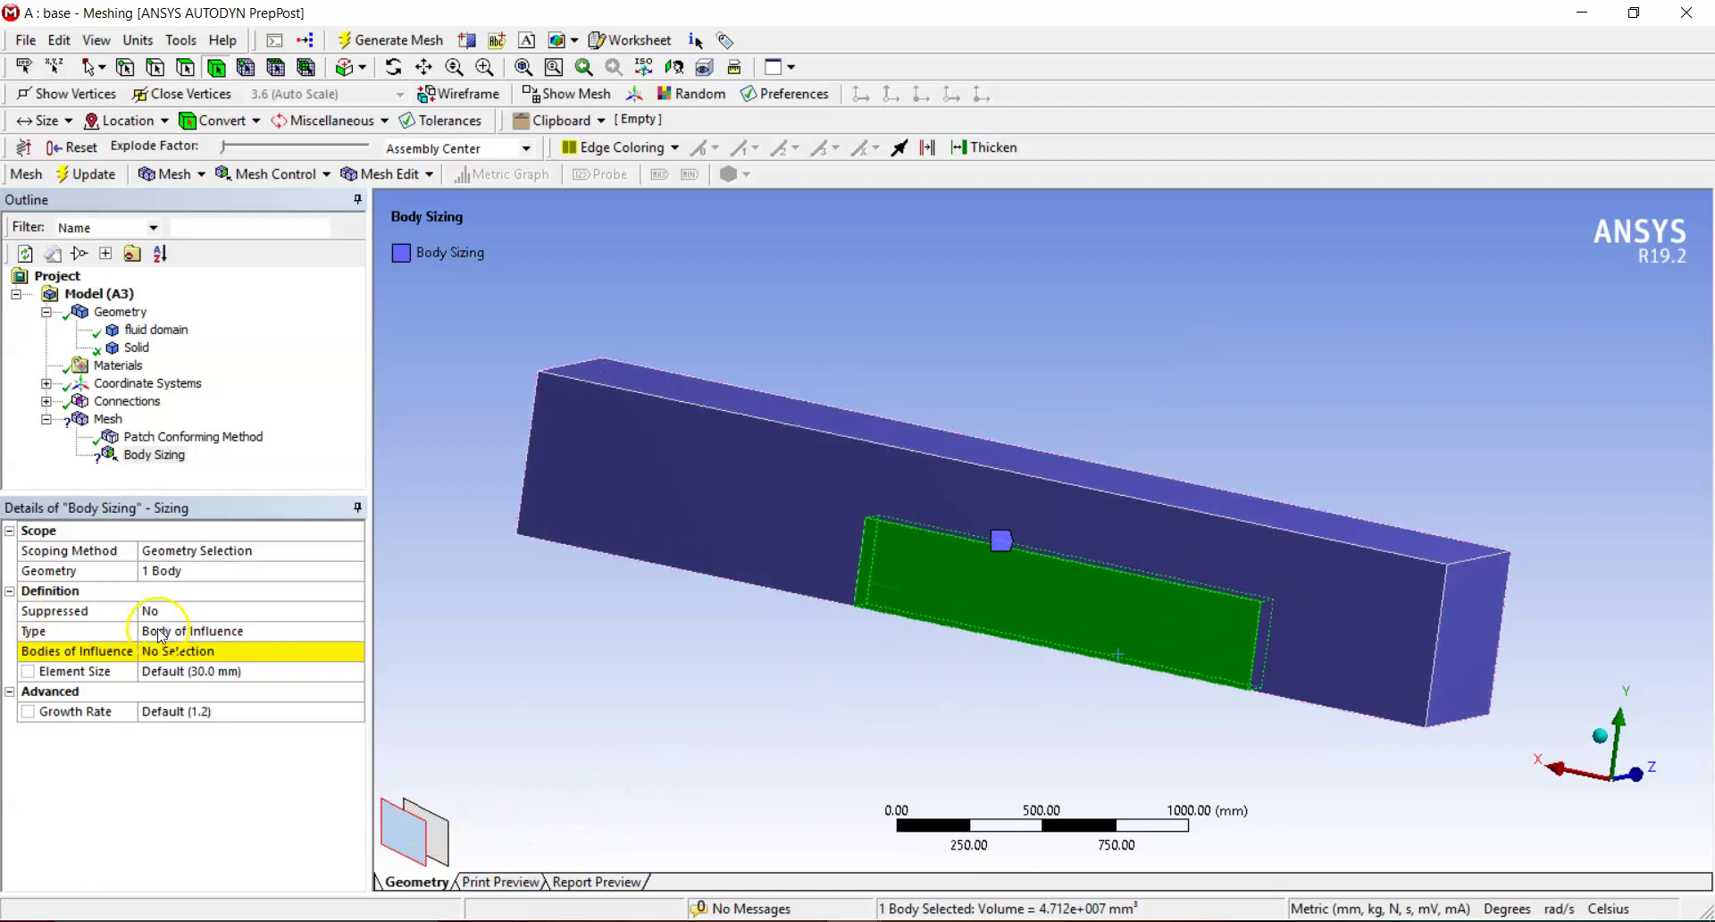
pyautogui.click(178, 650)
pyautogui.click(219, 650)
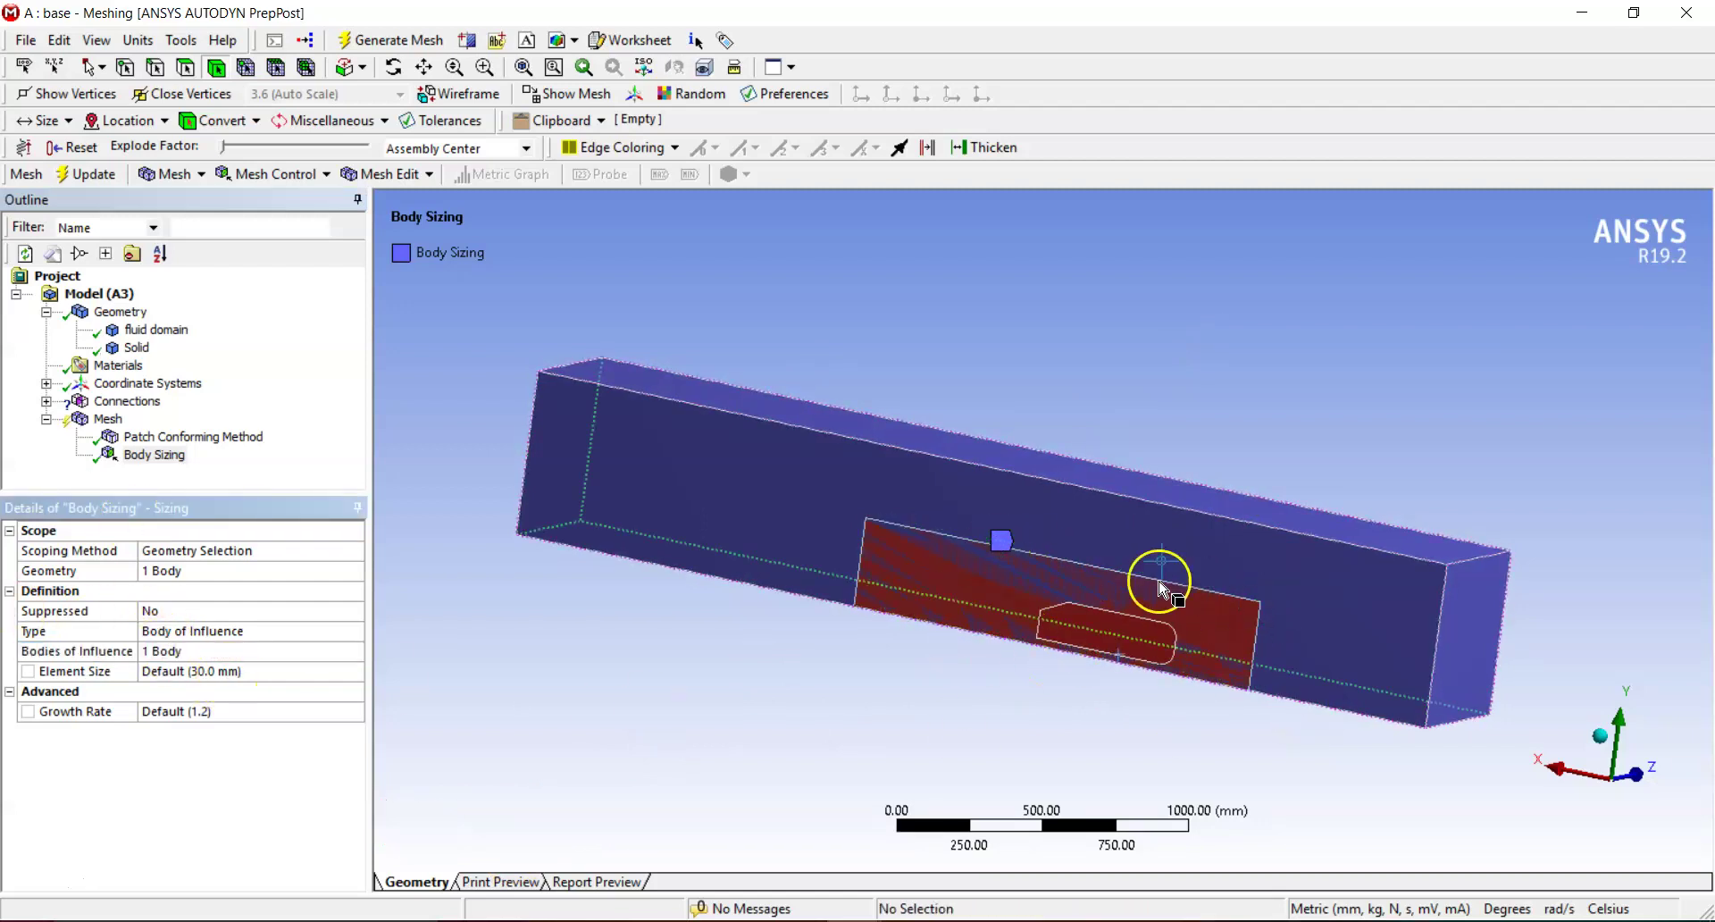
# Enter a custom element size for the body of influence, regenerate the mesh and display it.
pyautogui.click(215, 671)
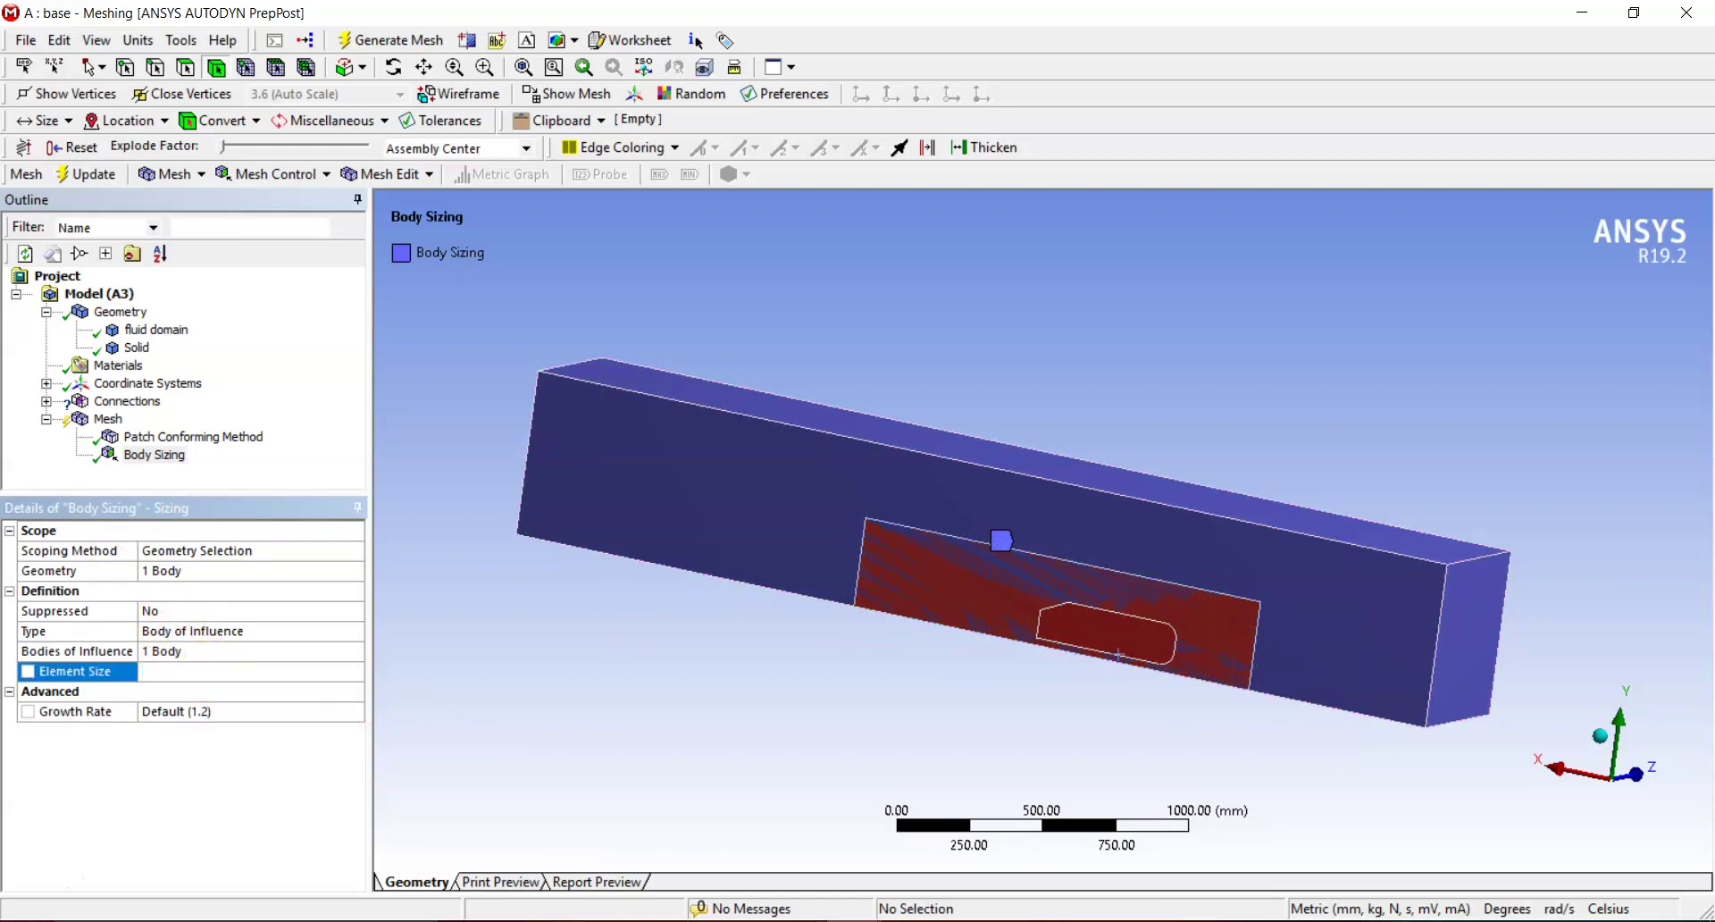
pyautogui.click(391, 40)
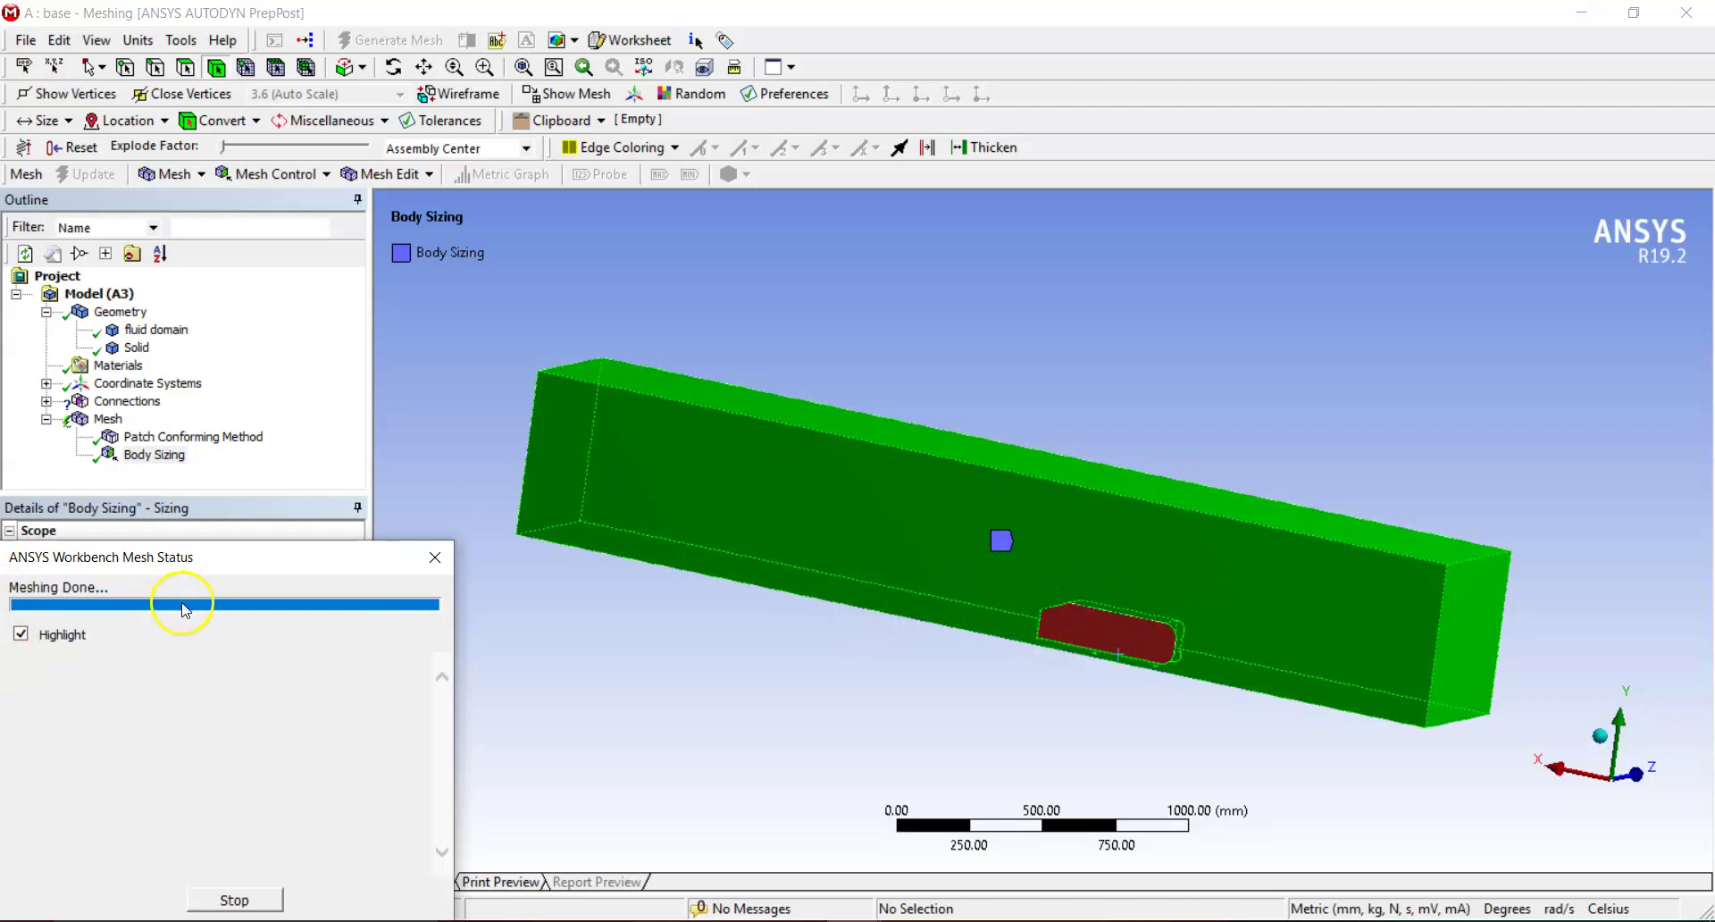
pyautogui.click(108, 419)
# Examine the refined region of the mesh and its transition to the coarser elements in a side view.
pyautogui.moveTo(953, 672)
pyautogui.mouseDown(button='middle')
pyautogui.moveTo(1056, 635)
pyautogui.moveTo(1022, 667)
pyautogui.mouseUp(button='middle')
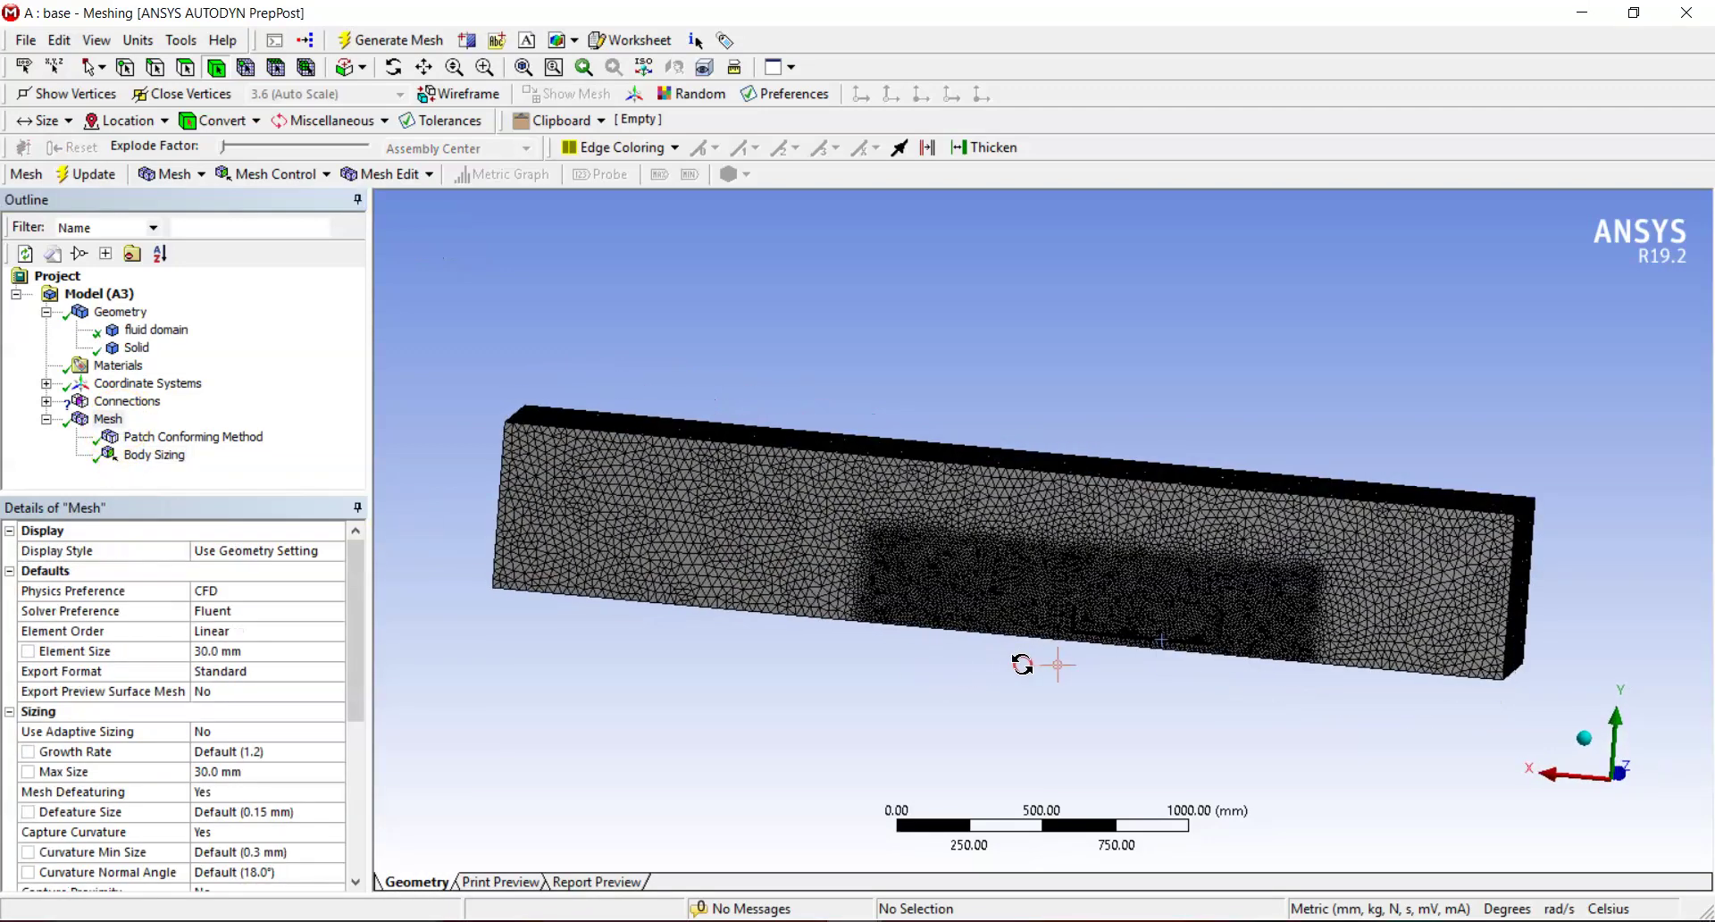
pyautogui.moveTo(988, 563); pyautogui.dragTo(1029, 381)
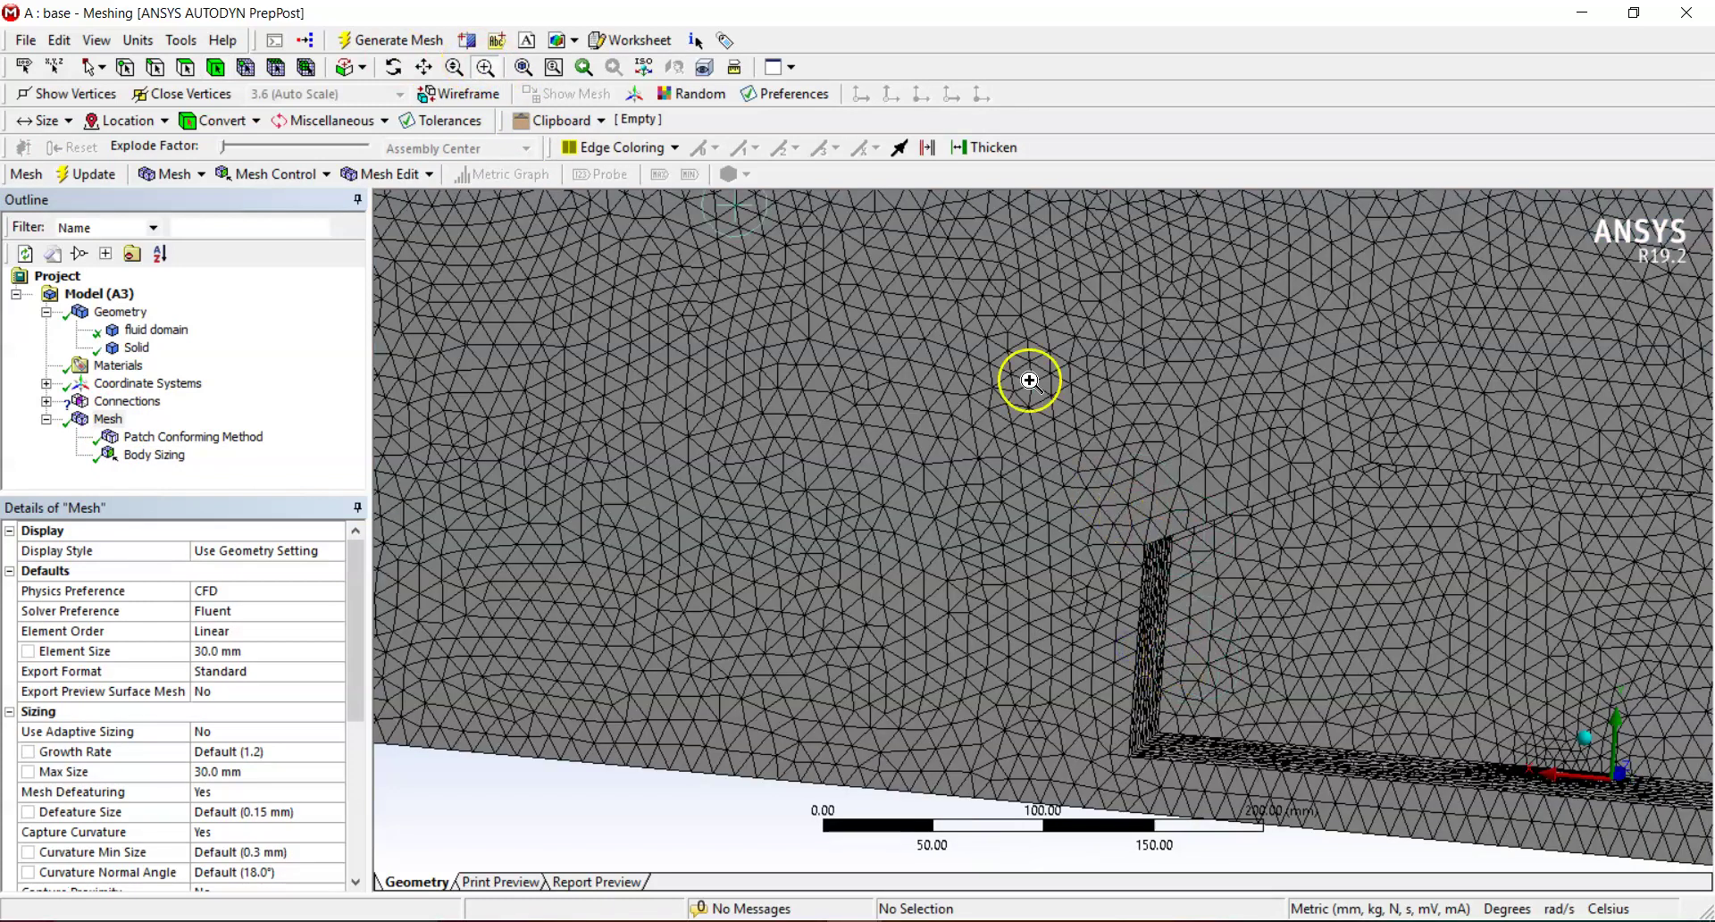
pyautogui.click(521, 67)
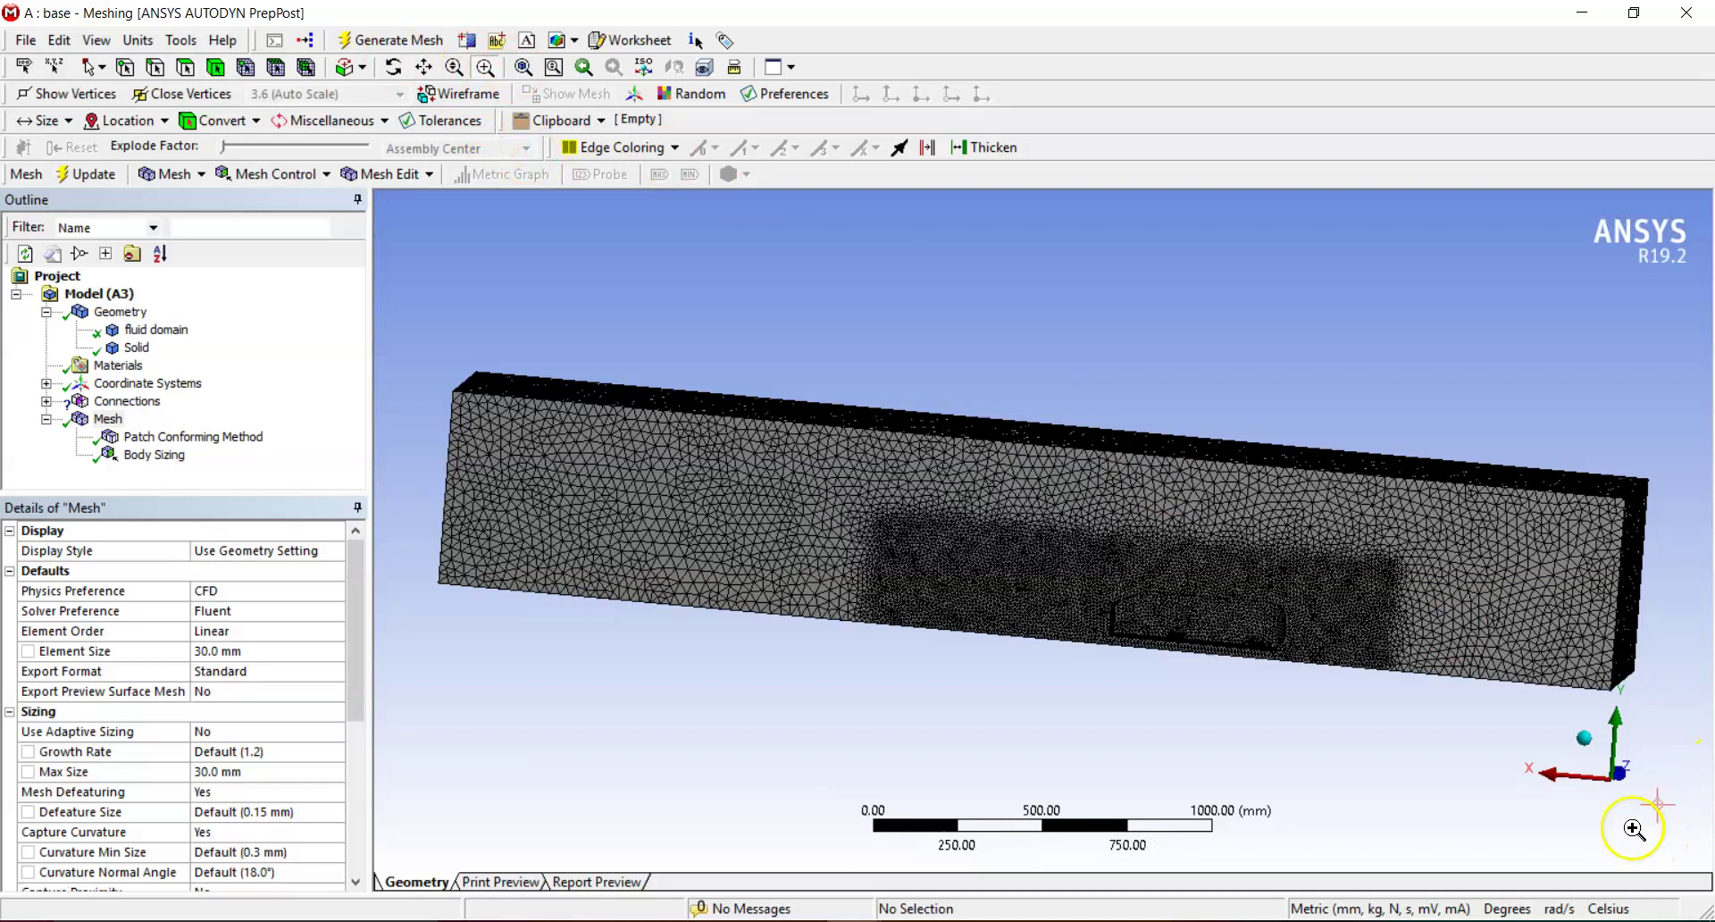
pyautogui.click(1610, 797)
pyautogui.click(1565, 767)
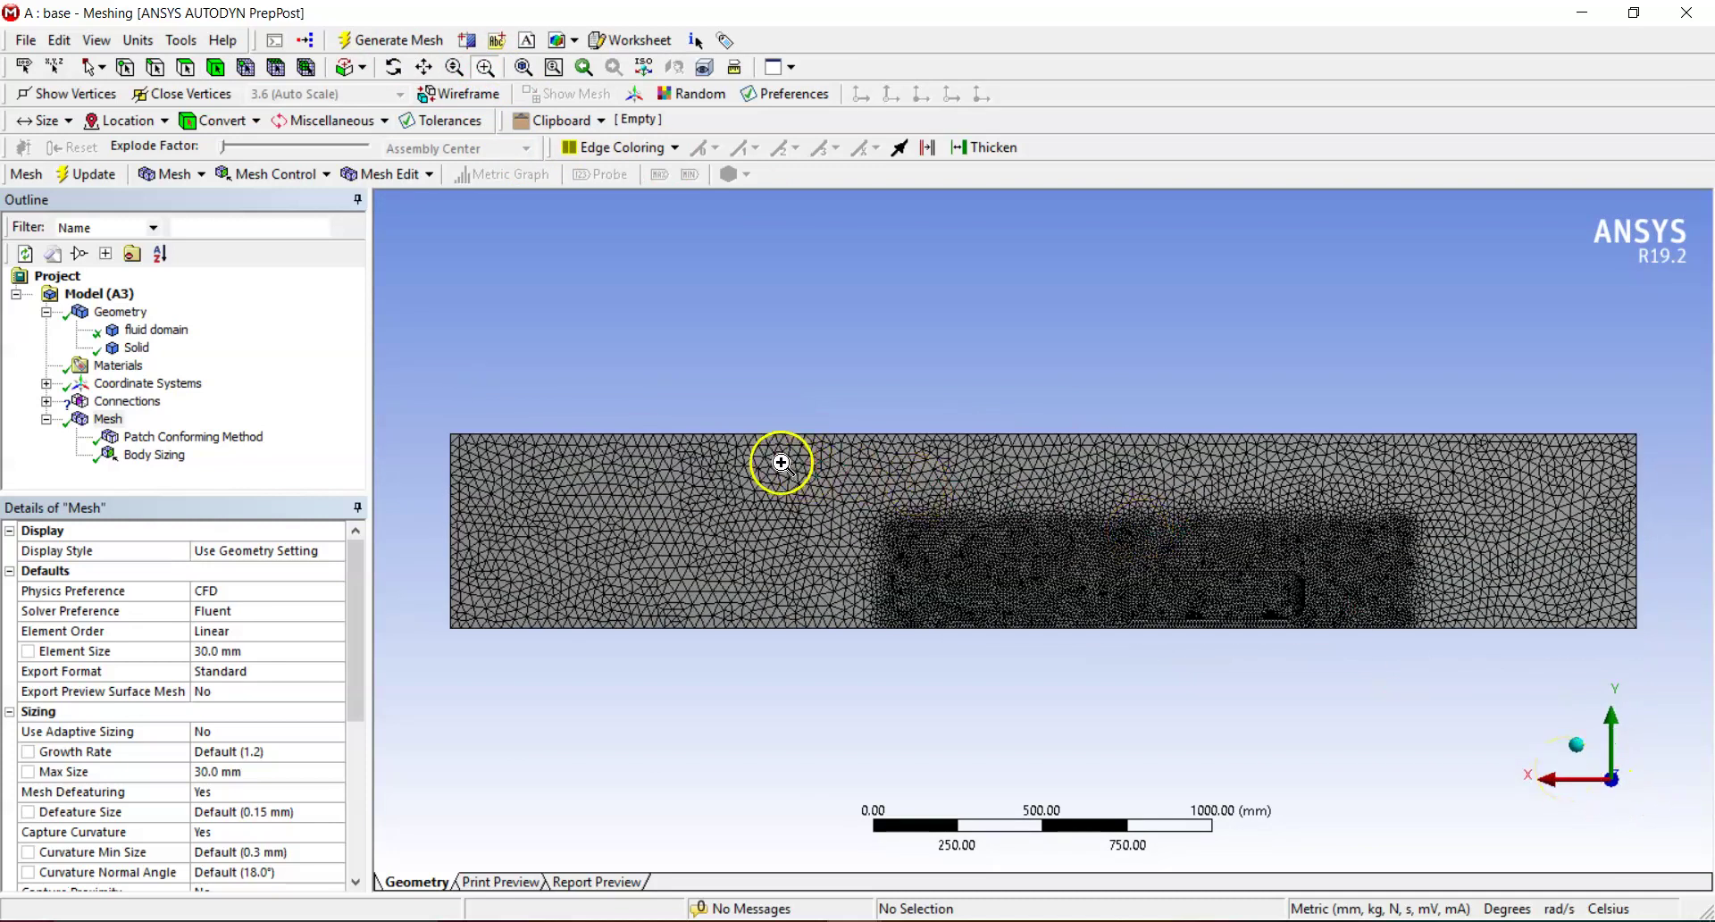
pyautogui.moveTo(781, 462); pyautogui.dragTo(928, 572)
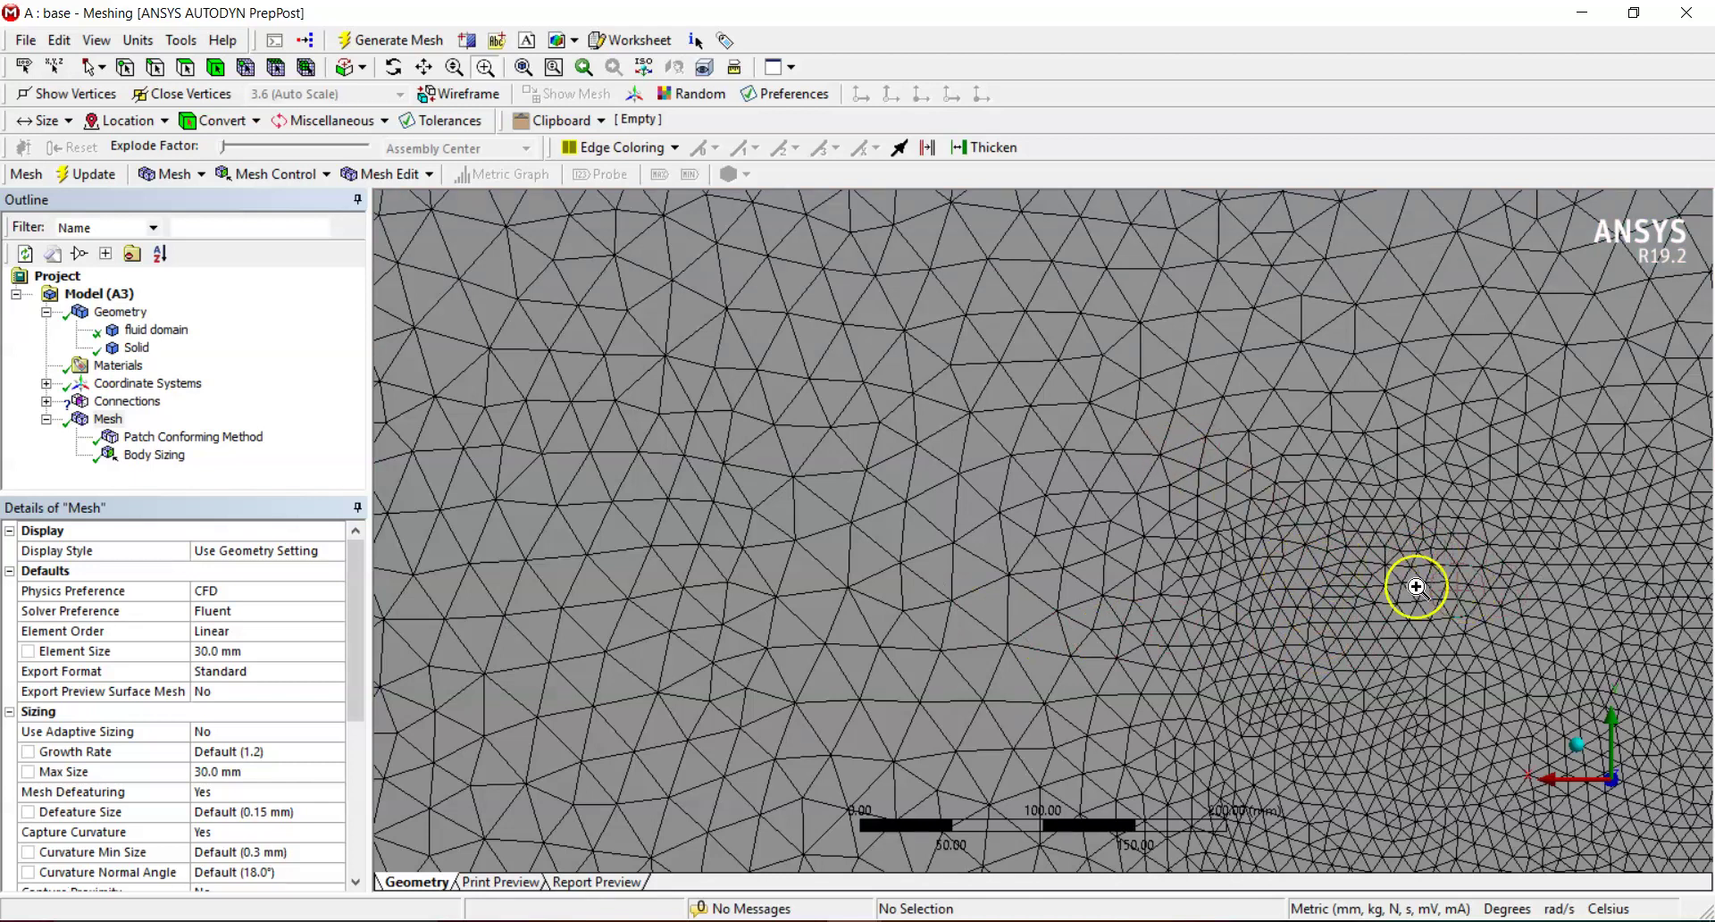
pyautogui.click(1576, 743)
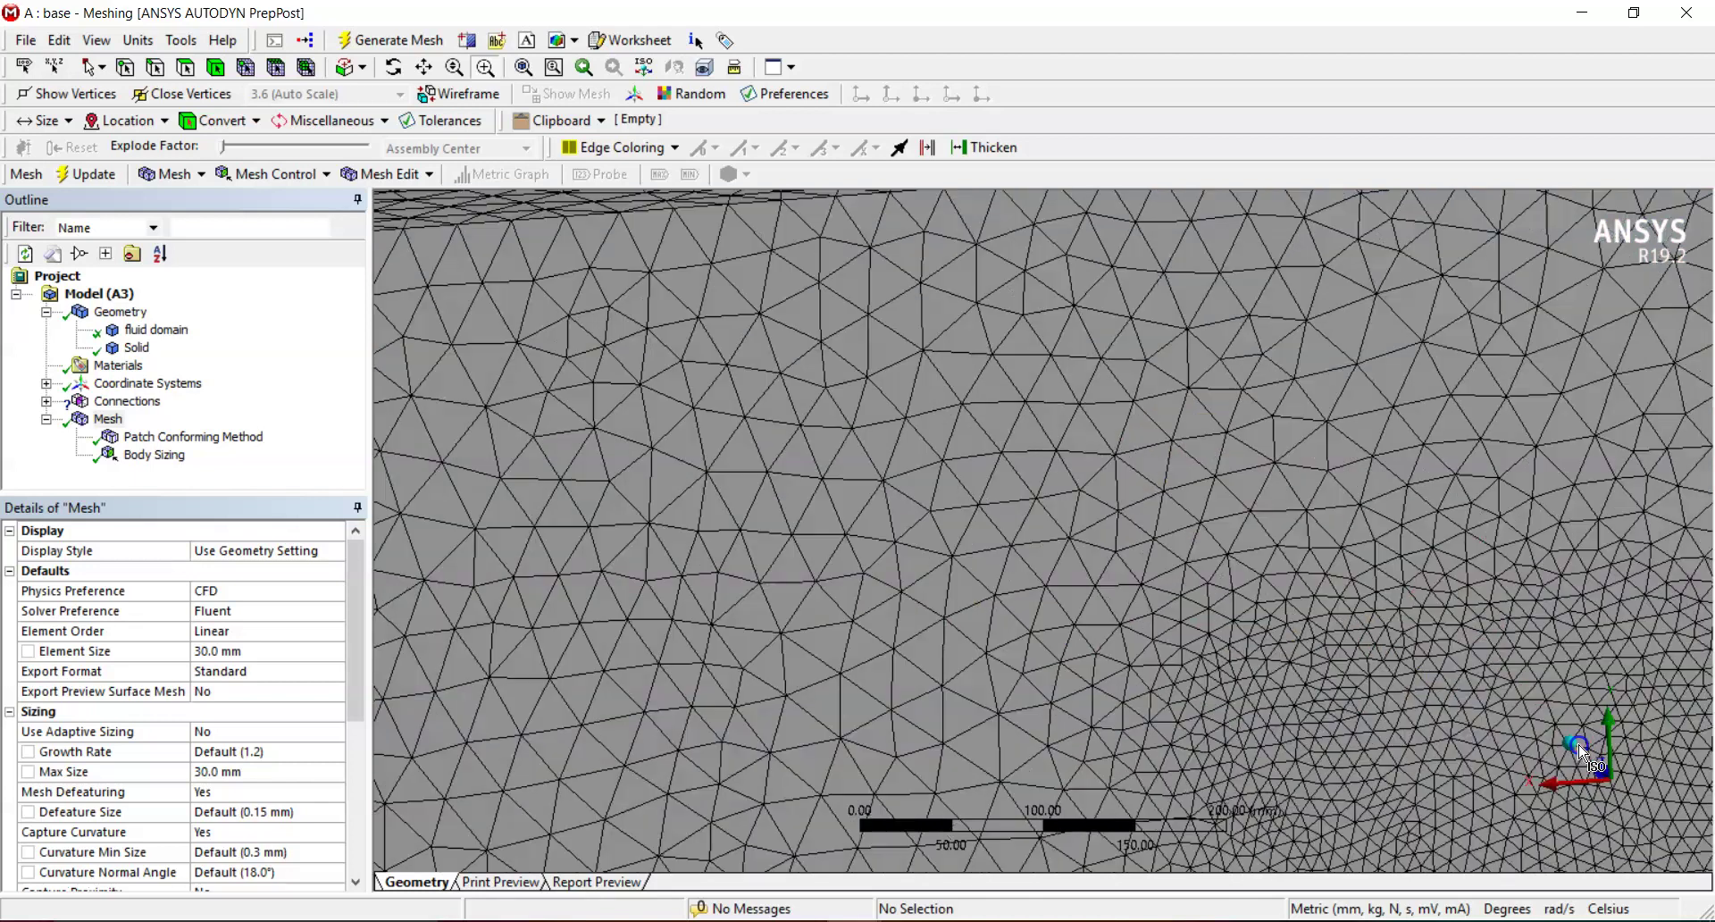
# View the whole meshed domain and inspect the surface mesh inside the body cutout on the symmetry side.
pyautogui.click(541, 70)
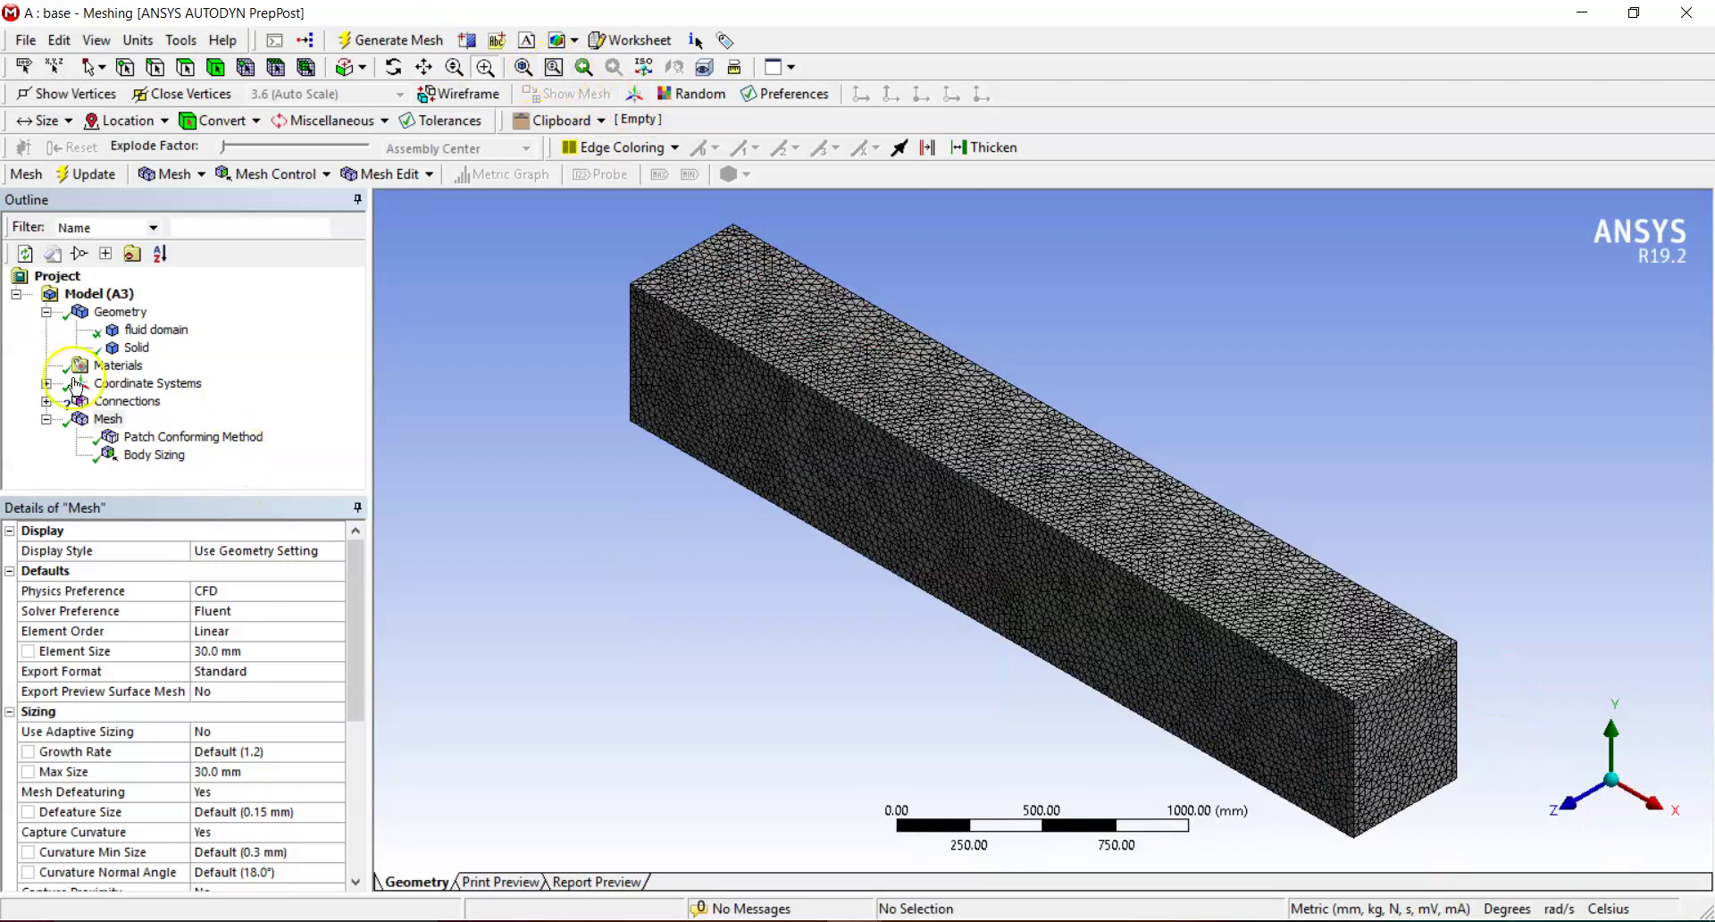
pyautogui.scroll(6, 1026, 722)
pyautogui.moveTo(1335, 683); pyautogui.dragTo(850, 611, button='middle')
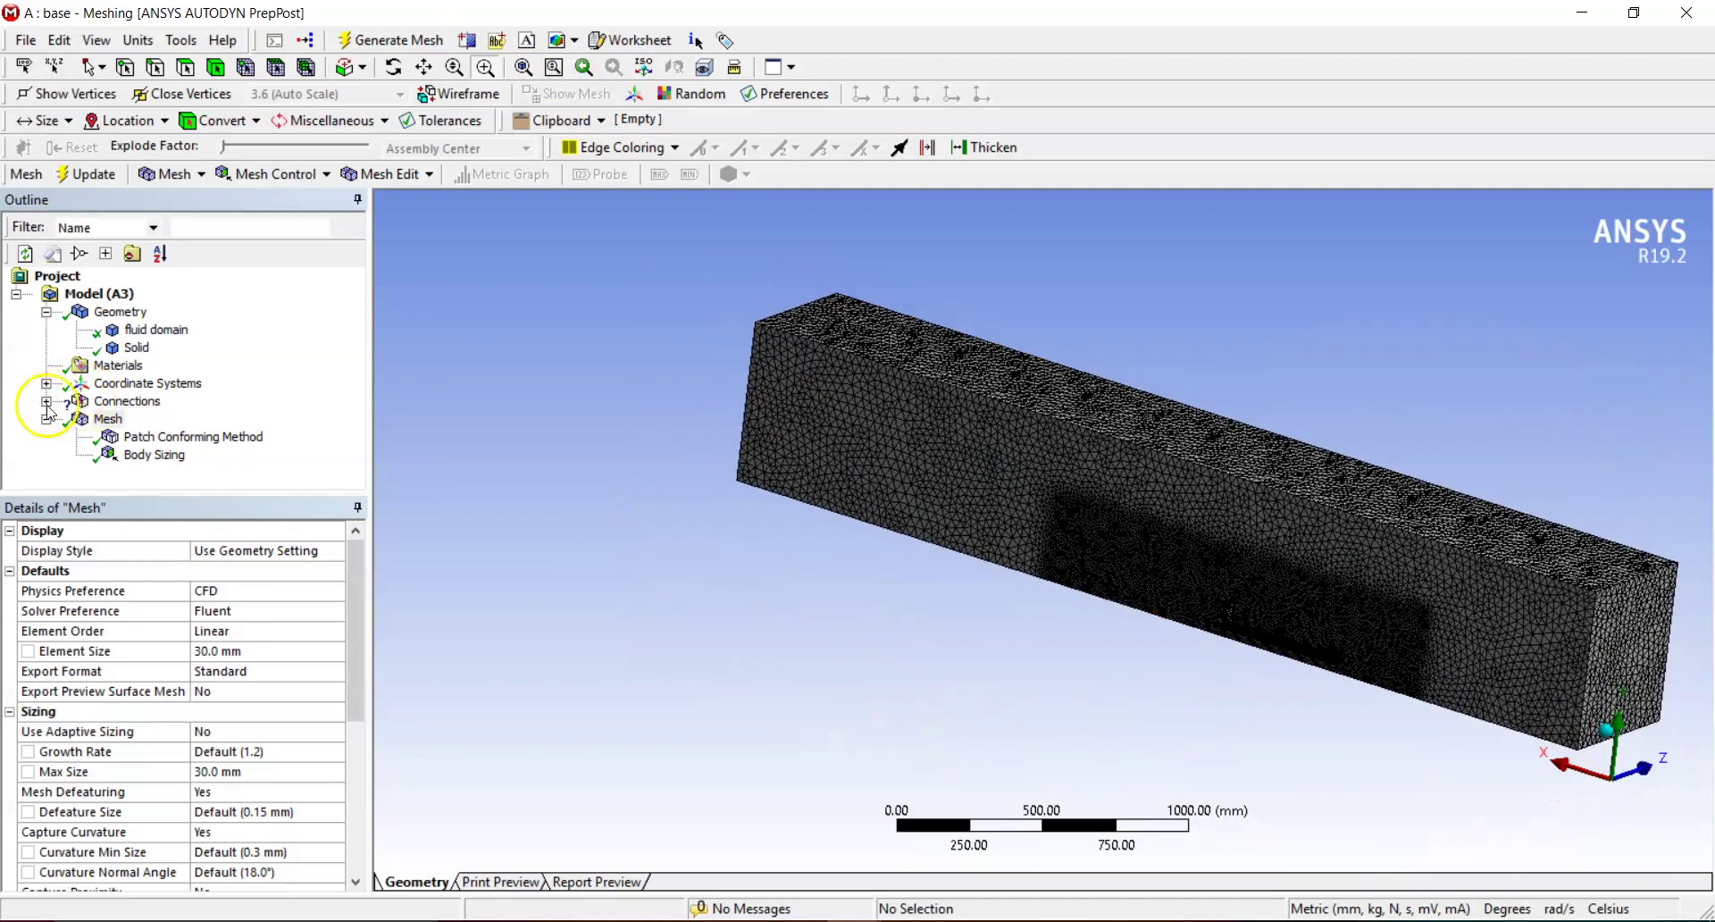
pyautogui.moveTo(1053, 442); pyautogui.dragTo(1380, 699)
pyautogui.moveTo(893, 442); pyautogui.dragTo(1324, 766)
pyautogui.moveTo(1217, 678)
pyautogui.mouseDown(button='middle')
pyautogui.moveTo(1244, 647)
pyautogui.moveTo(1217, 681)
pyautogui.mouseUp(button='middle')
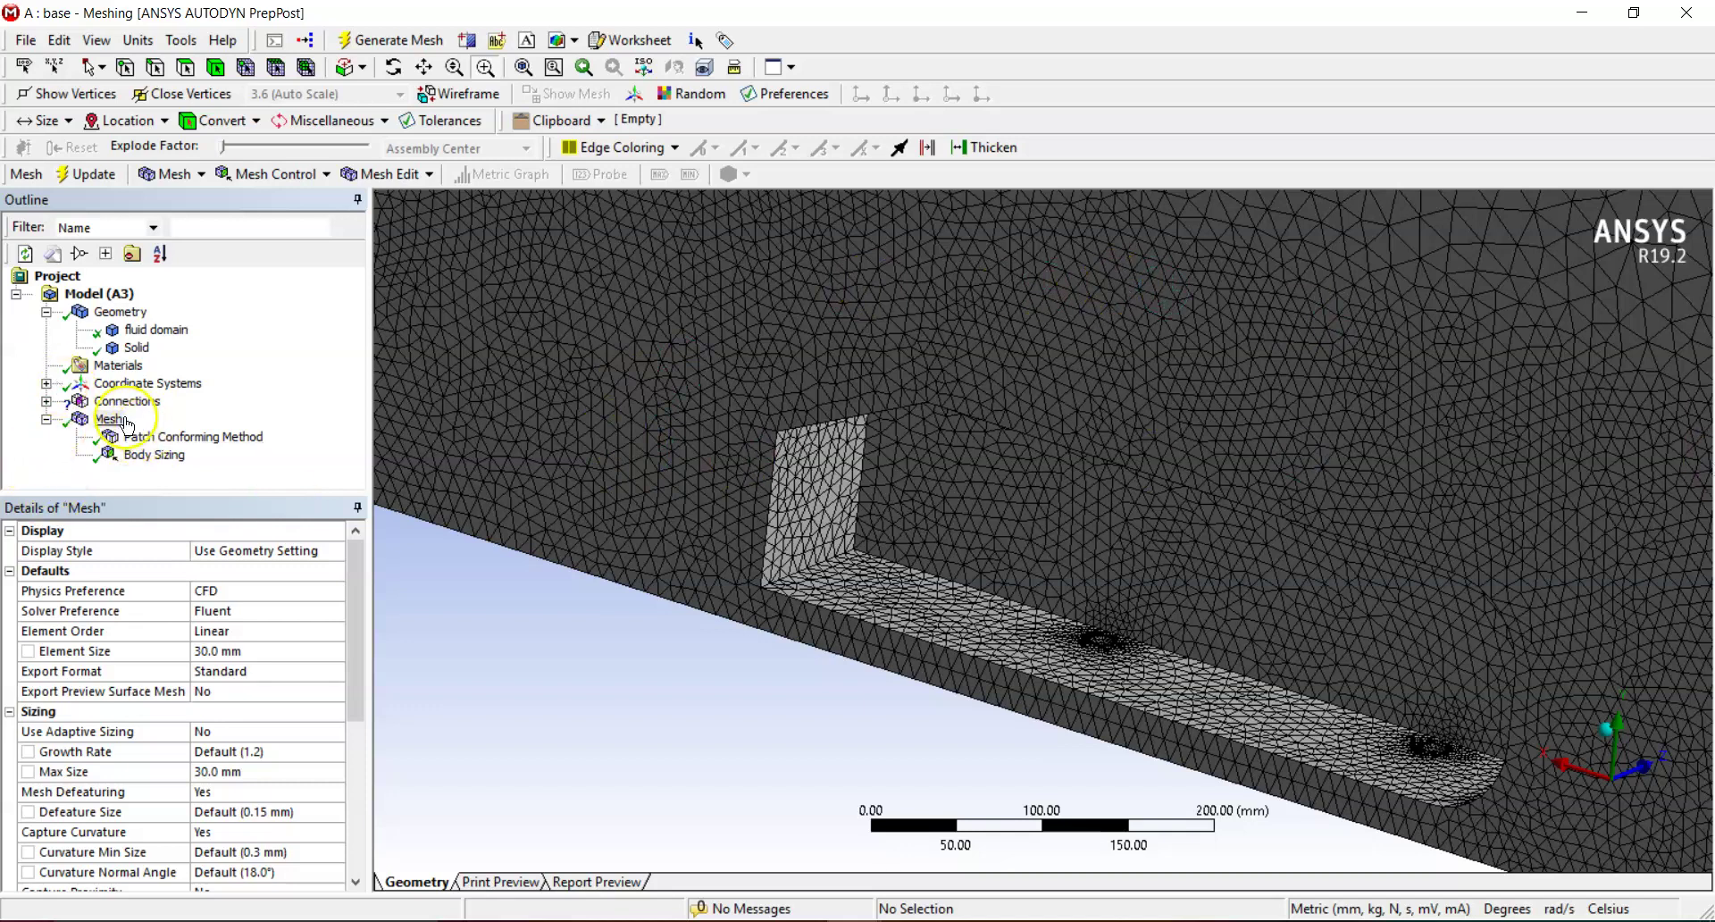
# Delete the contact region with no target selection from the model's contacts.
pyautogui.click(46, 401)
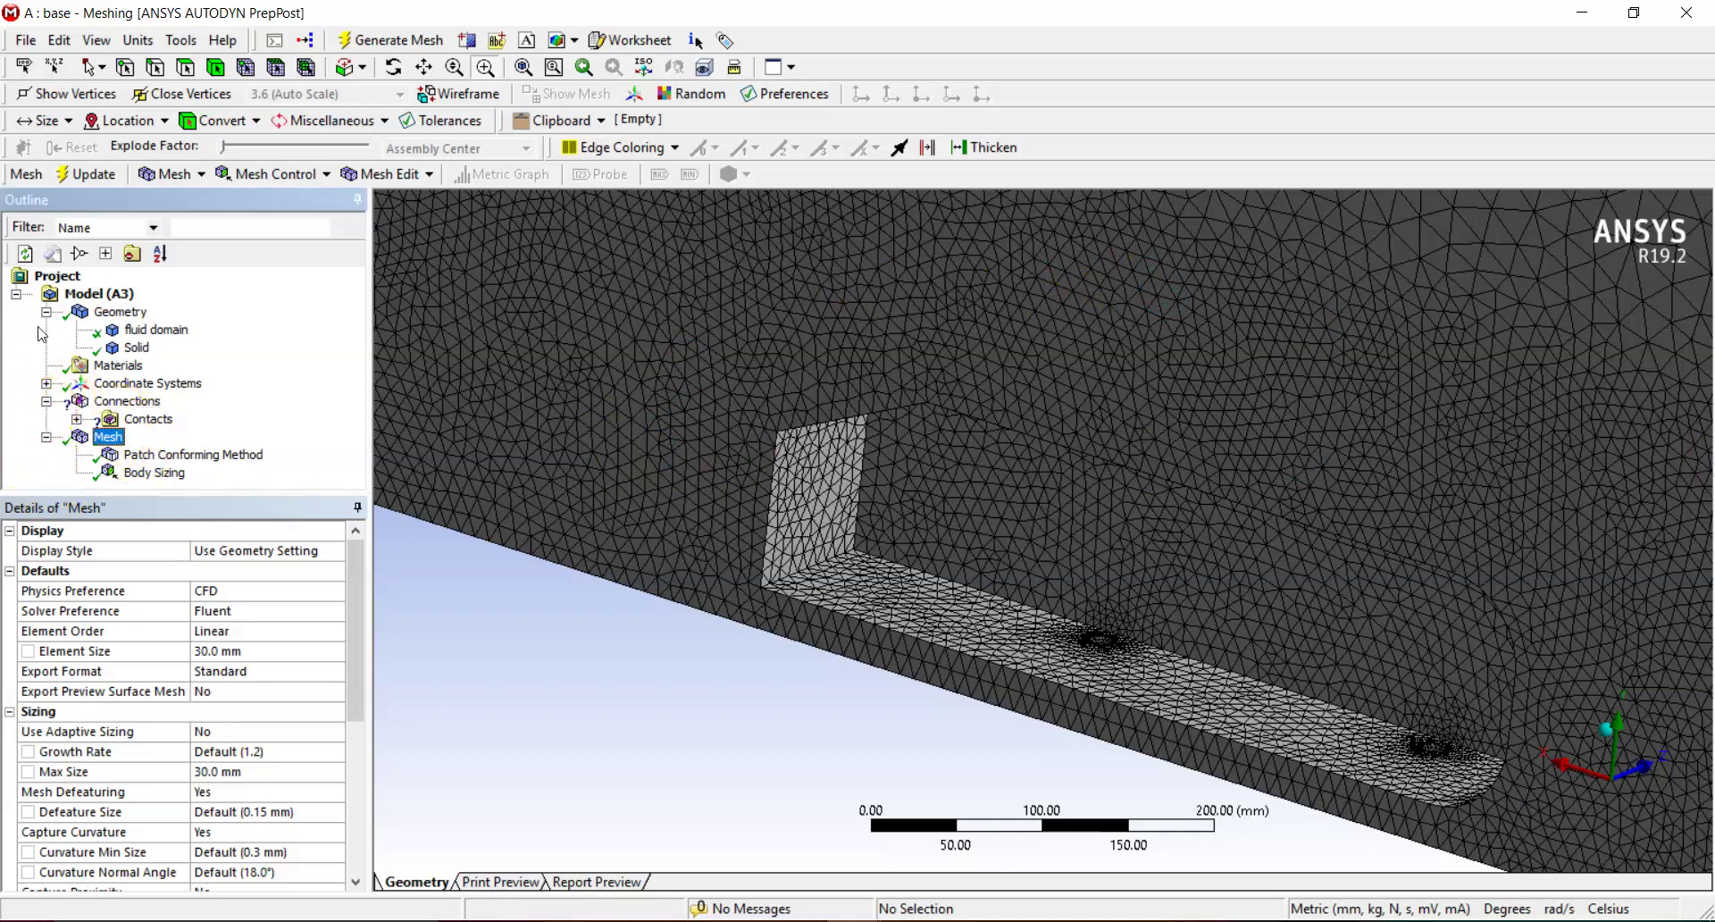
pyautogui.click(76, 418)
pyautogui.click(197, 437)
pyautogui.rightClick(198, 439)
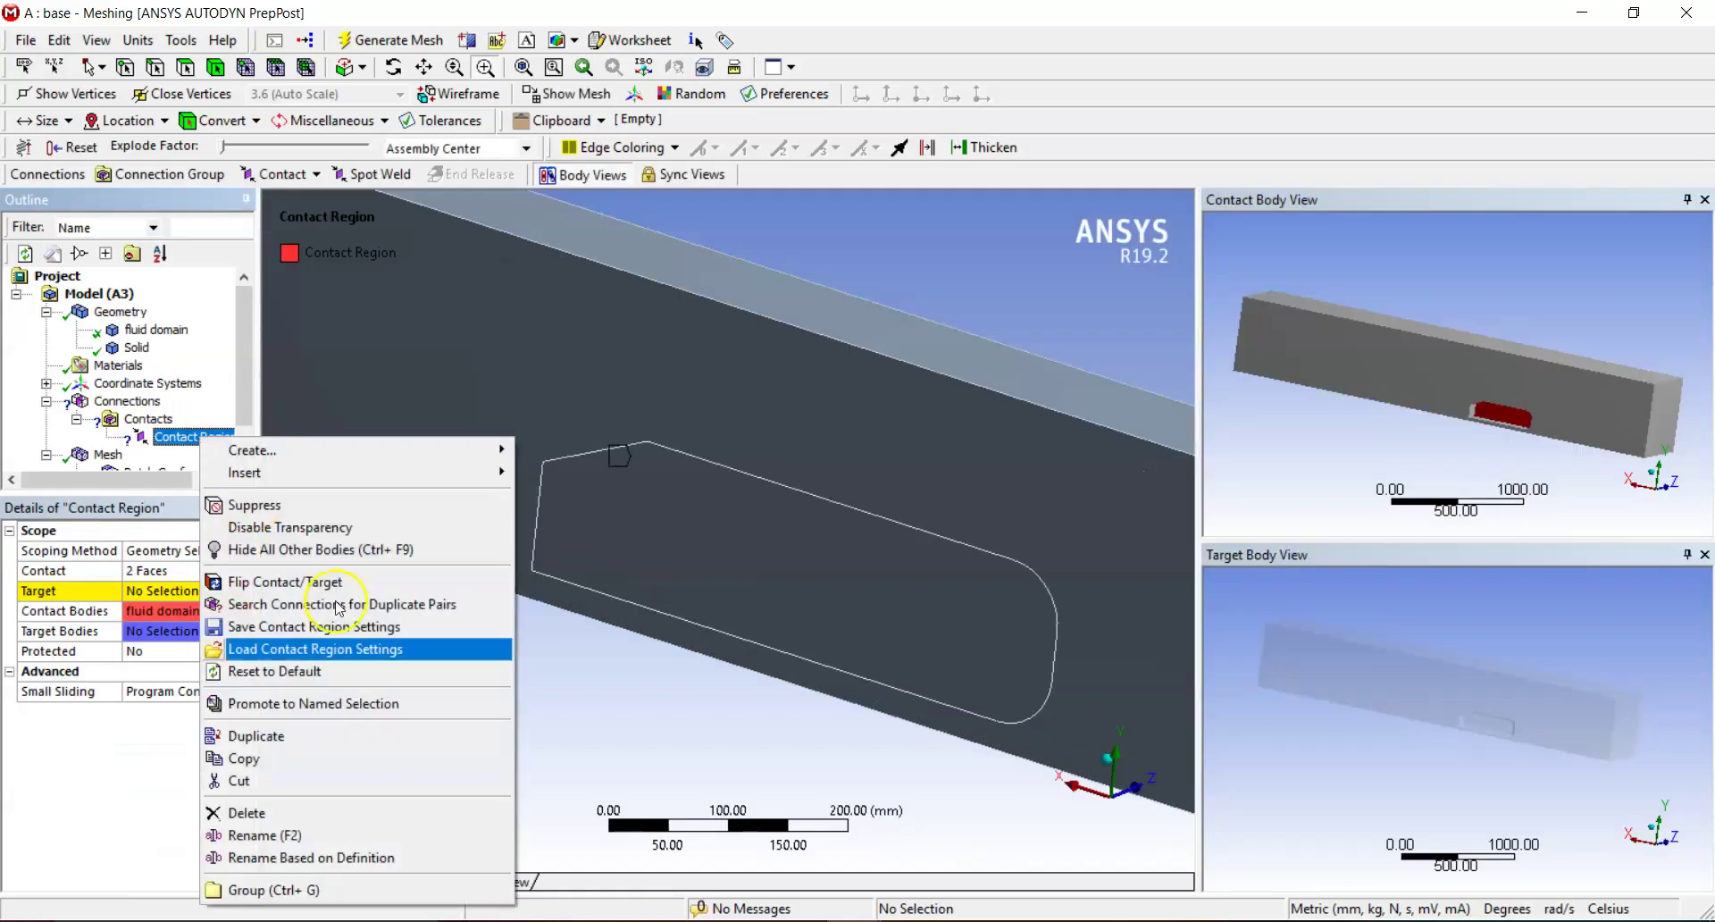
pyautogui.click(375, 811)
pyautogui.click(893, 544)
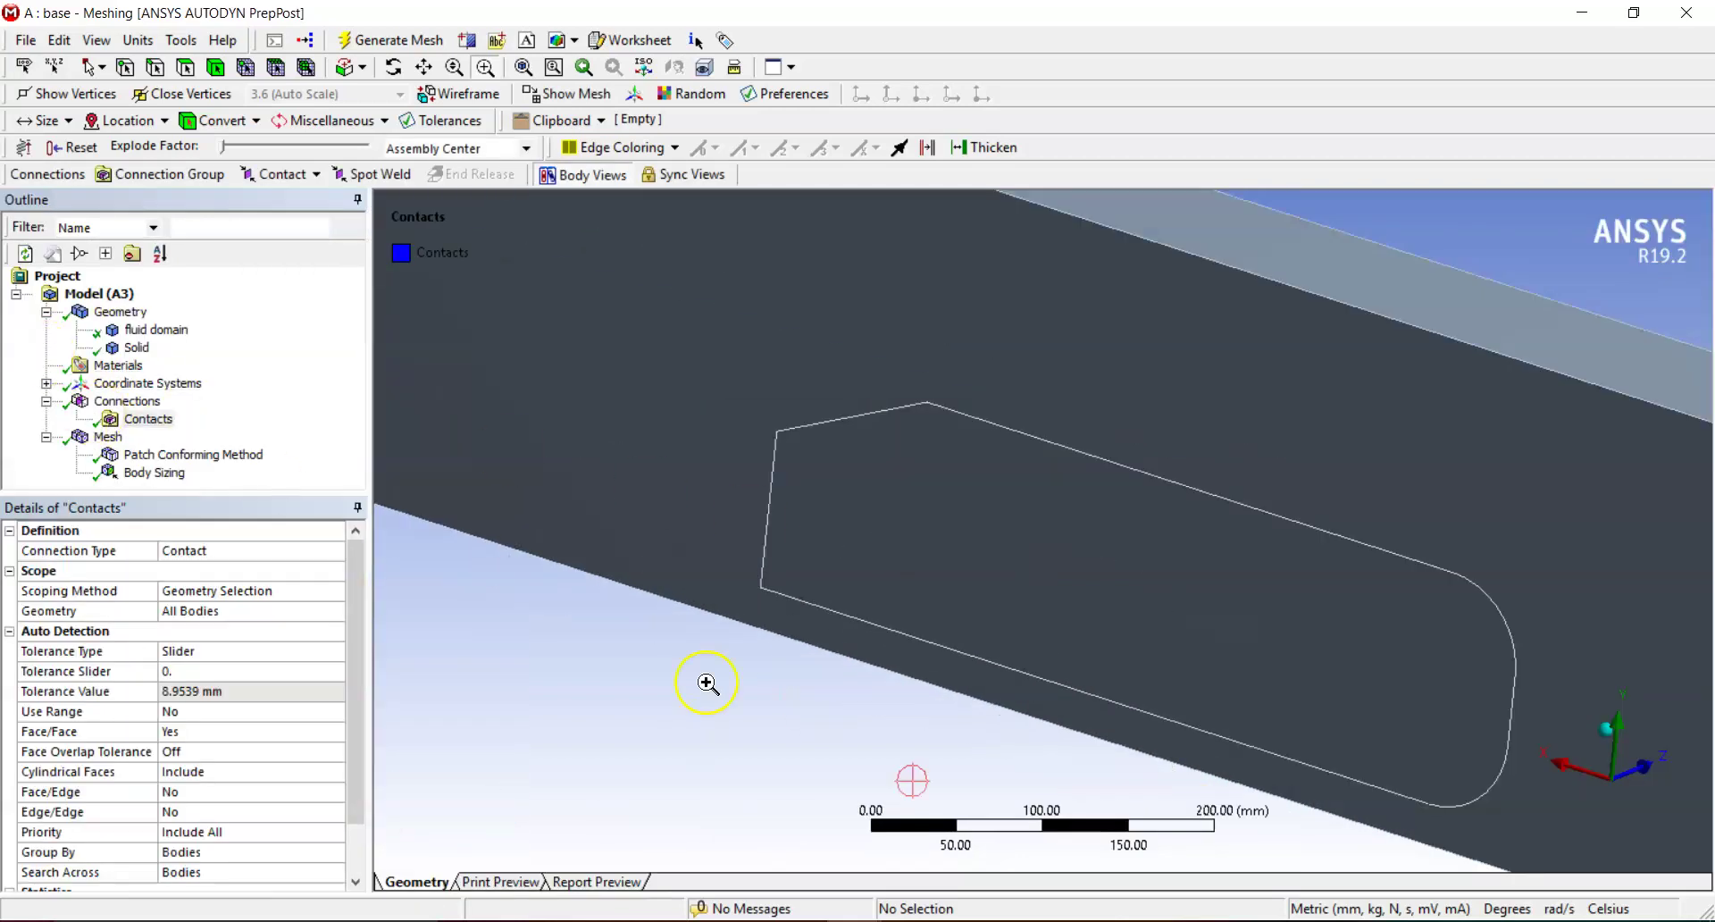
# Fit the whole model in view and hide the inner Solid body.
pyautogui.click(1611, 735)
pyautogui.click(582, 162)
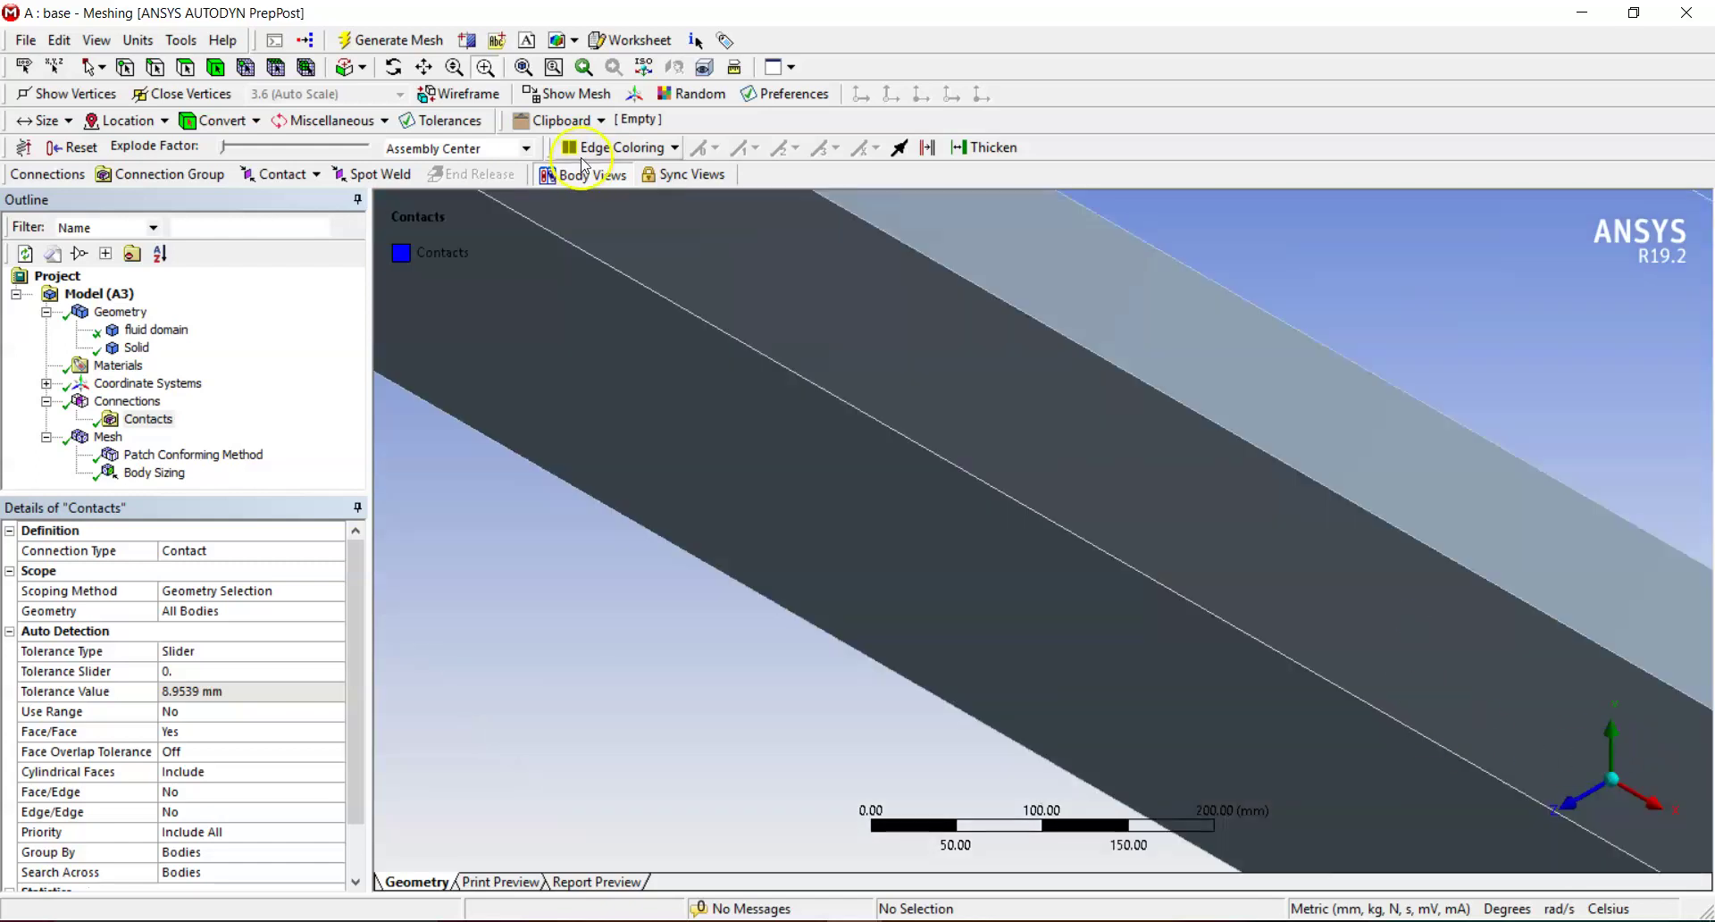
pyautogui.click(527, 72)
pyautogui.moveTo(1655, 672); pyautogui.dragTo(908, 498, button='middle')
pyautogui.moveTo(834, 516); pyautogui.dragTo(873, 529)
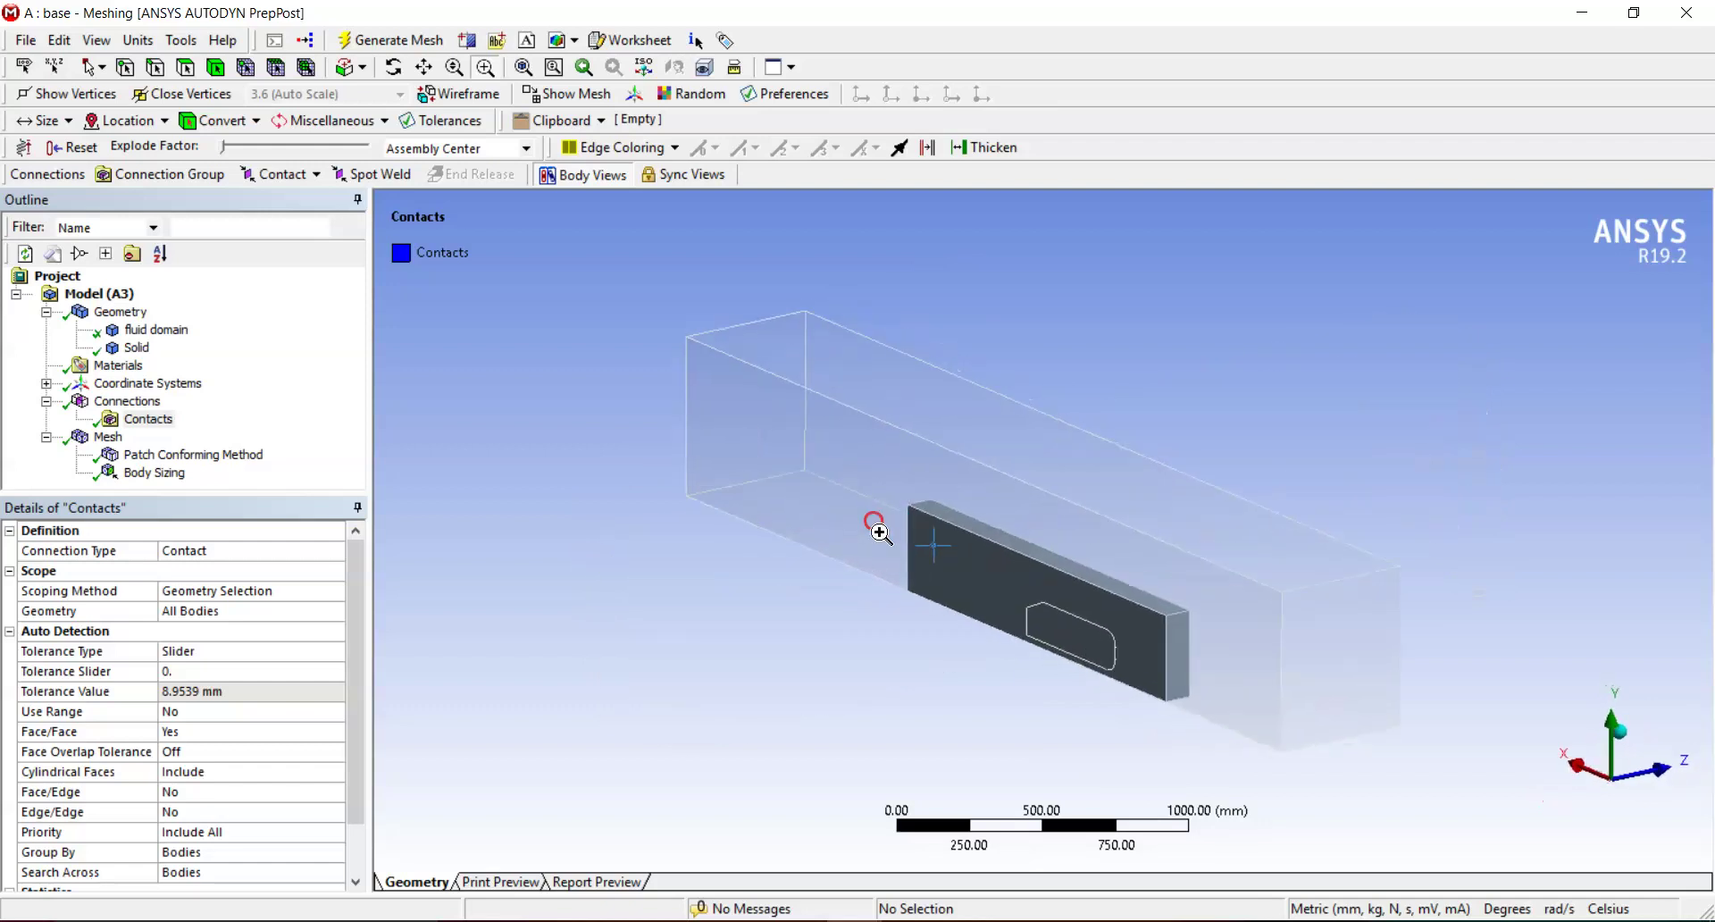
pyautogui.click(137, 348)
pyautogui.rightClick(136, 347)
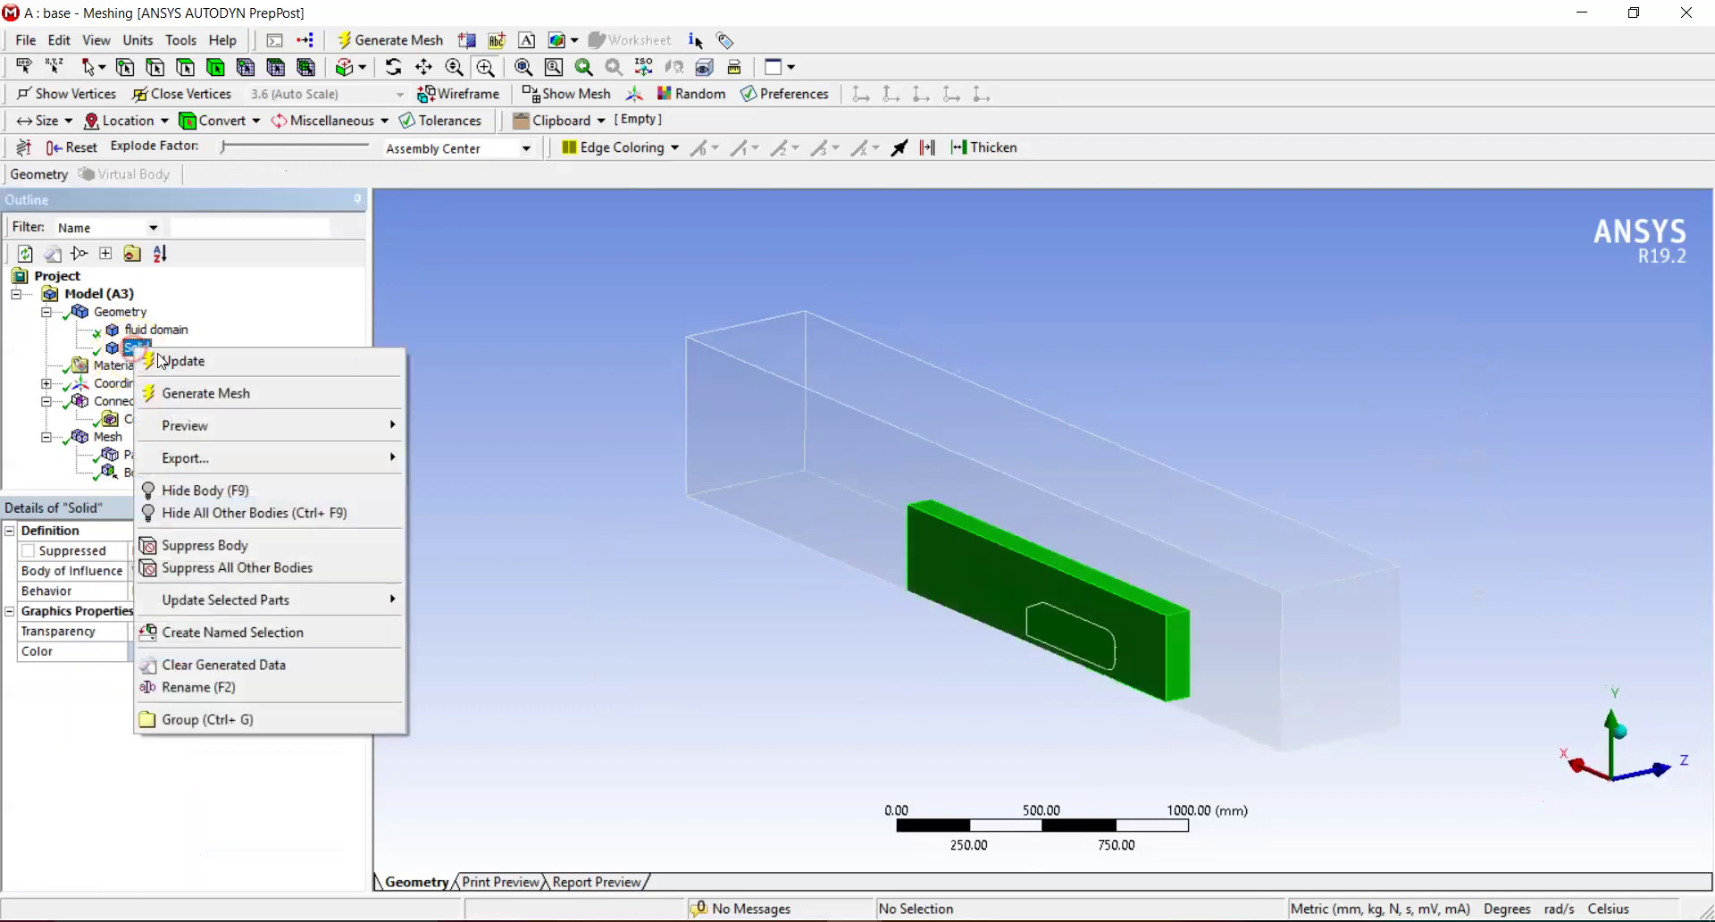
pyautogui.click(264, 496)
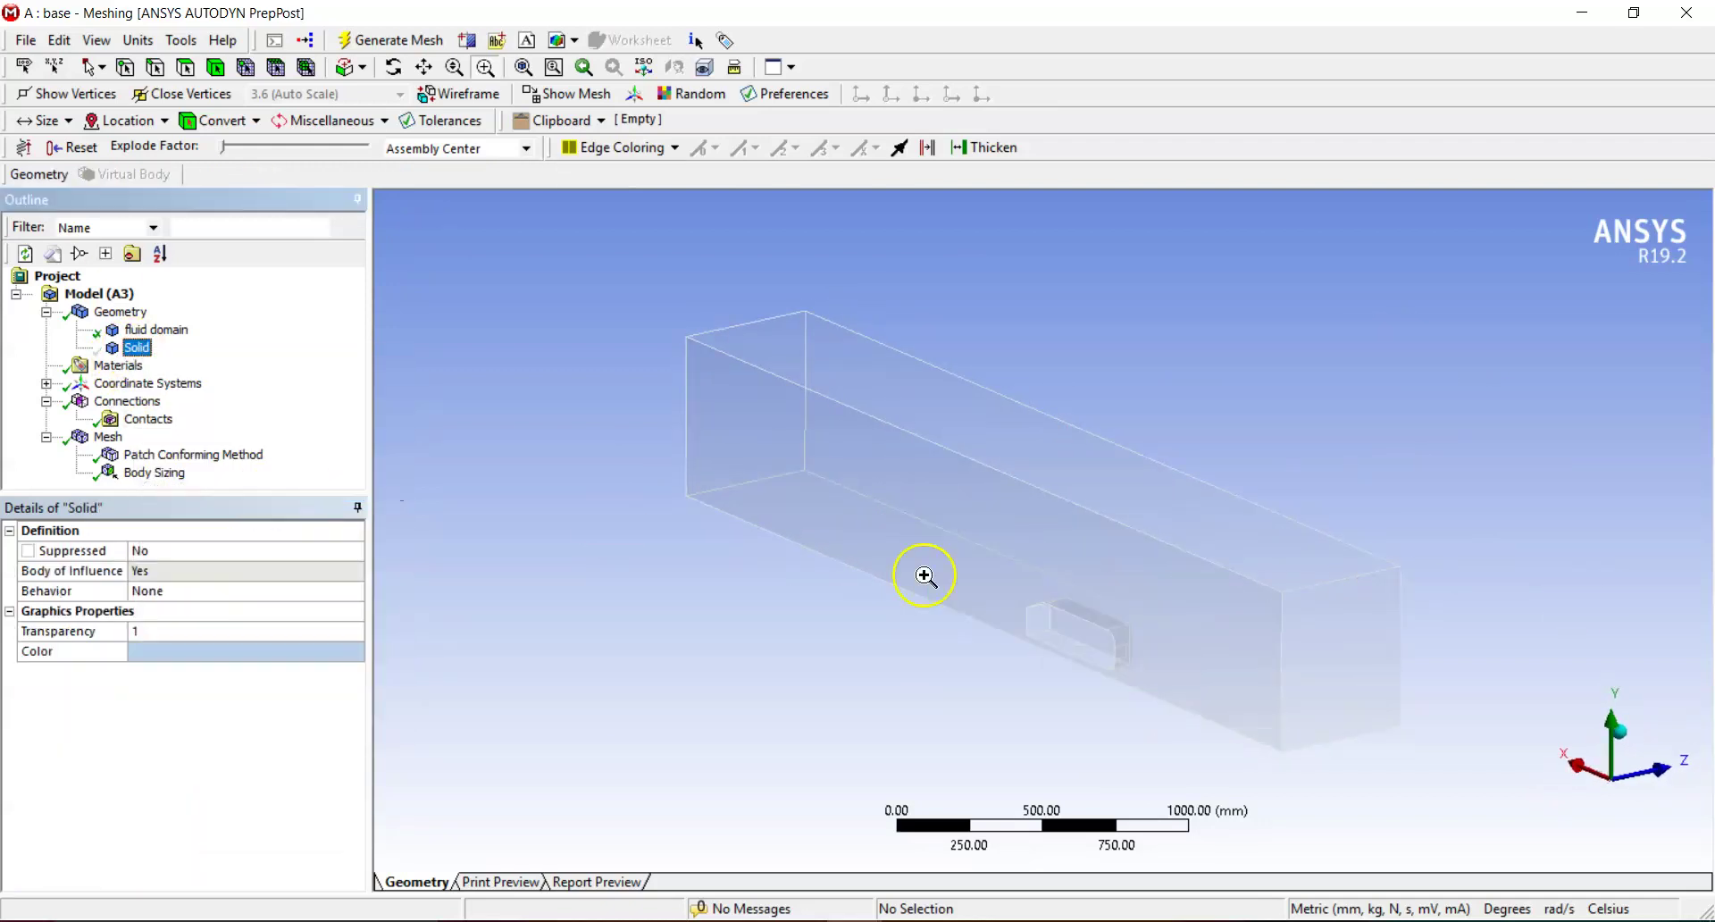
# Display the mesh and inspect the elements around the body cutout with the solid box hidden.
pyautogui.click(109, 437)
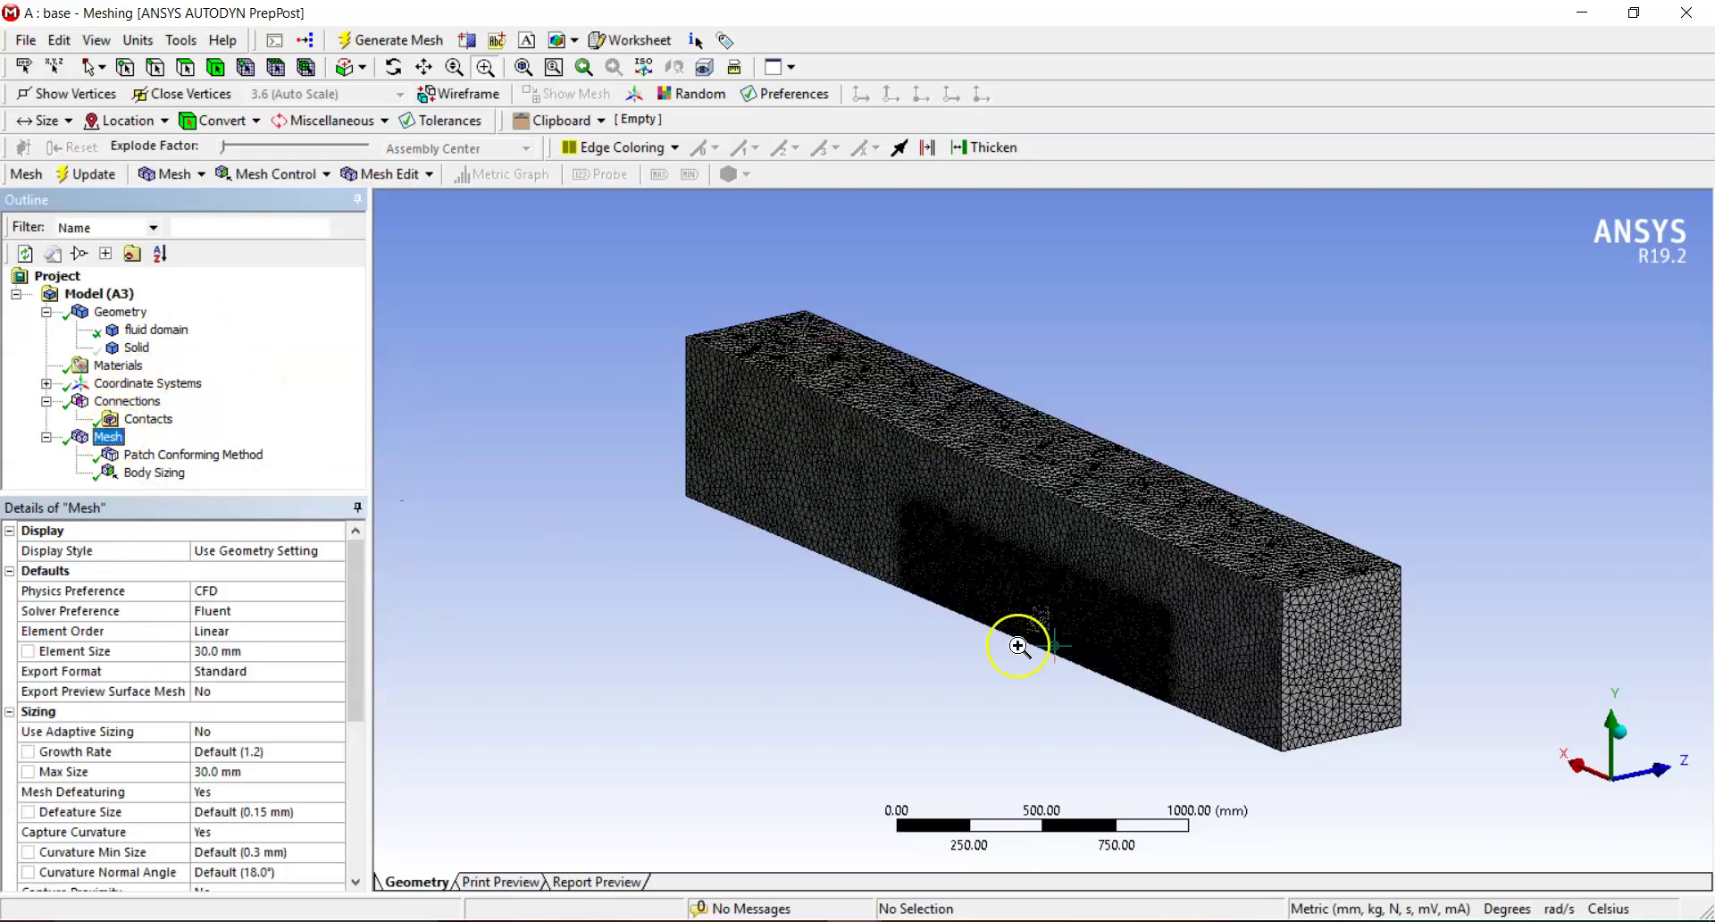
pyautogui.moveTo(1006, 651); pyautogui.dragTo(1121, 617, button='middle')
pyautogui.moveTo(1027, 541); pyautogui.dragTo(1143, 611, button='right')
pyautogui.click(1047, 526)
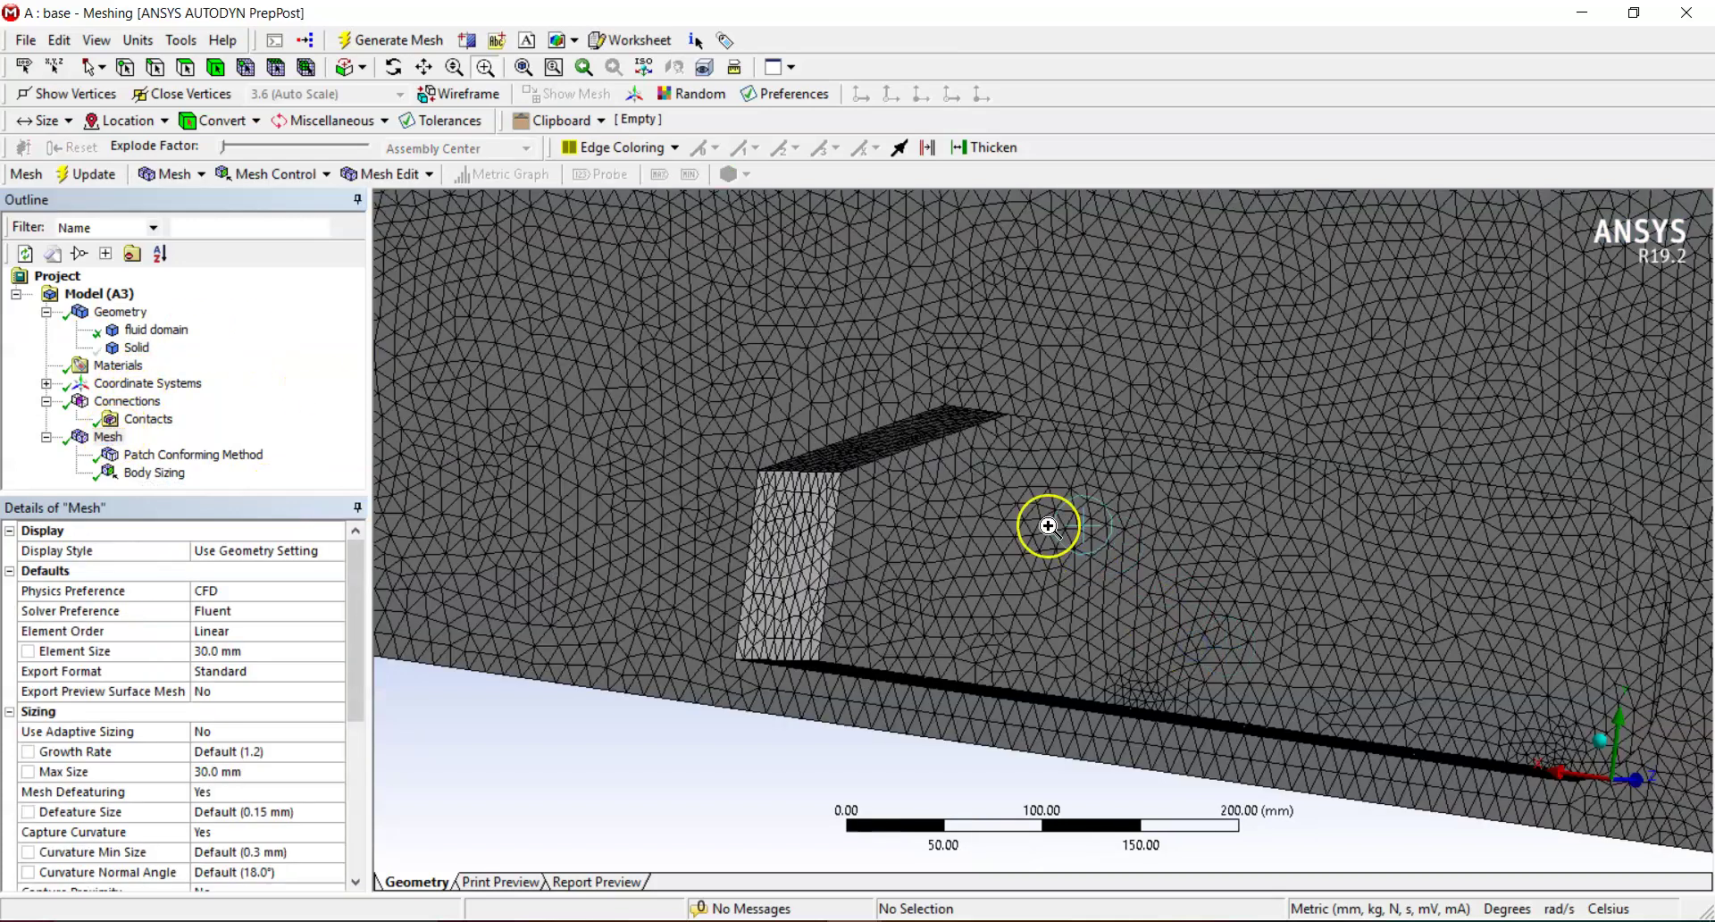
pyautogui.moveTo(1048, 526); pyautogui.dragTo(1598, 741)
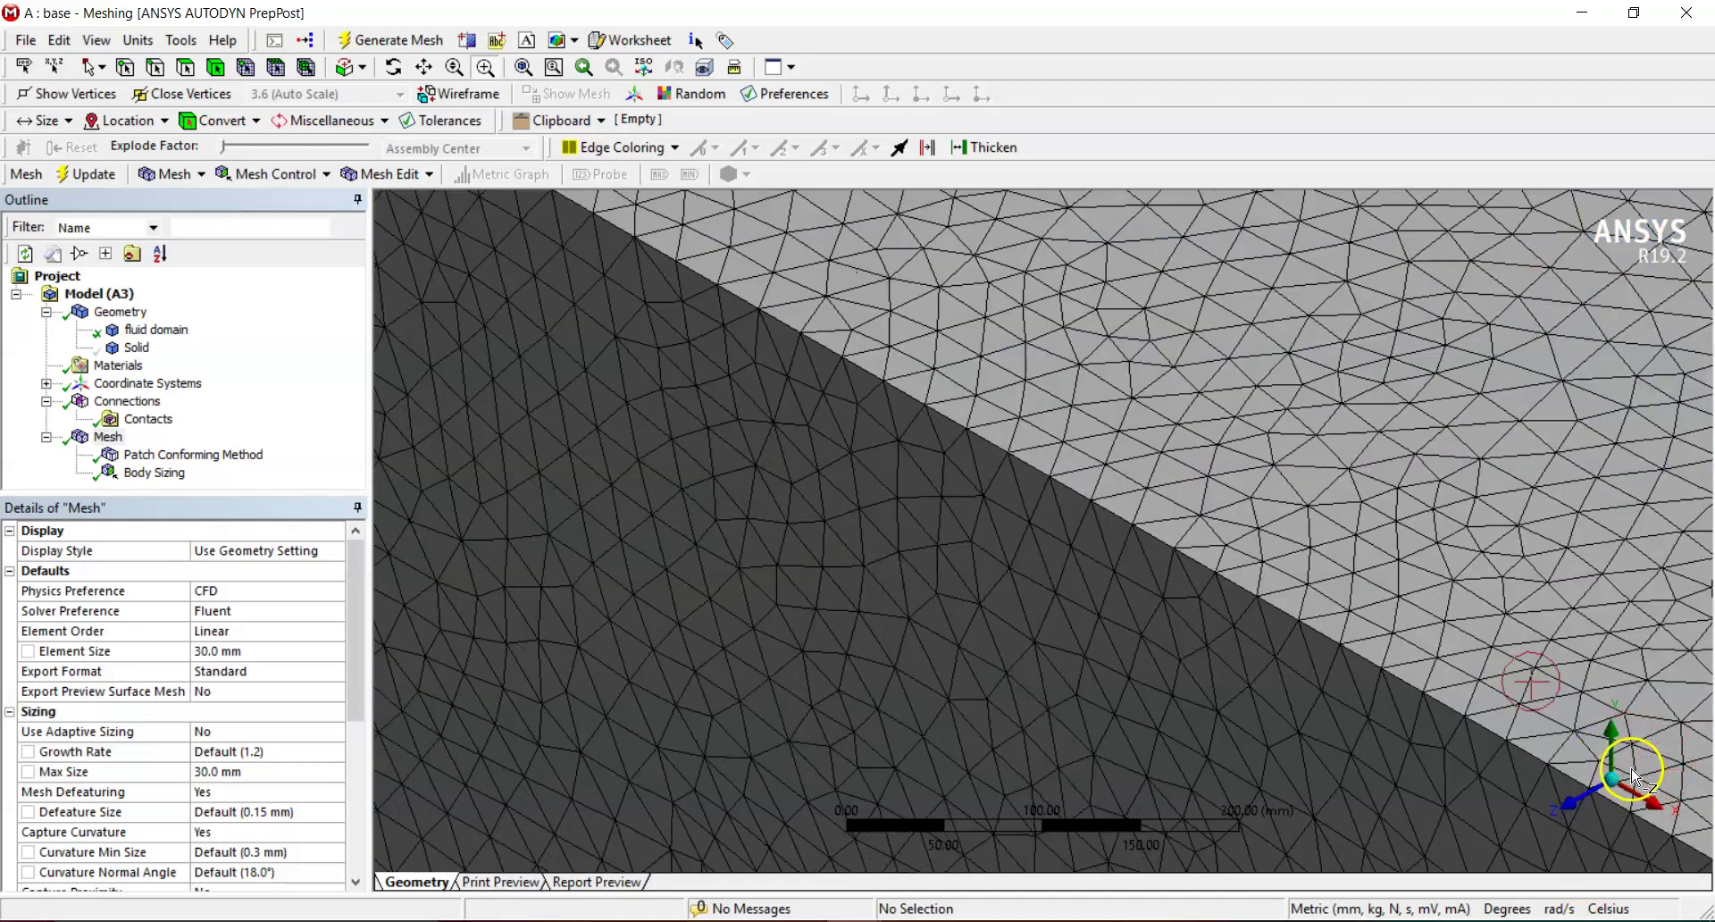
# View the whole domain from the symmetry side and examine the element sizes around the body cutout.
pyautogui.click(523, 66)
pyautogui.click(1331, 589)
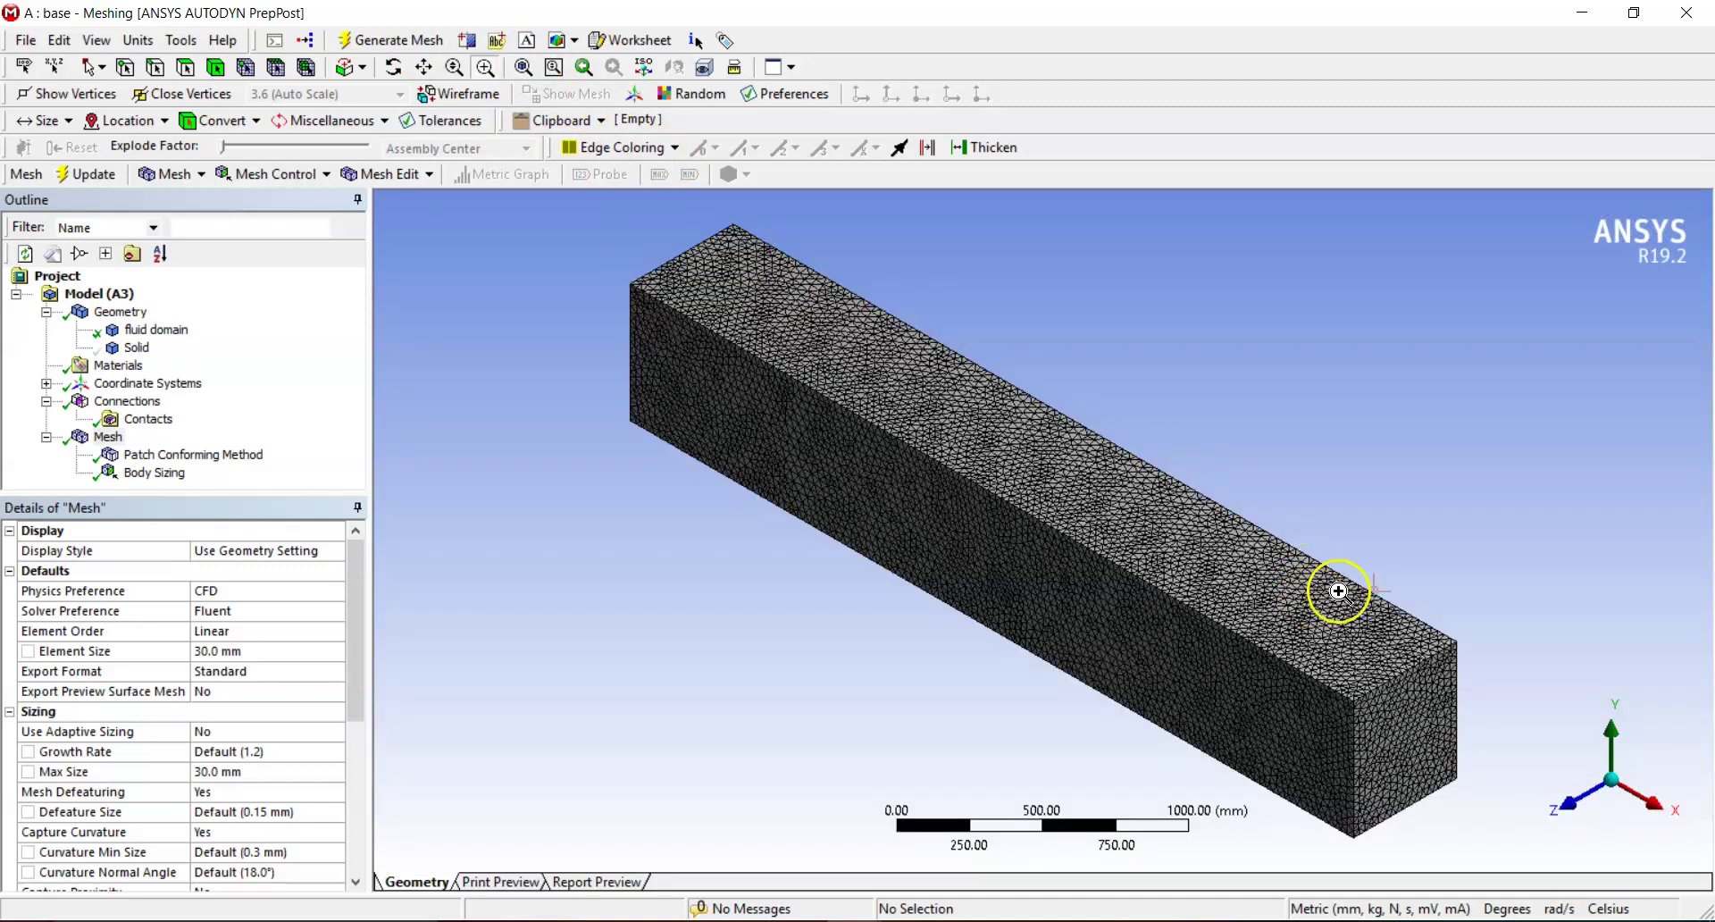
pyautogui.click(1041, 607)
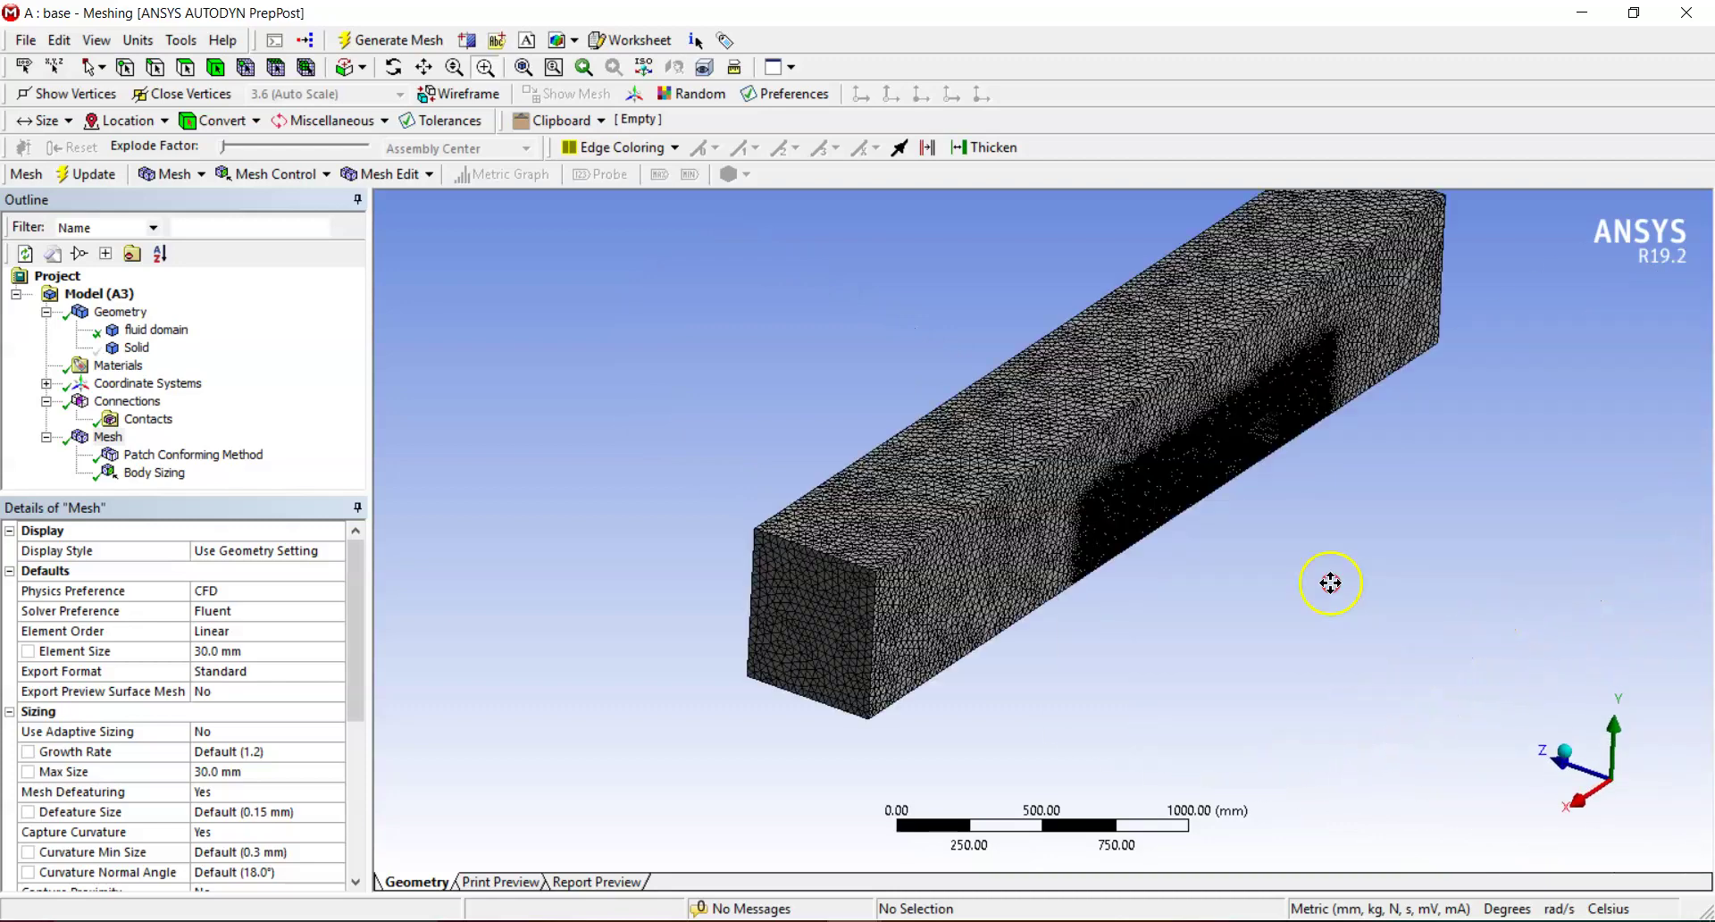
pyautogui.click(1638, 801)
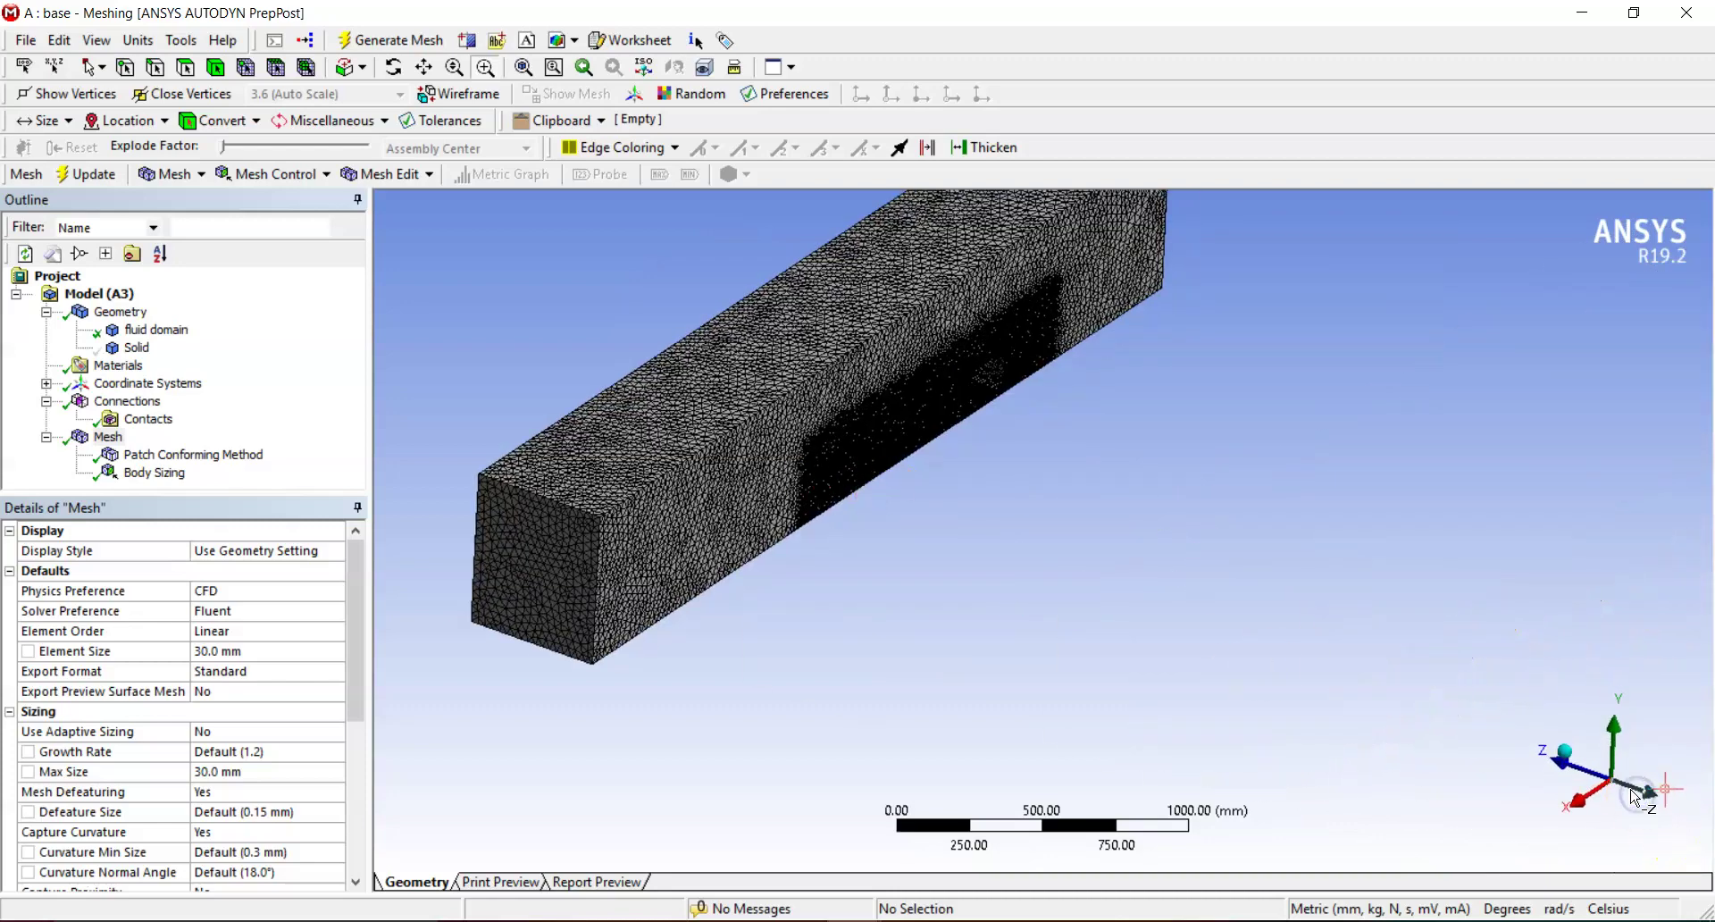
pyautogui.moveTo(1021, 528); pyautogui.dragTo(1244, 658)
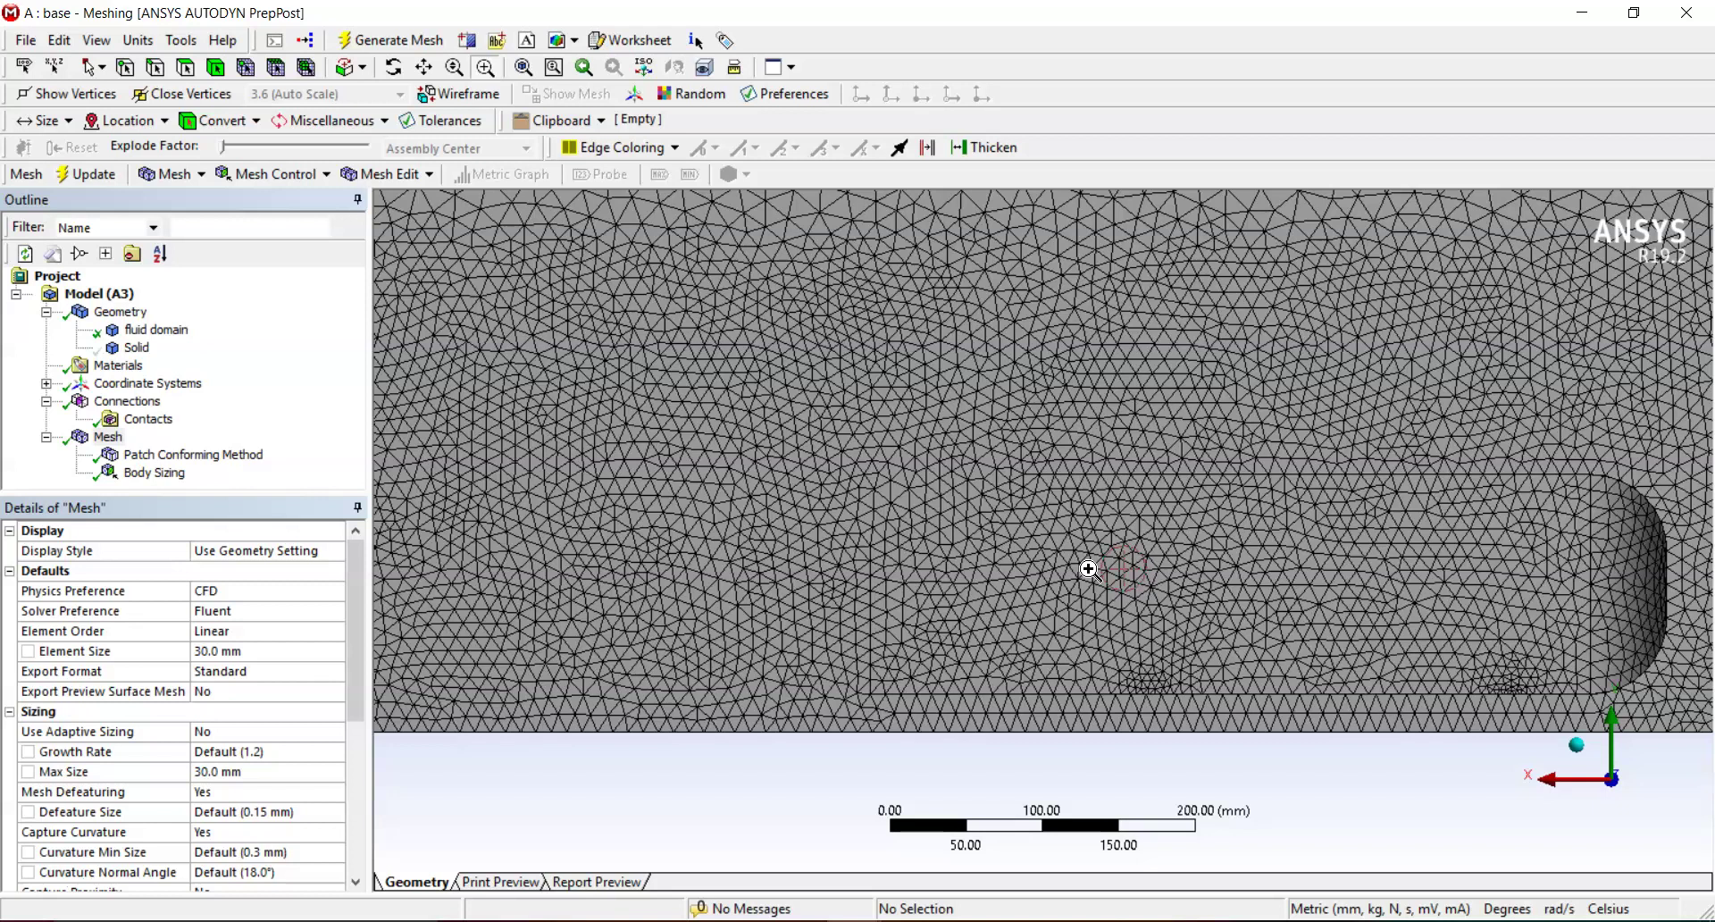
# Insert a sizing control on the mesh and scope it to all faces of the body cutout using box selection.
pyautogui.rightClick(105, 436)
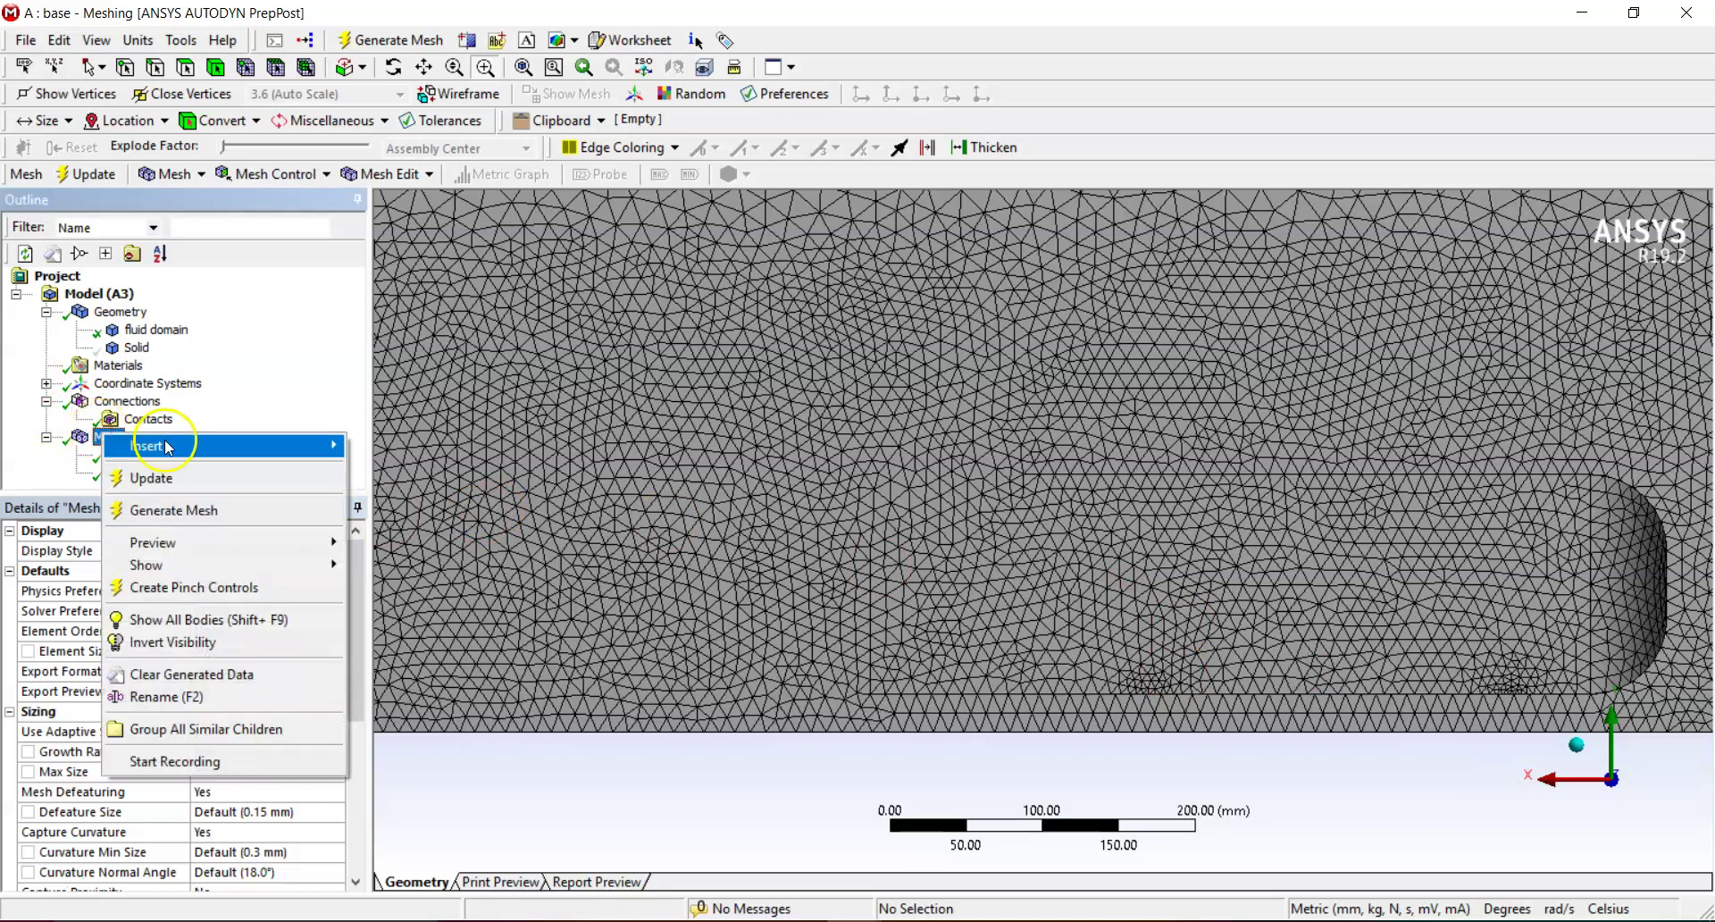
pyautogui.moveTo(167, 446)
pyautogui.click(437, 479)
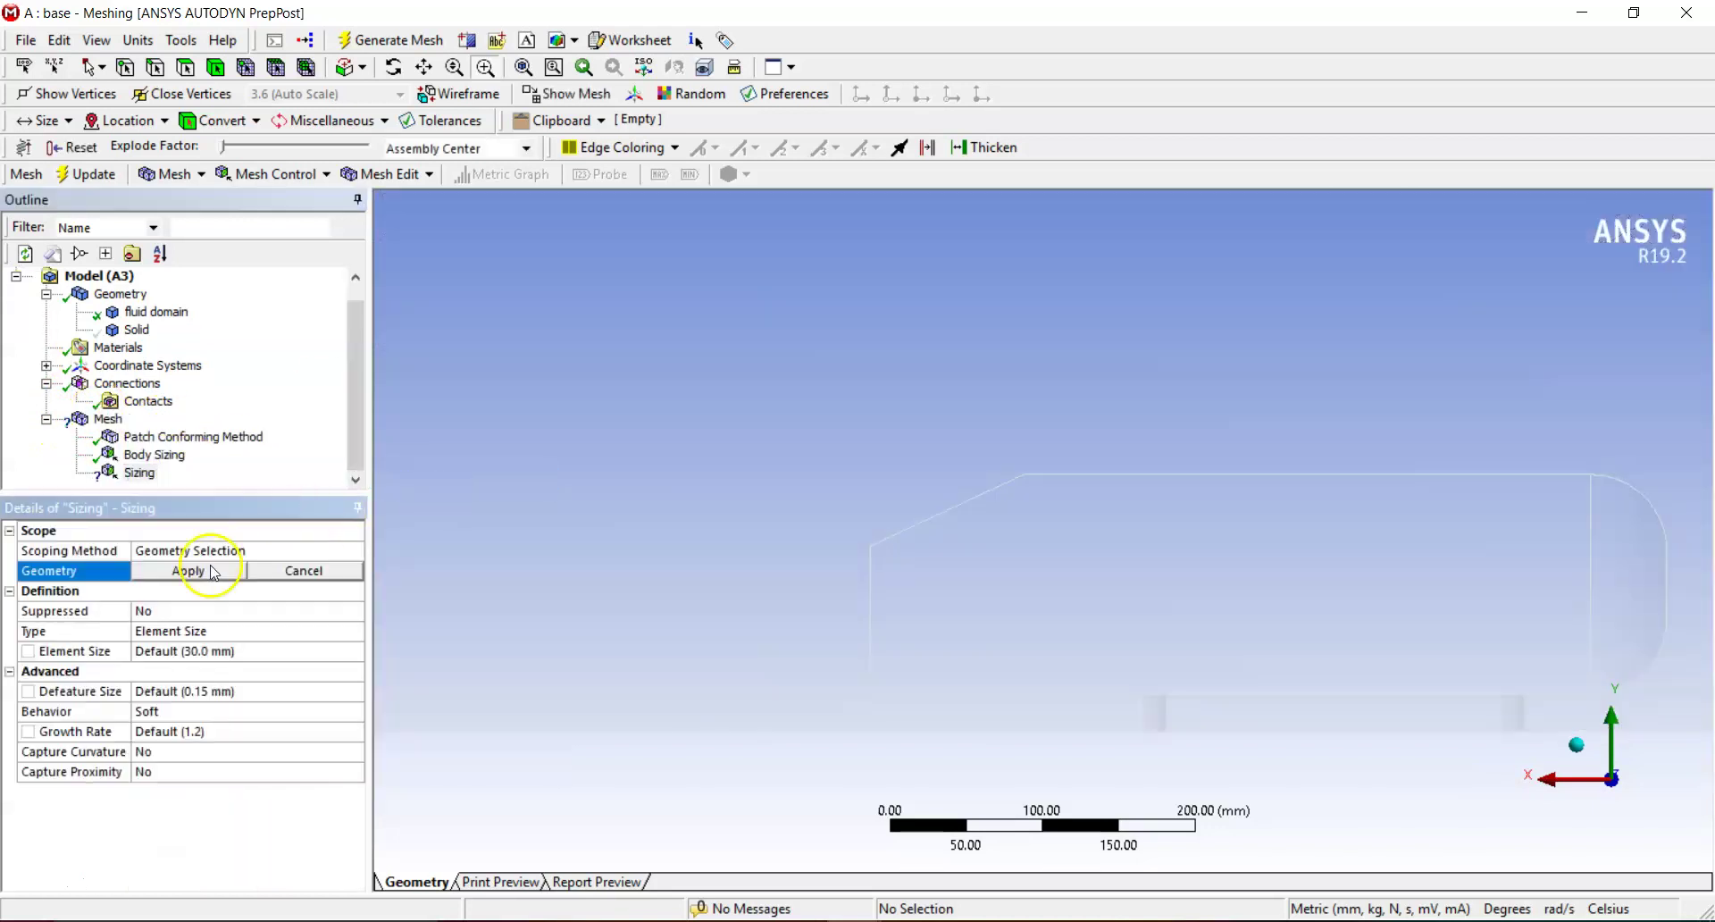
pyautogui.click(184, 70)
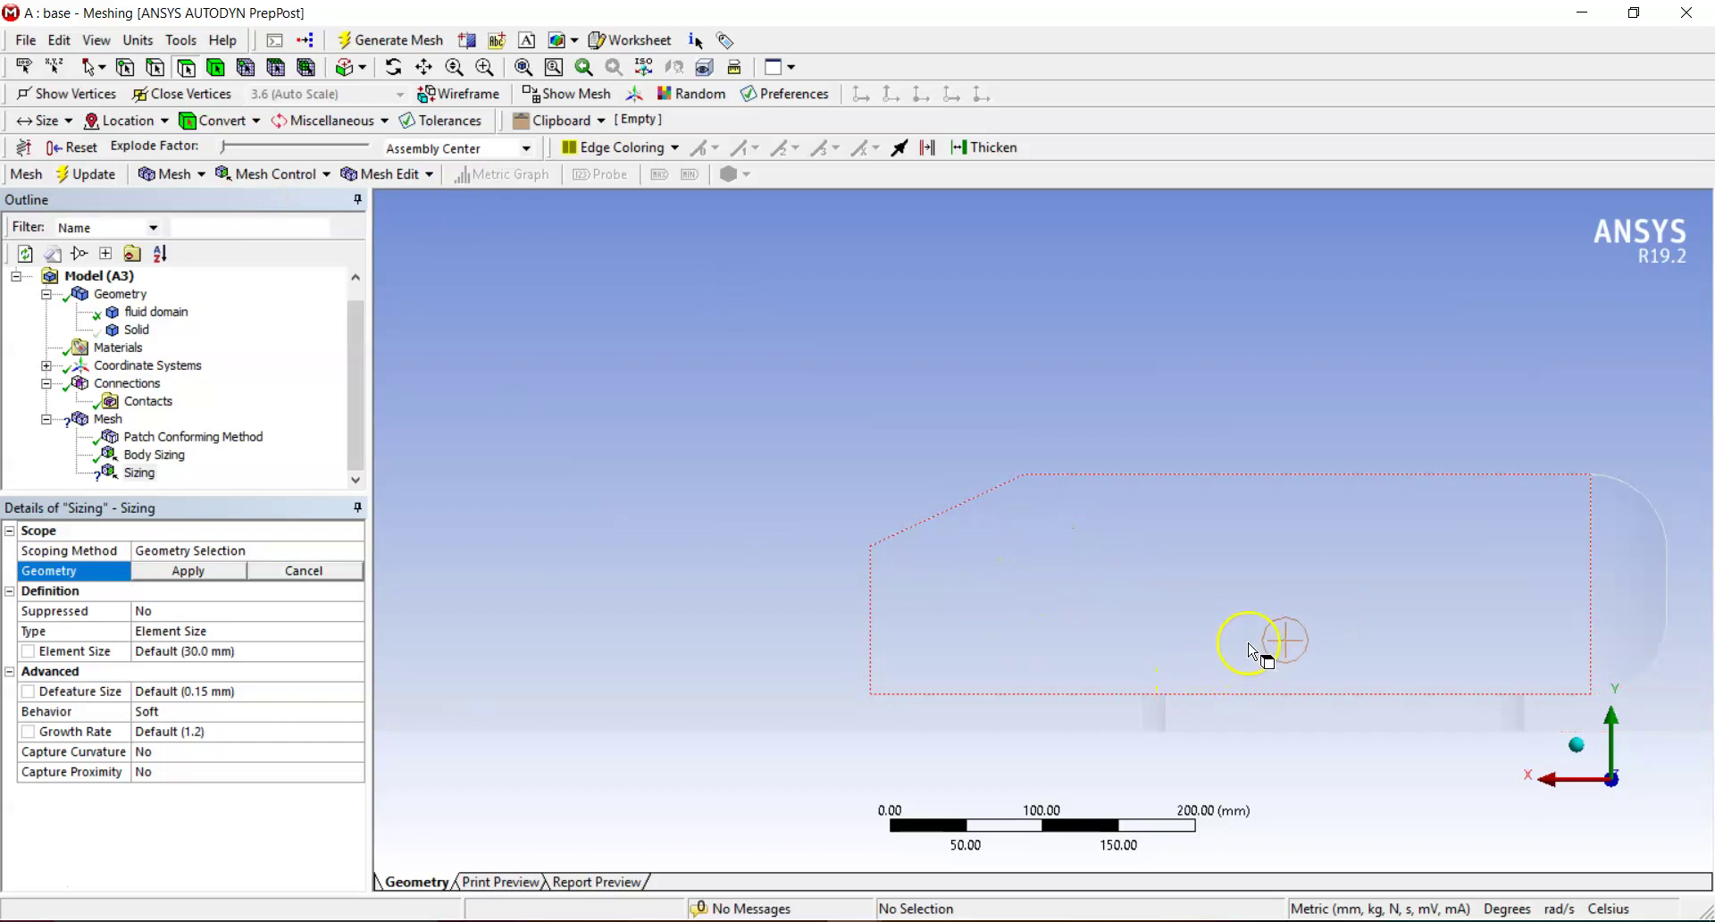
pyautogui.keyDown('ctrl'); pyautogui.moveTo(1248, 650); pyautogui.dragTo(1027, 619, button='middle'); pyautogui.keyUp('ctrl')
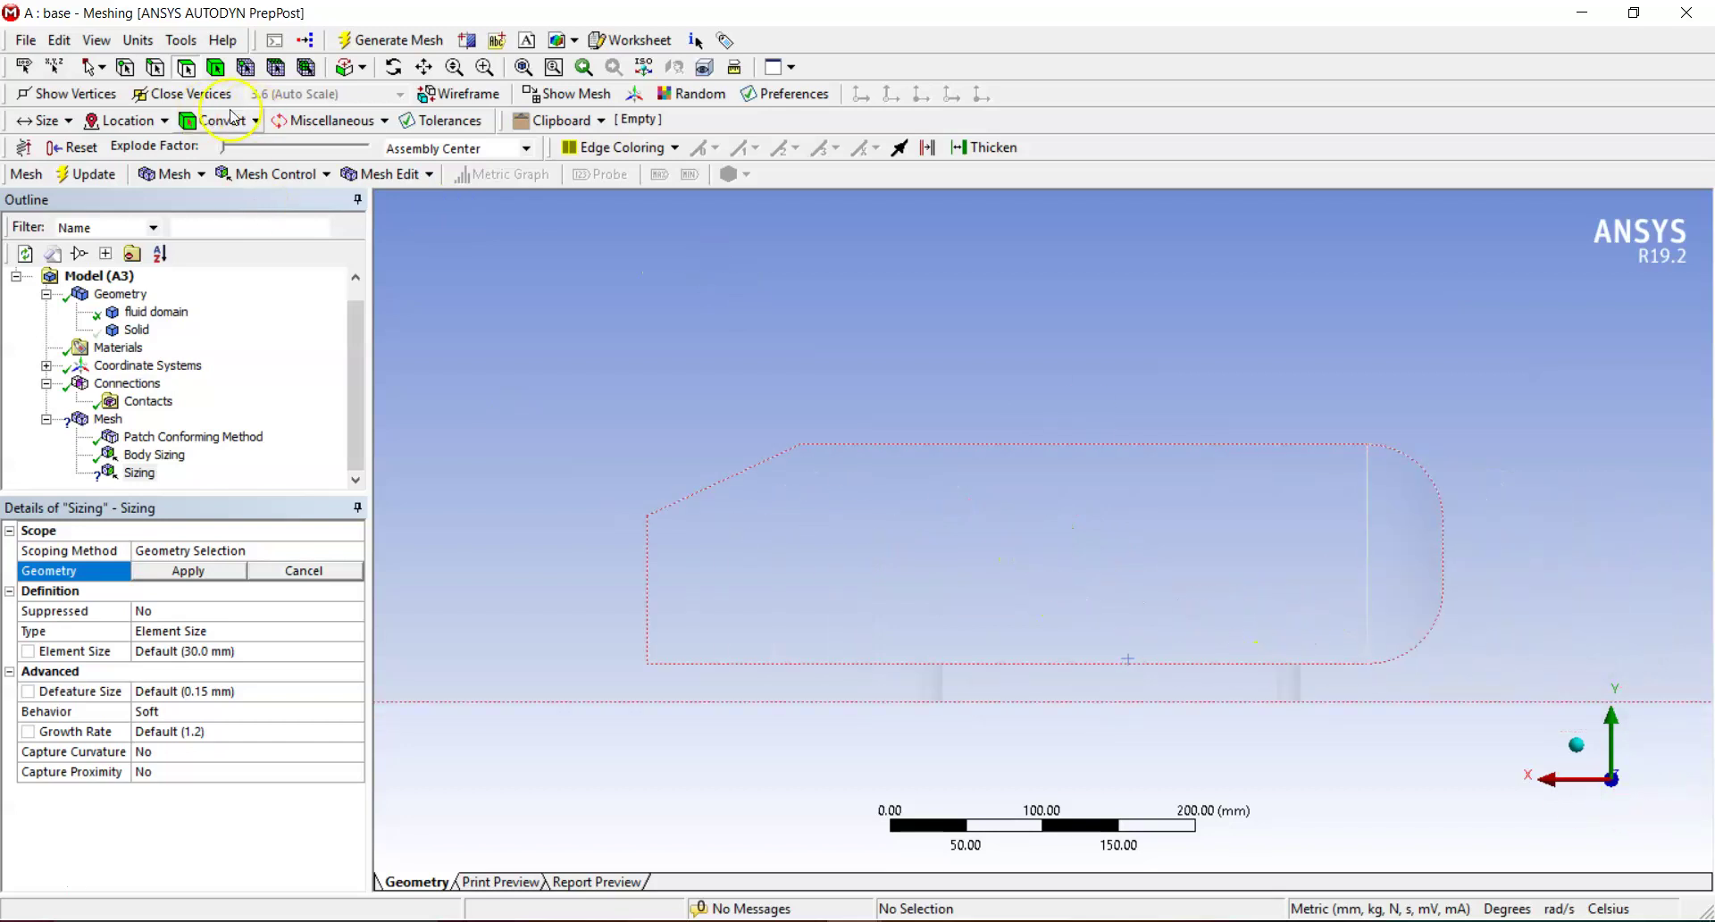
pyautogui.click(100, 67)
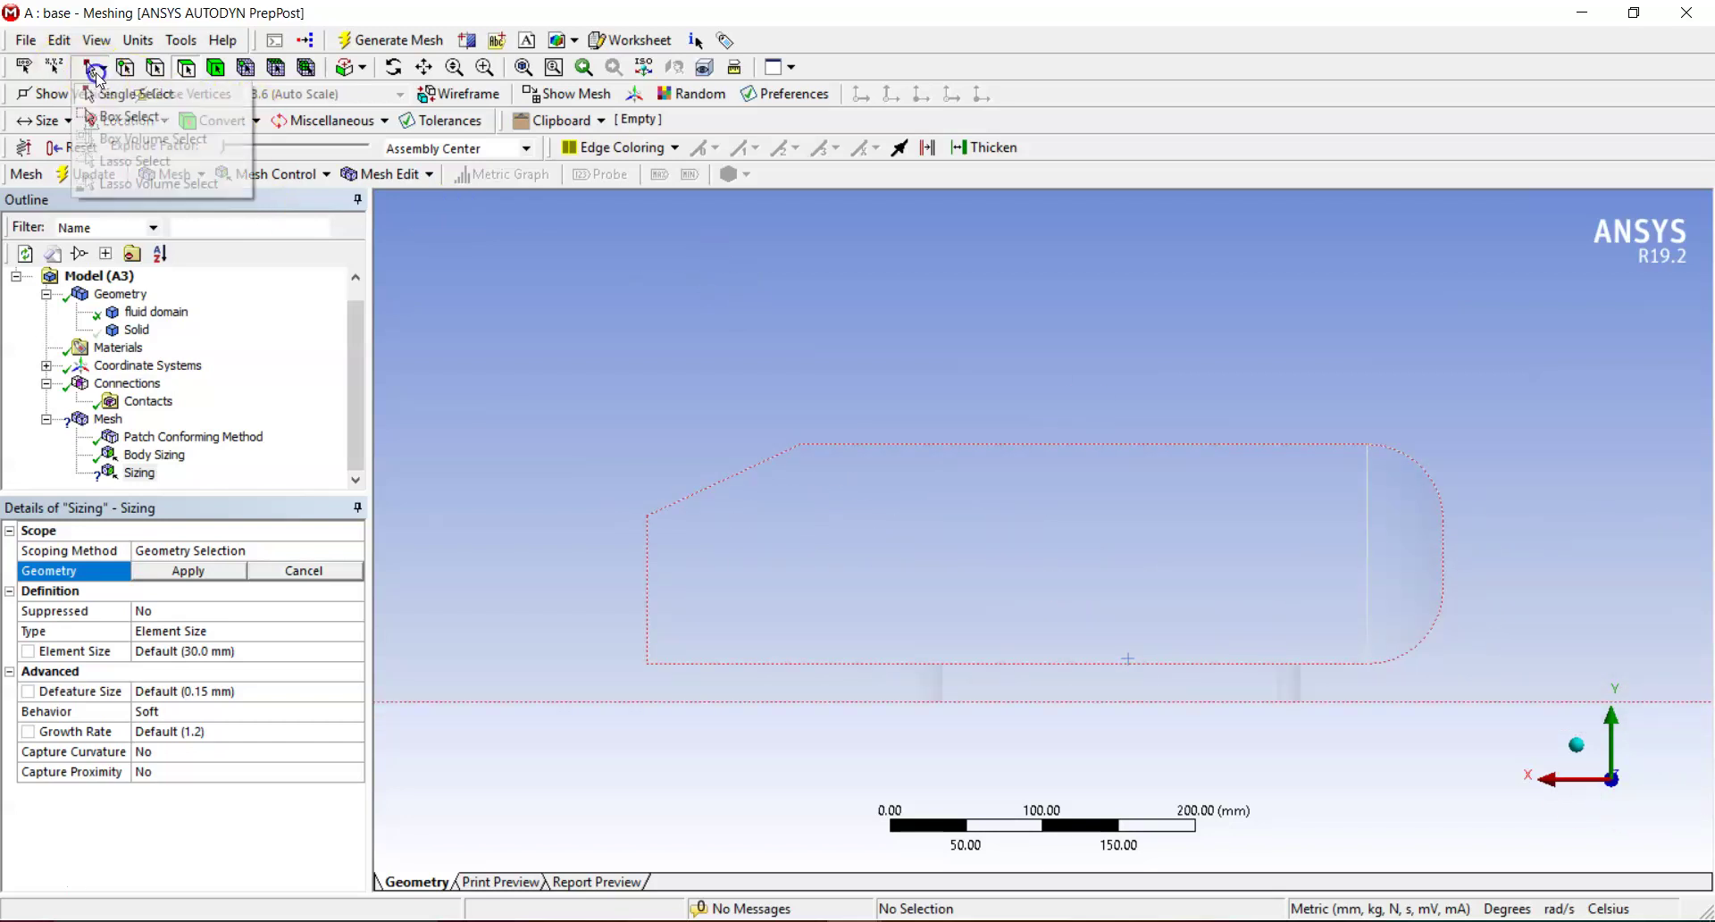
pyautogui.click(159, 131)
pyautogui.moveTo(505, 346); pyautogui.dragTo(1598, 817)
pyautogui.moveTo(1438, 645); pyautogui.dragTo(1411, 706, button='middle')
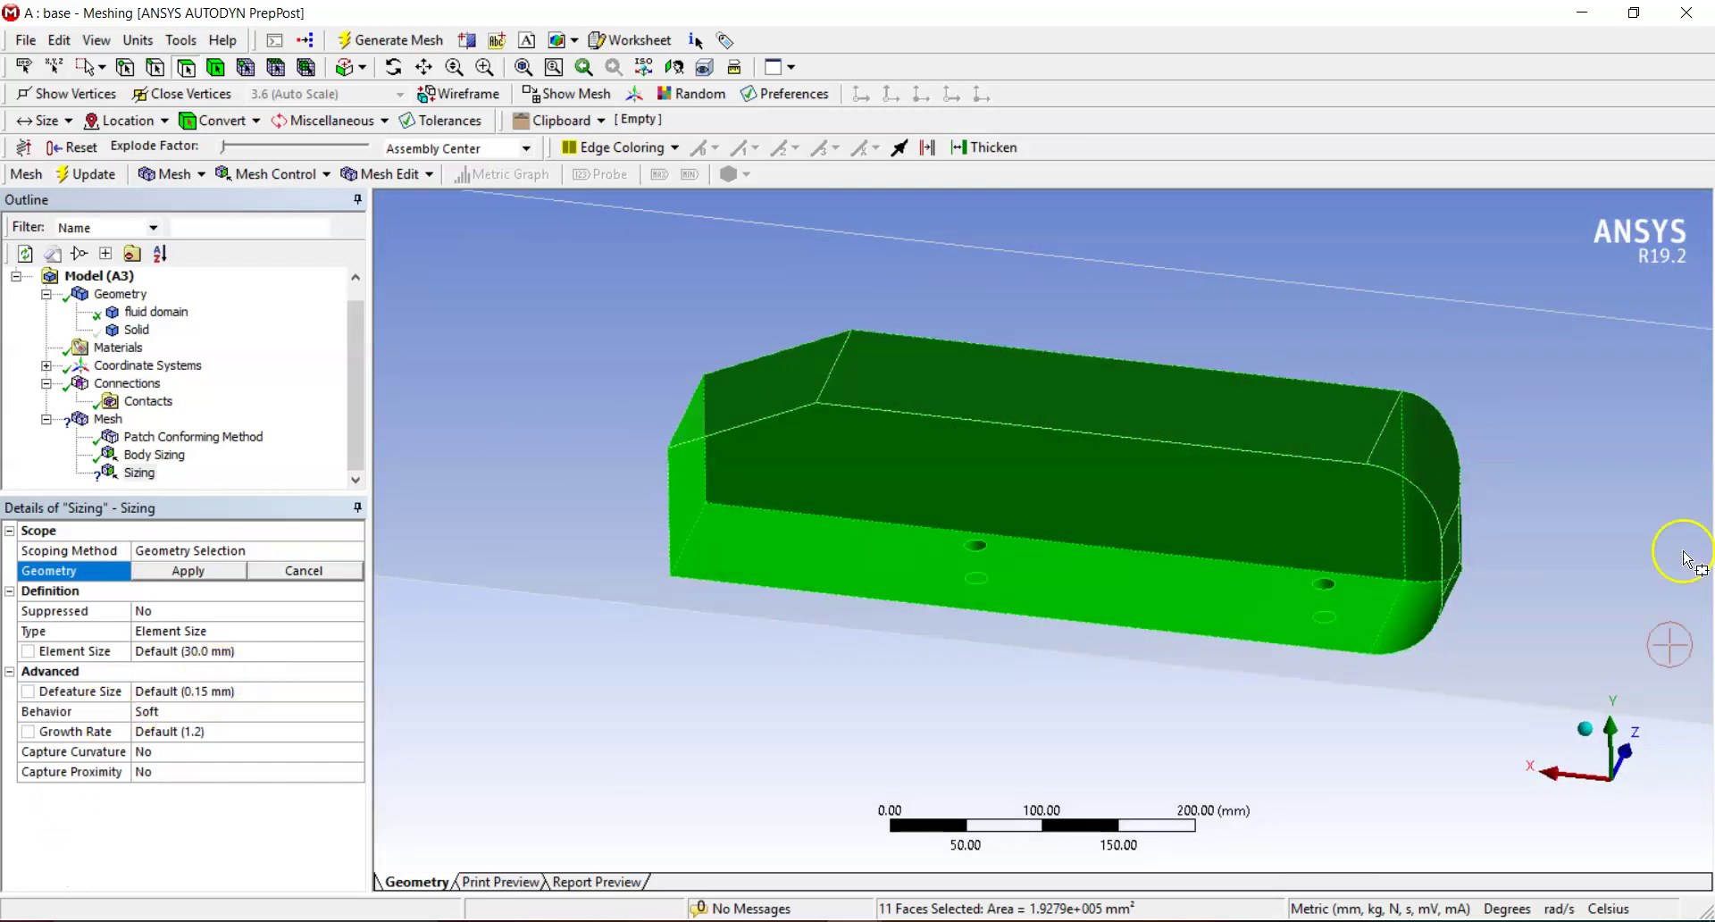
pyautogui.click(179, 571)
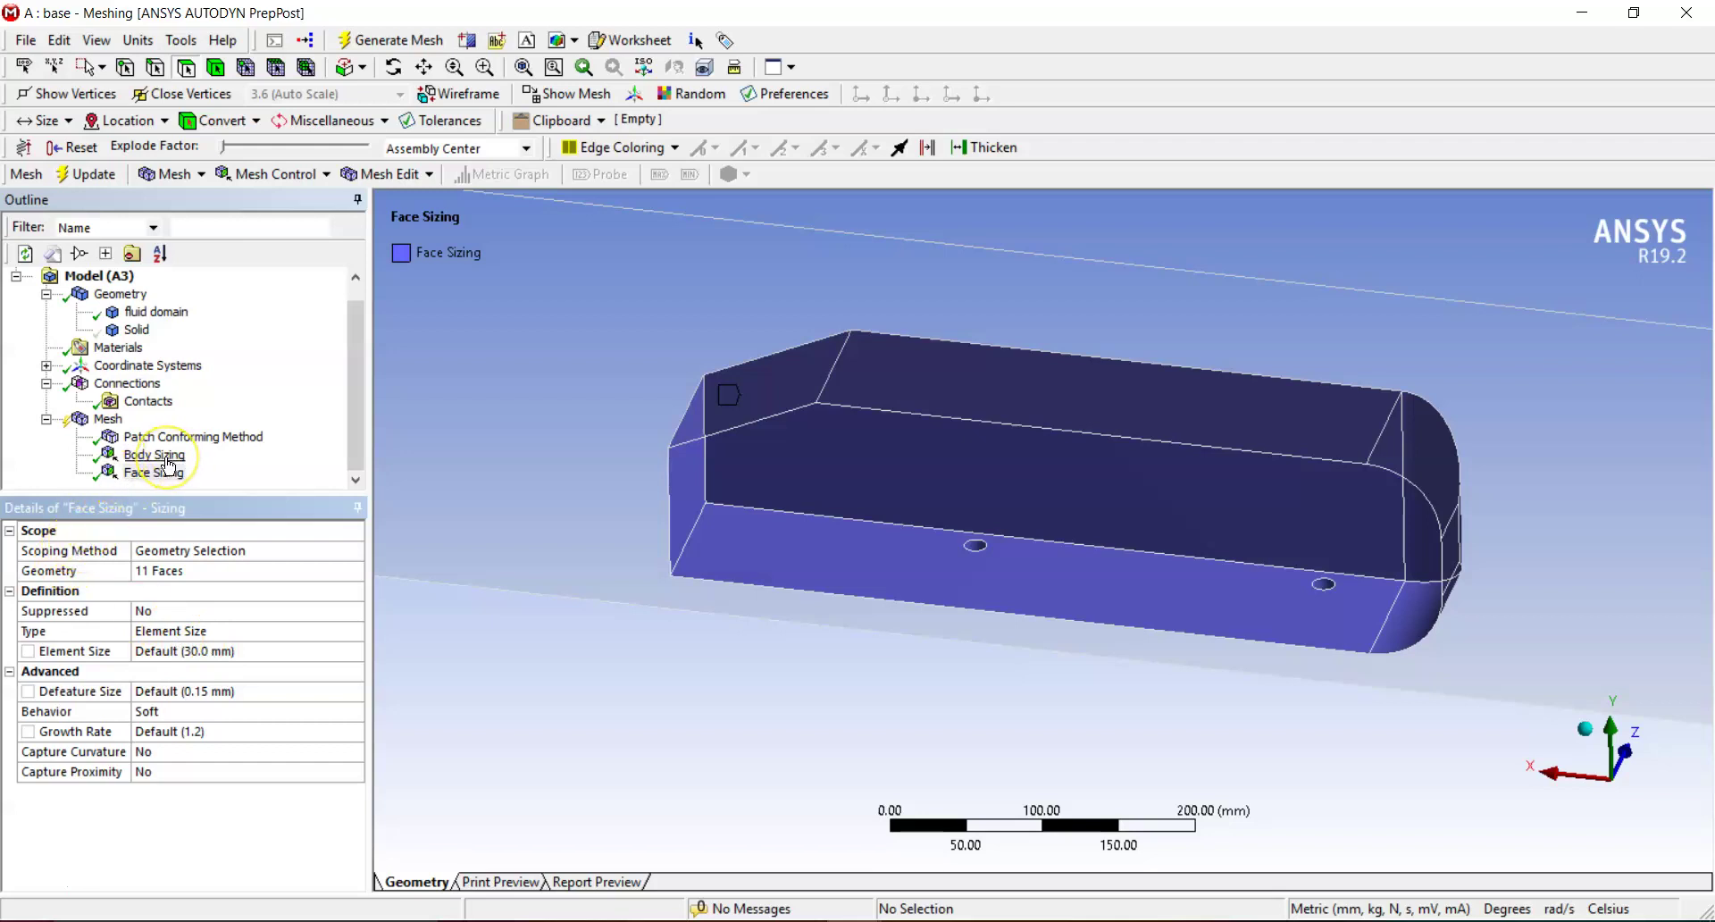
# Set the face sizing's element size to 5 mm and regenerate the mesh for display.
pyautogui.click(183, 658)
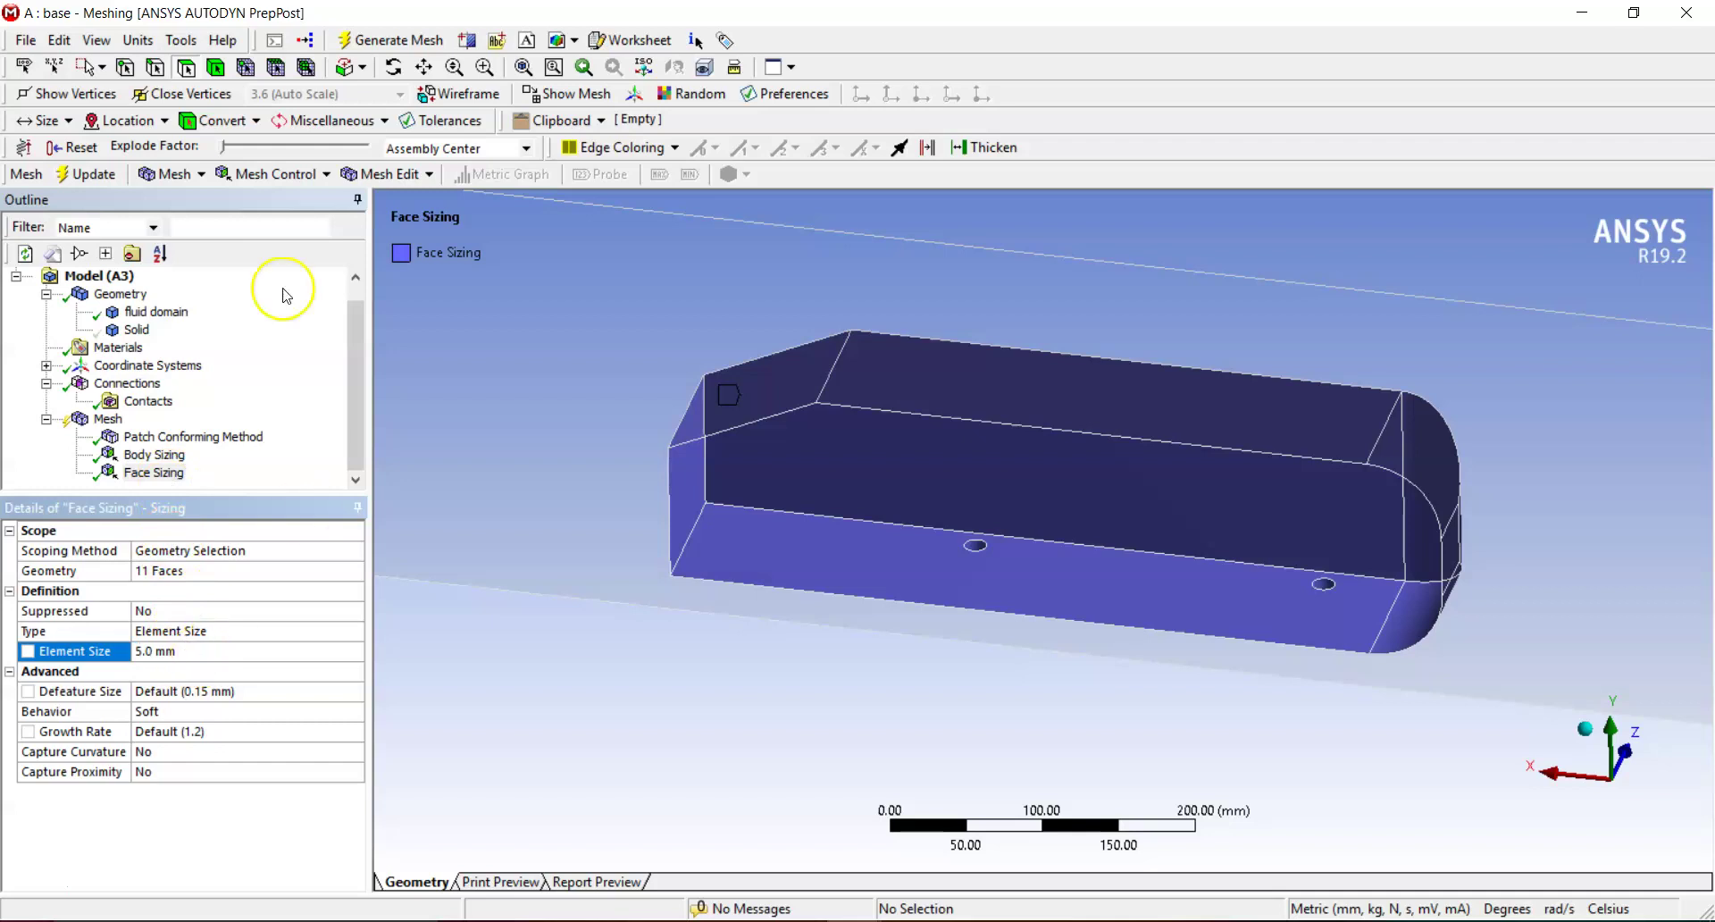
pyautogui.click(402, 42)
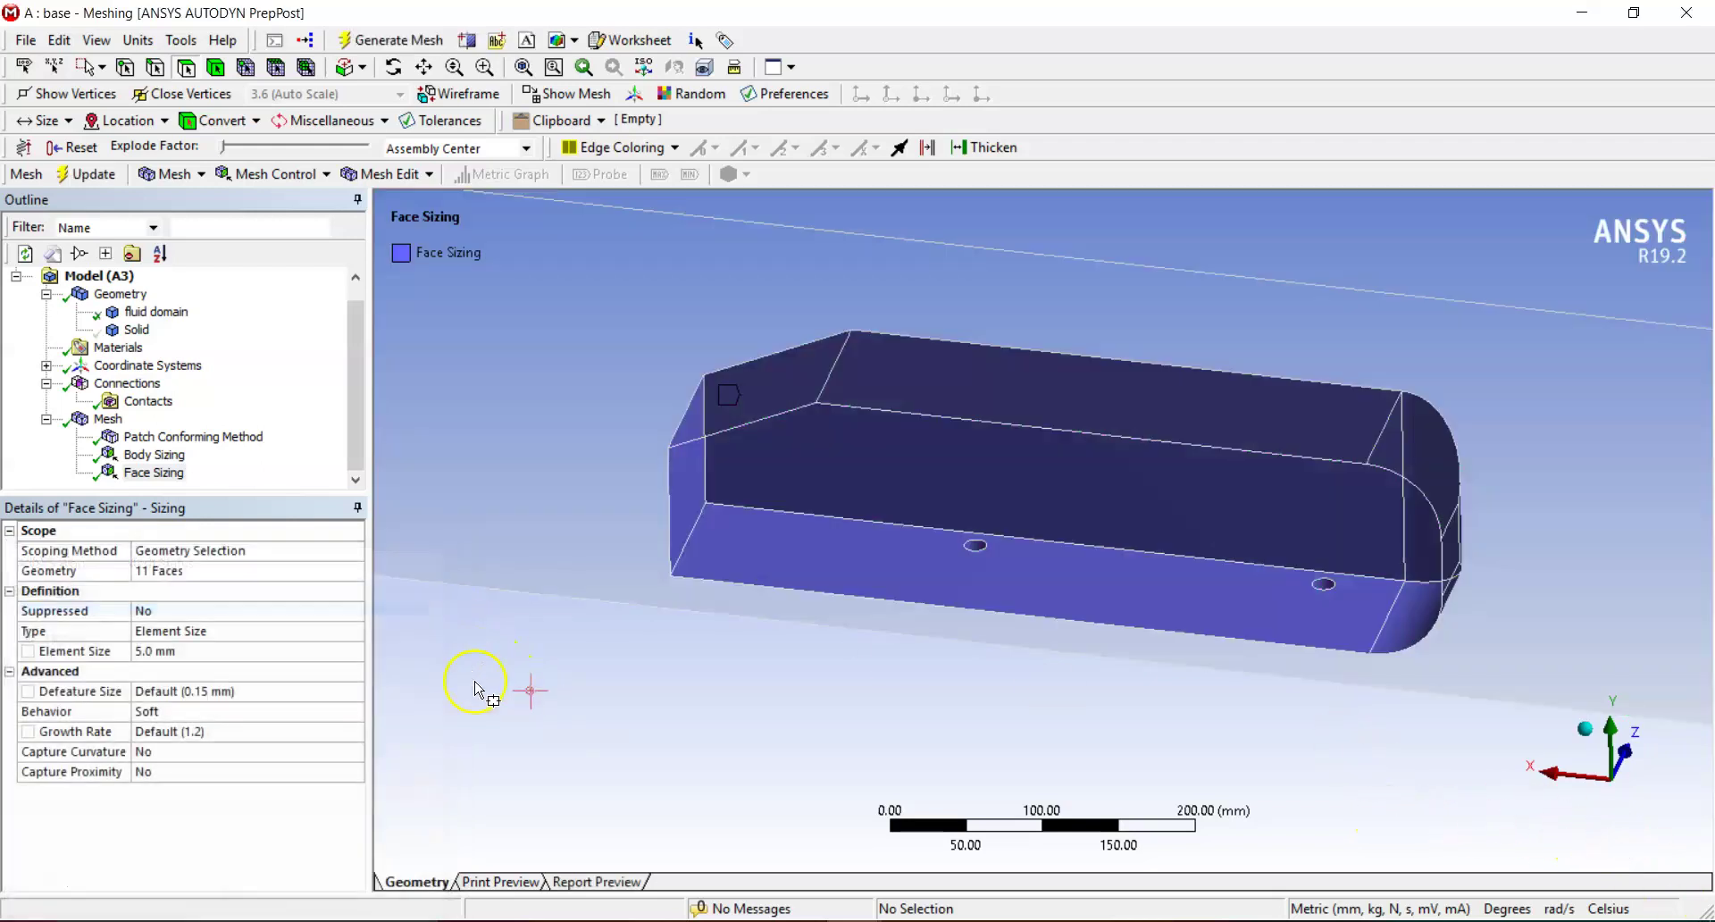
pyautogui.click(108, 418)
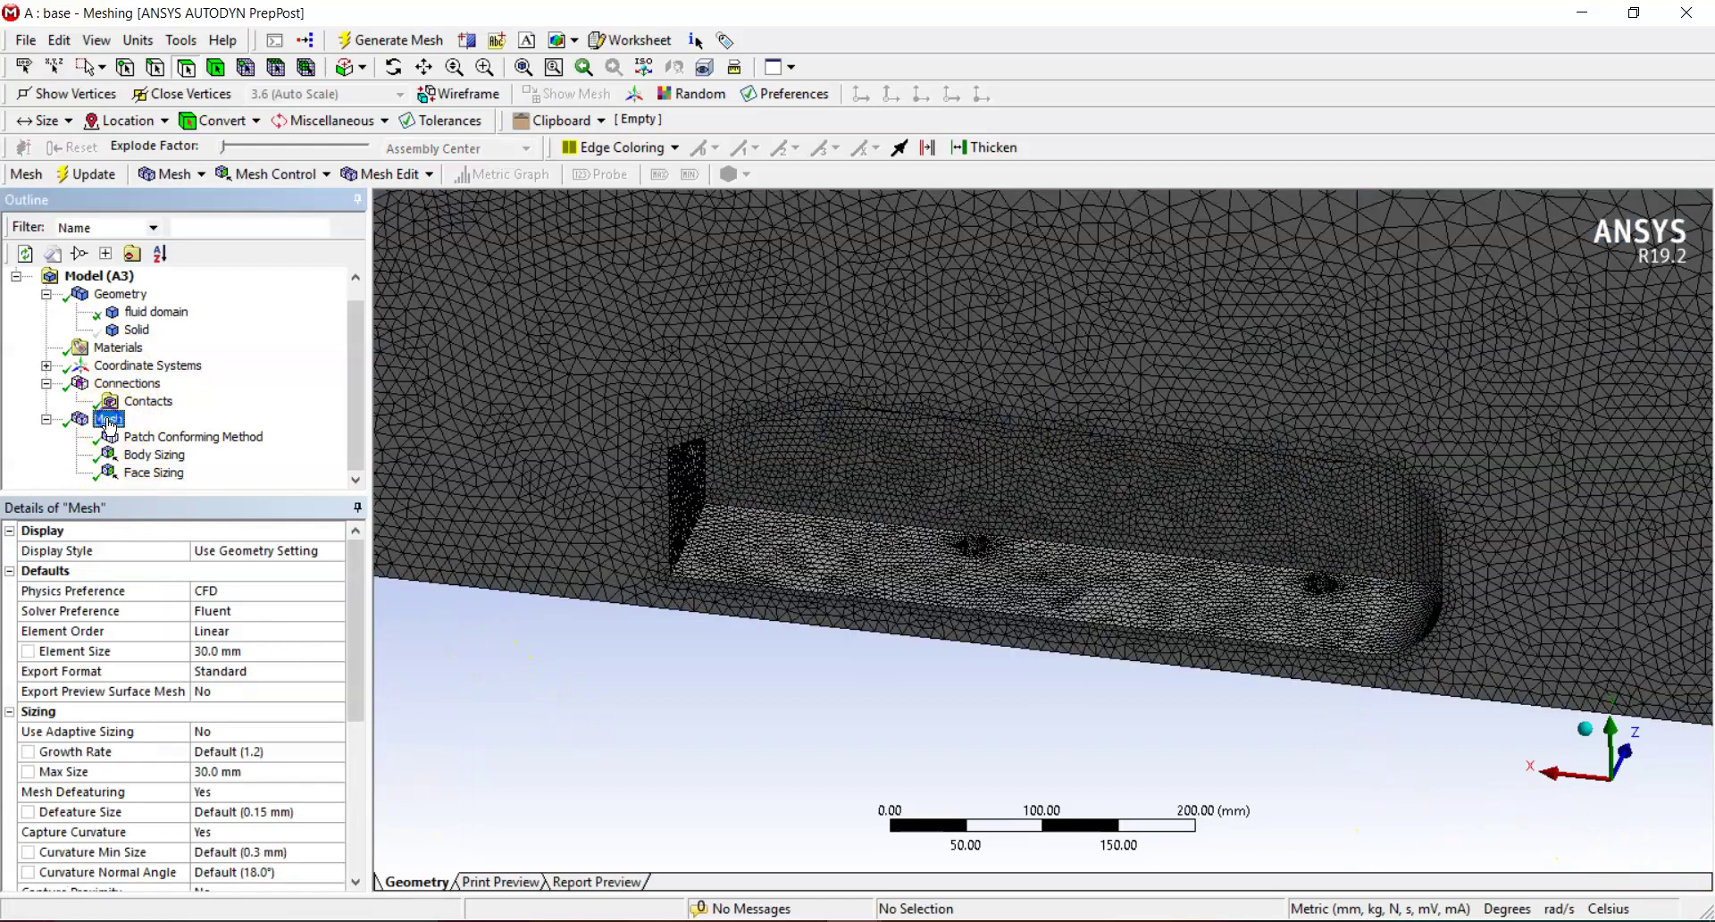
# Examine the regenerated mesh on the symmetry side, comparing elements on the body, in the refinement box and in the outer domain.
pyautogui.click(1599, 802)
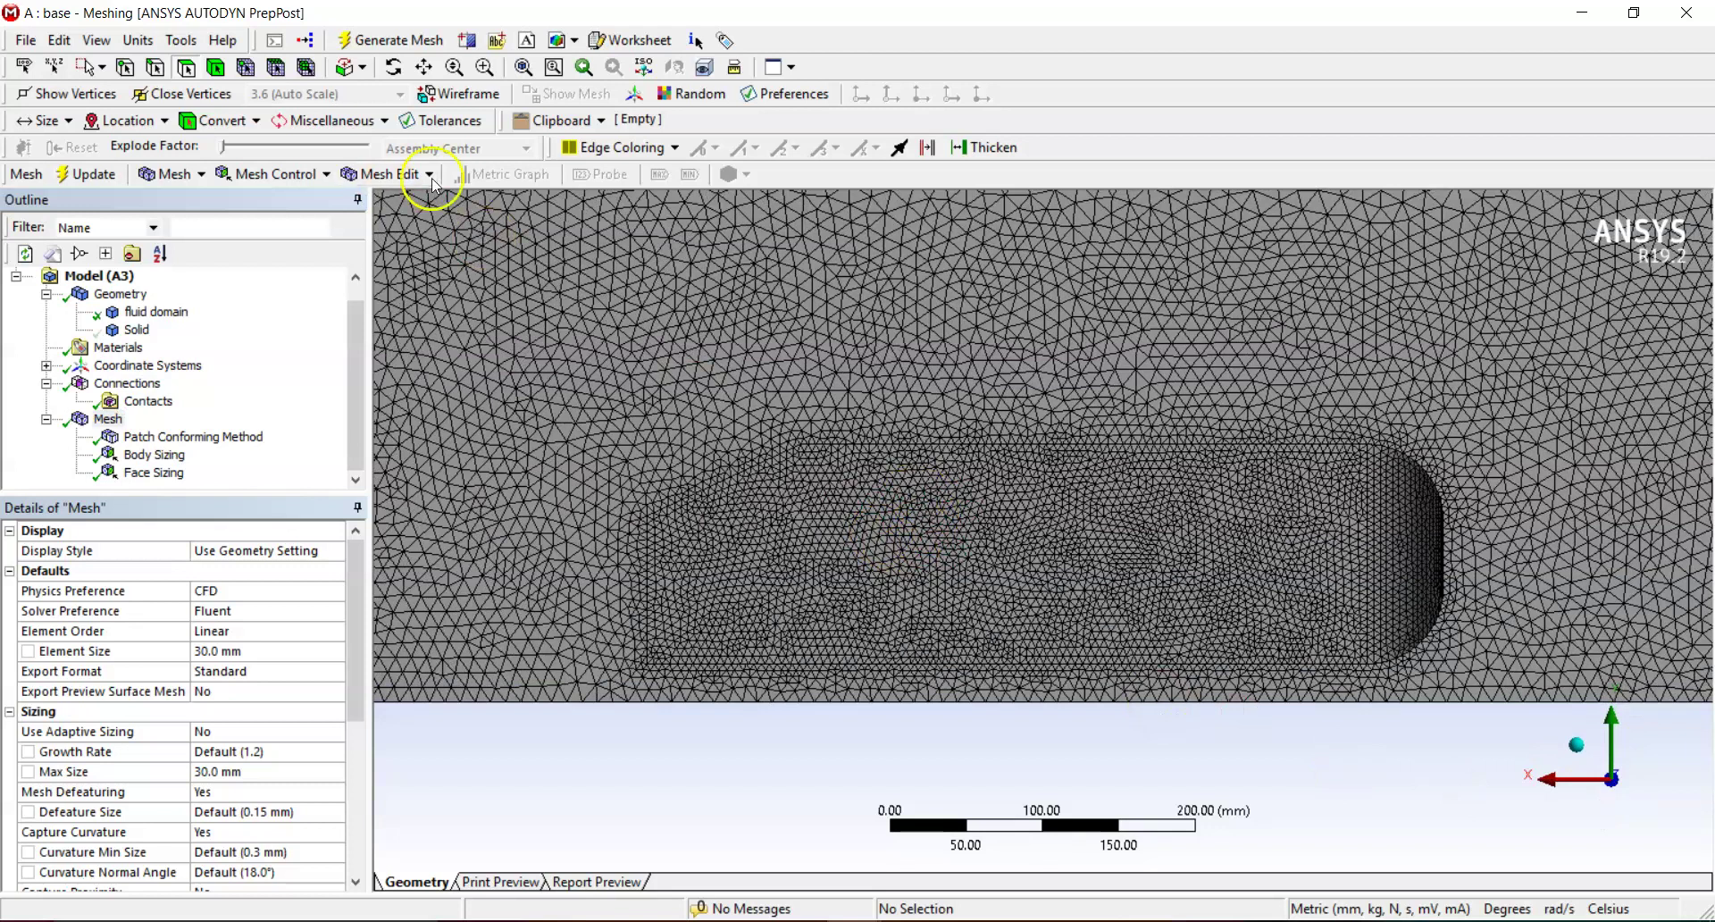
pyautogui.click(523, 67)
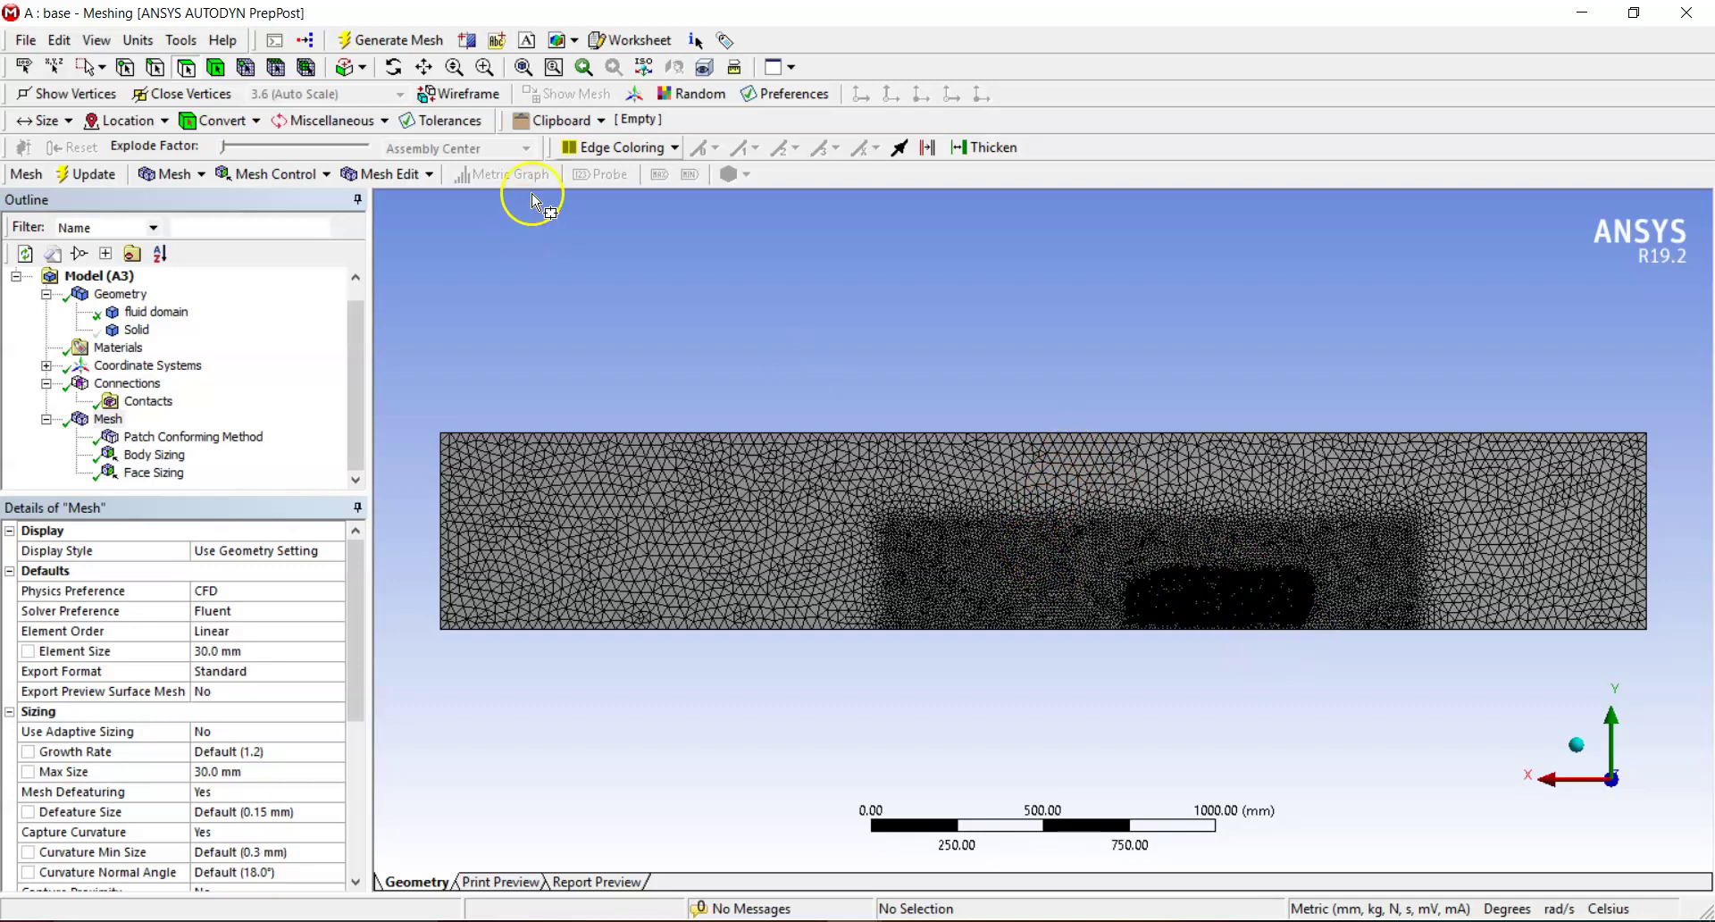
pyautogui.moveTo(1135, 514); pyautogui.dragTo(1313, 678)
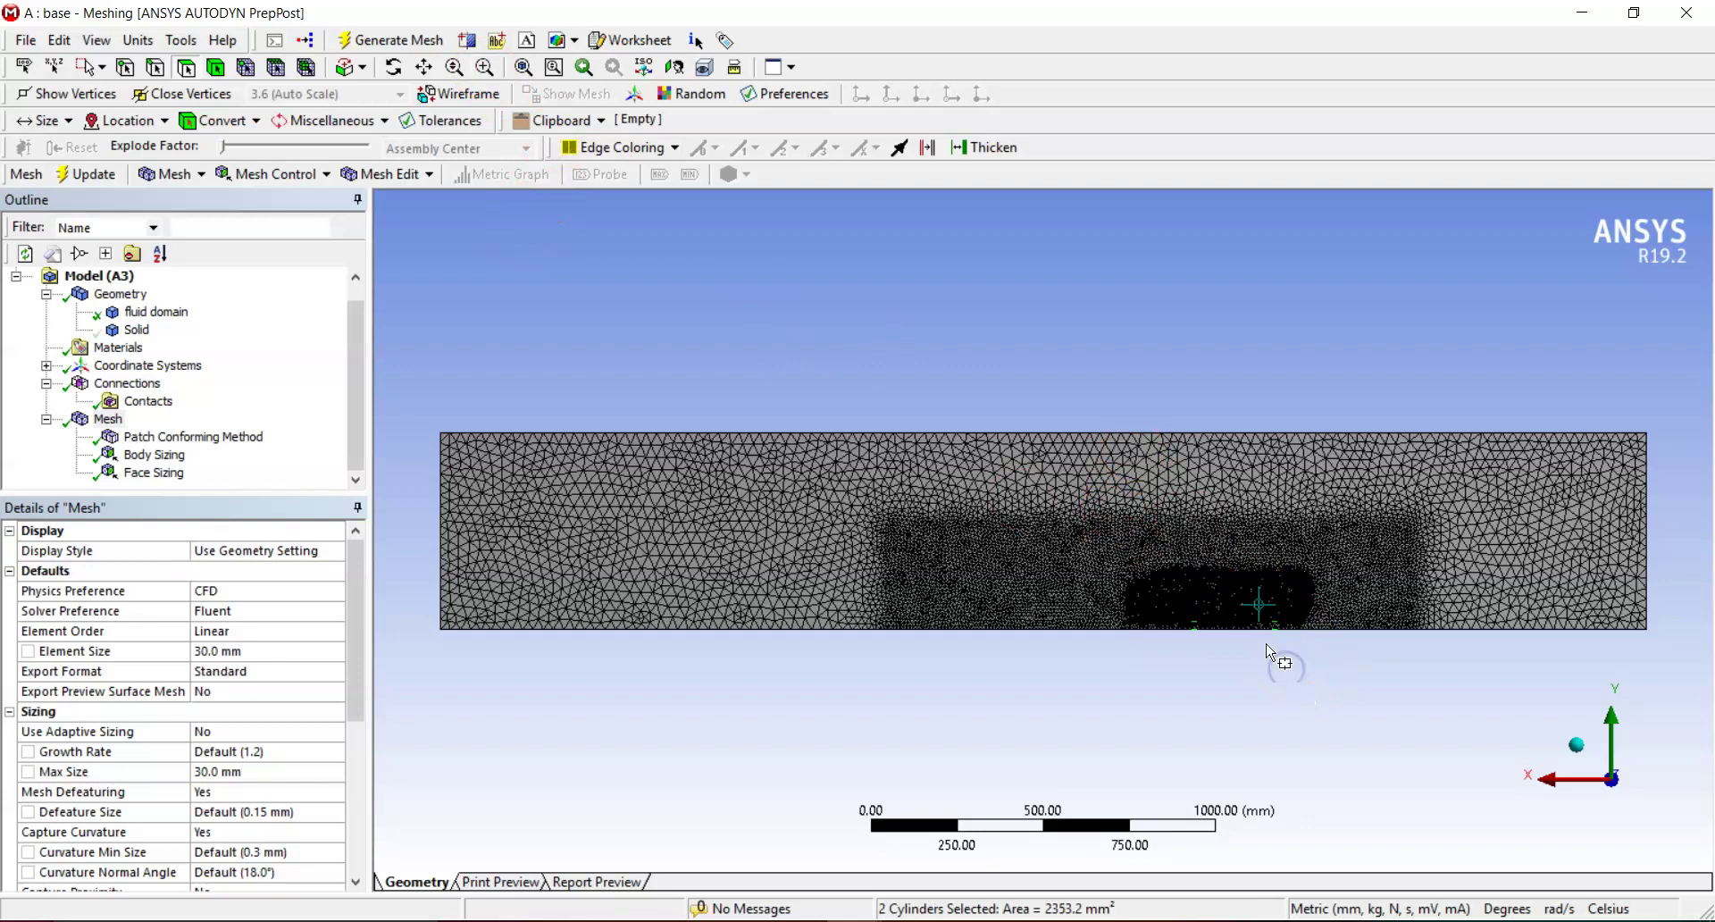
pyautogui.click(484, 67)
pyautogui.moveTo(1082, 353); pyautogui.dragTo(1436, 782)
pyautogui.moveTo(760, 284); pyautogui.dragTo(1195, 713)
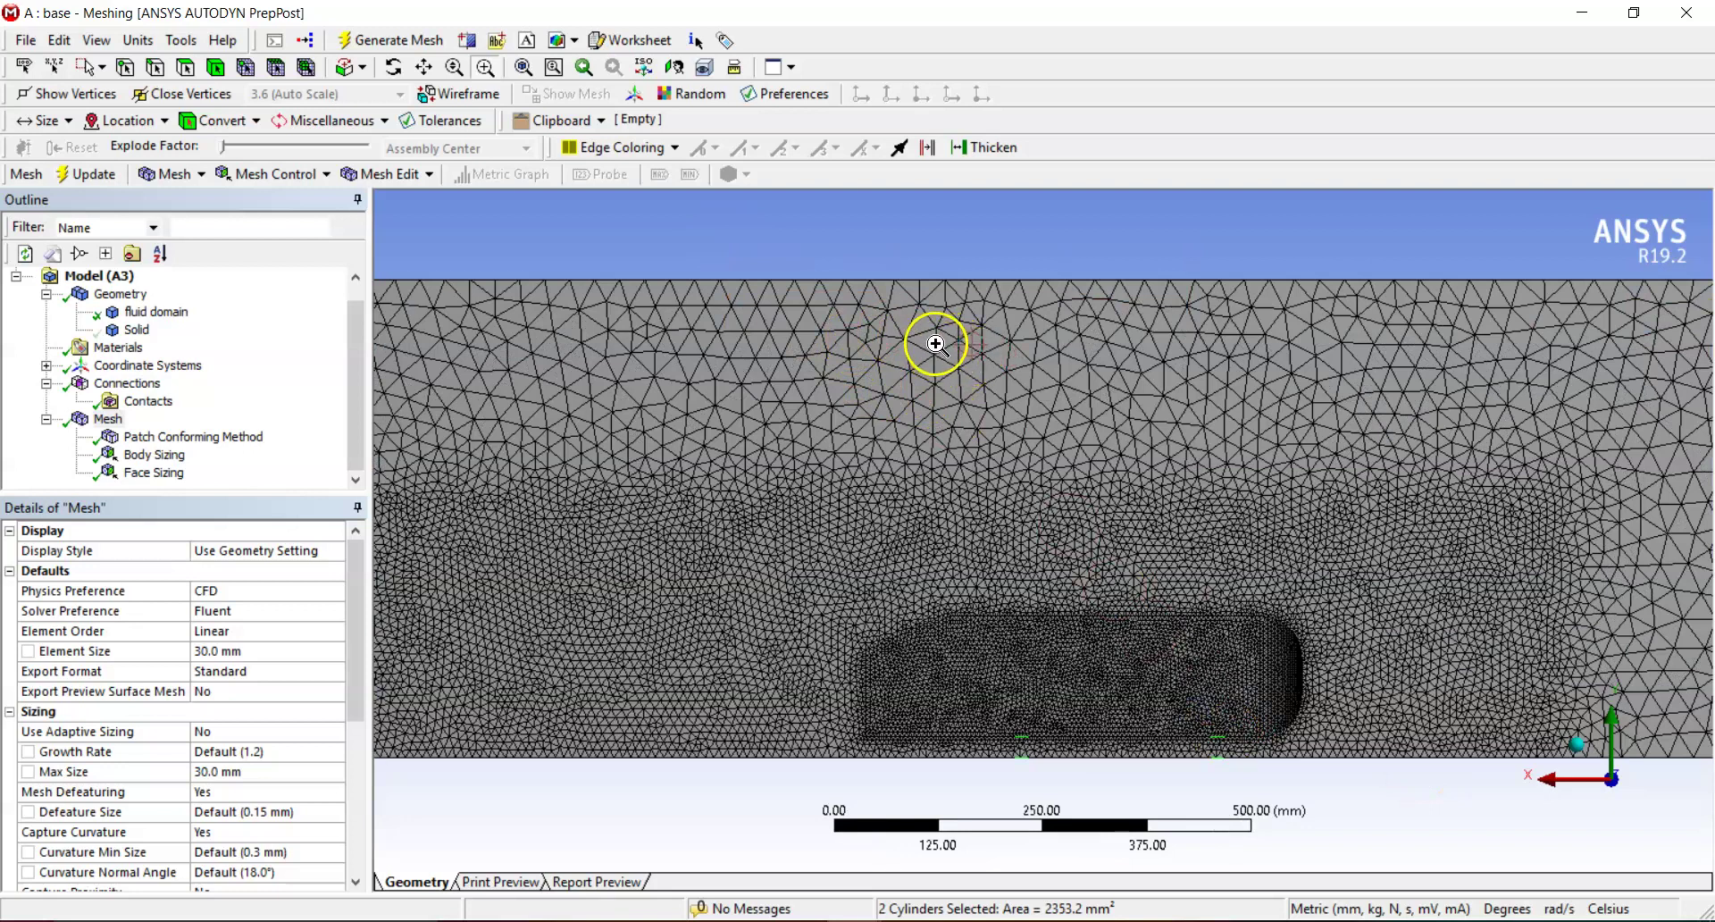
pyautogui.moveTo(928, 525); pyautogui.dragTo(985, 564)
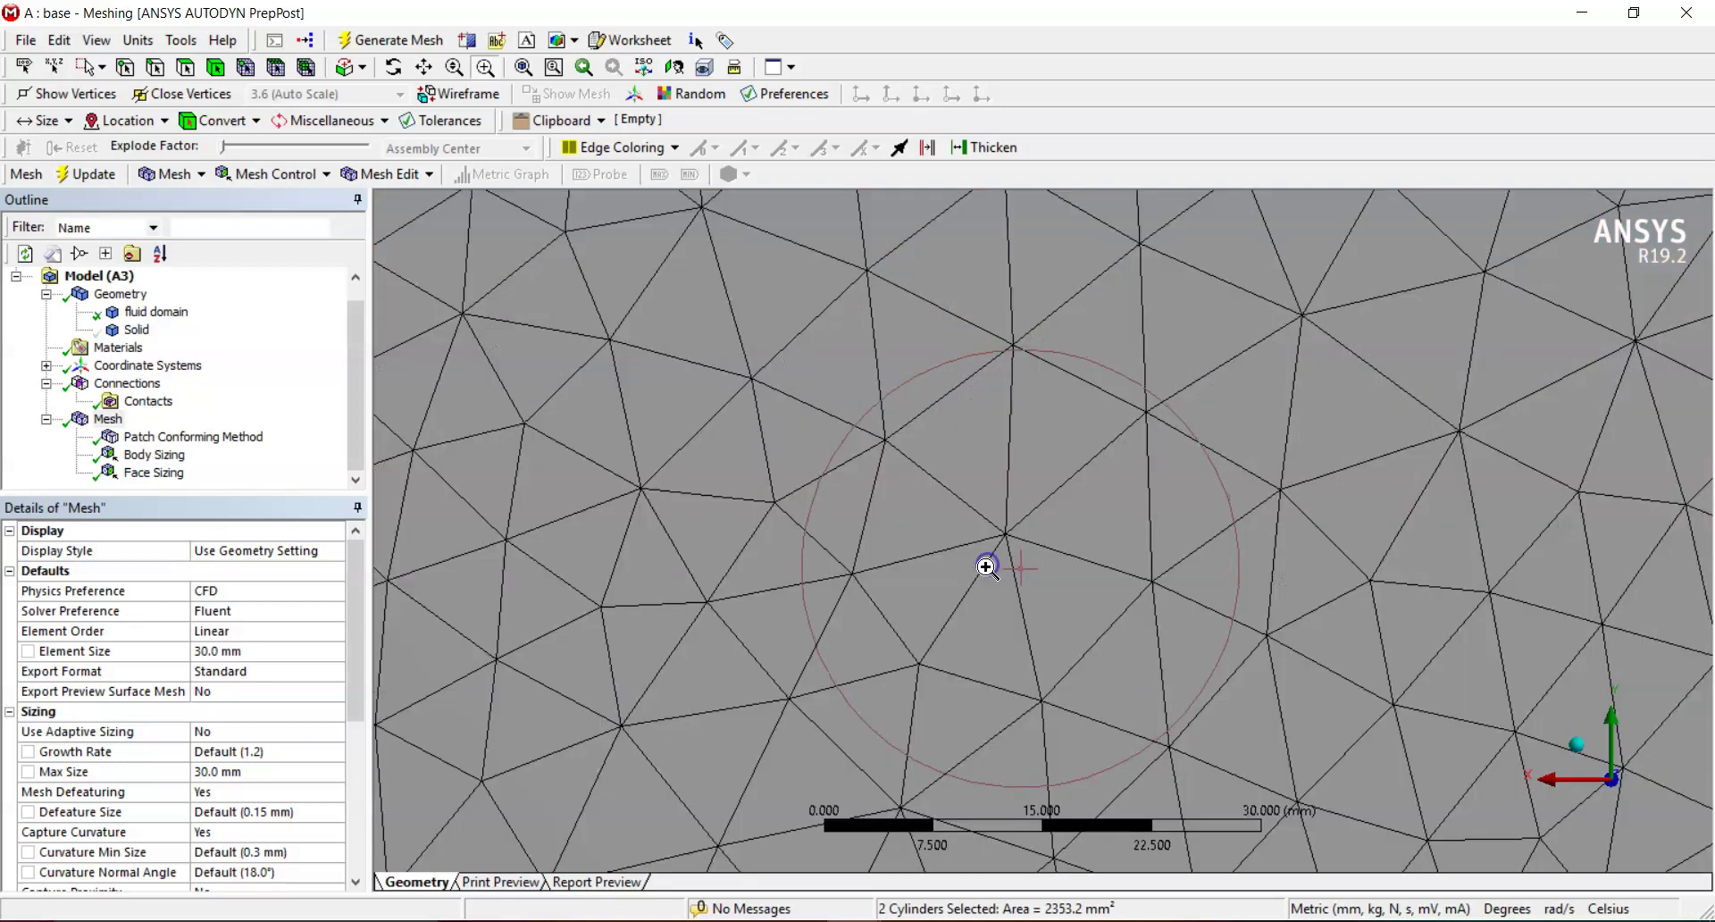
pyautogui.click(536, 68)
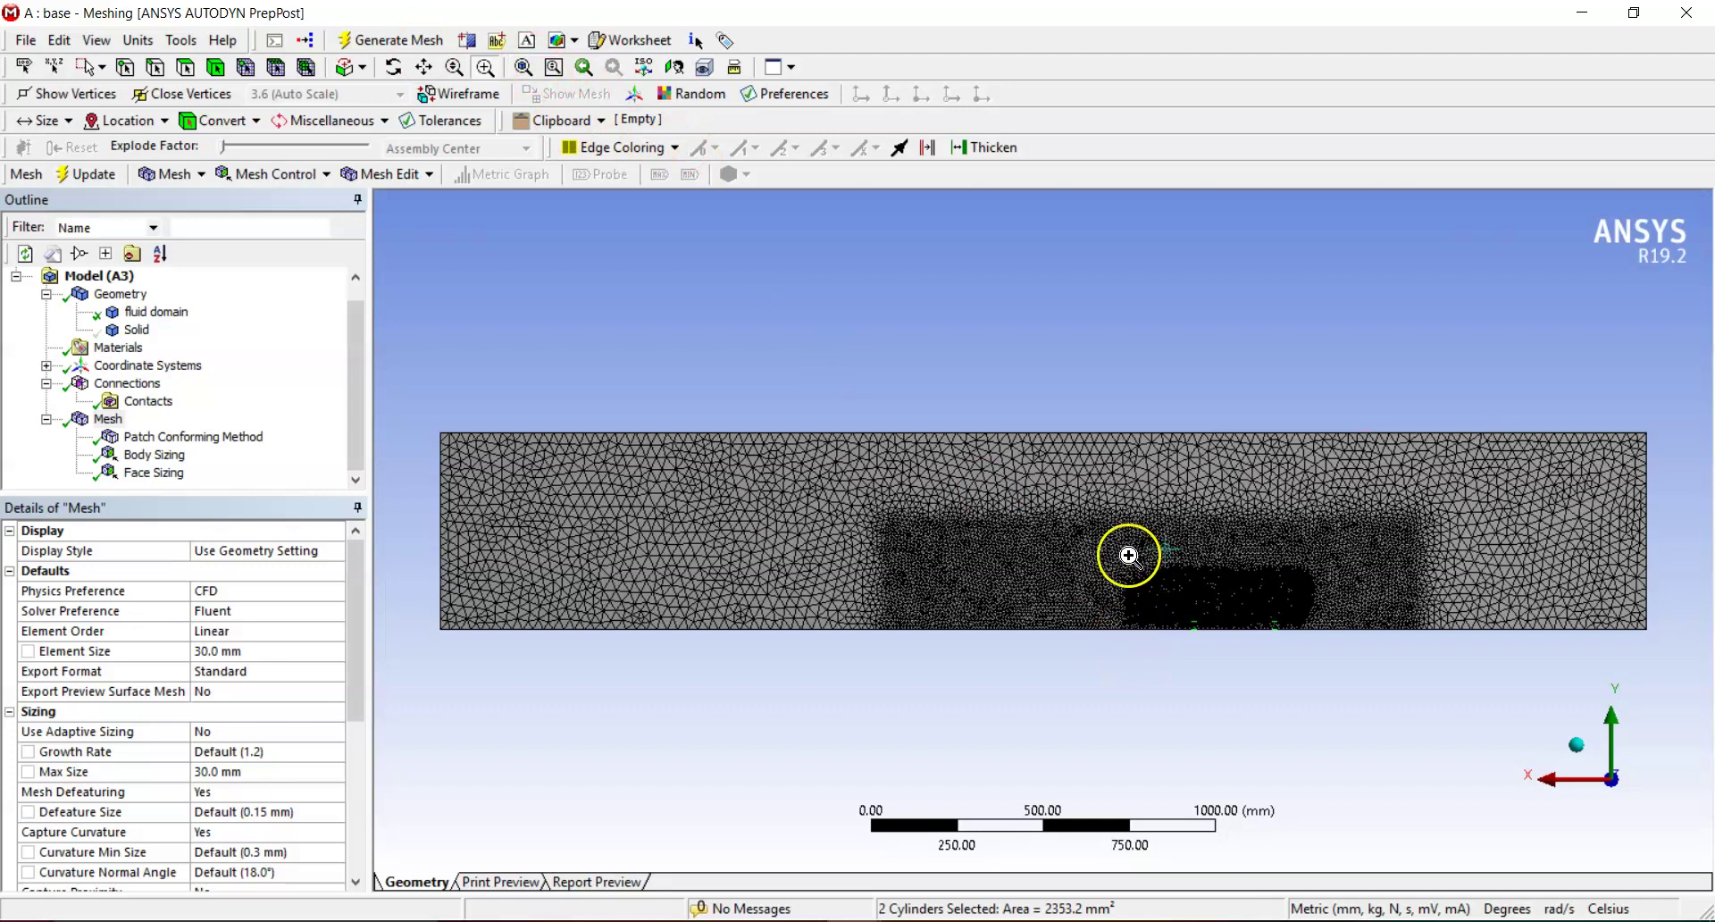
pyautogui.moveTo(1133, 555); pyautogui.dragTo(1277, 636)
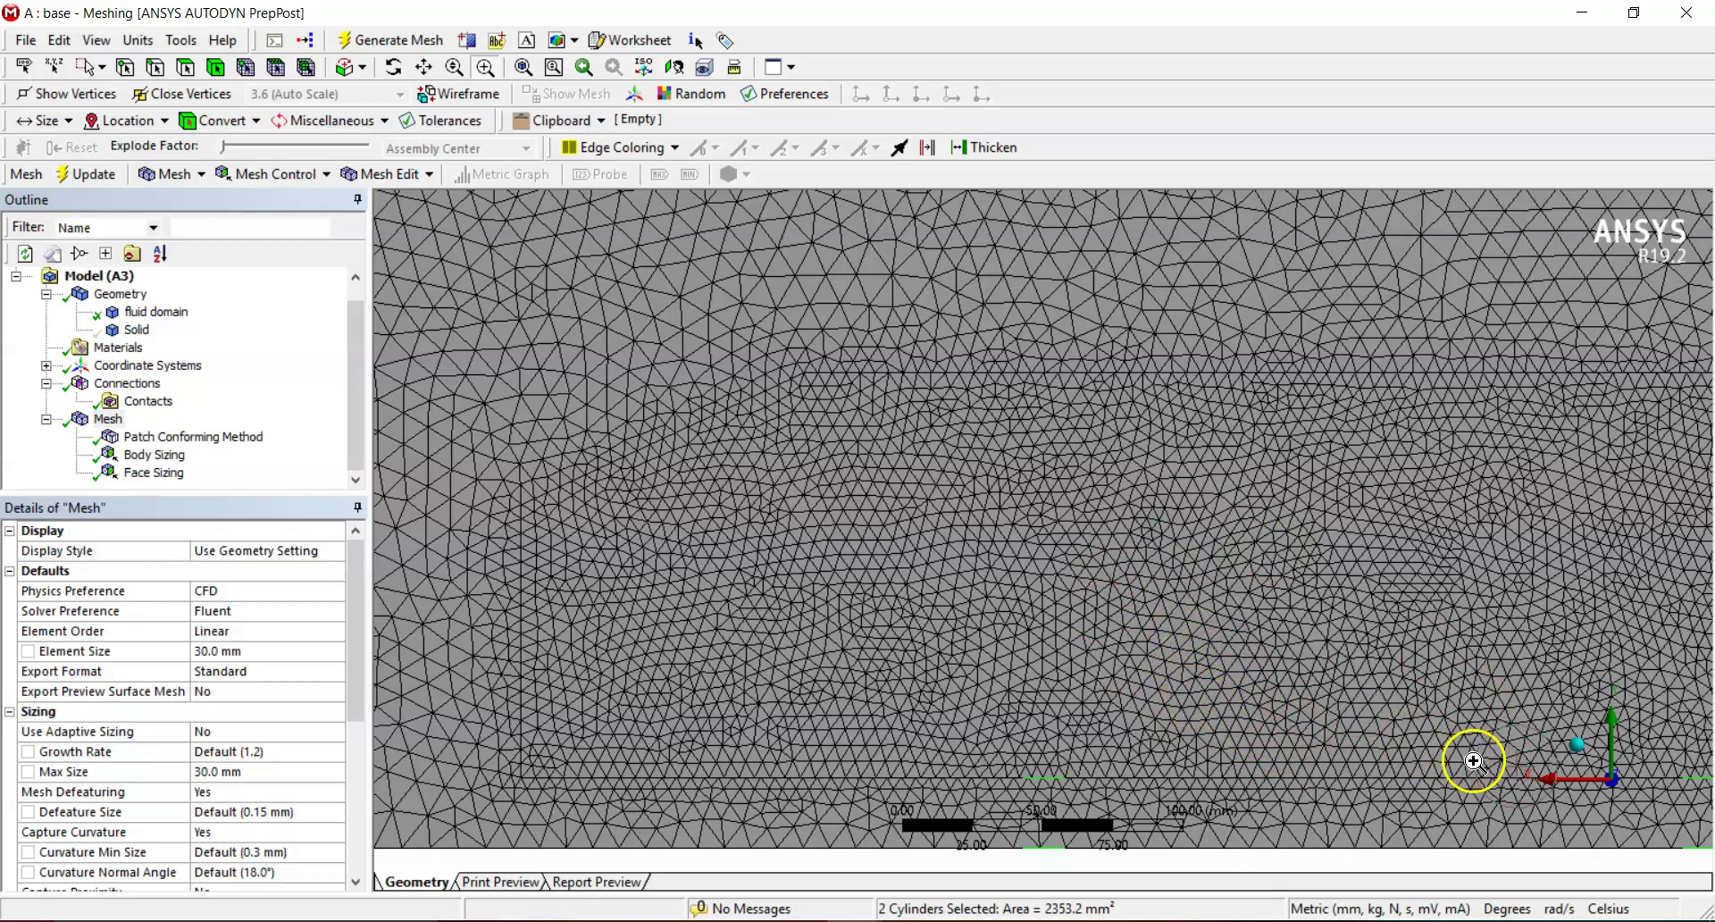
pyautogui.click(556, 73)
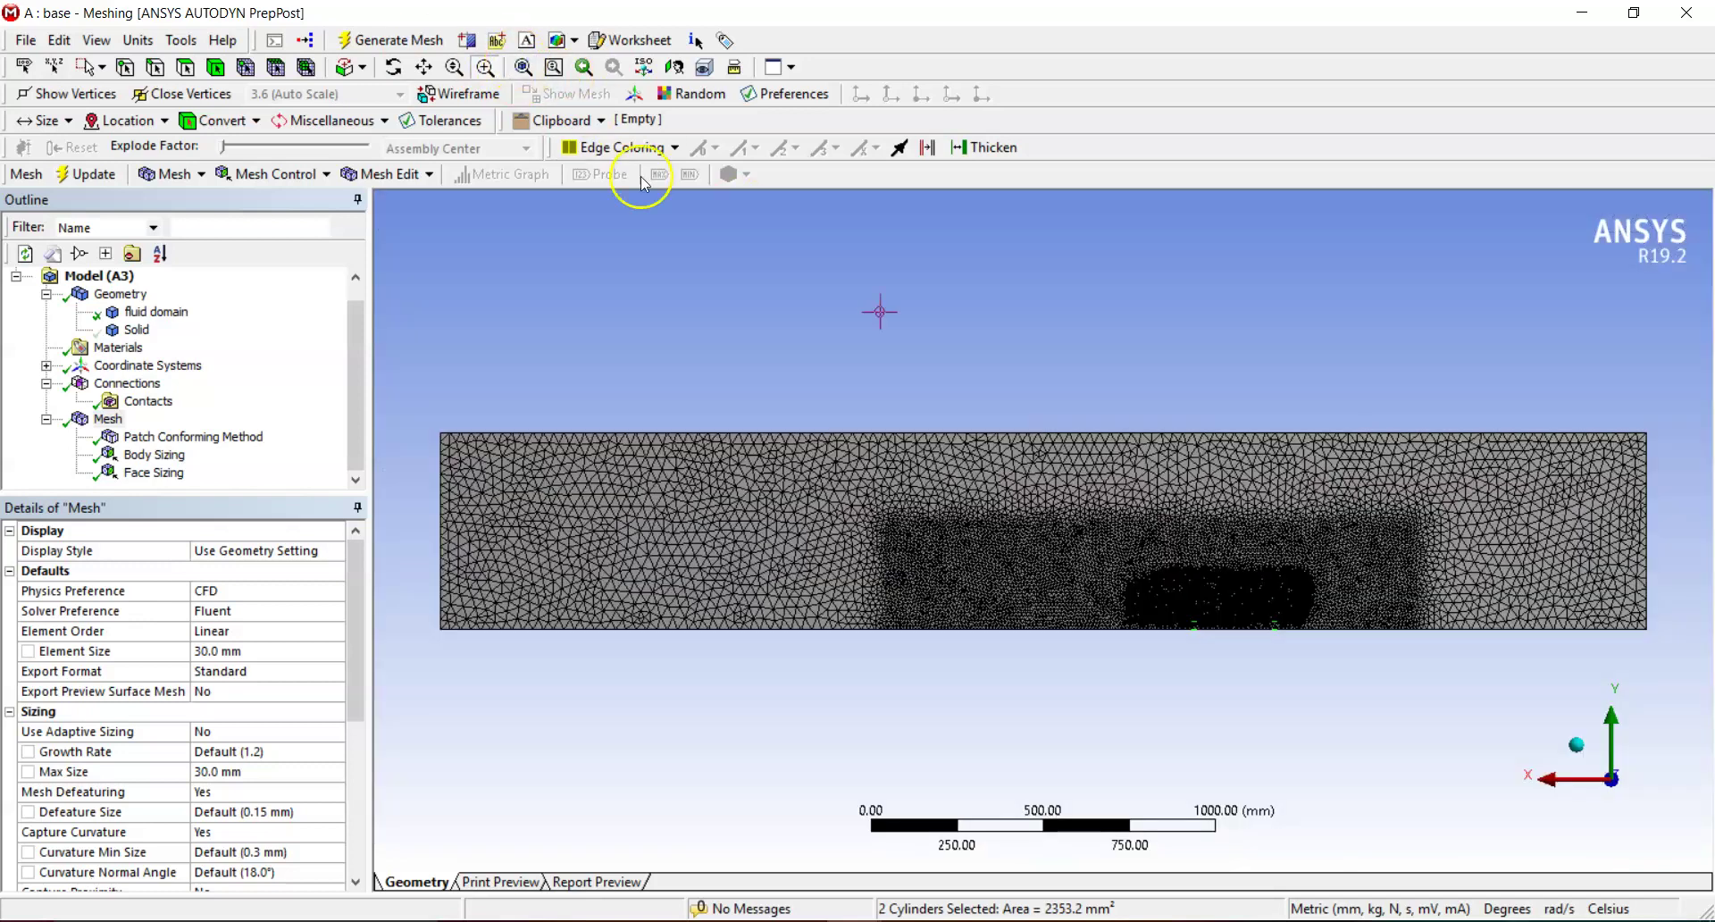
pyautogui.moveTo(1366, 541); pyautogui.dragTo(1261, 548, button='middle')
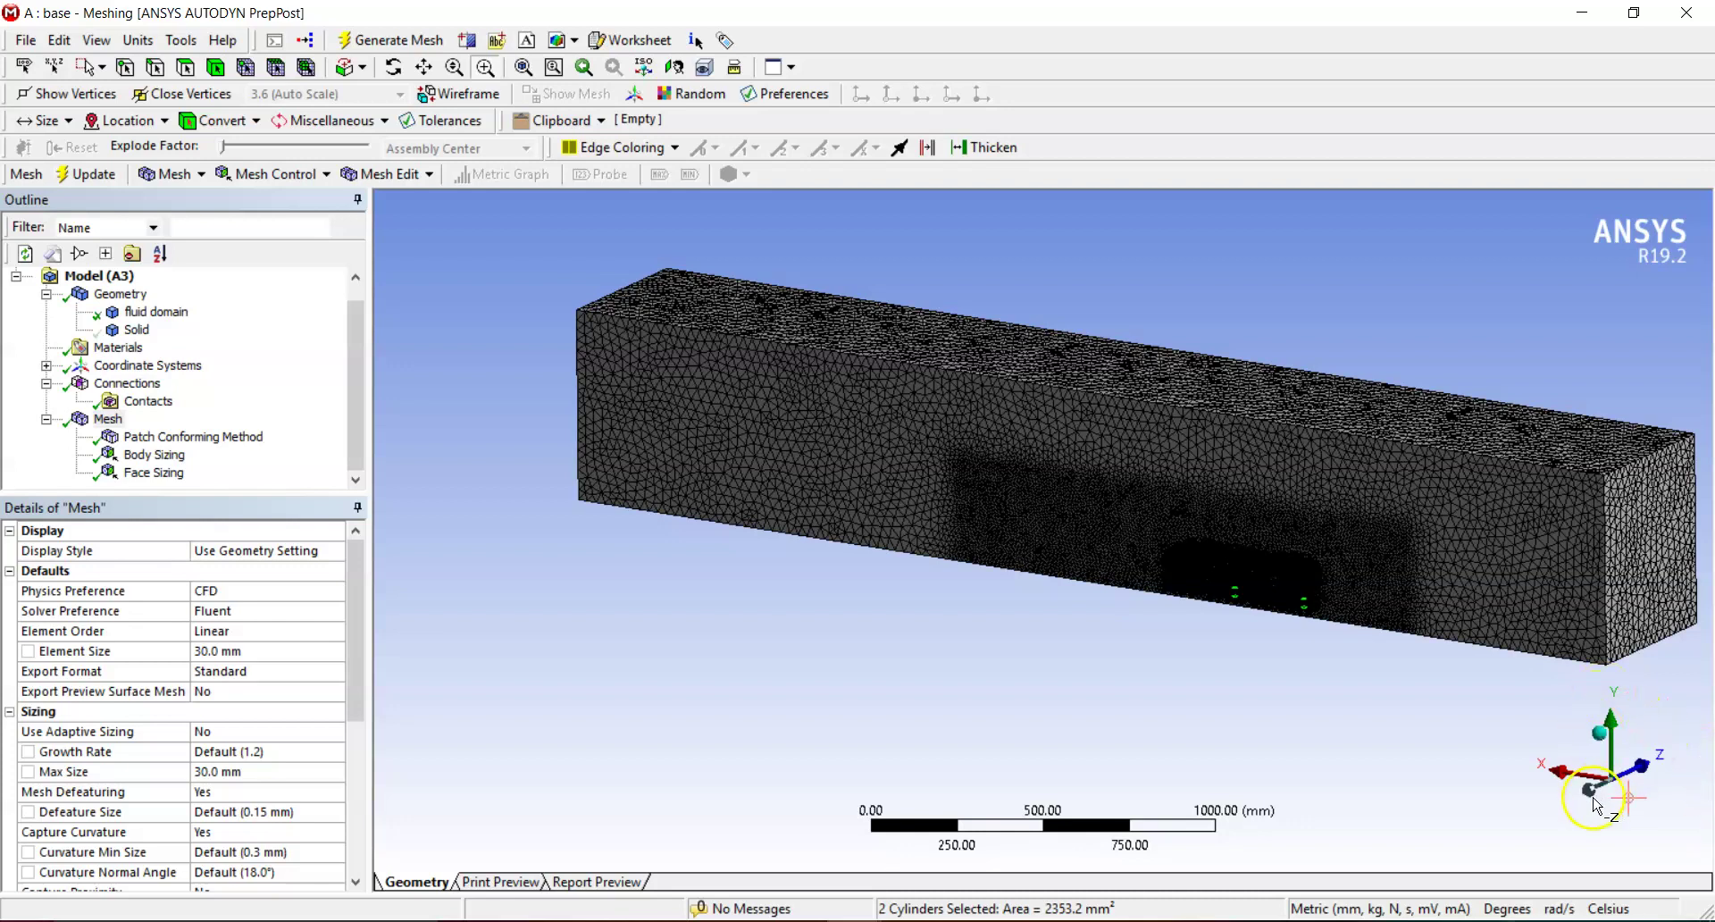
pyautogui.click(1634, 768)
pyautogui.moveTo(982, 492); pyautogui.dragTo(1476, 756)
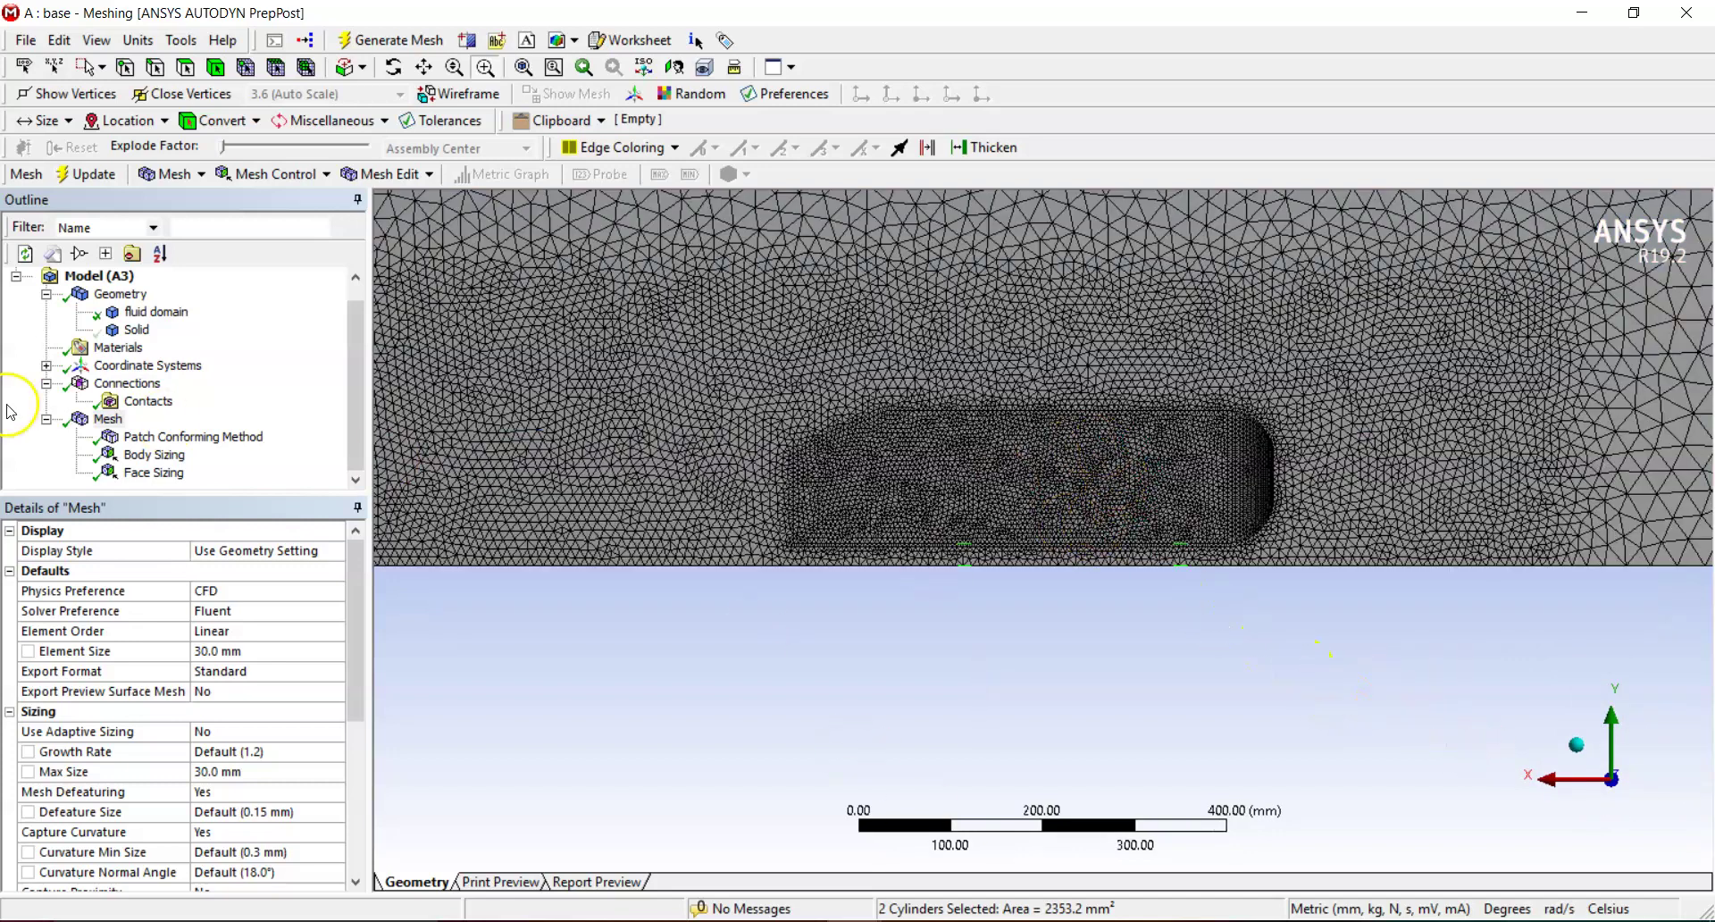
# Insert an inflation control on the mesh and scope its geometry to the fluid domain body.
pyautogui.rightClick(110, 421)
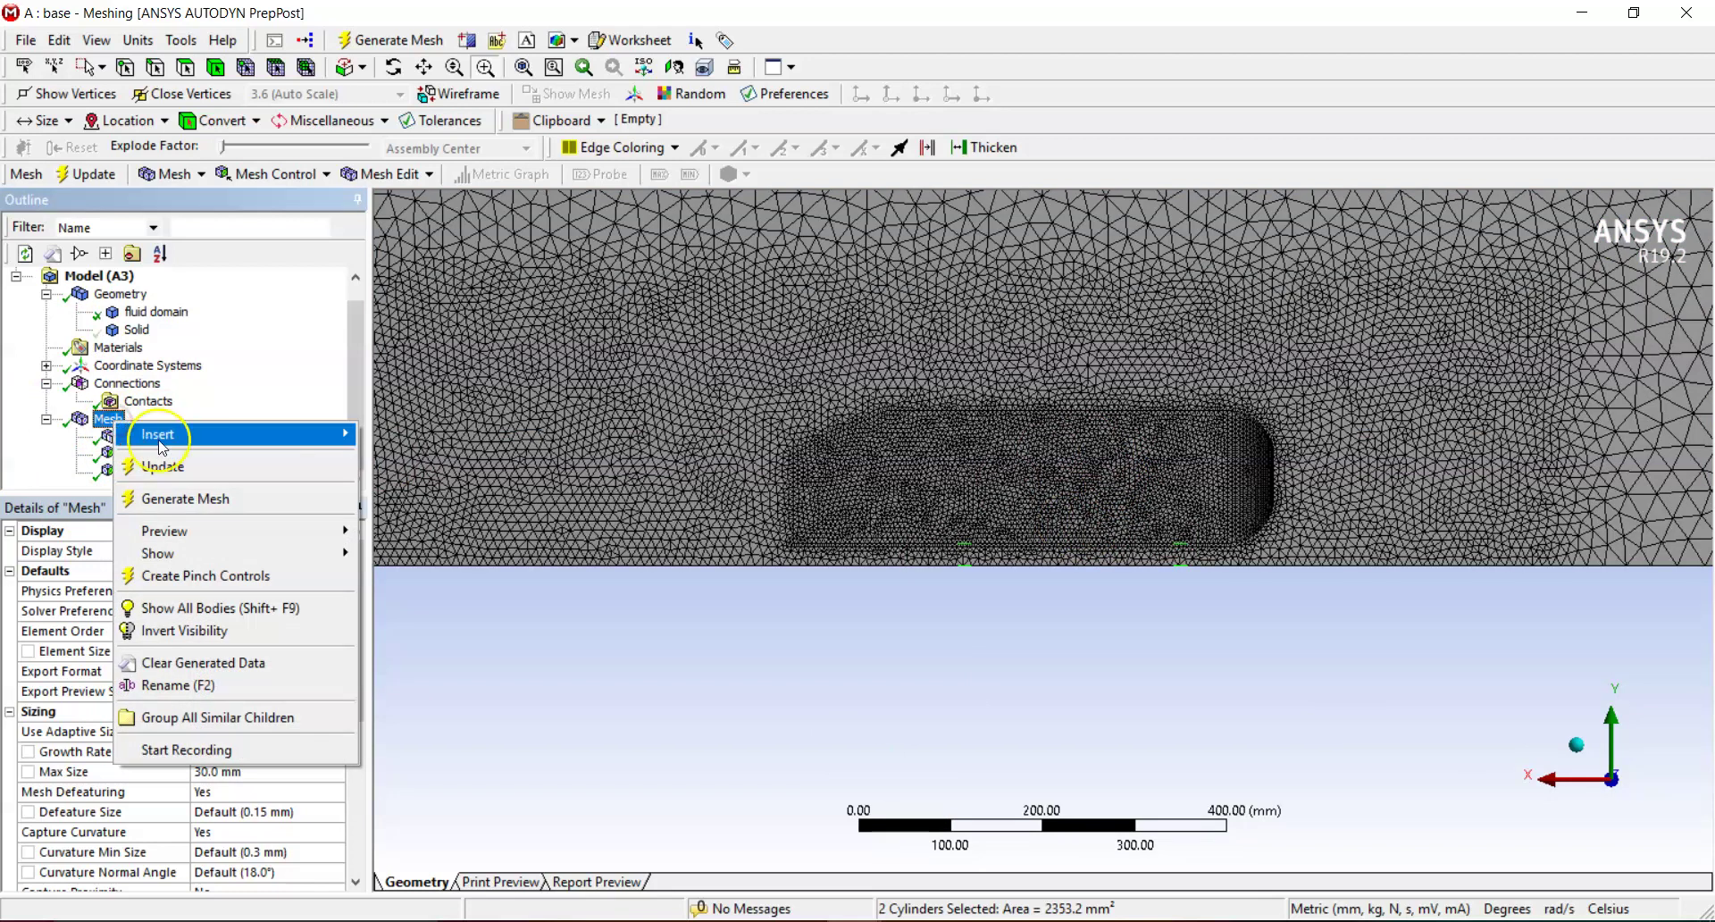
pyautogui.moveTo(233, 434)
pyautogui.click(437, 576)
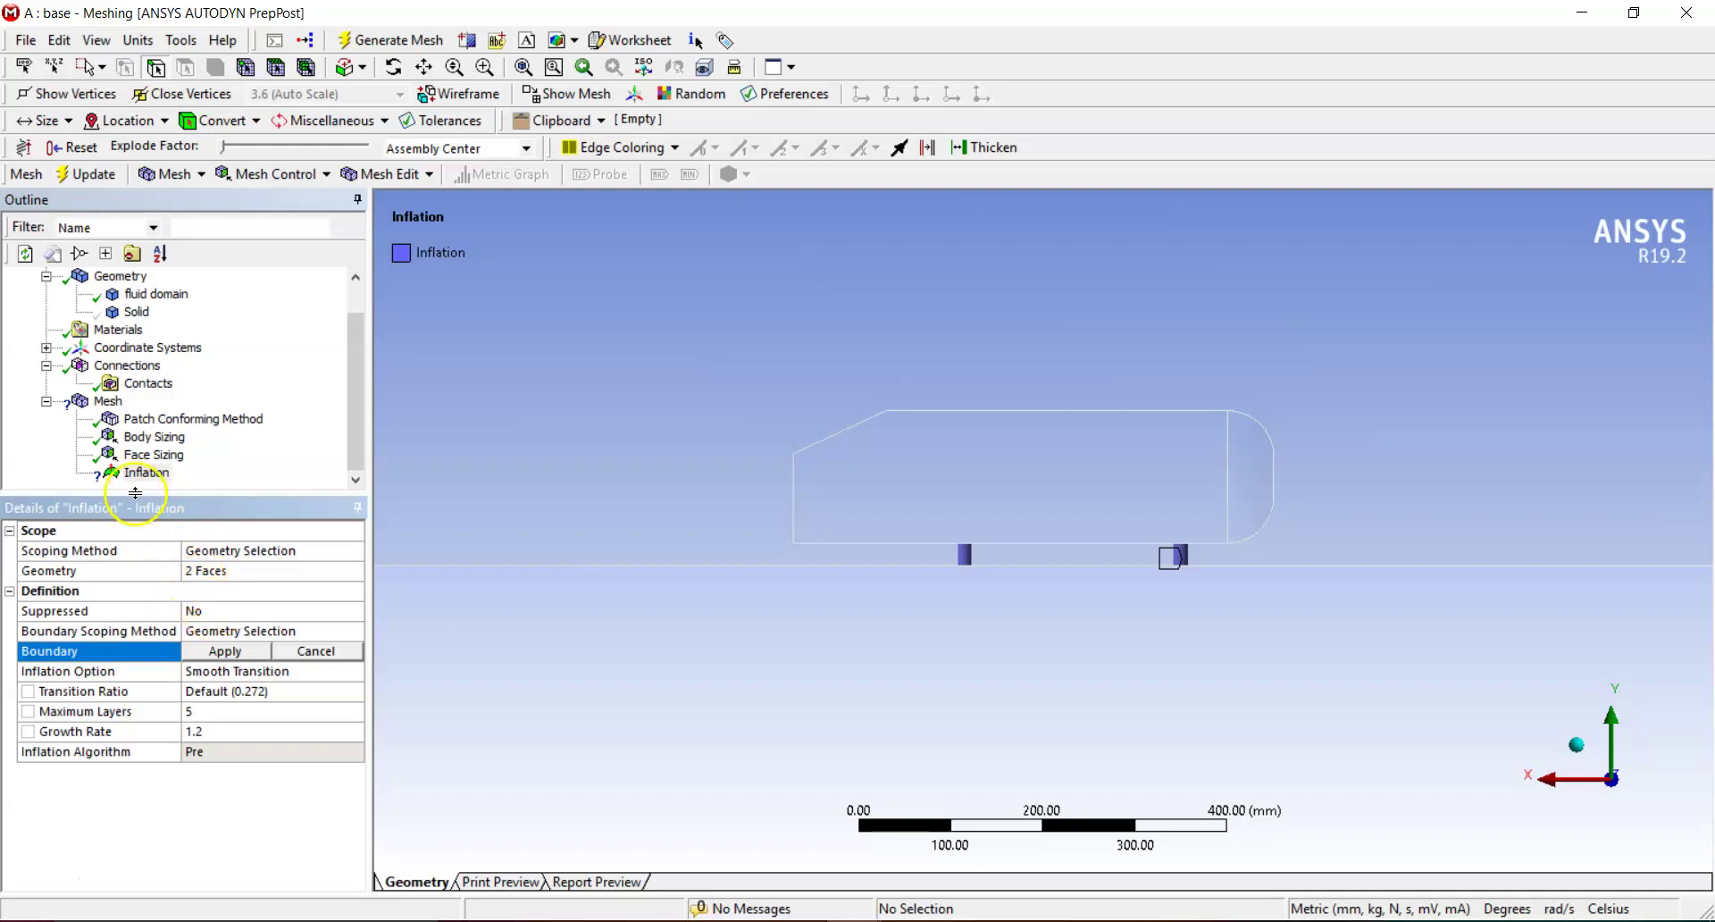
pyautogui.click(228, 573)
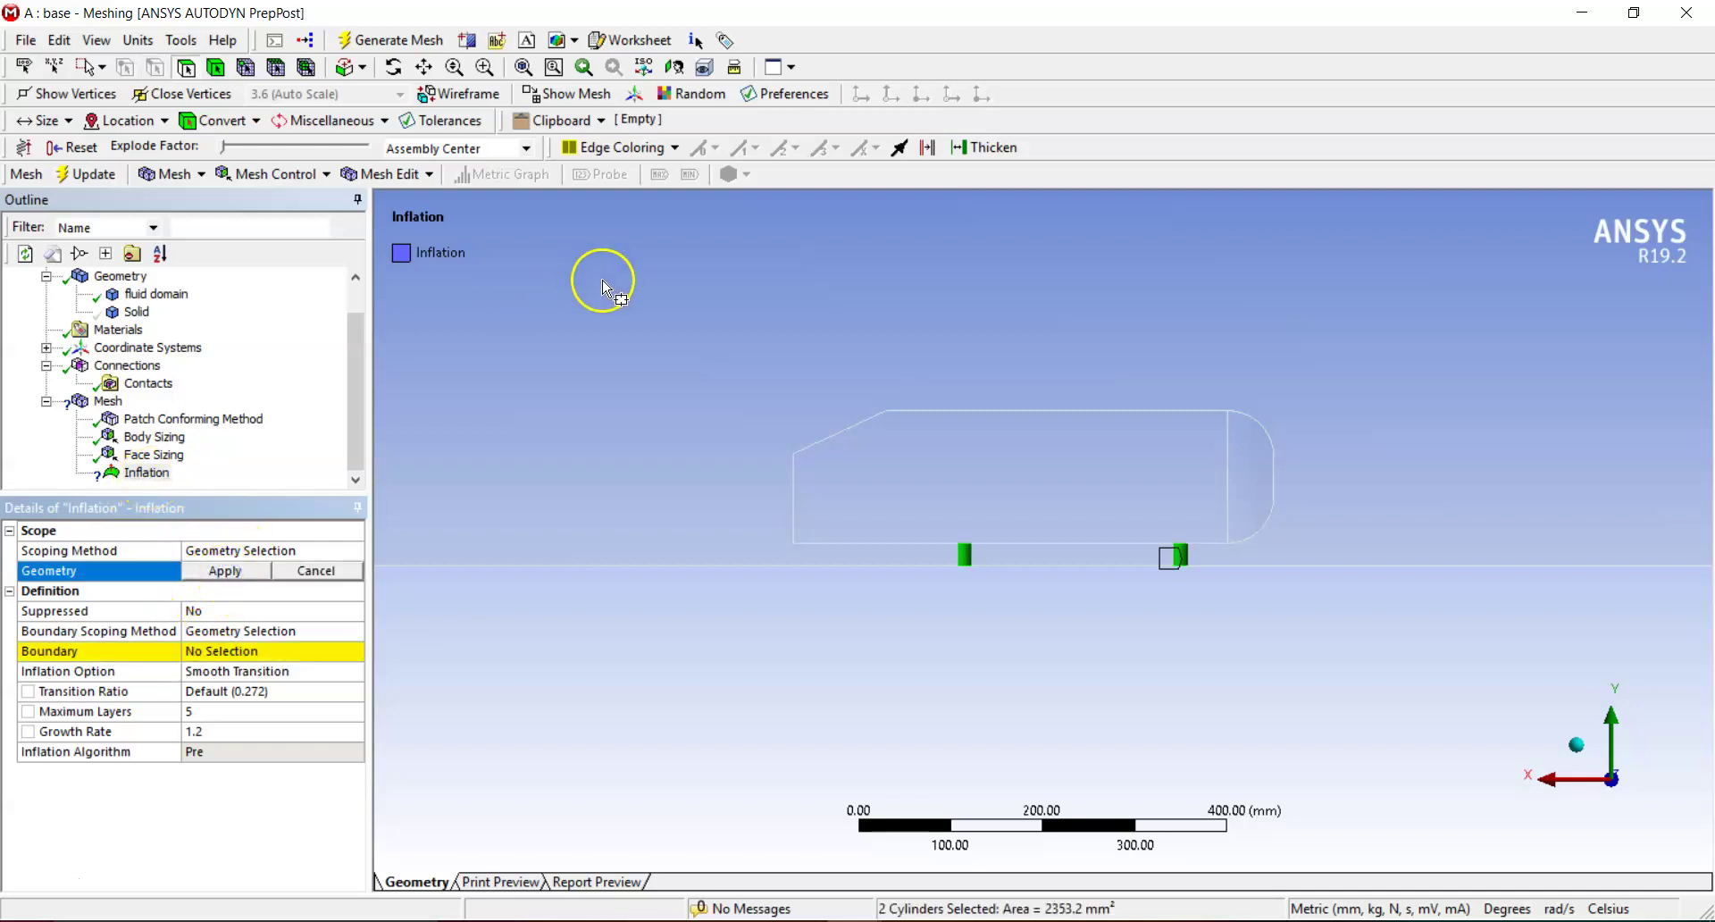
pyautogui.click(101, 67)
pyautogui.click(130, 82)
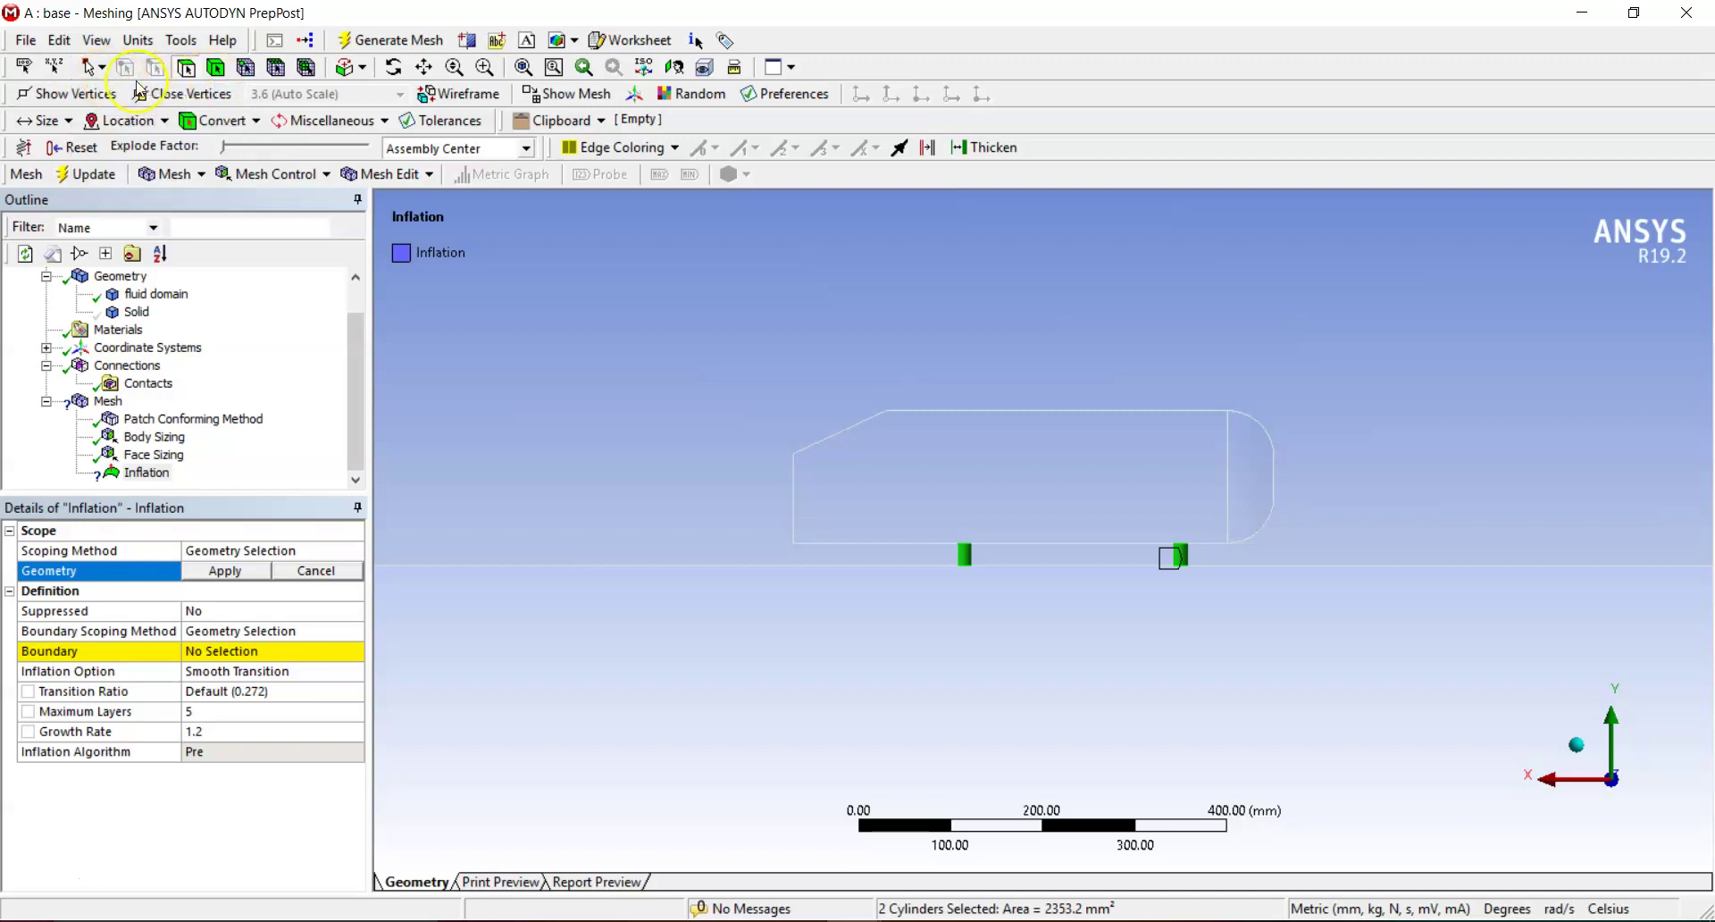
pyautogui.click(215, 67)
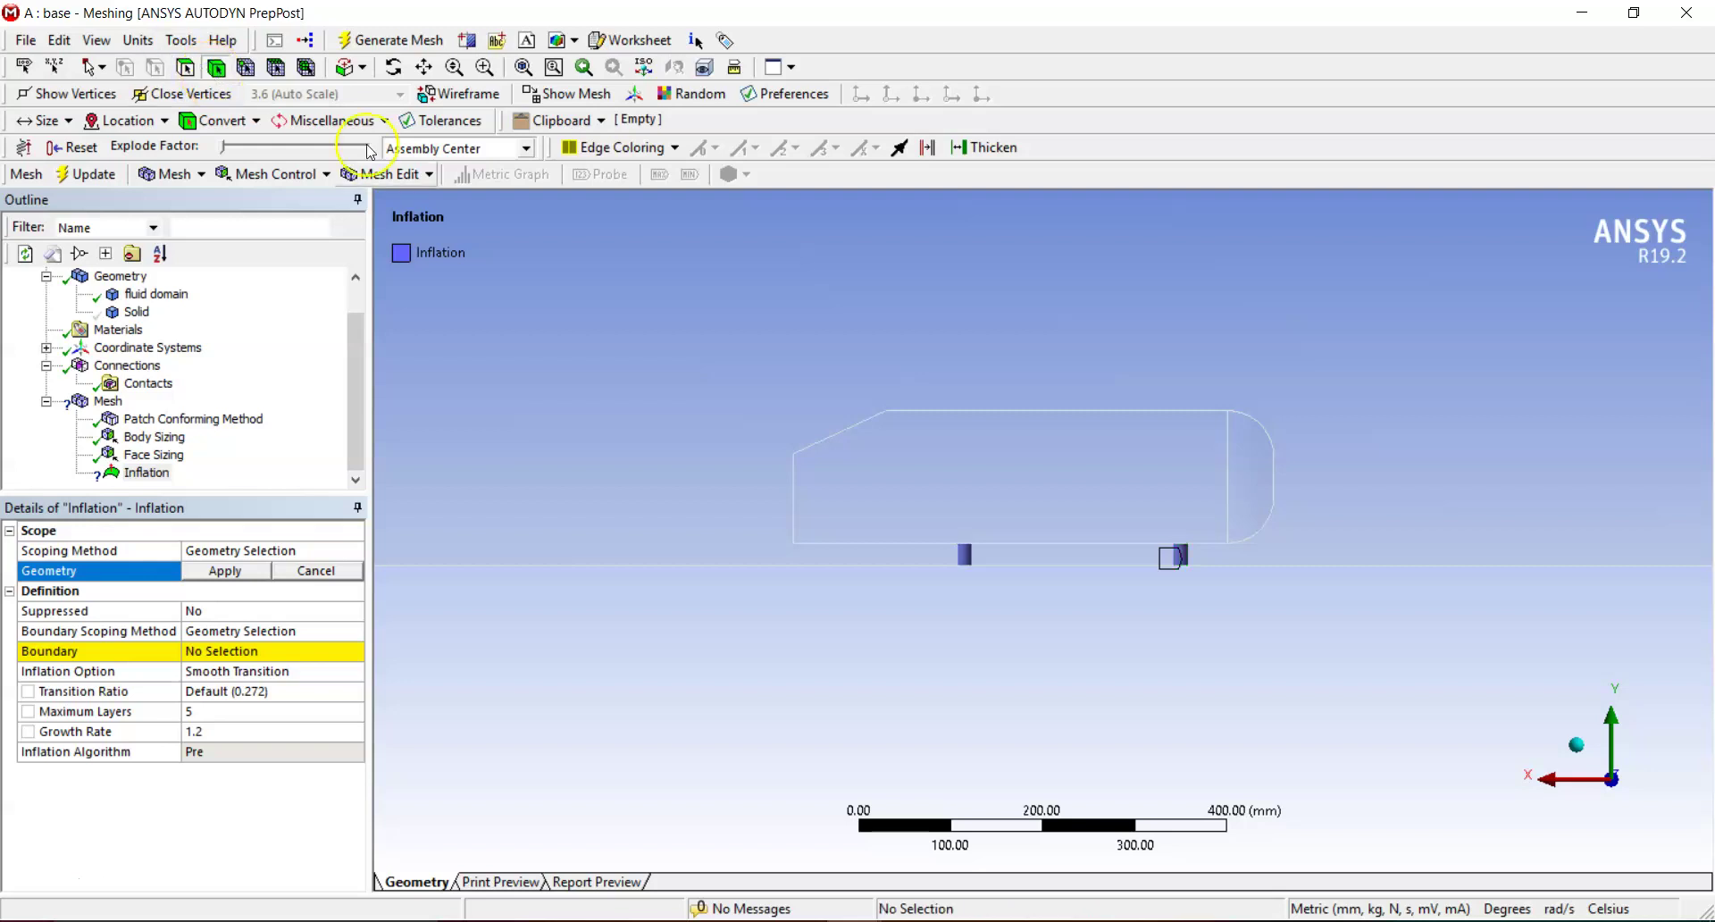
pyautogui.click(547, 264)
pyautogui.click(237, 572)
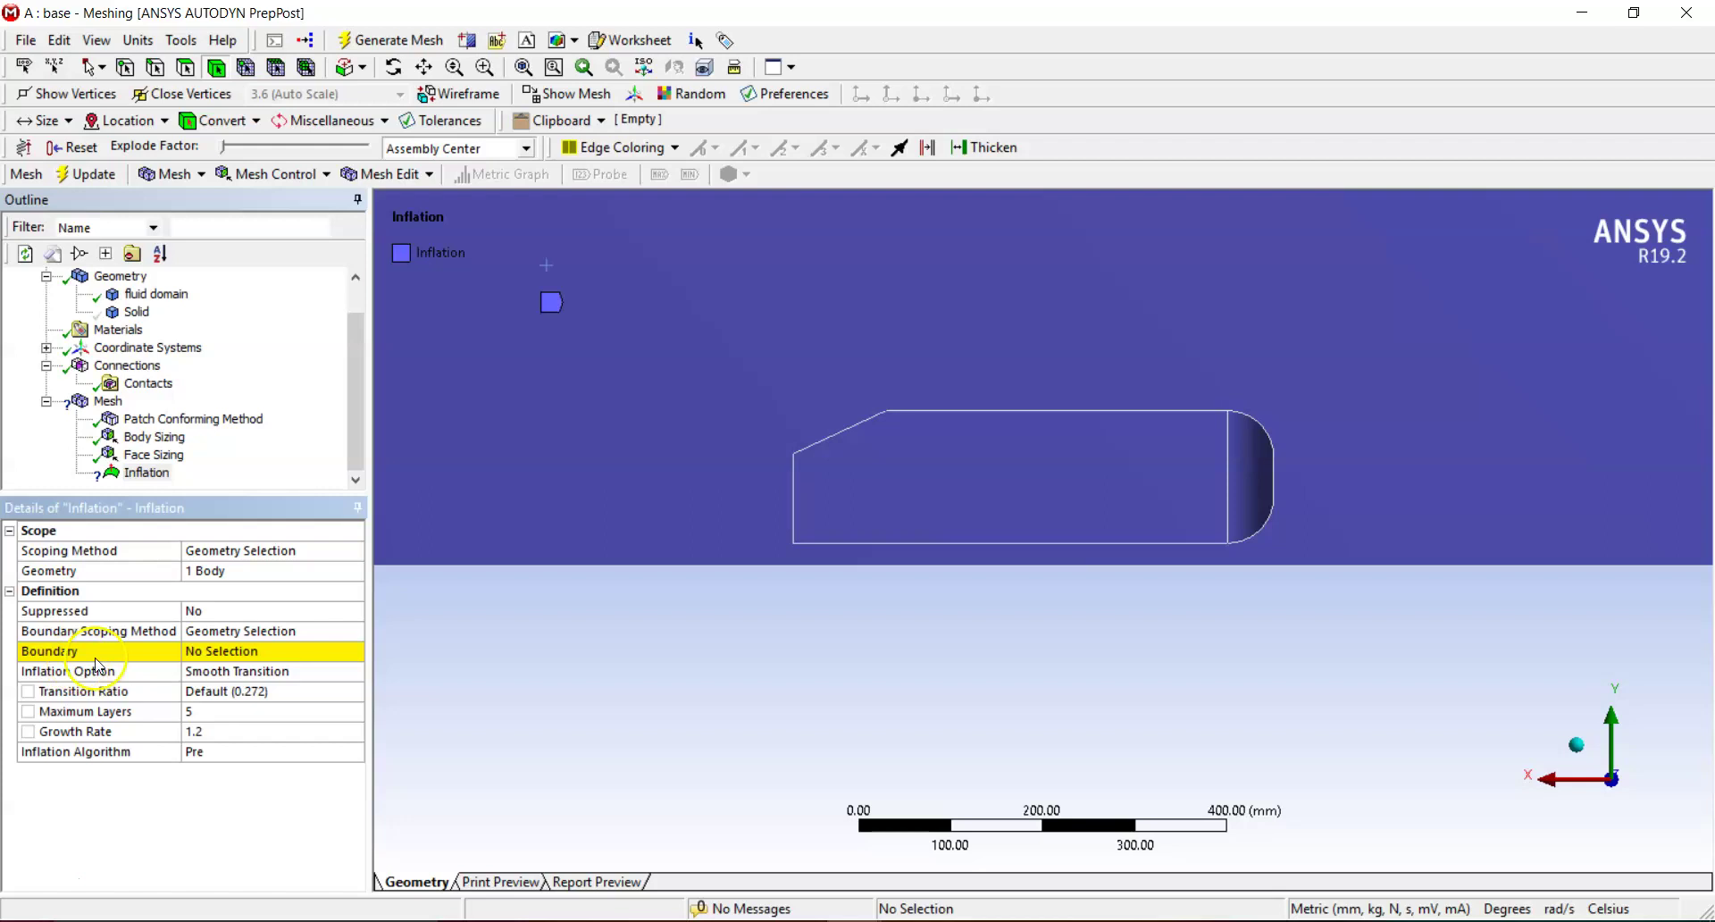
# Assign all faces of the body cutout as the inflation boundary using box selection.
pyautogui.click(200, 655)
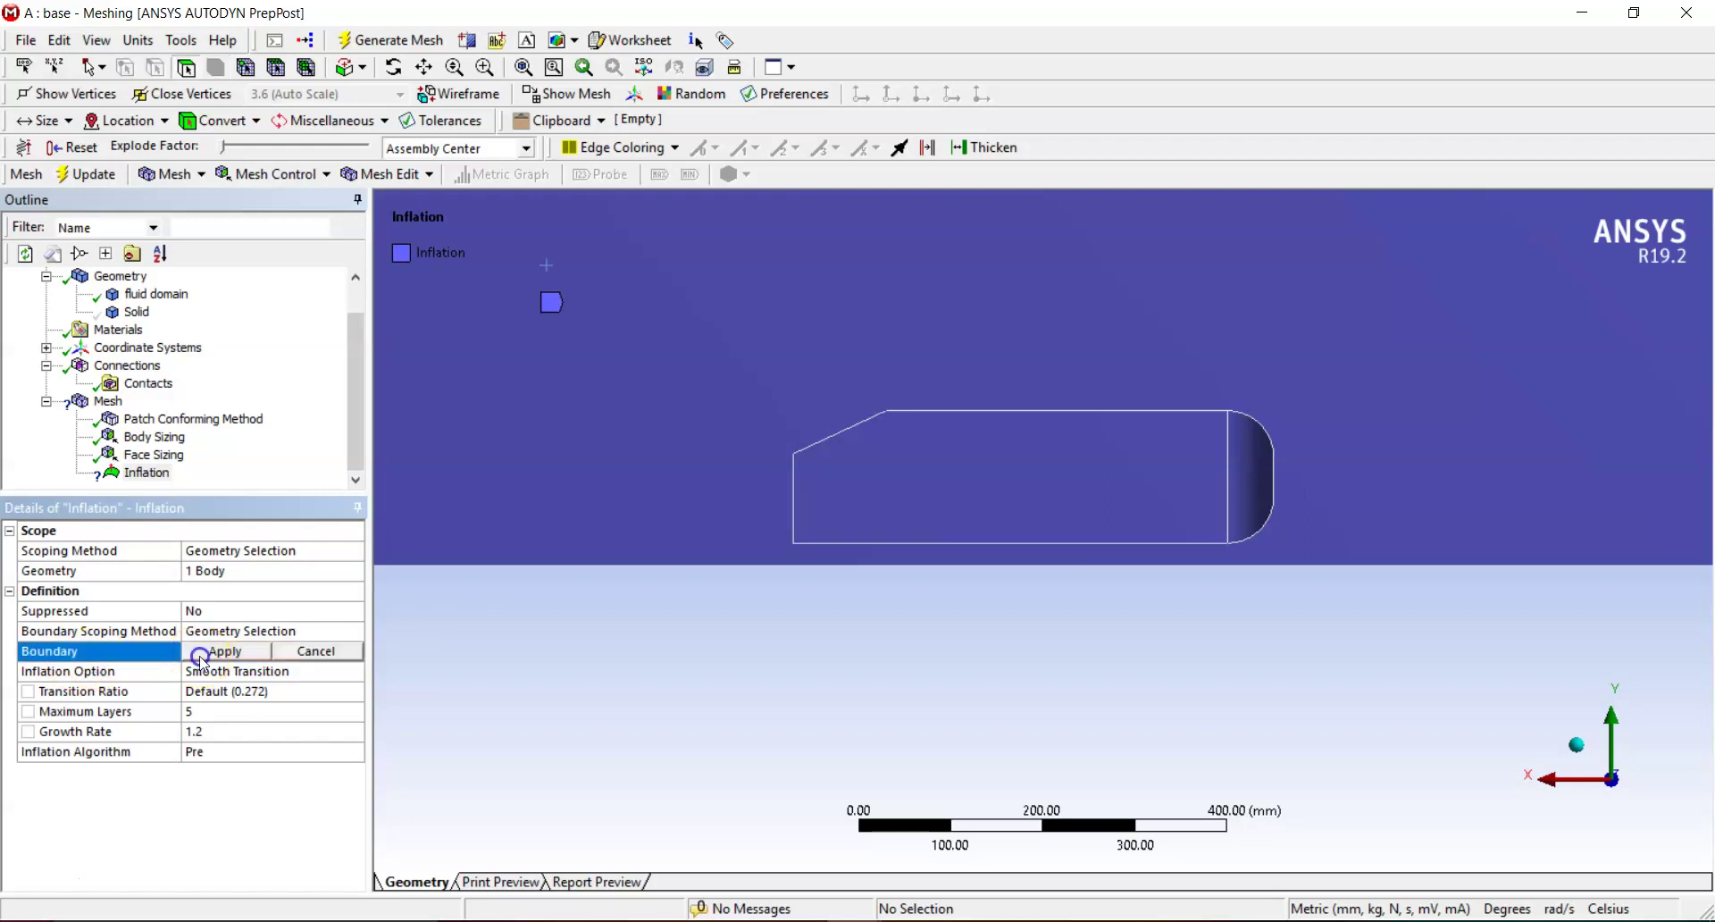
pyautogui.click(183, 68)
pyautogui.click(102, 68)
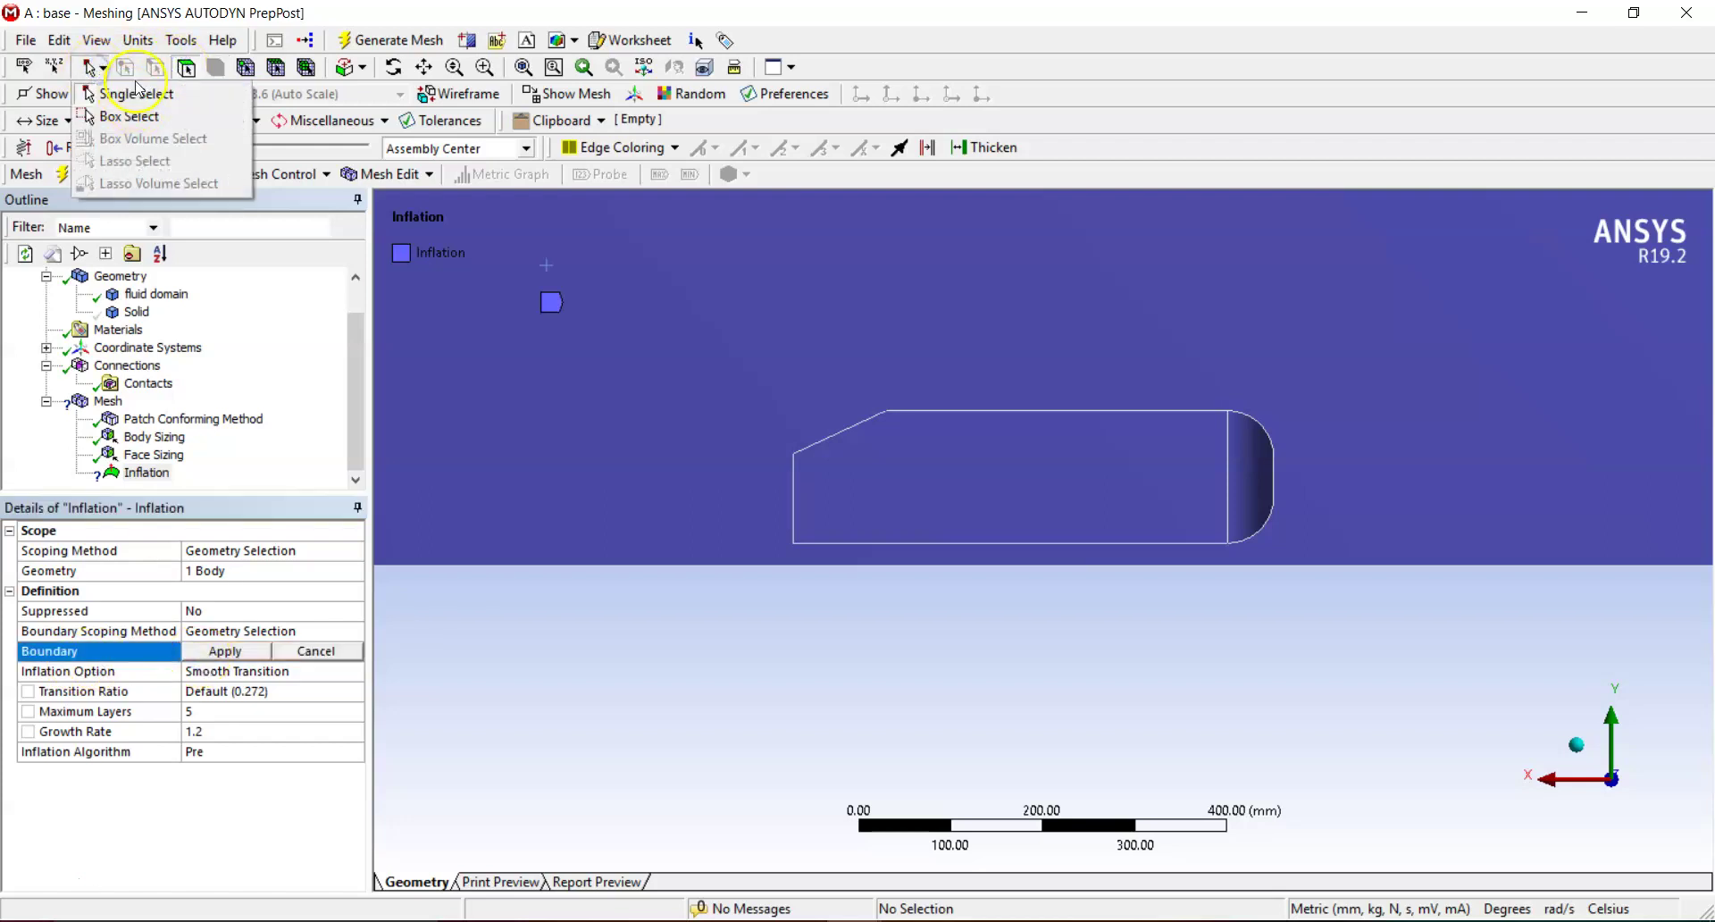
pyautogui.click(194, 71)
pyautogui.click(100, 68)
pyautogui.click(130, 116)
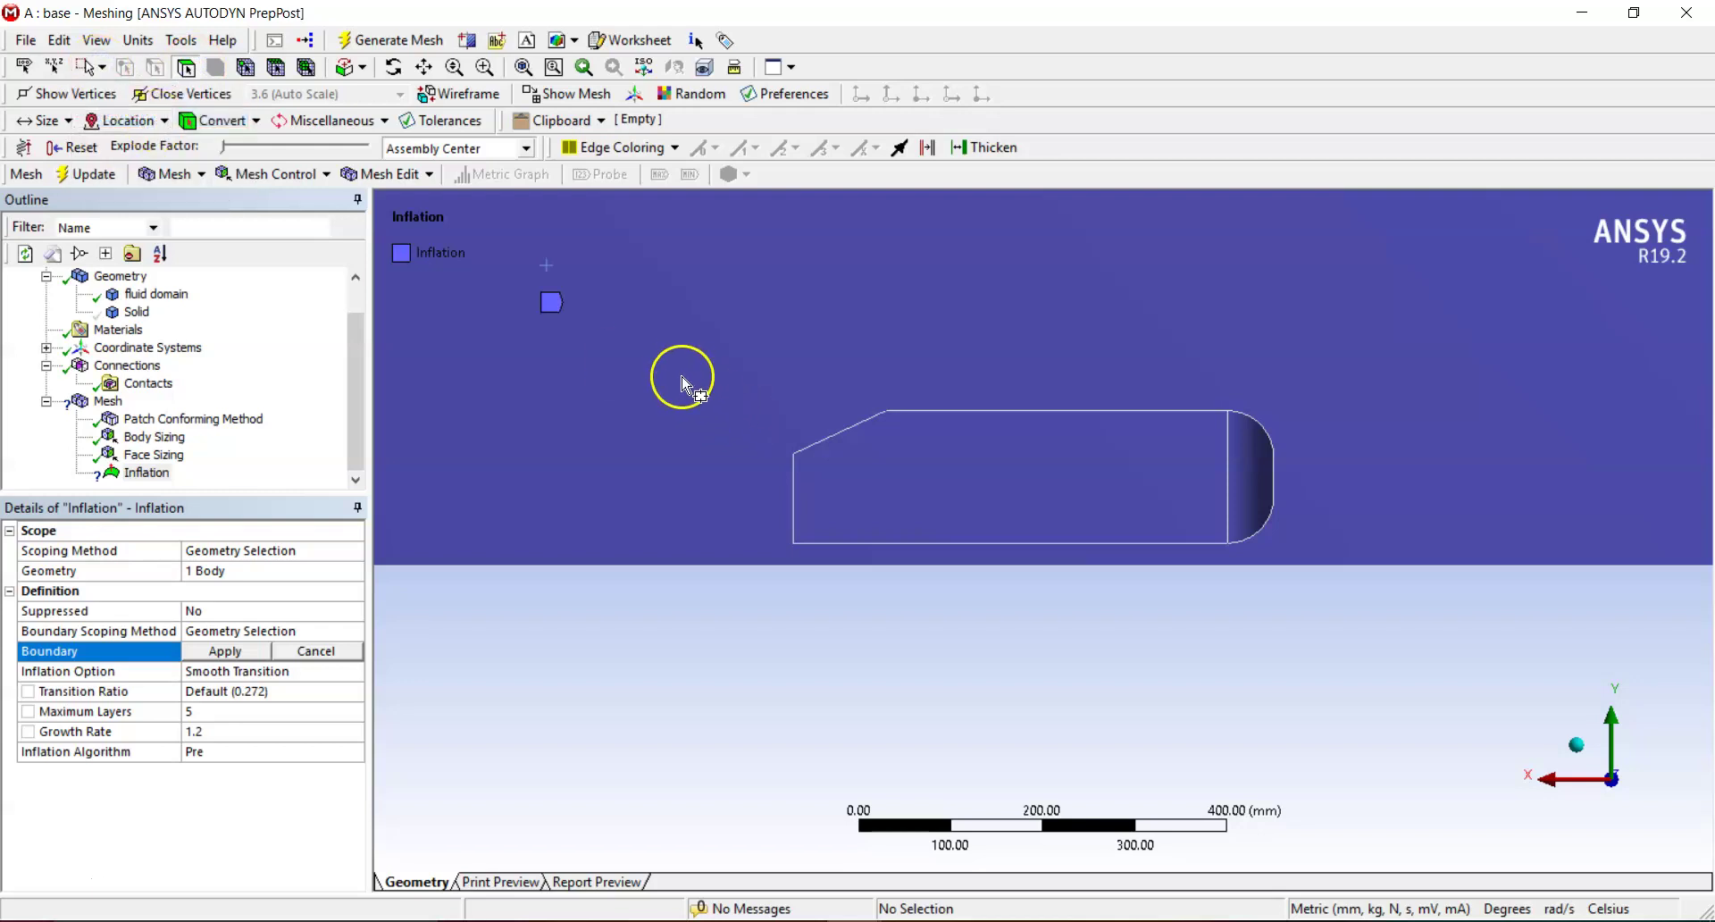
pyautogui.moveTo(694, 351); pyautogui.dragTo(1374, 652)
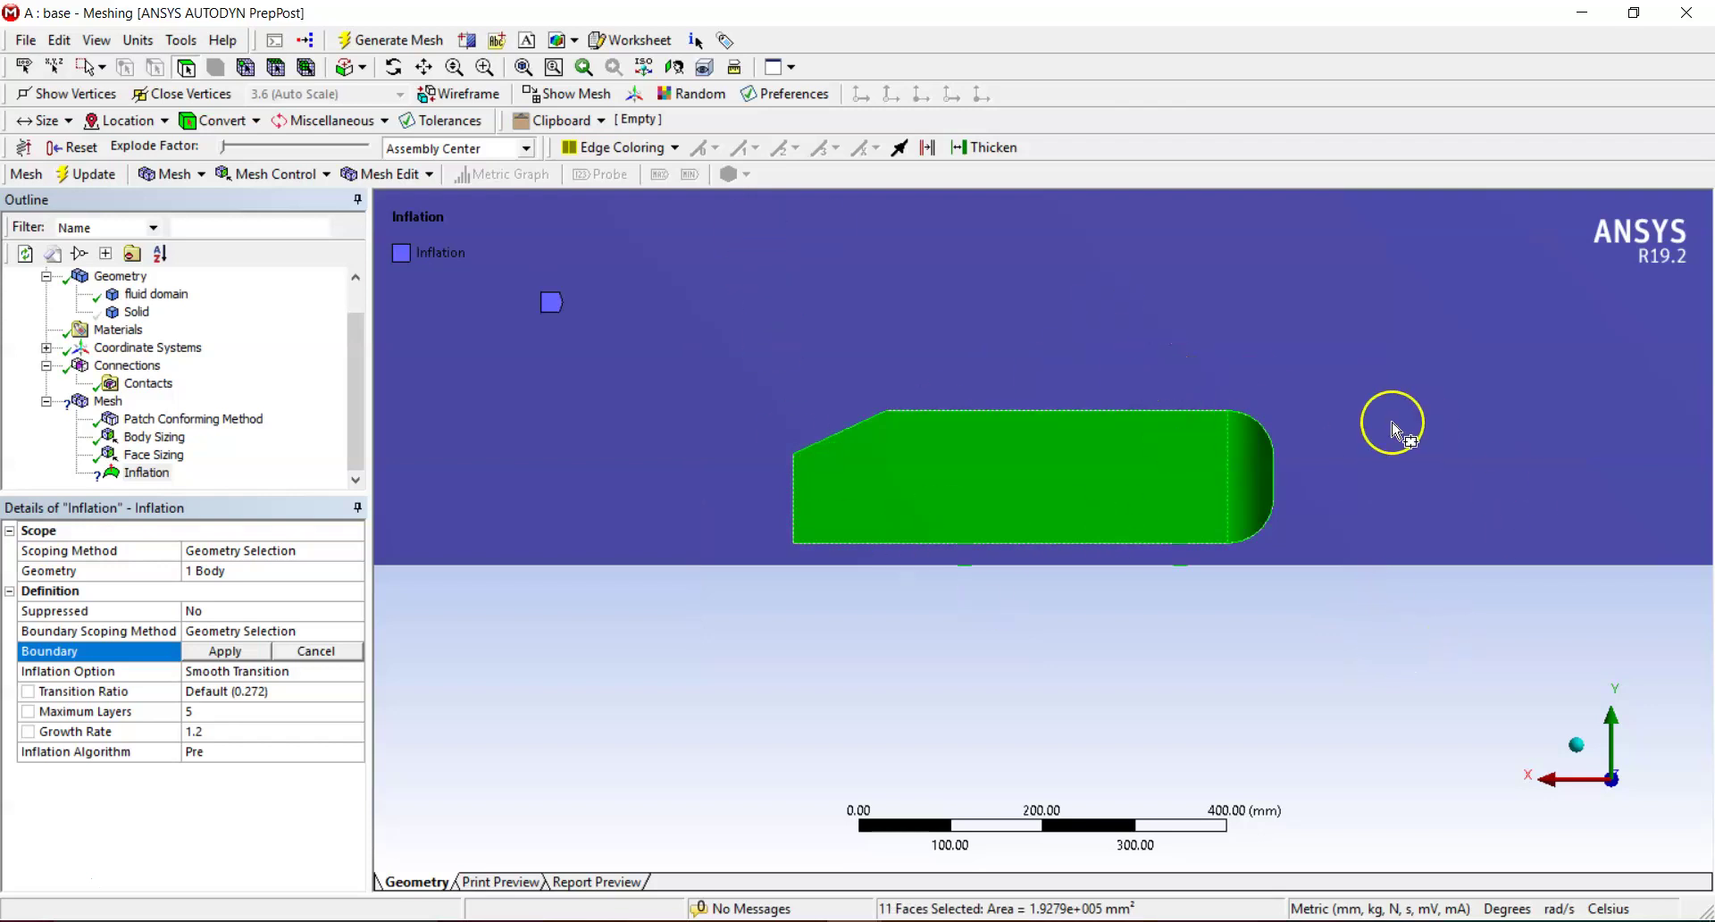
pyautogui.click(225, 651)
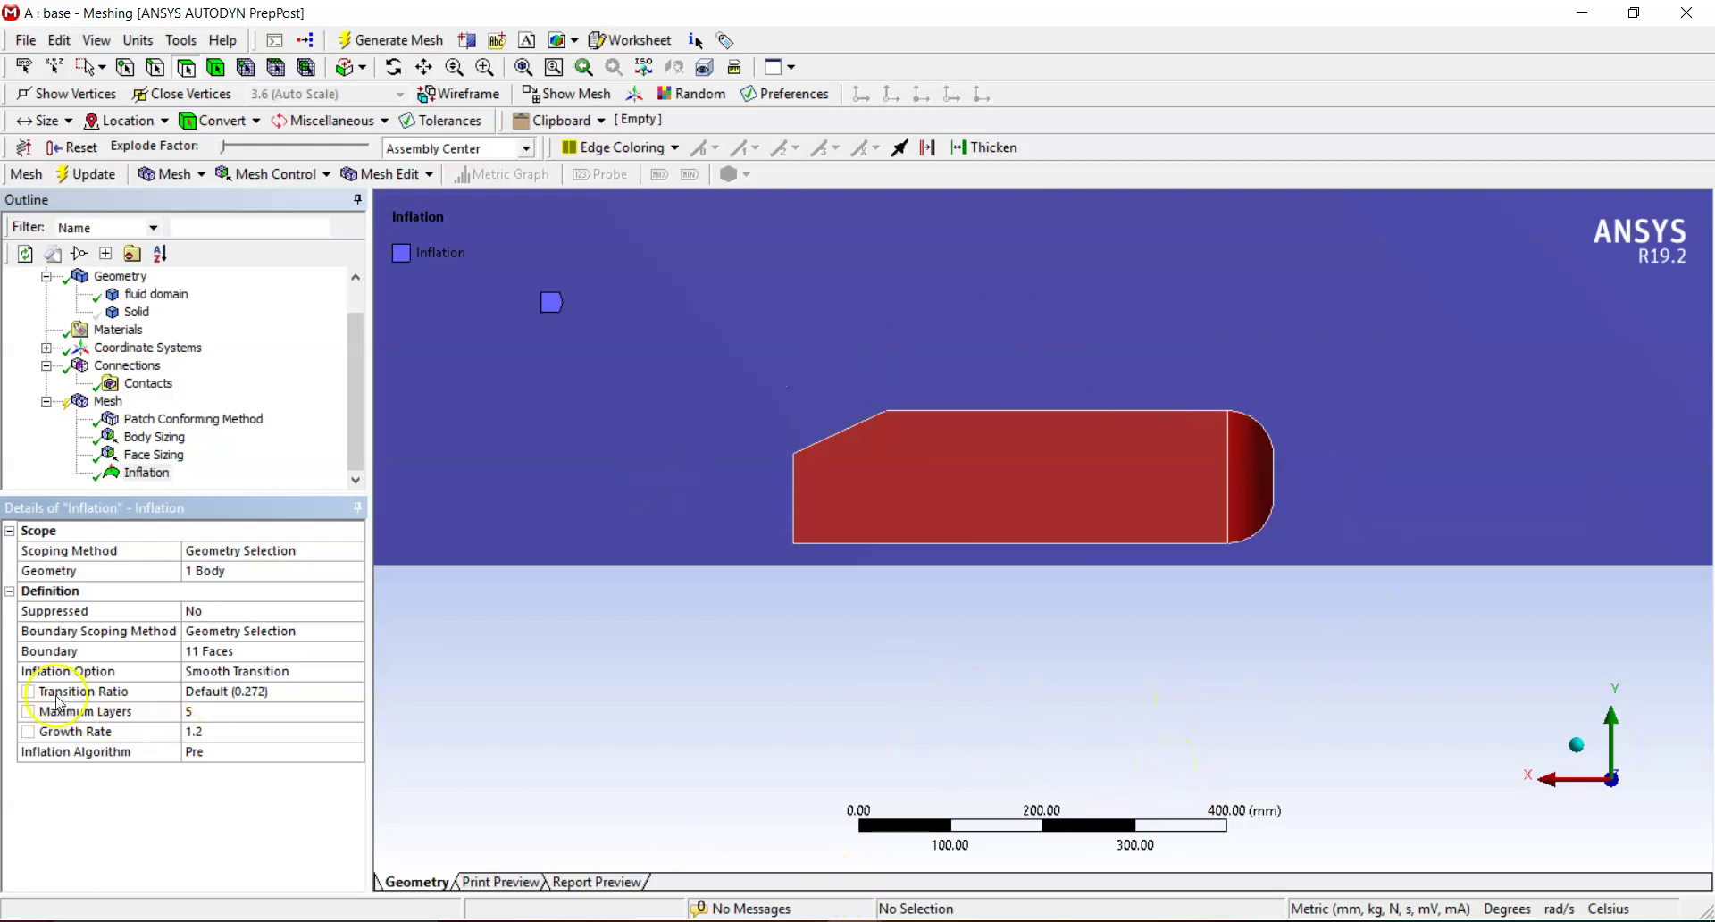
# Set the inflation option to First Layer Thickness with a first layer height of 7e-3 mm and 20 maximum layers.
pyautogui.click(258, 676)
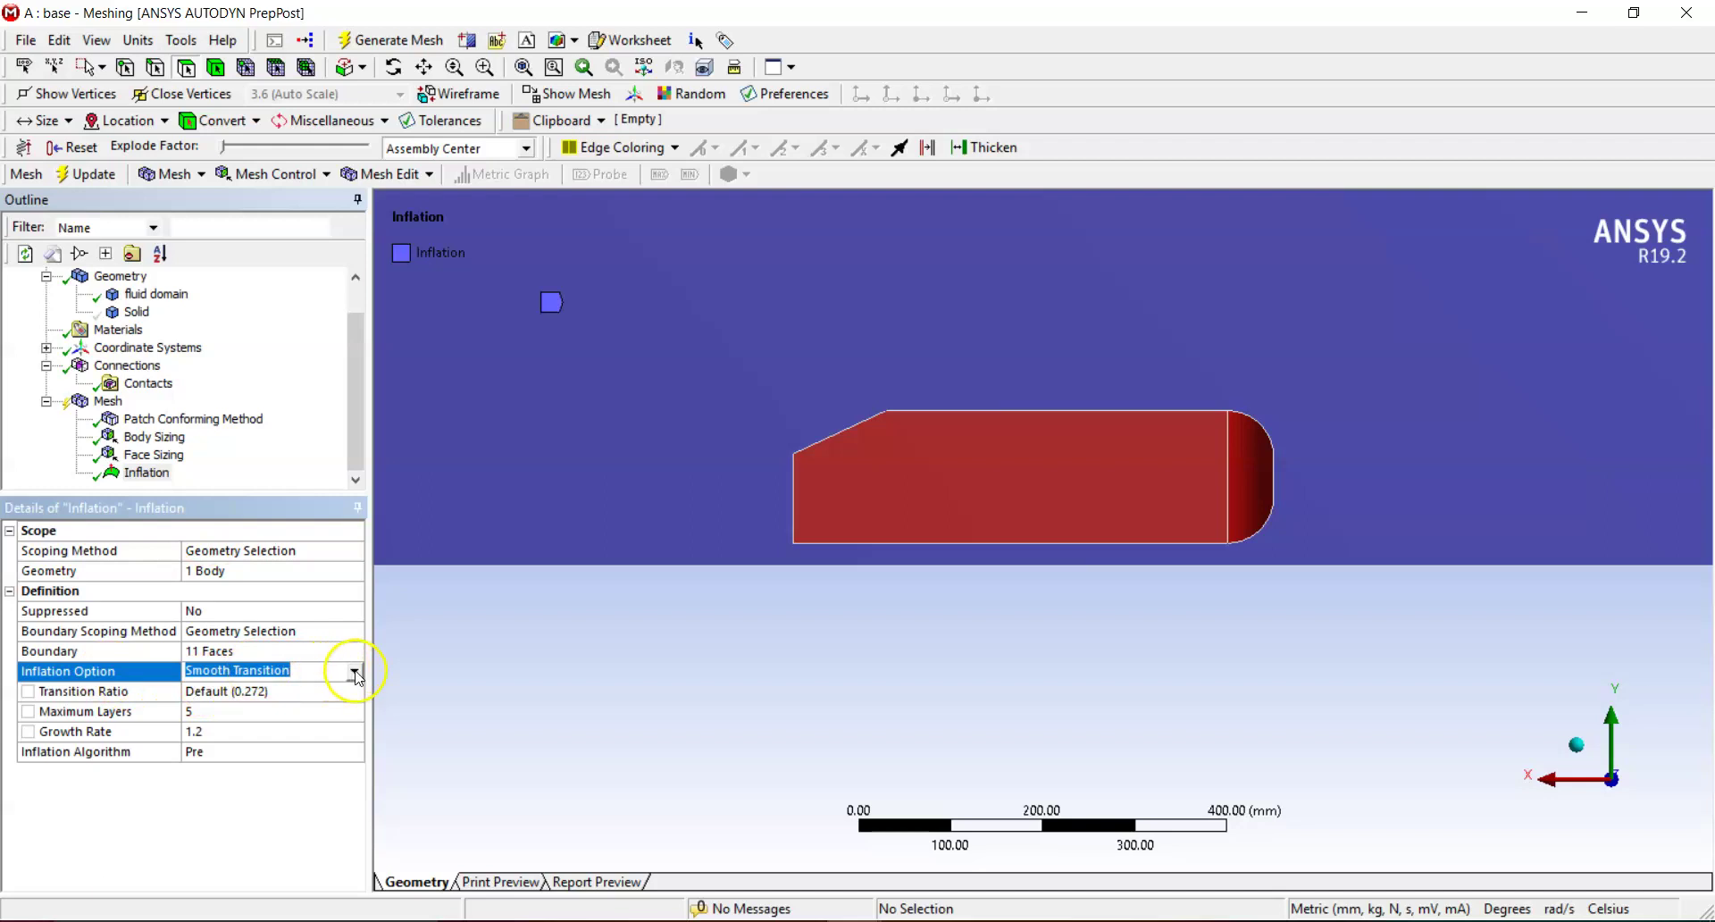
pyautogui.click(356, 670)
pyautogui.click(273, 709)
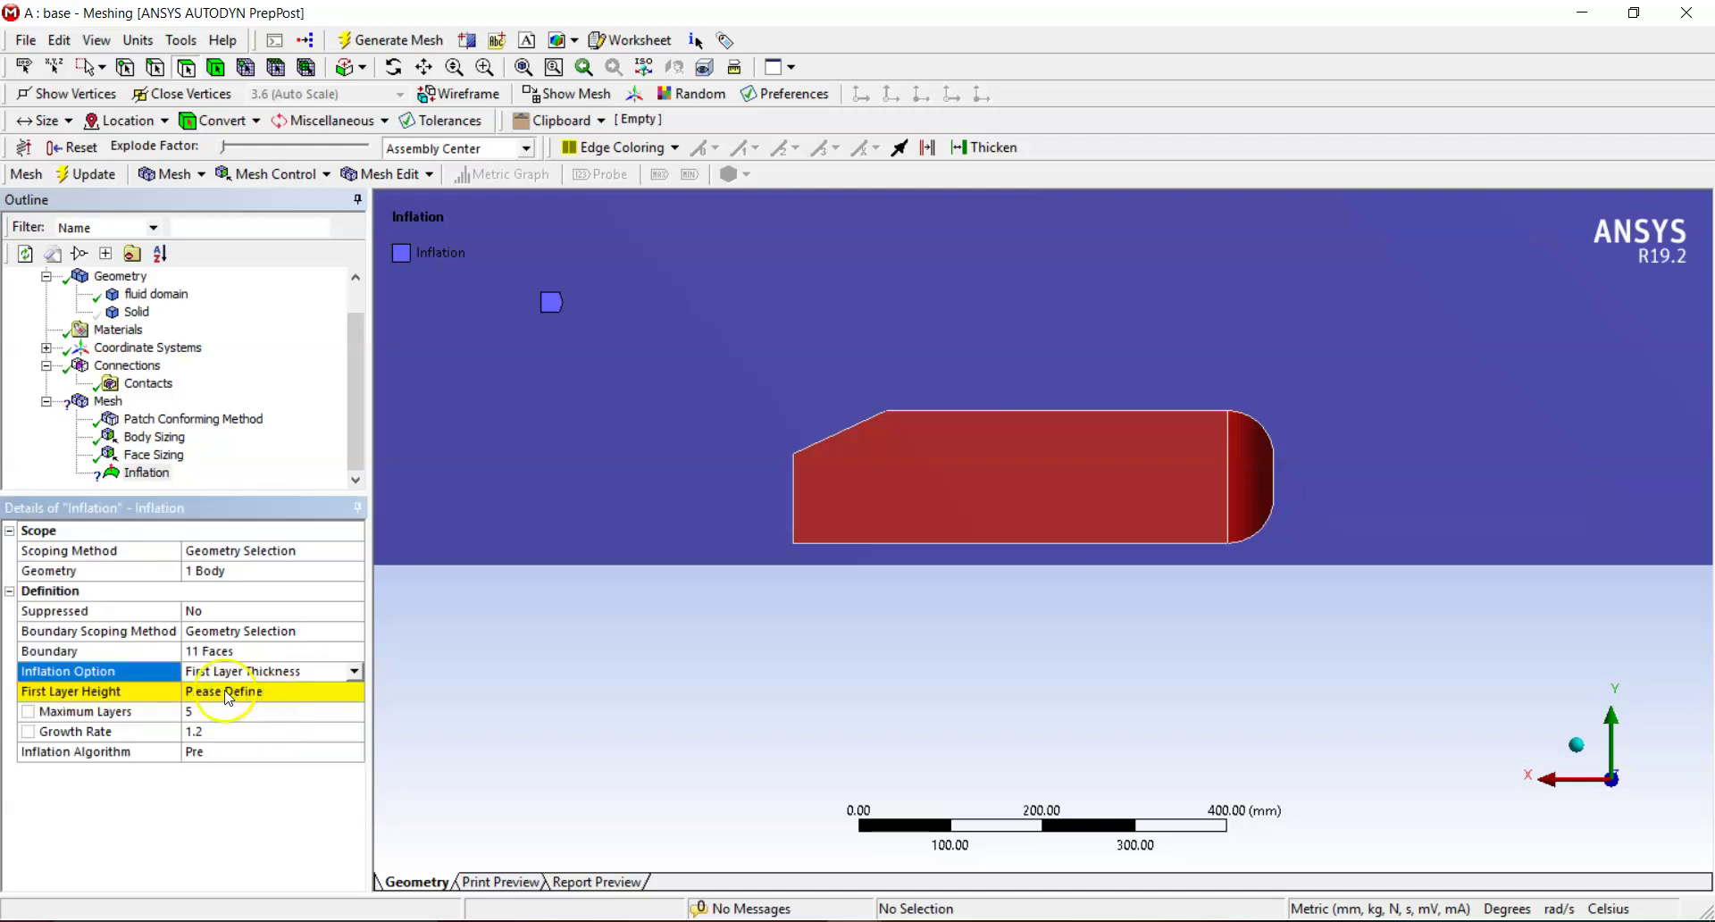
pyautogui.click(225, 692)
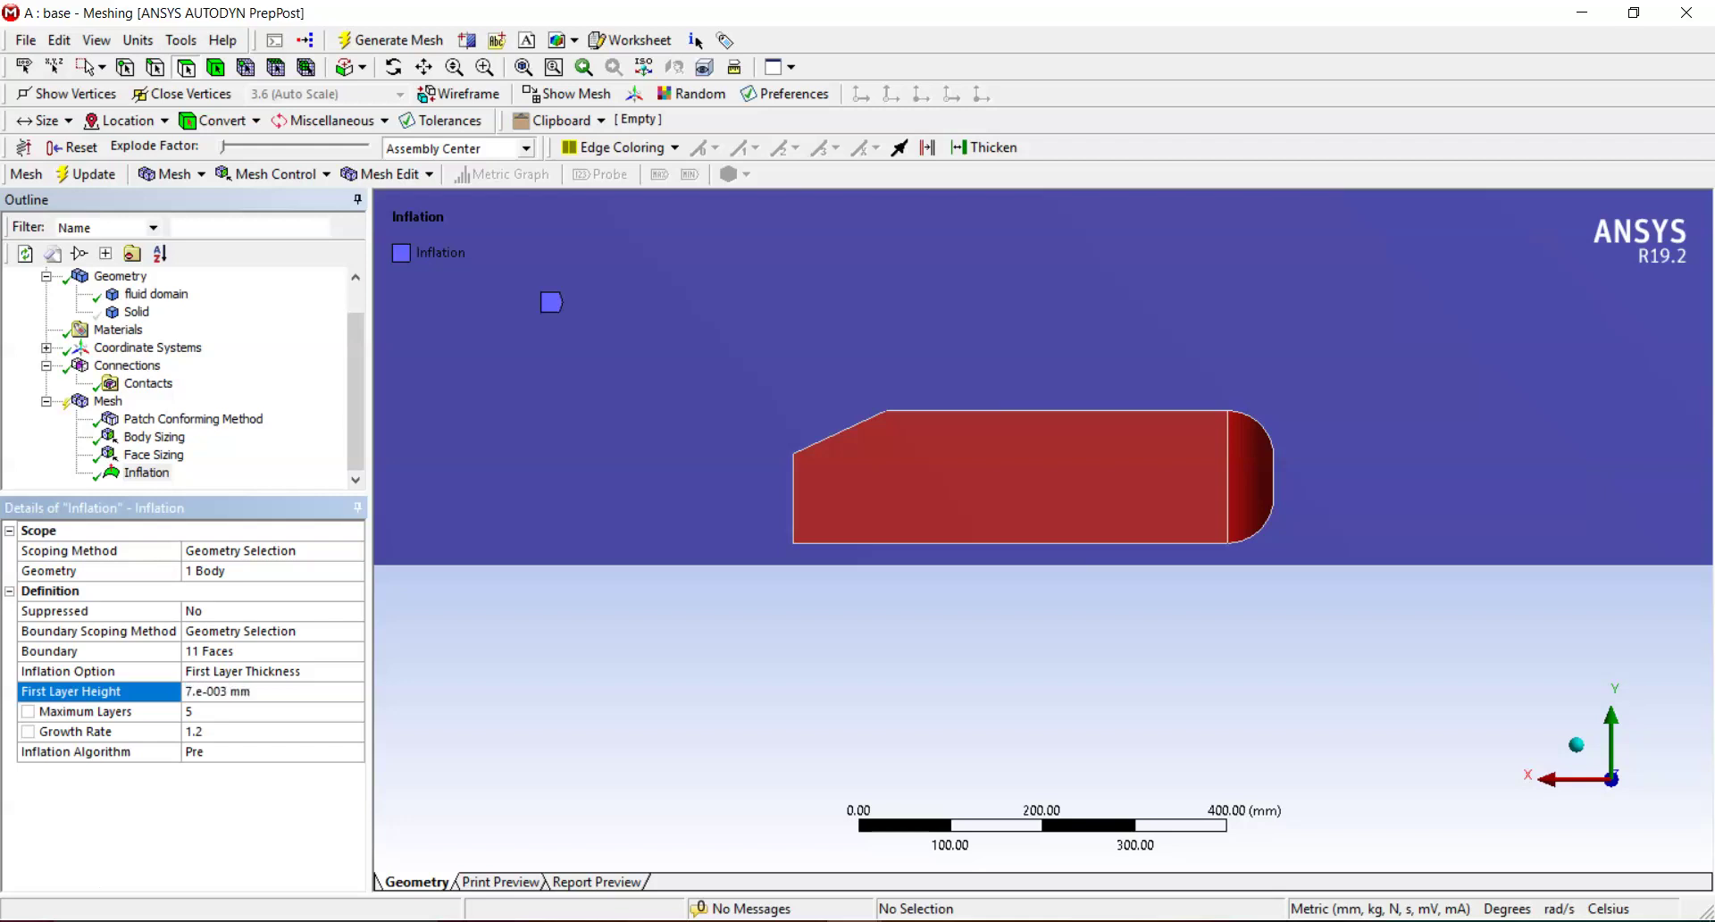
pyautogui.click(219, 712)
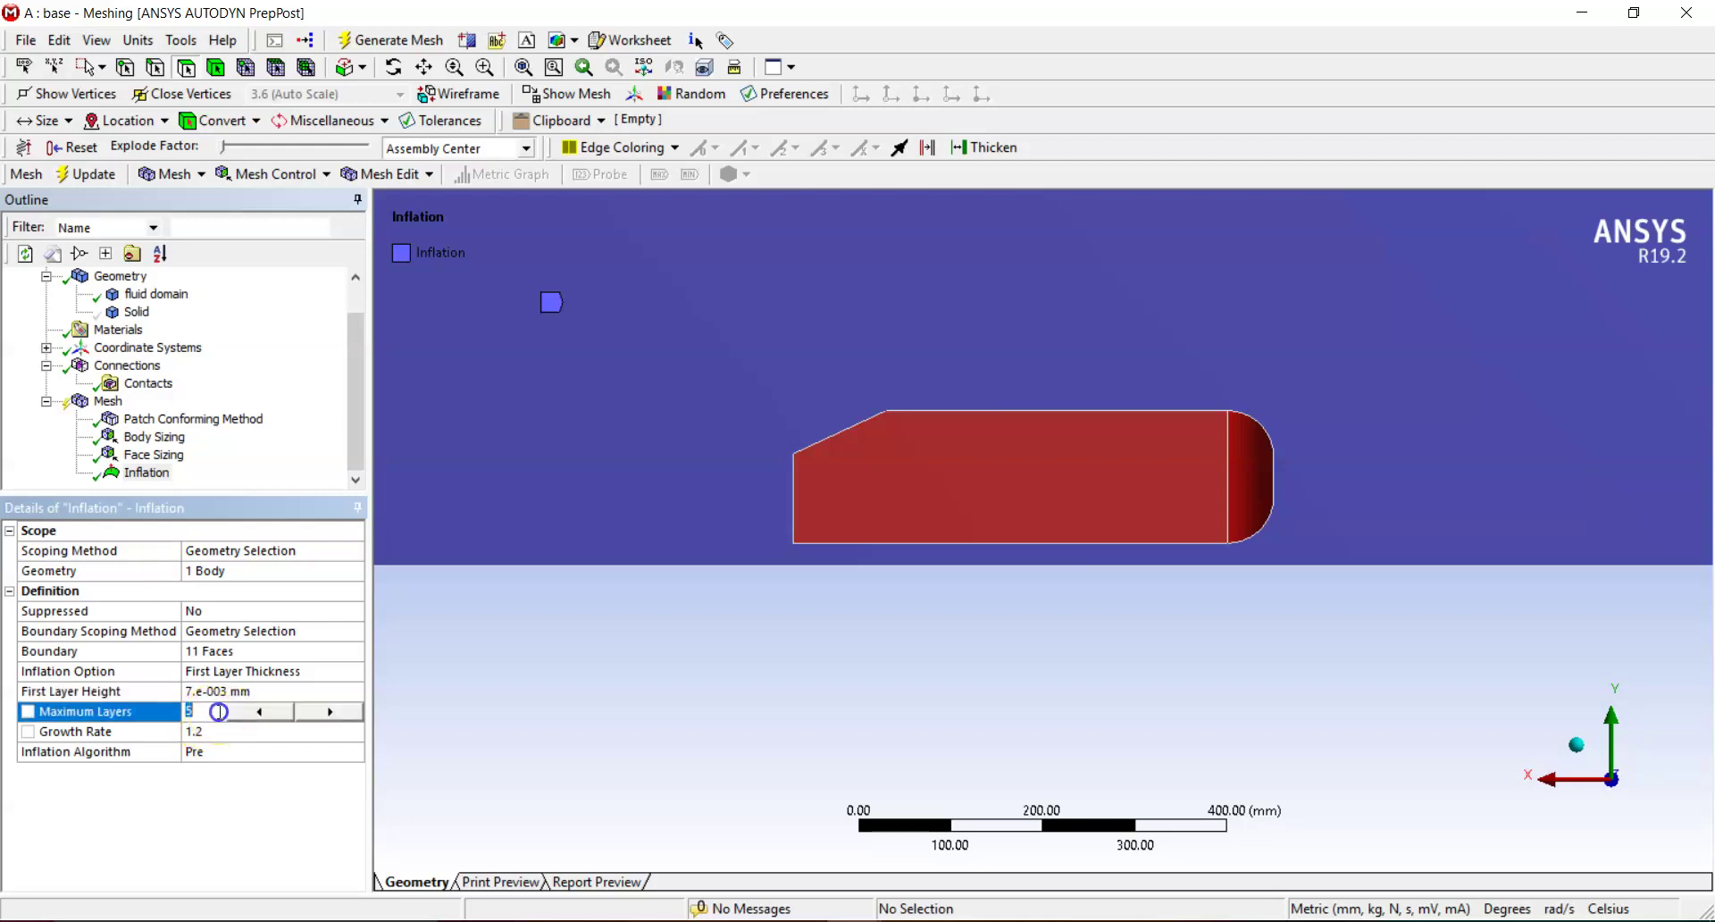
pyautogui.write('20')
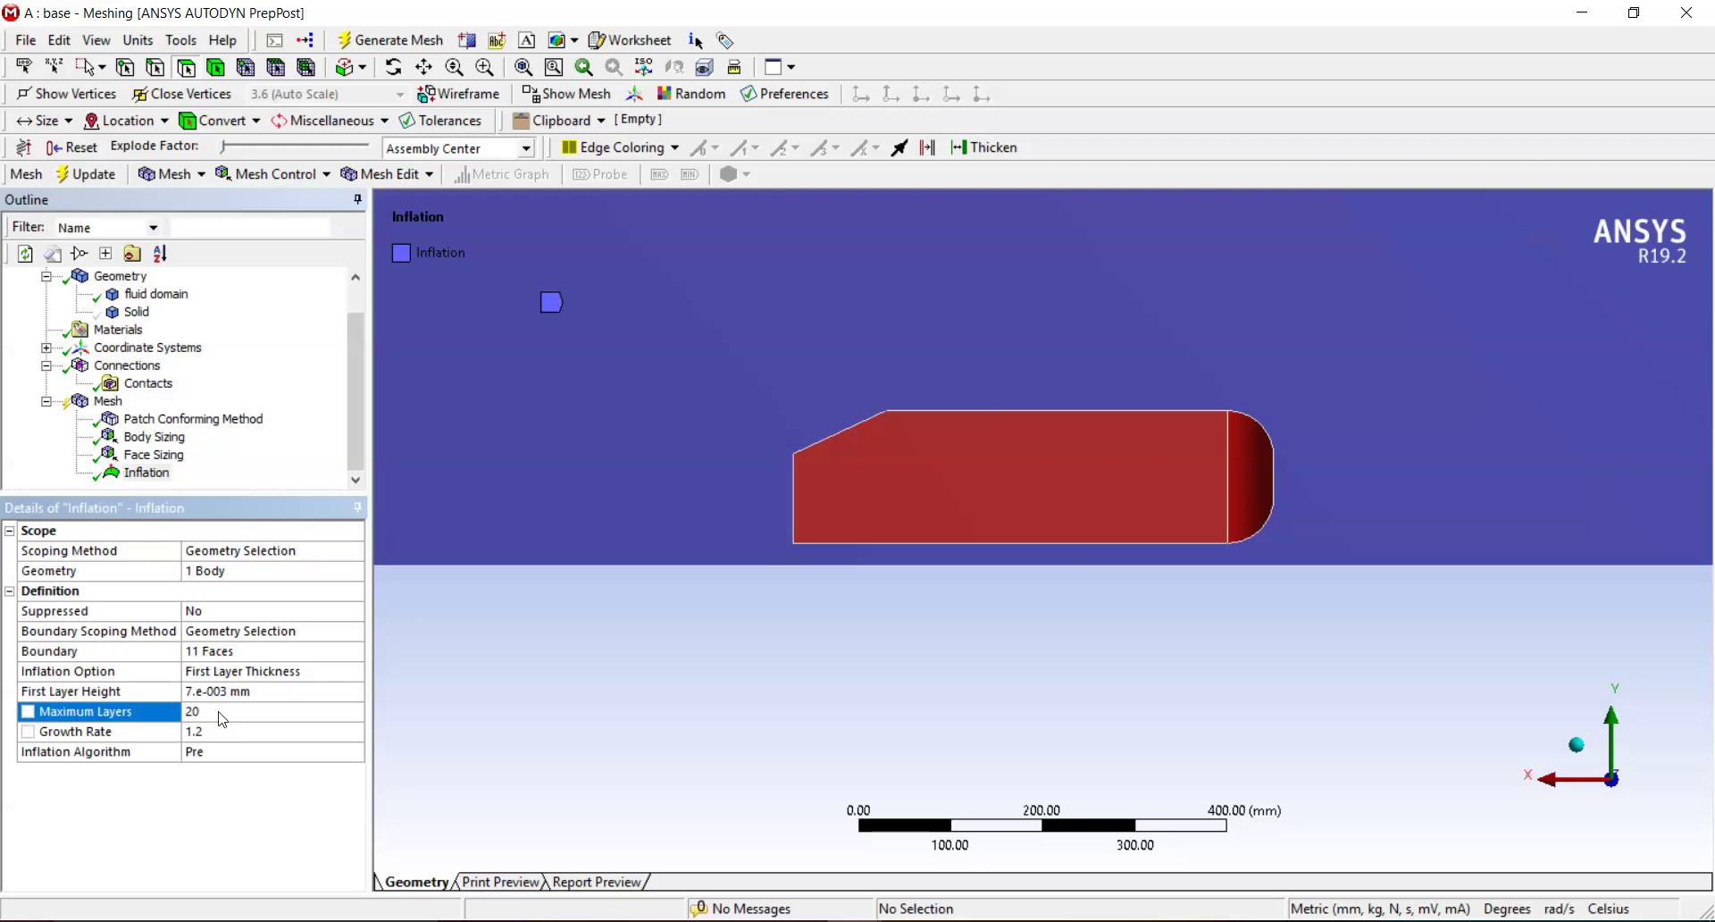
# Regenerate the mesh with the inflation control, display it, and return the selection mode to Single Select.
pyautogui.click(399, 40)
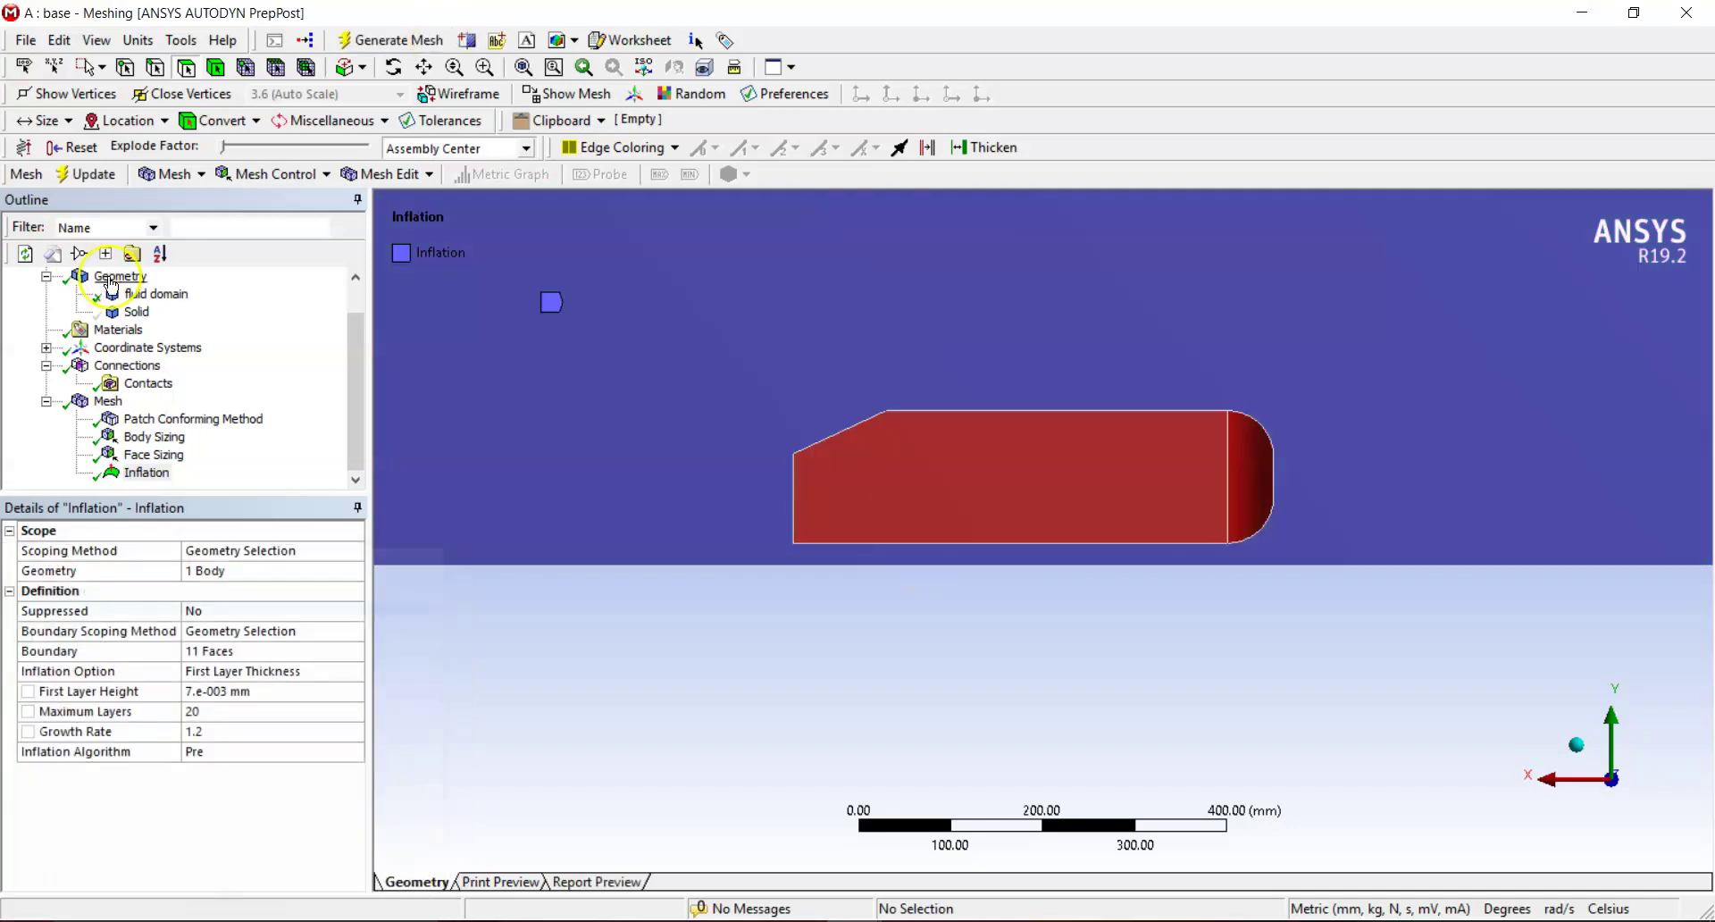
pyautogui.click(109, 401)
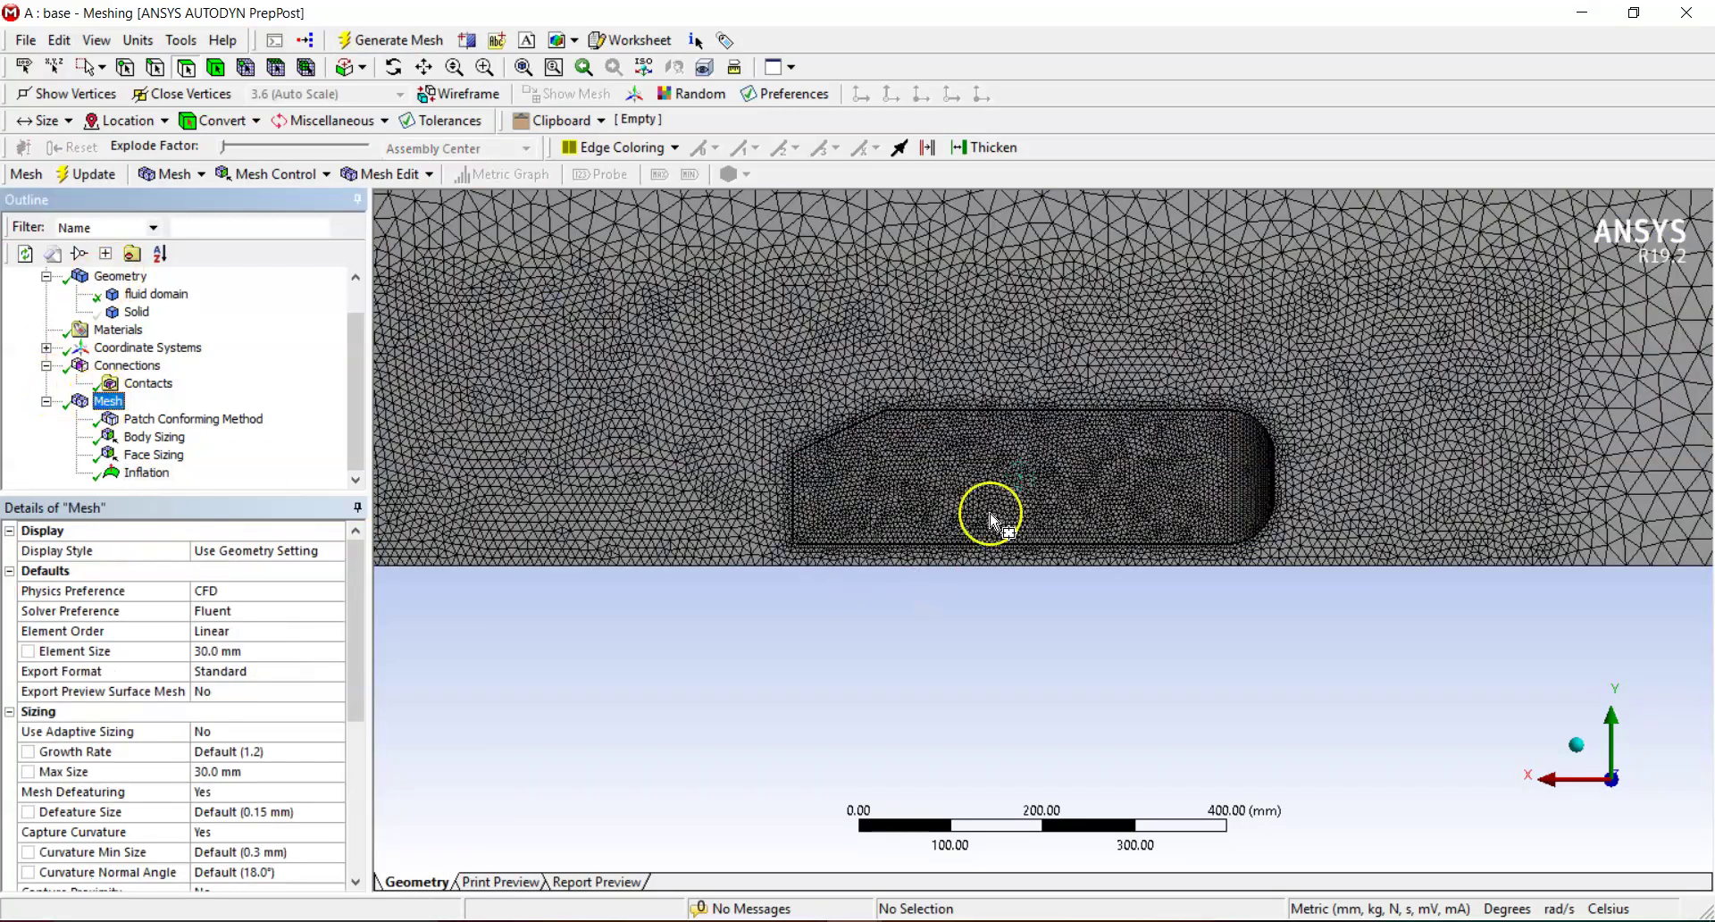
pyautogui.click(93, 71)
pyautogui.click(118, 86)
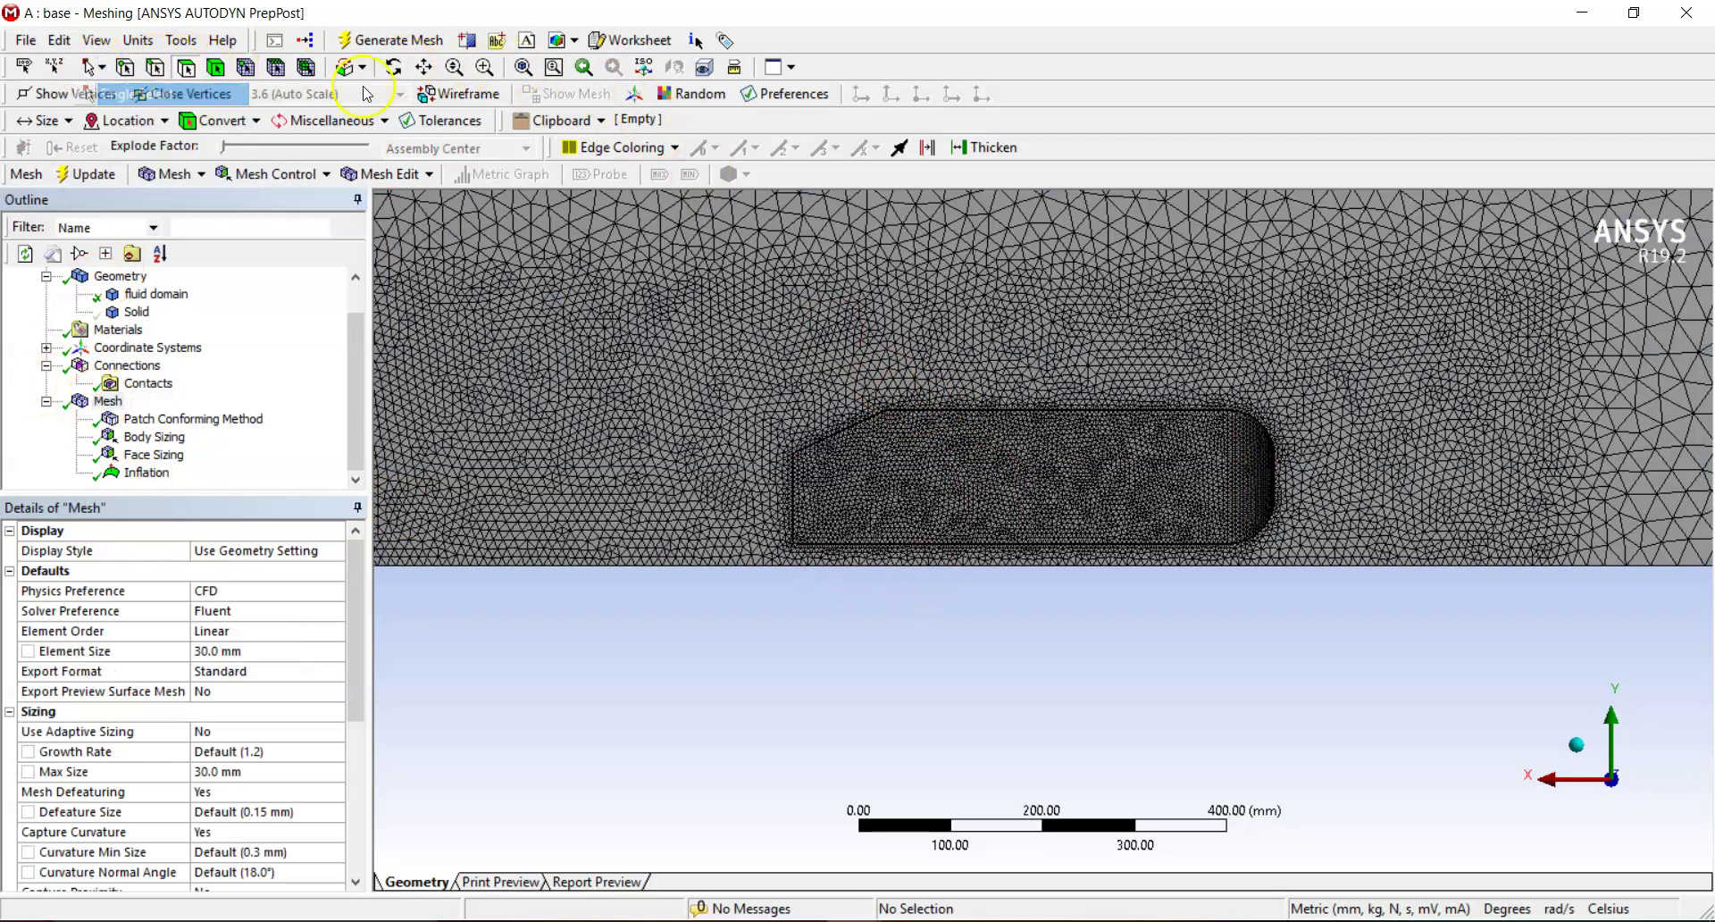
# Examine the inflation layers on the symmetry side at the body wall, from the thinnest first layer out to the tetrahedra.
pyautogui.click(485, 68)
pyautogui.moveTo(983, 432); pyautogui.dragTo(938, 503)
pyautogui.moveTo(527, 520); pyautogui.dragTo(861, 754)
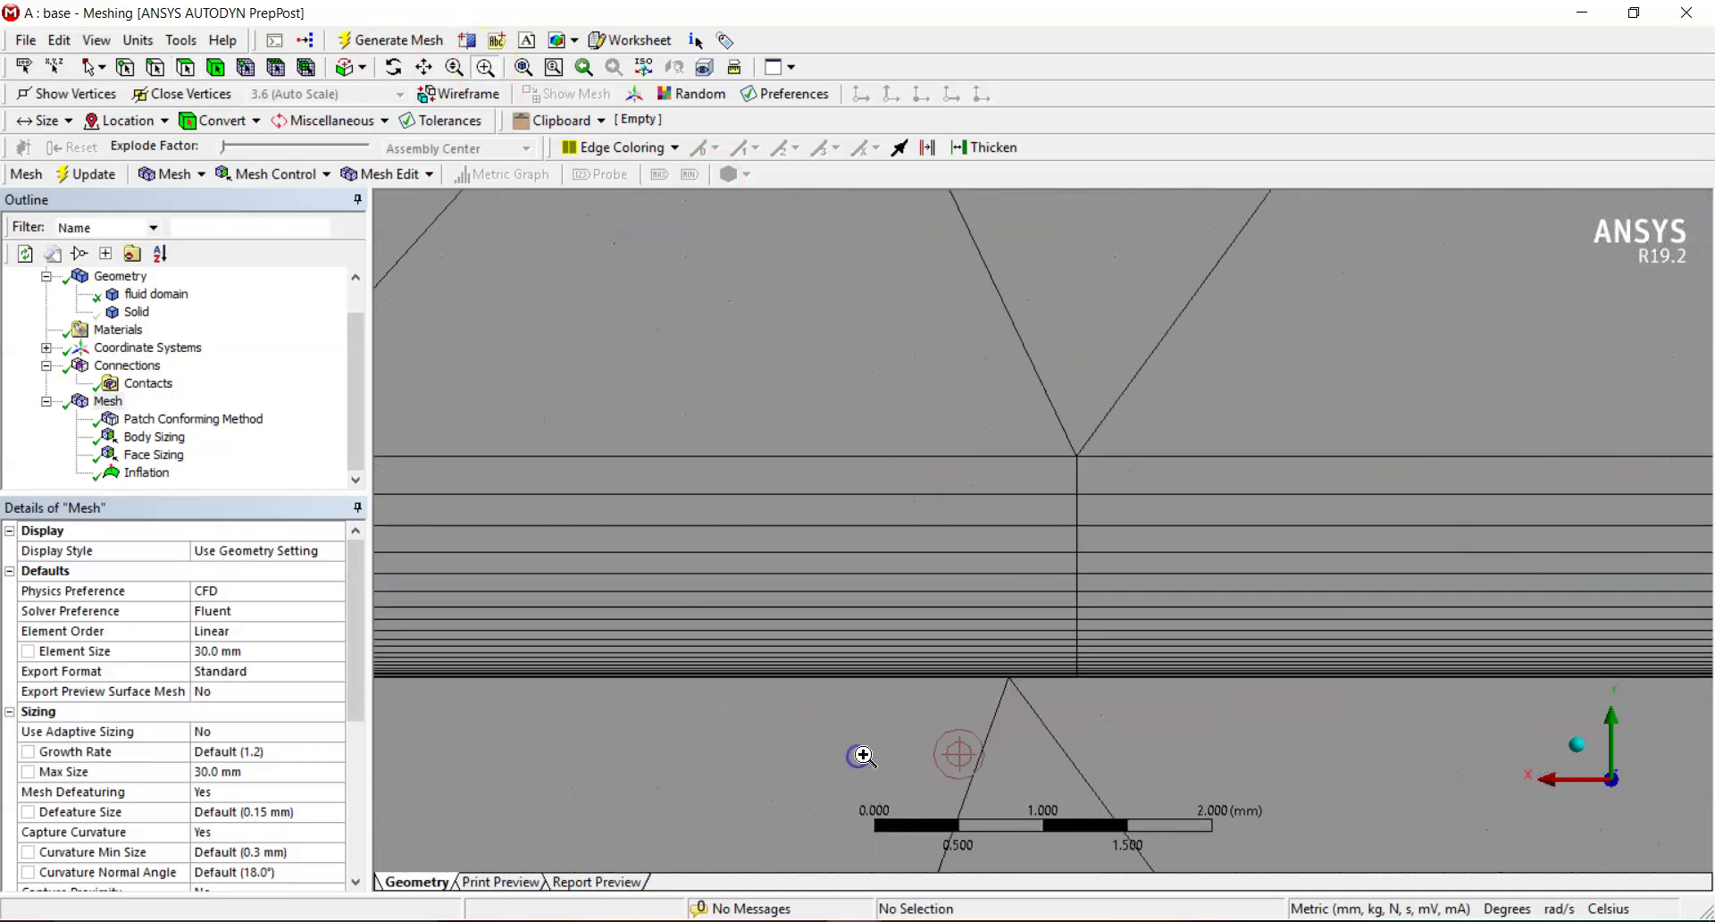
pyautogui.moveTo(978, 580); pyautogui.dragTo(1197, 710)
pyautogui.moveTo(929, 588); pyautogui.dragTo(1027, 689)
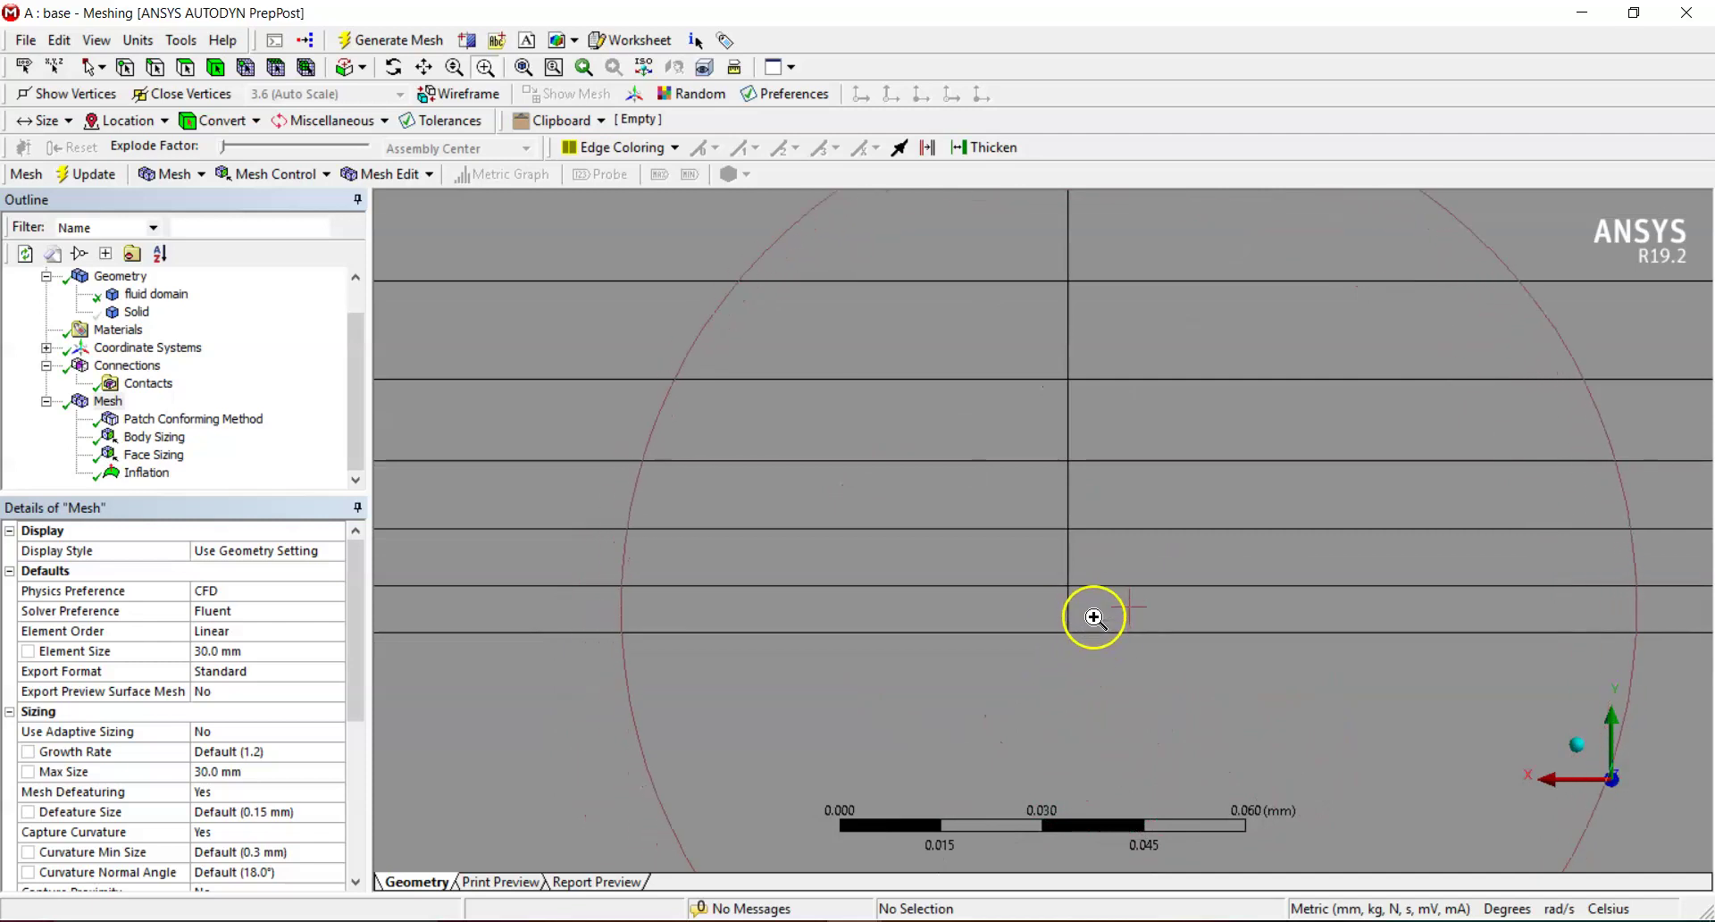
pyautogui.click(454, 67)
pyautogui.moveTo(1125, 561); pyautogui.dragTo(1056, 366)
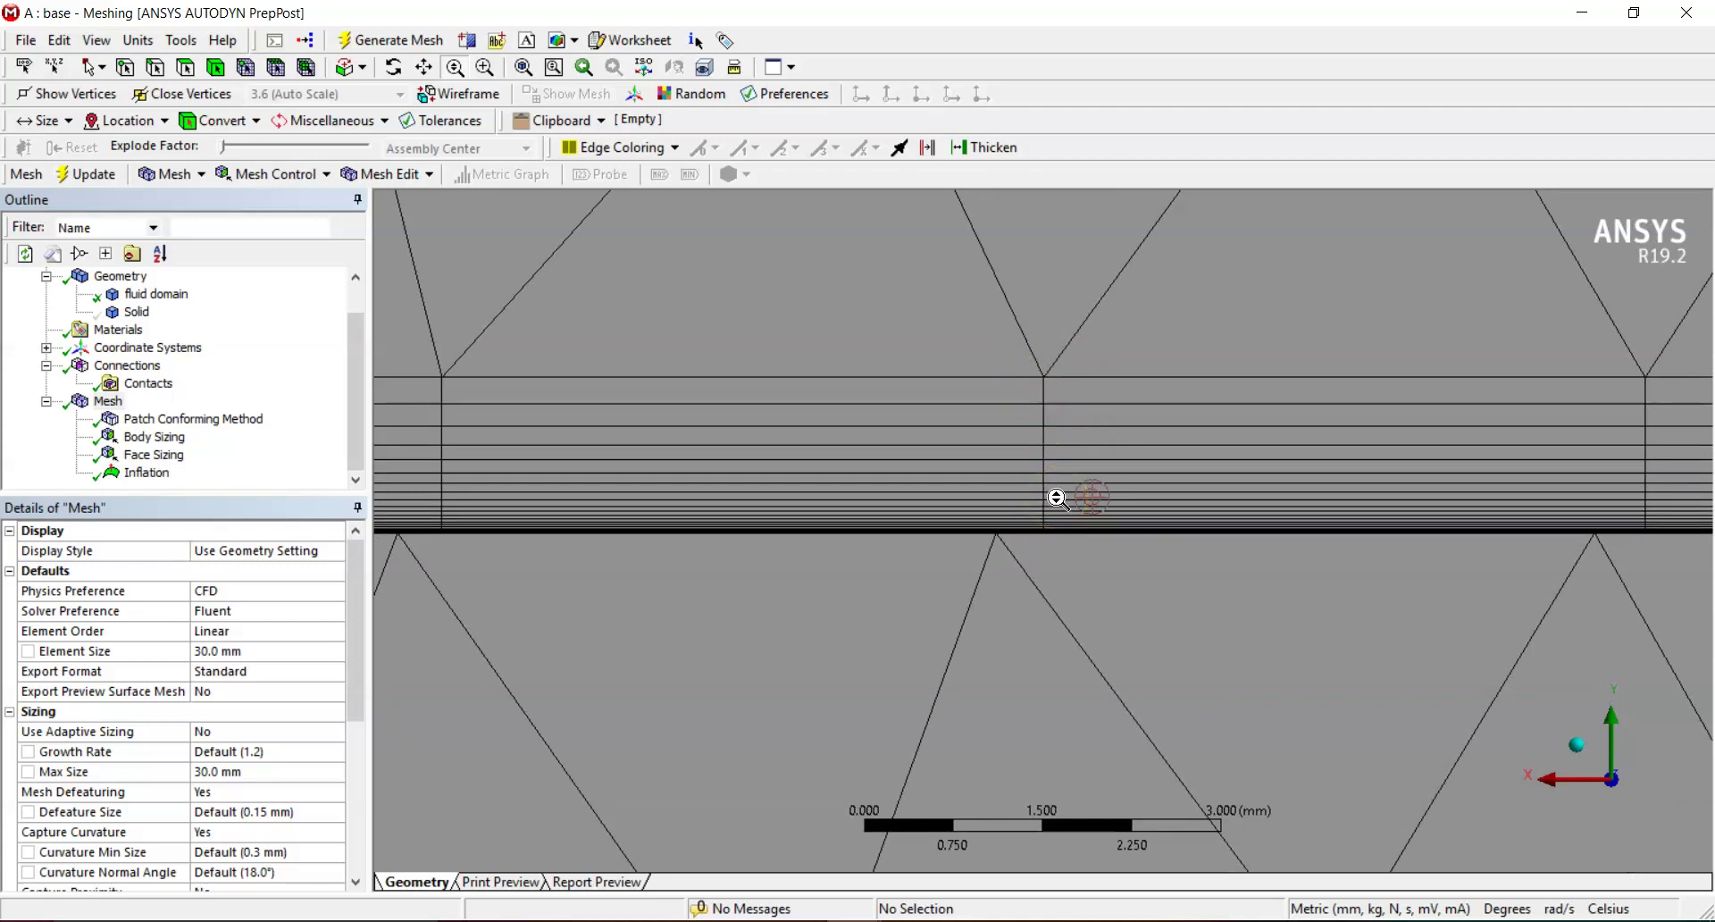
pyautogui.moveTo(1057, 498); pyautogui.dragTo(953, 501)
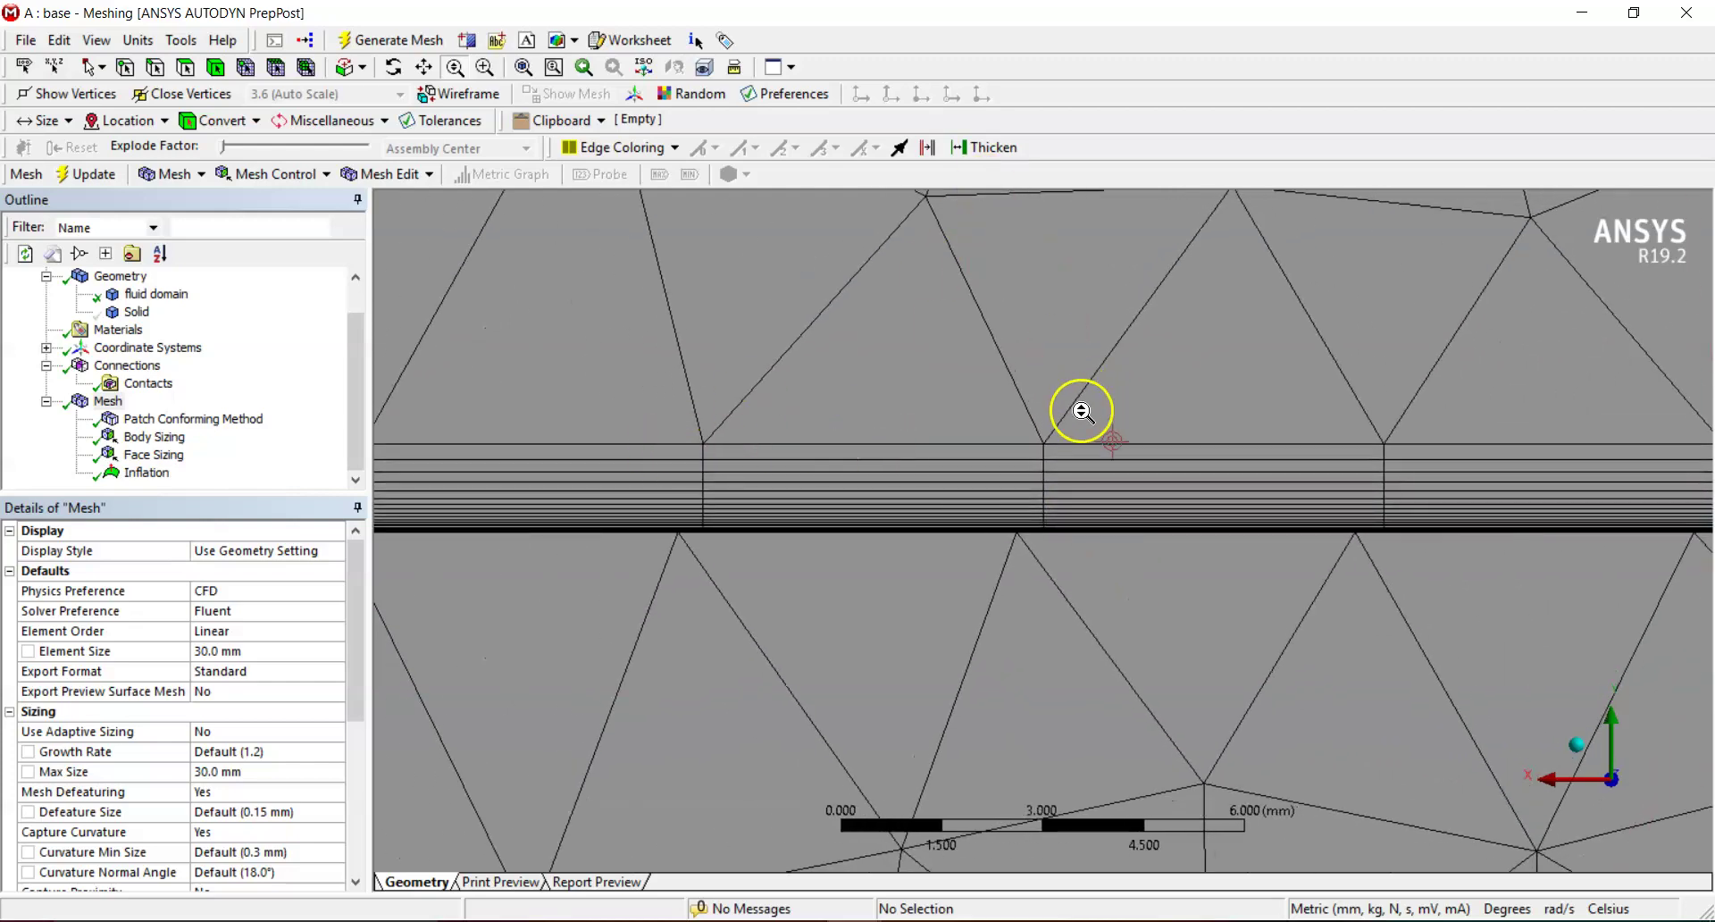
pyautogui.moveTo(698, 453); pyautogui.dragTo(1009, 653)
# Inspect the mesh around the body, in the refinement zone and over the whole fluid domain from oblique and isometric views.
pyautogui.moveTo(881, 497); pyautogui.dragTo(1091, 700, button='middle')
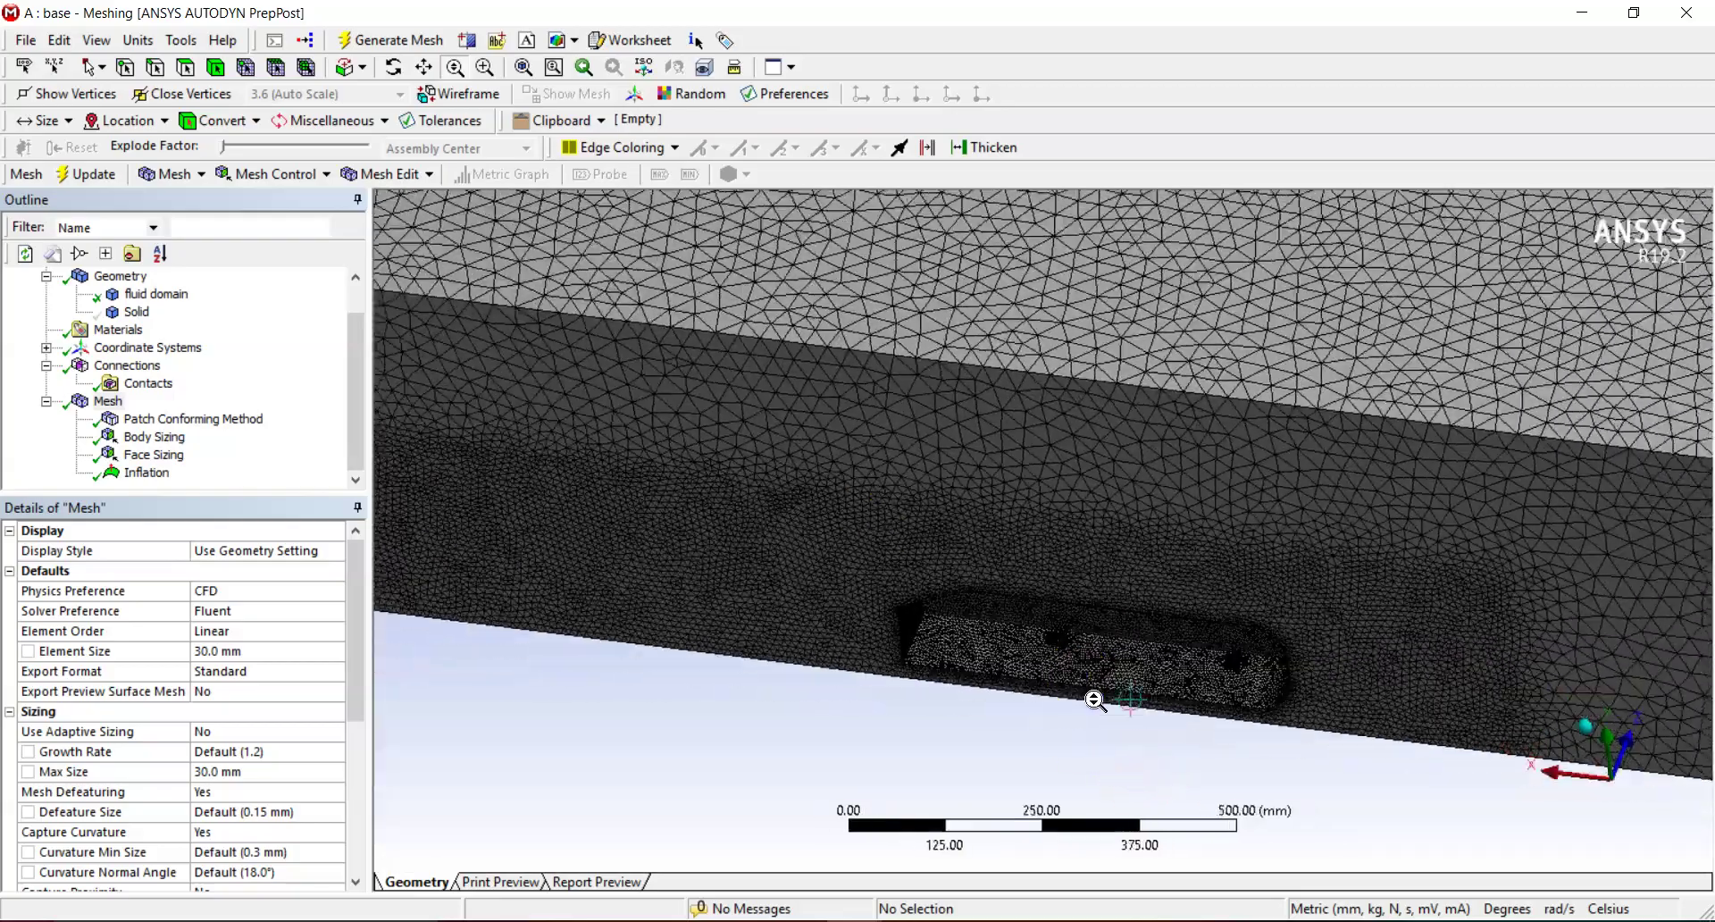
pyautogui.moveTo(1049, 638); pyautogui.dragTo(1094, 616, button='middle')
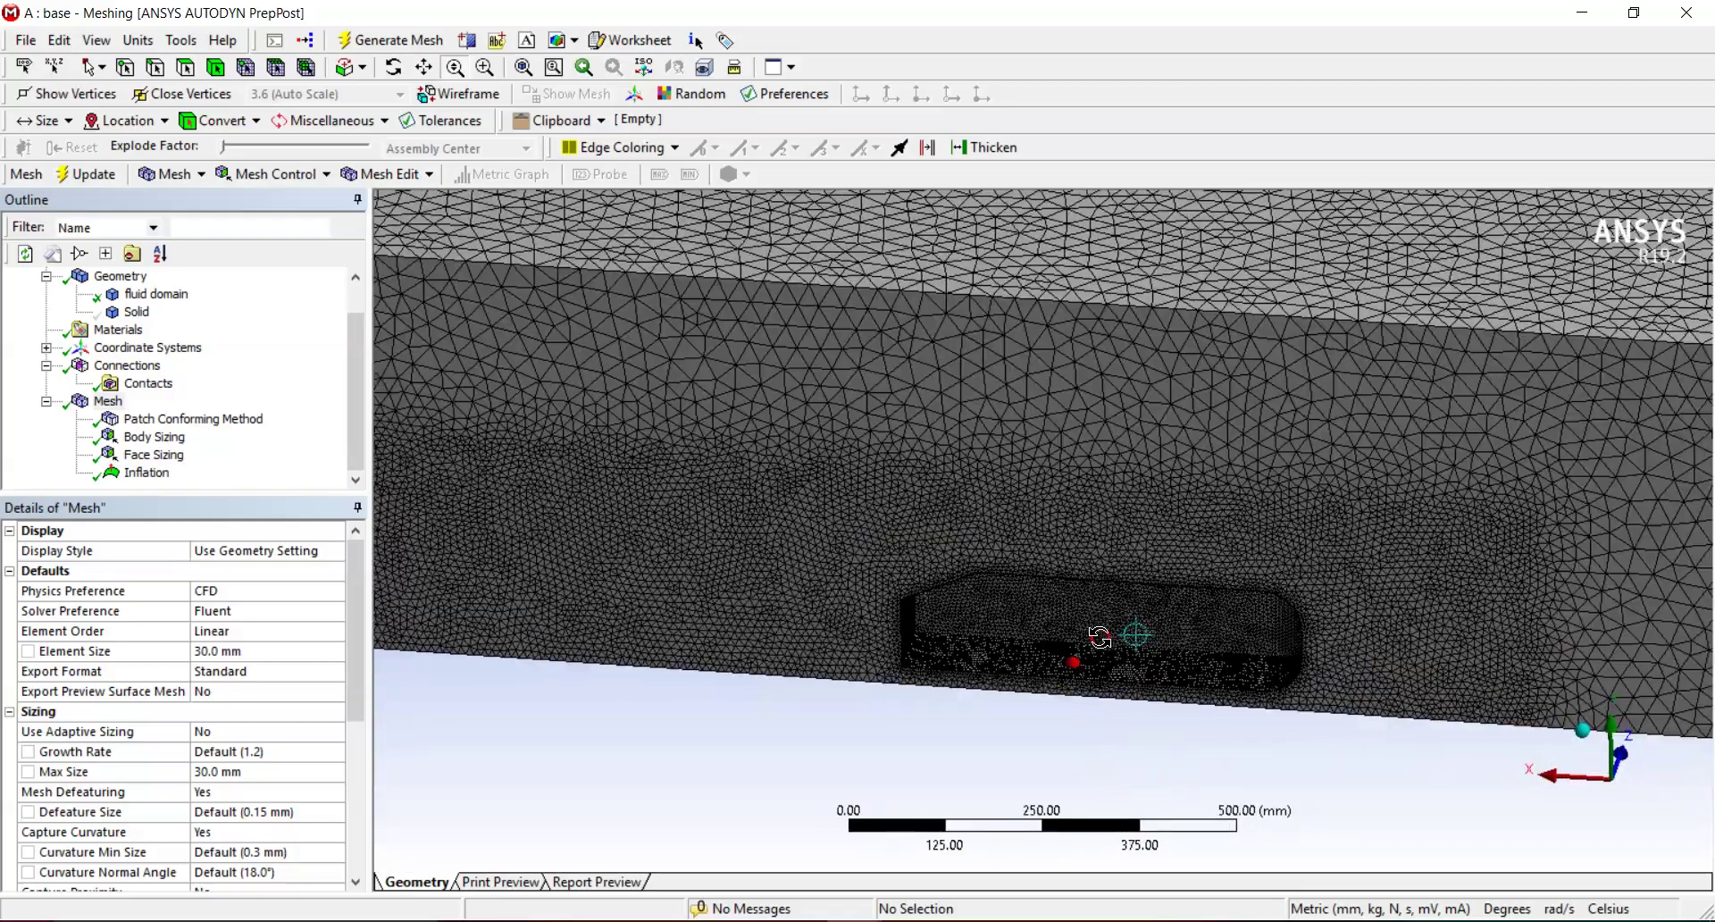
pyautogui.click(485, 67)
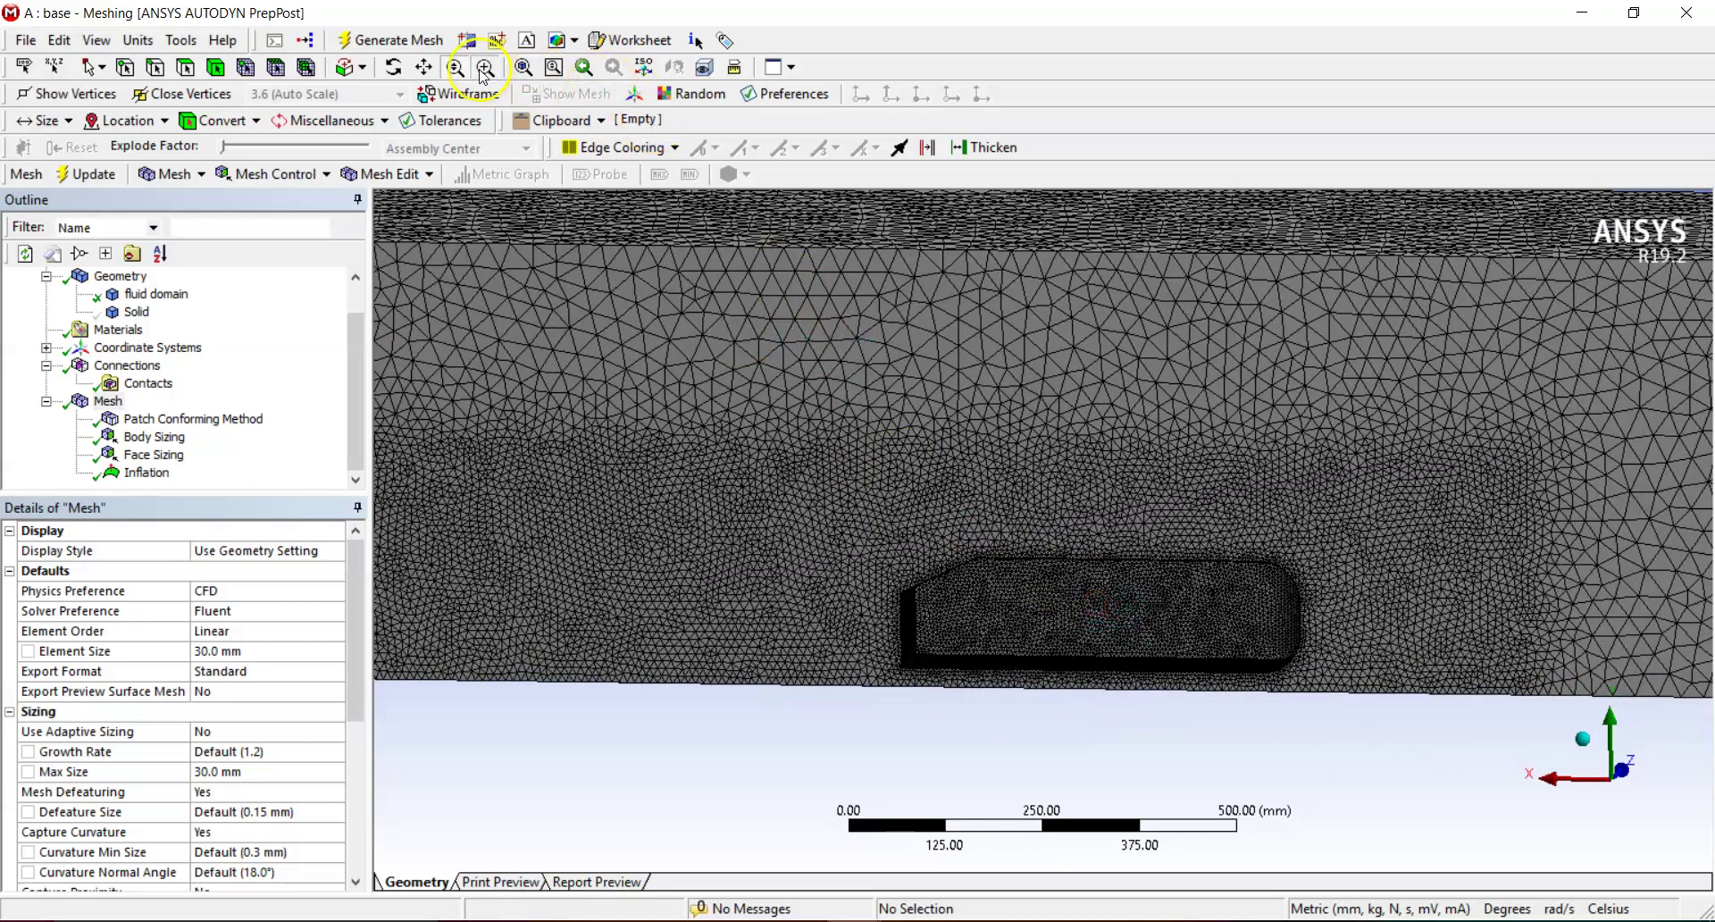
pyautogui.moveTo(1069, 590); pyautogui.dragTo(1026, 601)
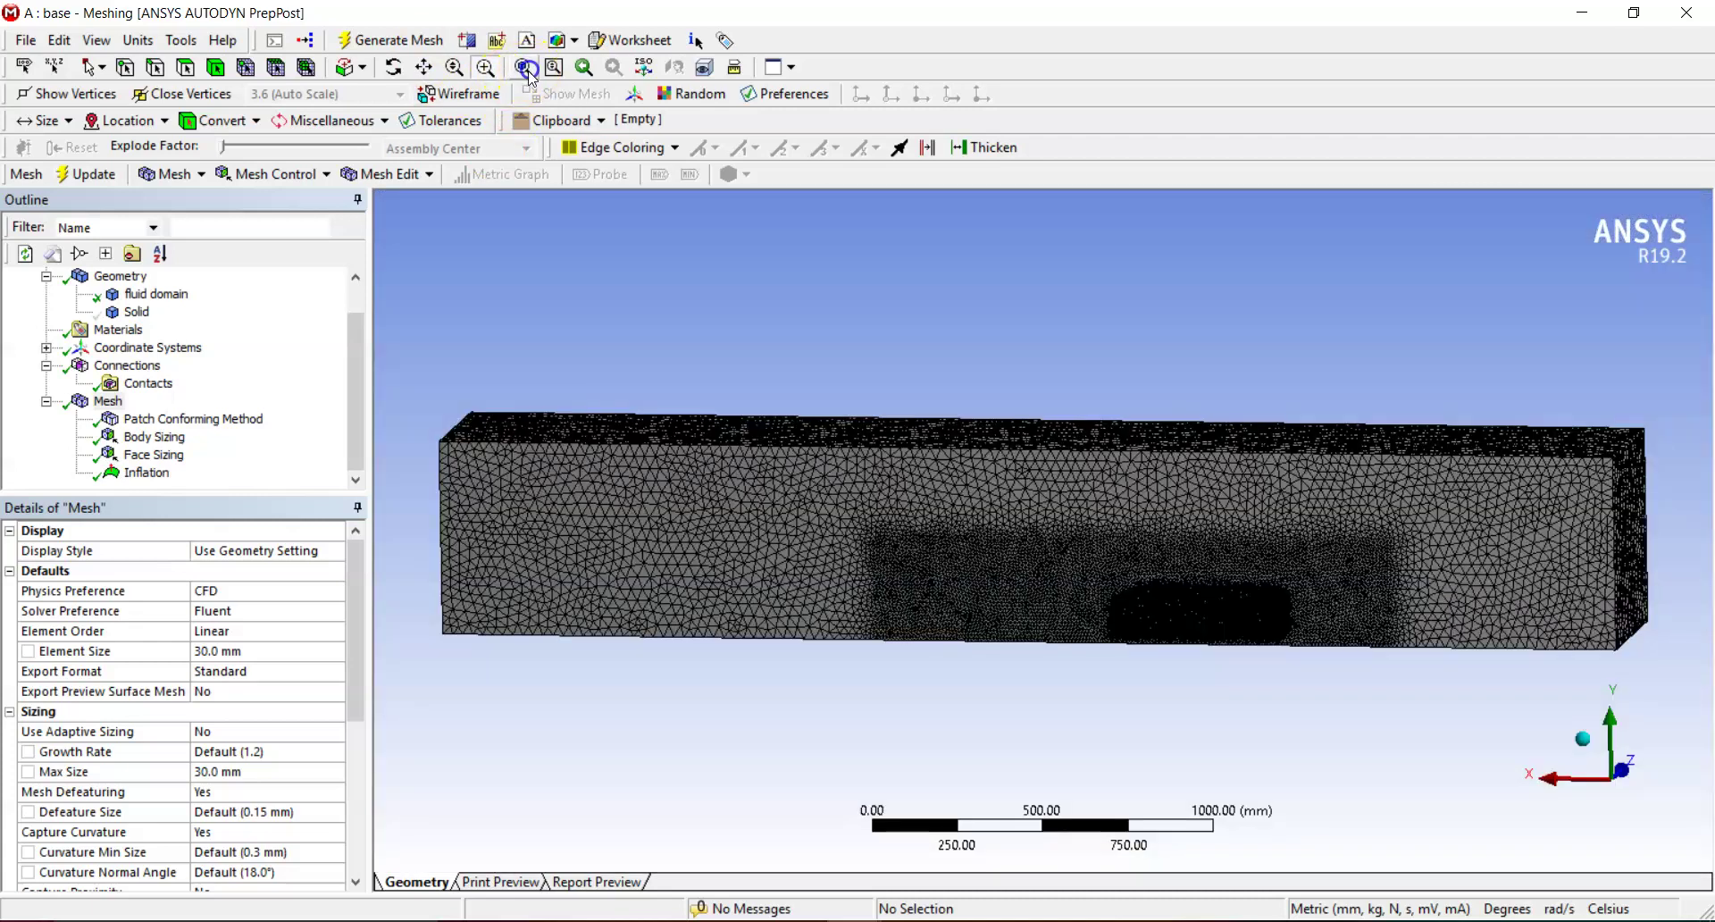
pyautogui.click(523, 67)
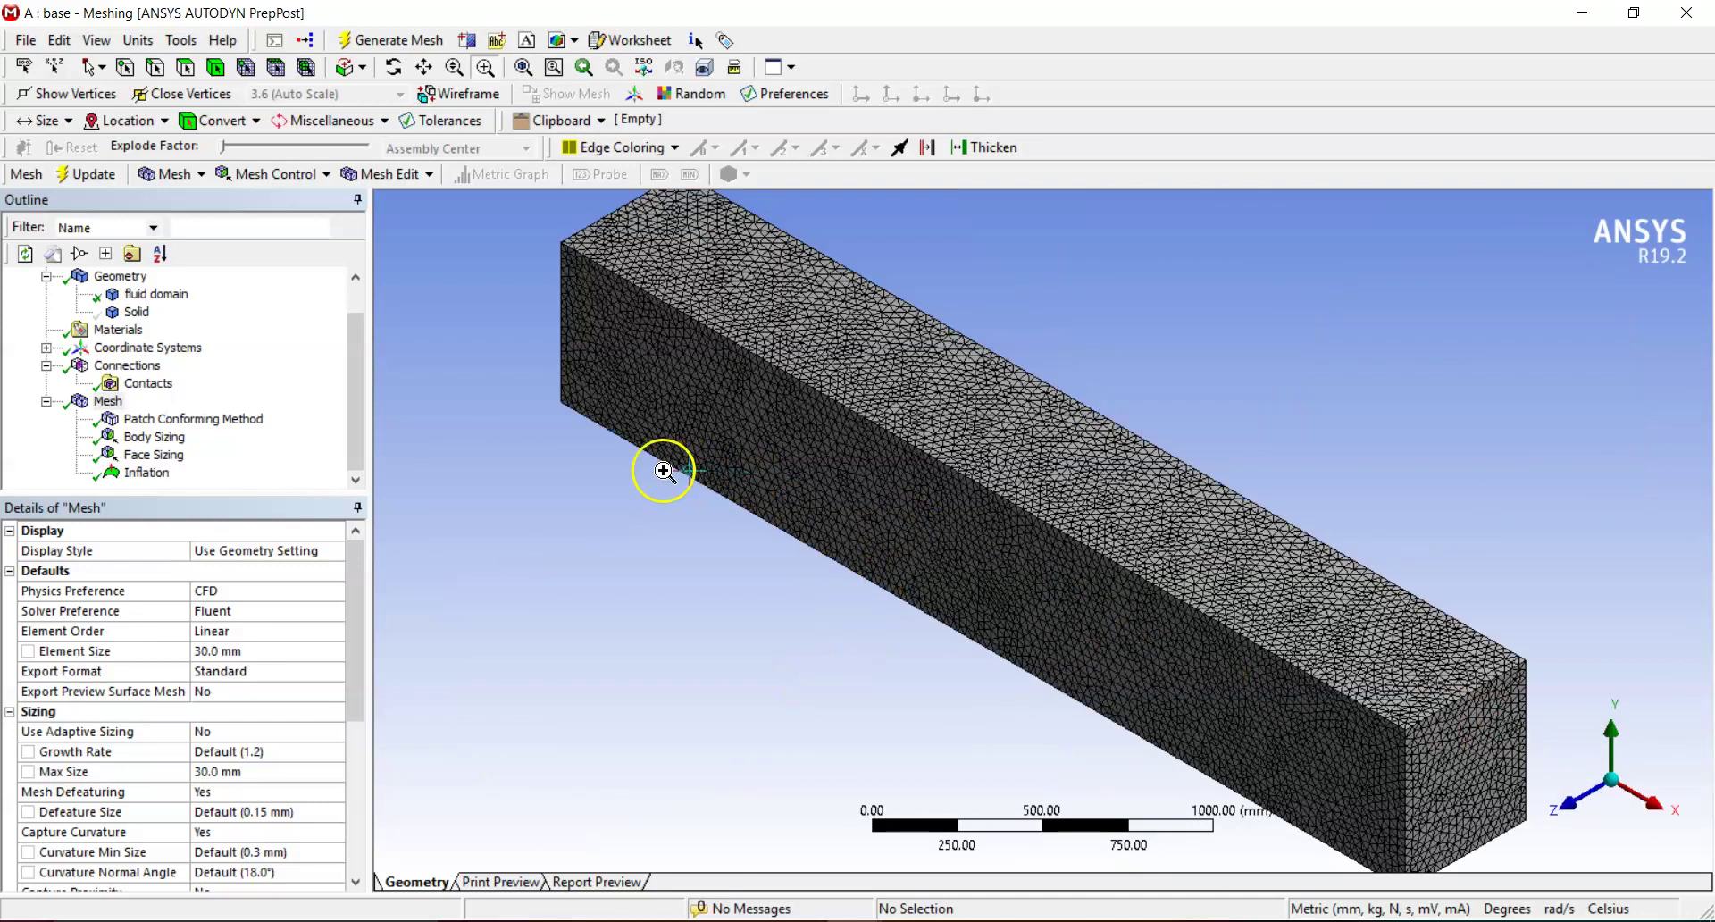
pyautogui.click(454, 67)
pyautogui.moveTo(459, 218); pyautogui.dragTo(794, 492)
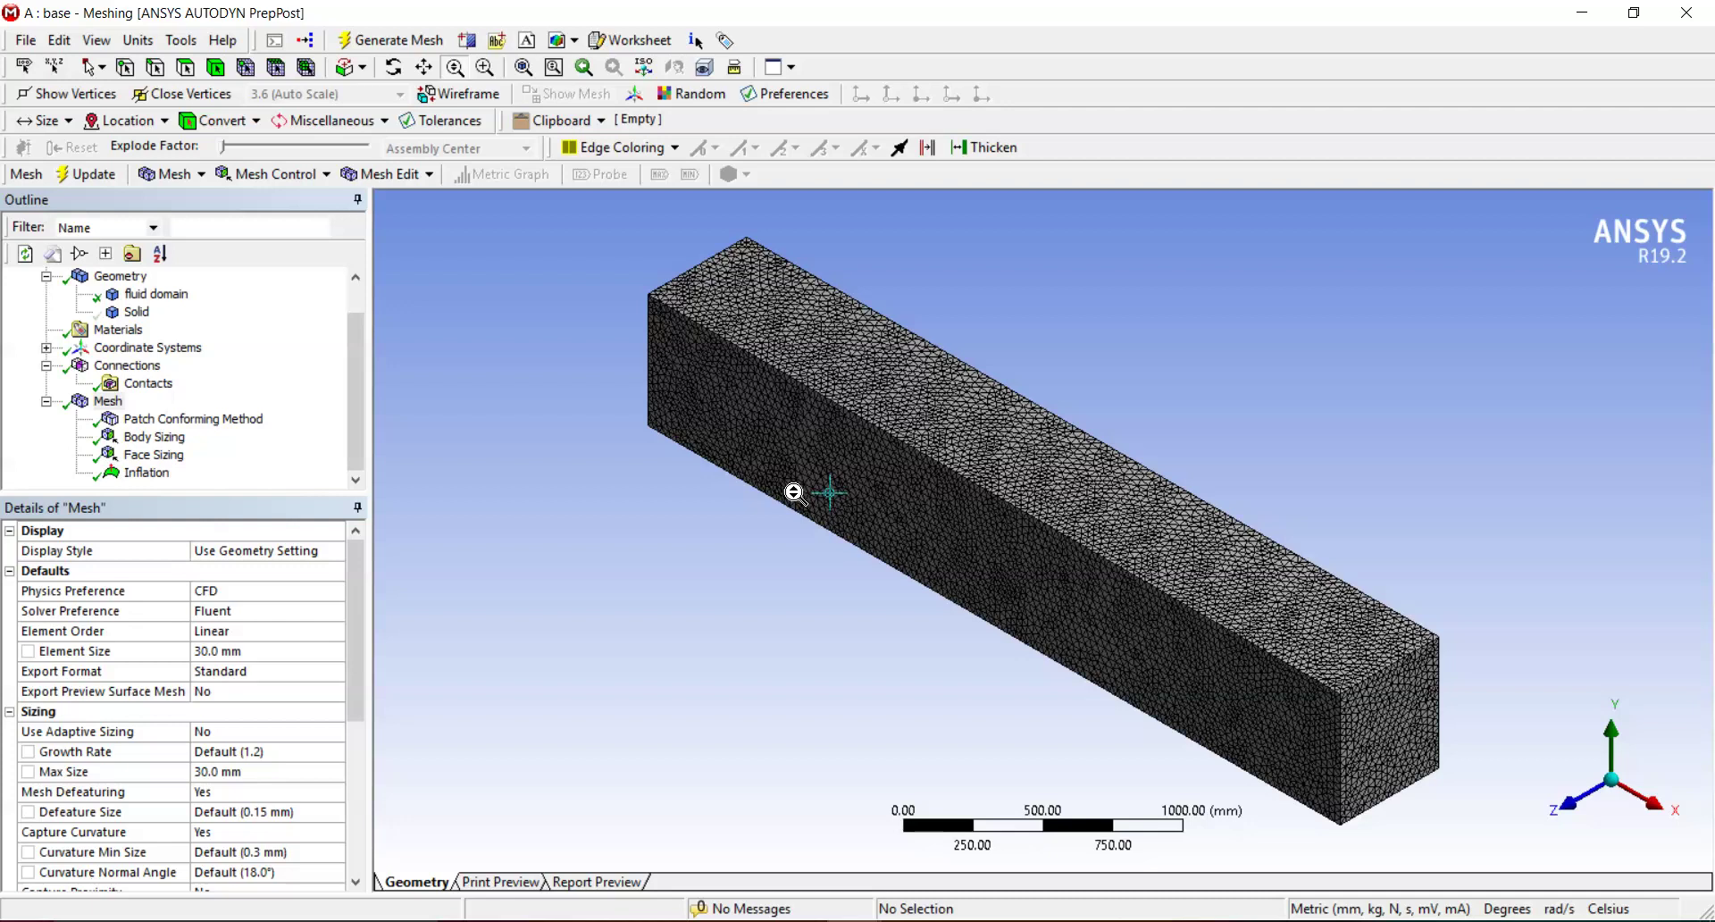
pyautogui.moveTo(795, 493); pyautogui.dragTo(394, 406)
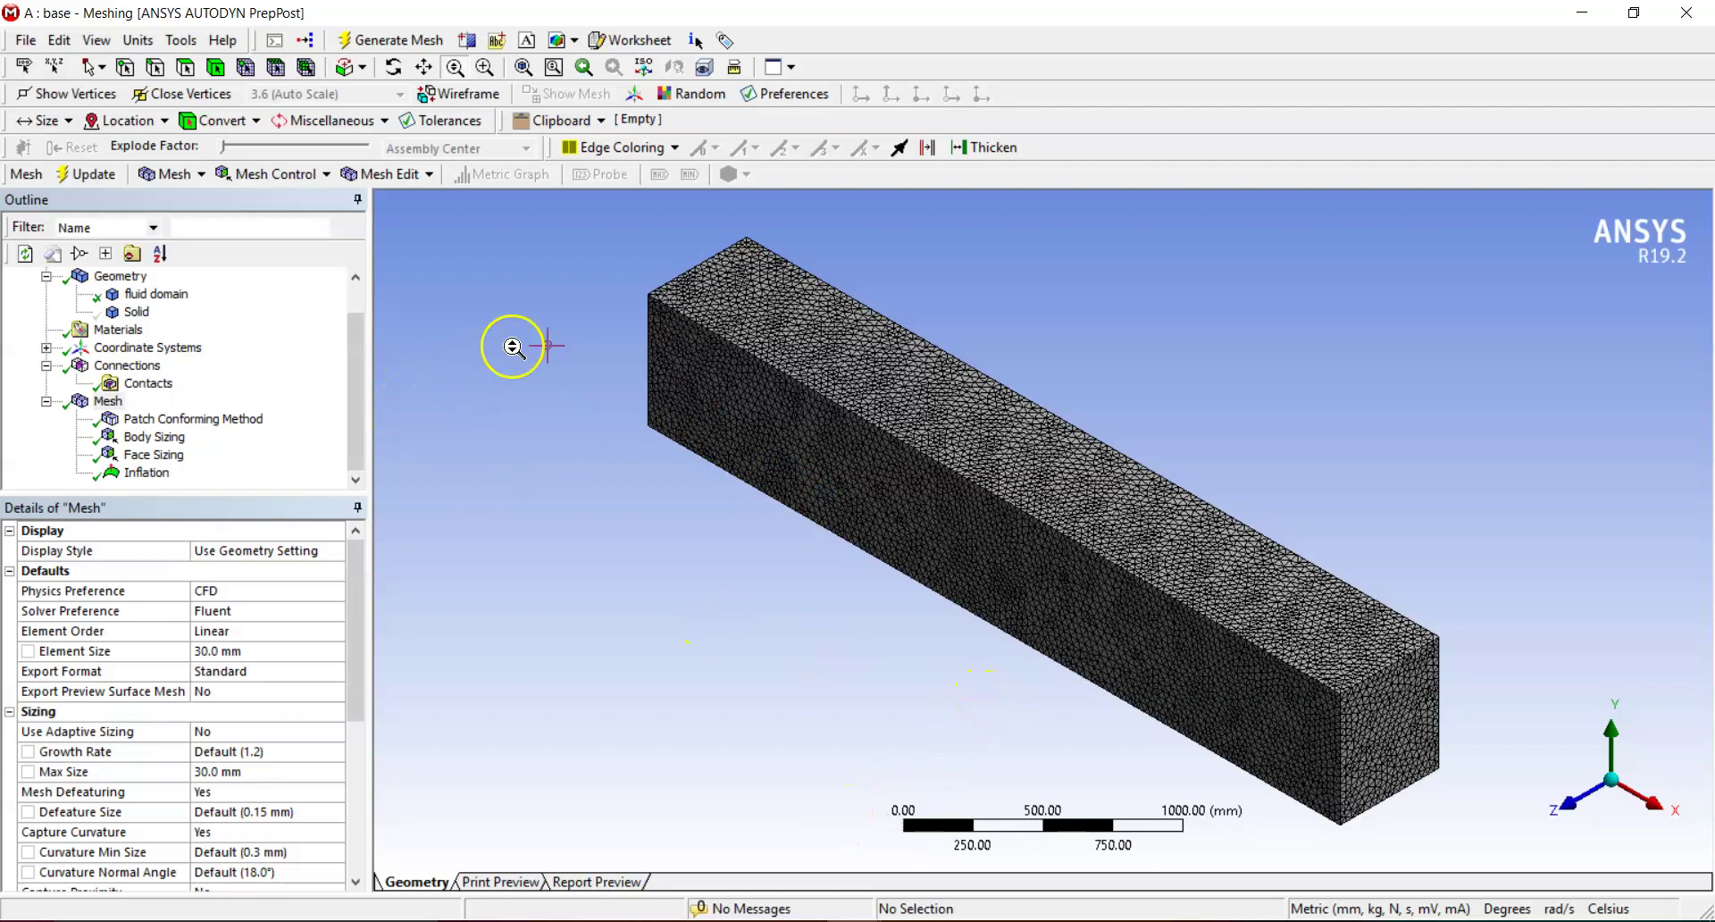
# Create a named selection INLET from the domain's end face ahead of the body's rounded nose.
pyautogui.click(119, 276)
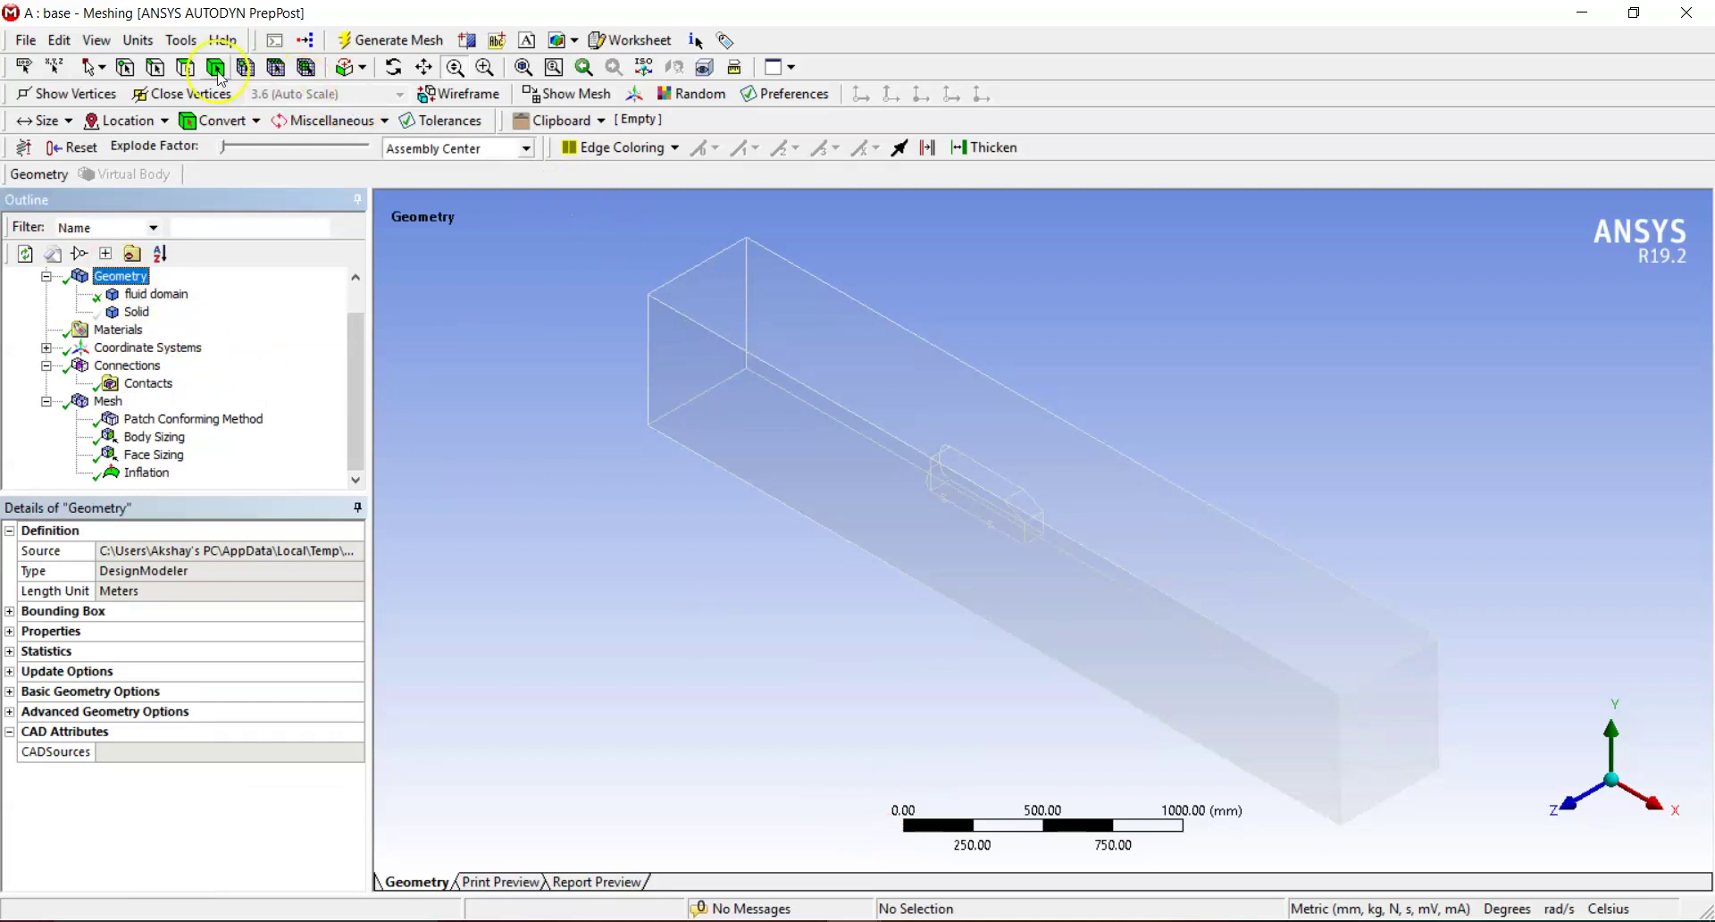
pyautogui.click(187, 68)
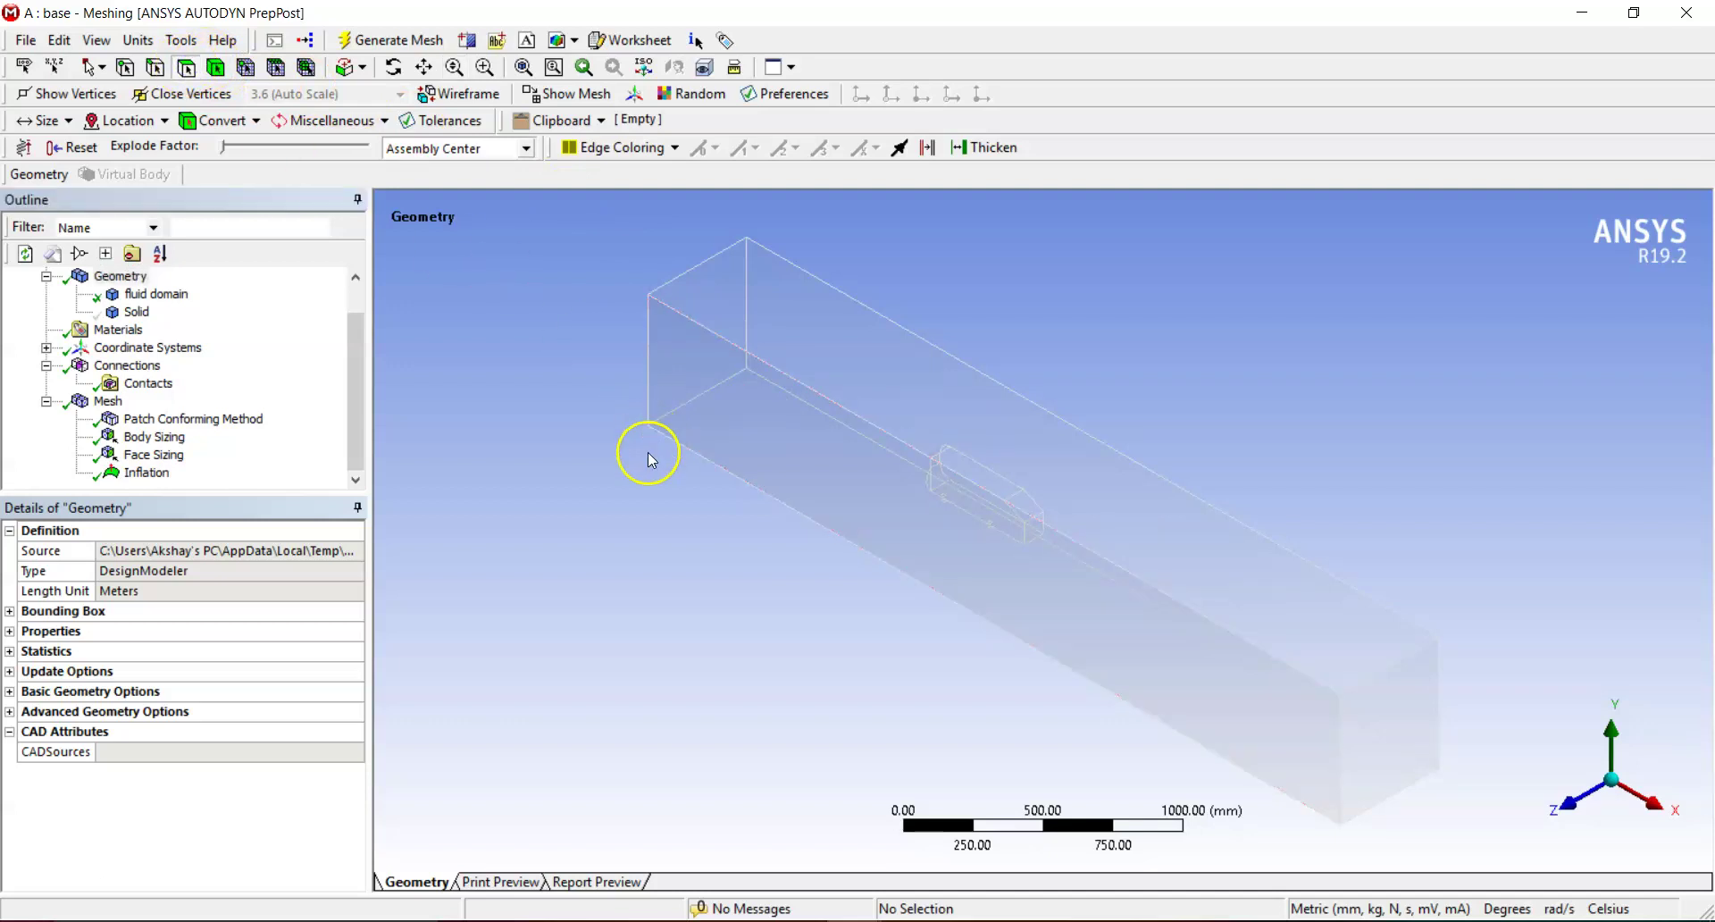
pyautogui.moveTo(645, 505); pyautogui.dragTo(1263, 586, button='middle')
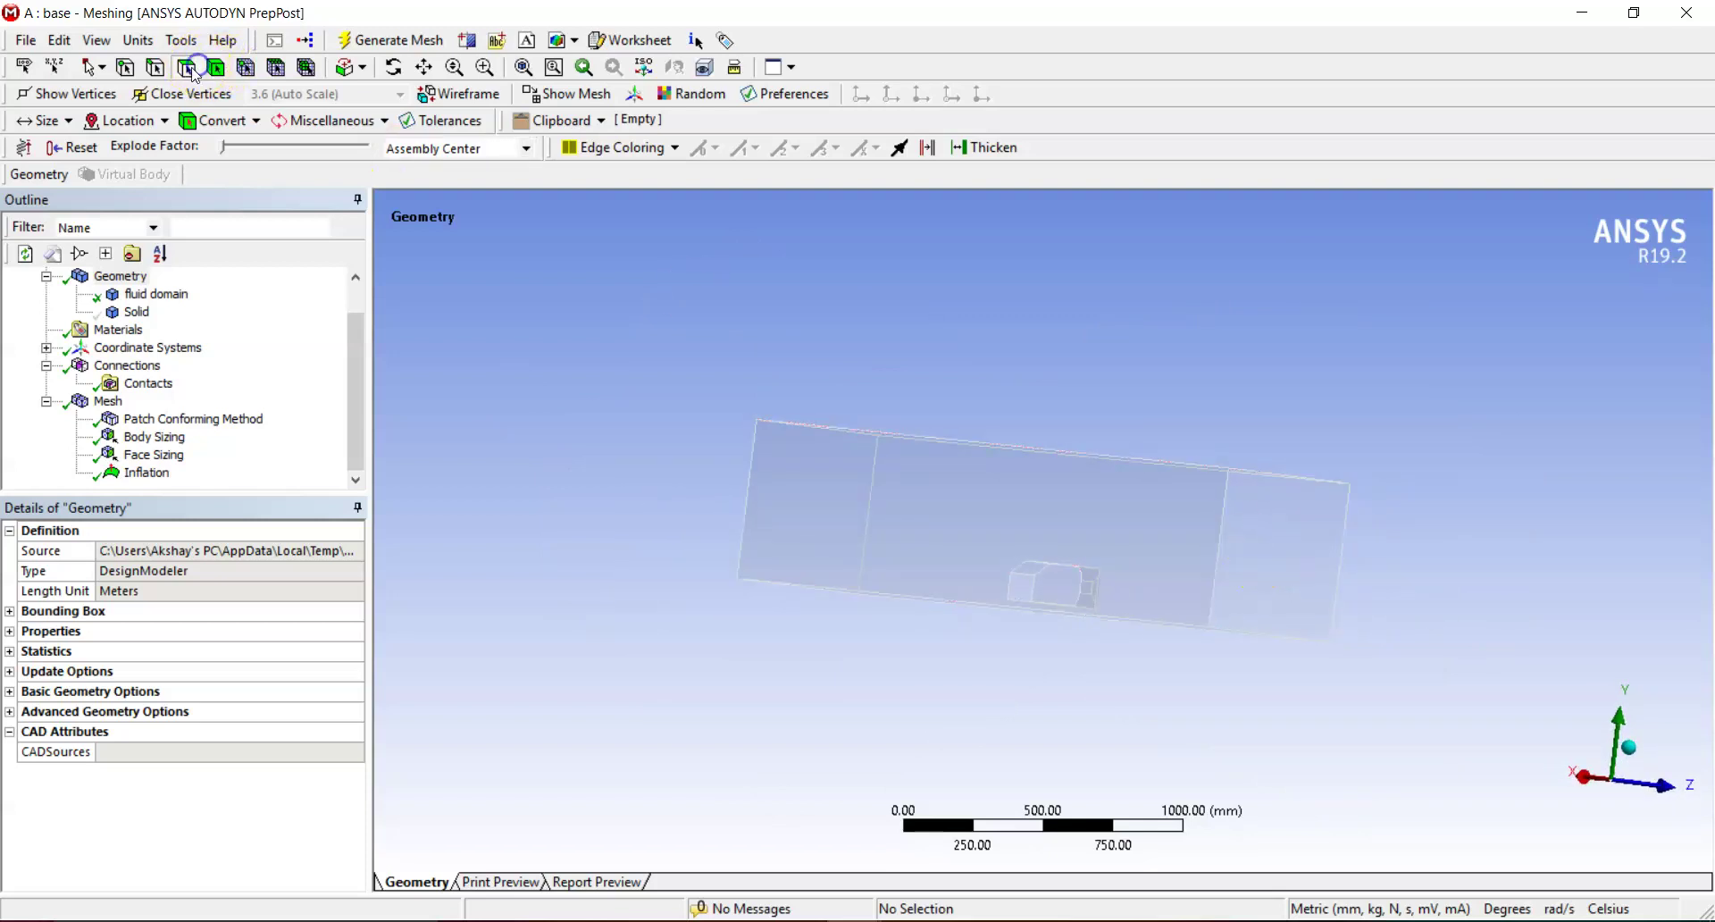
pyautogui.click(1310, 561)
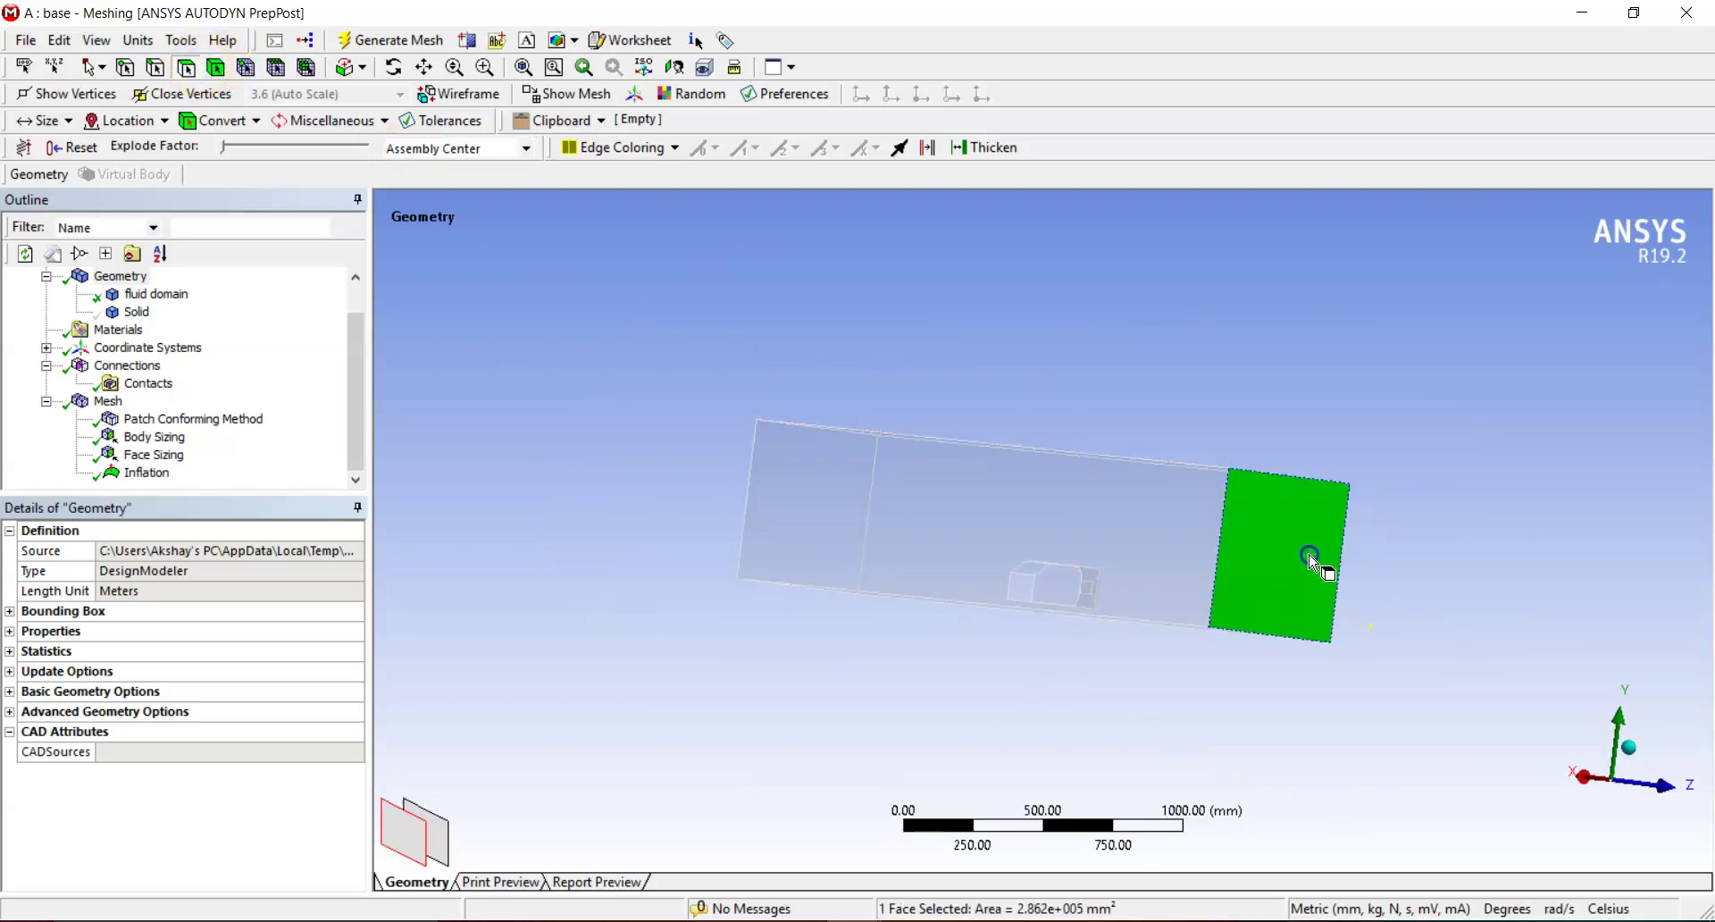
pyautogui.rightClick(1310, 561)
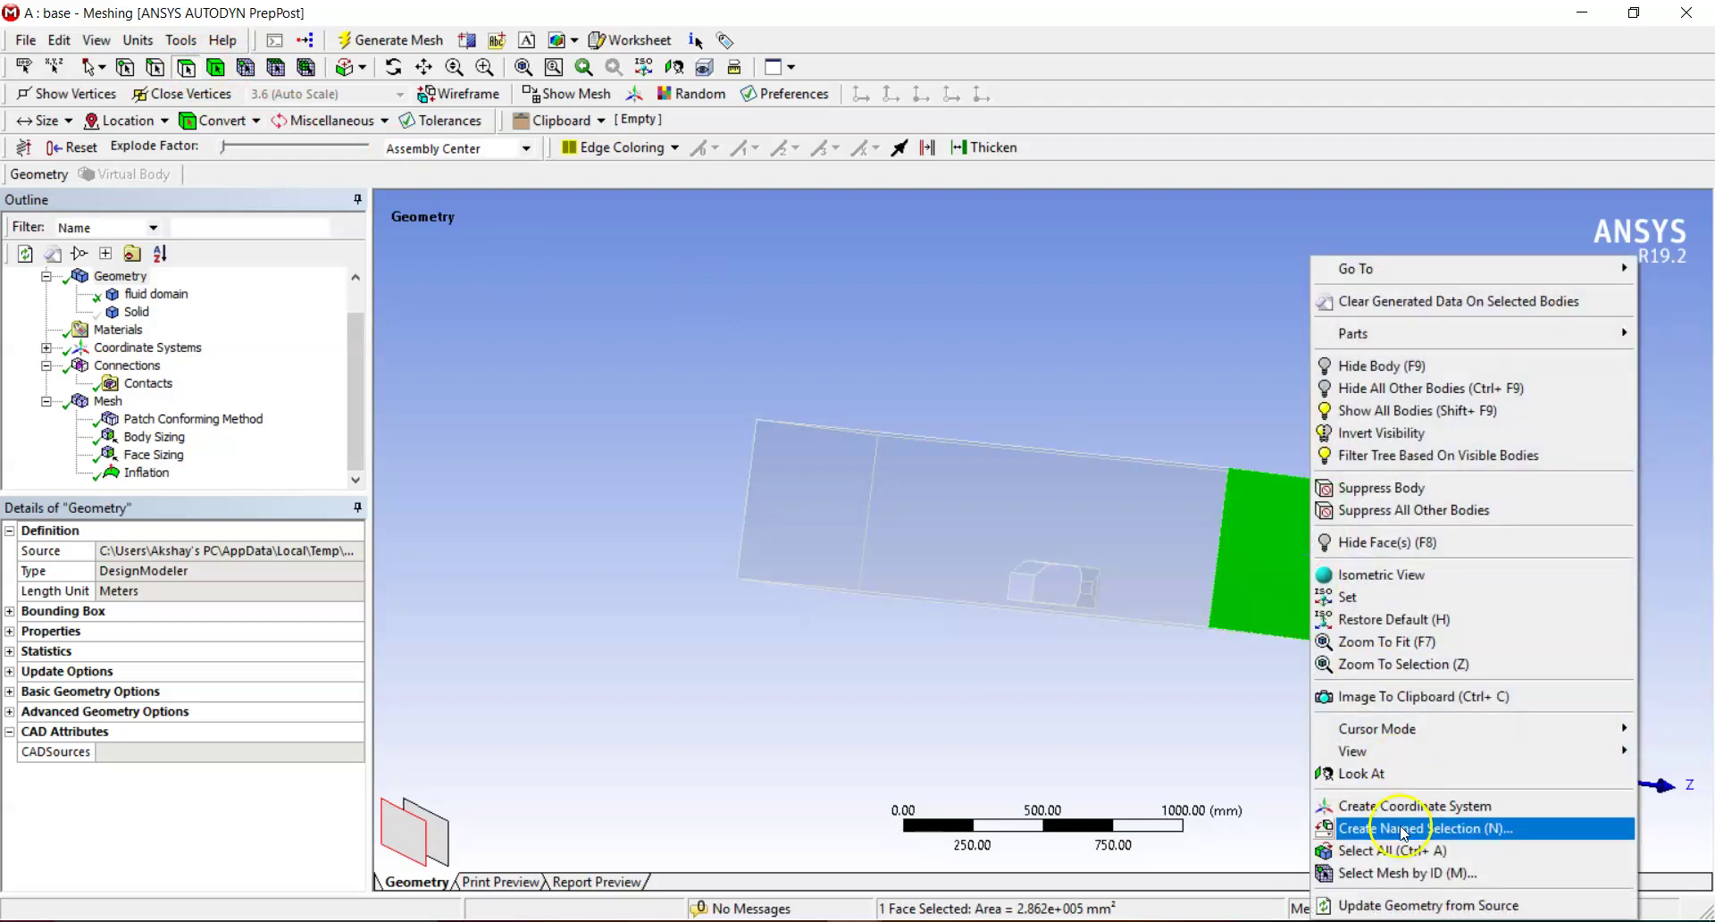
pyautogui.click(1402, 828)
pyautogui.write('INL')
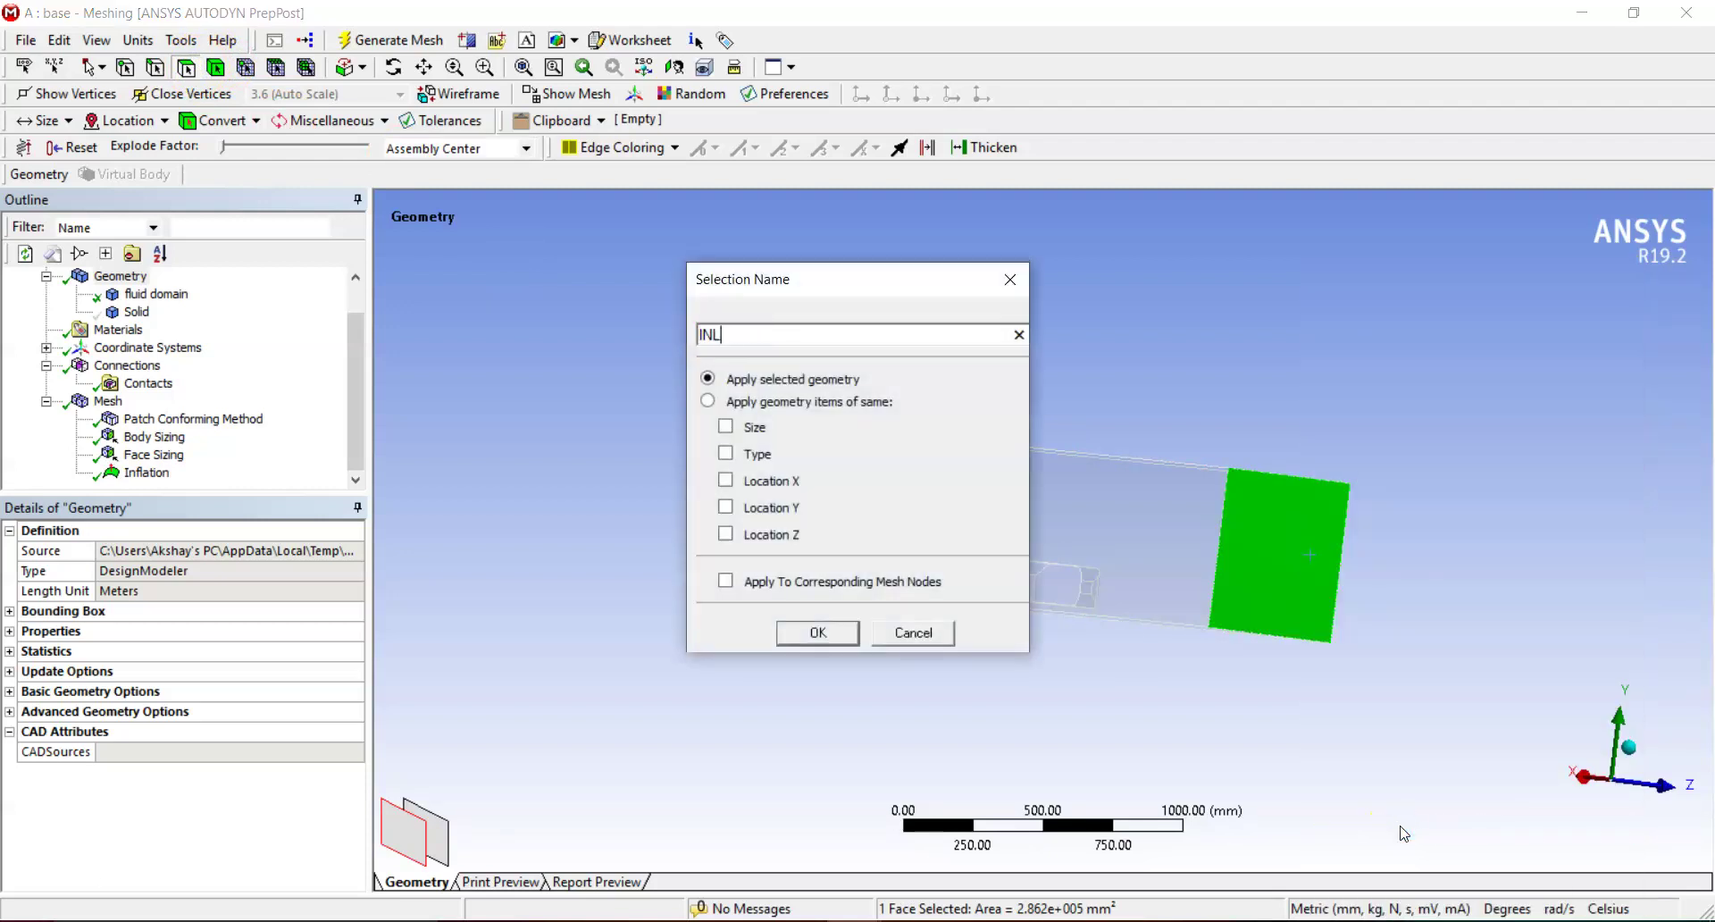
pyautogui.write('ET')
pyautogui.press('Return')
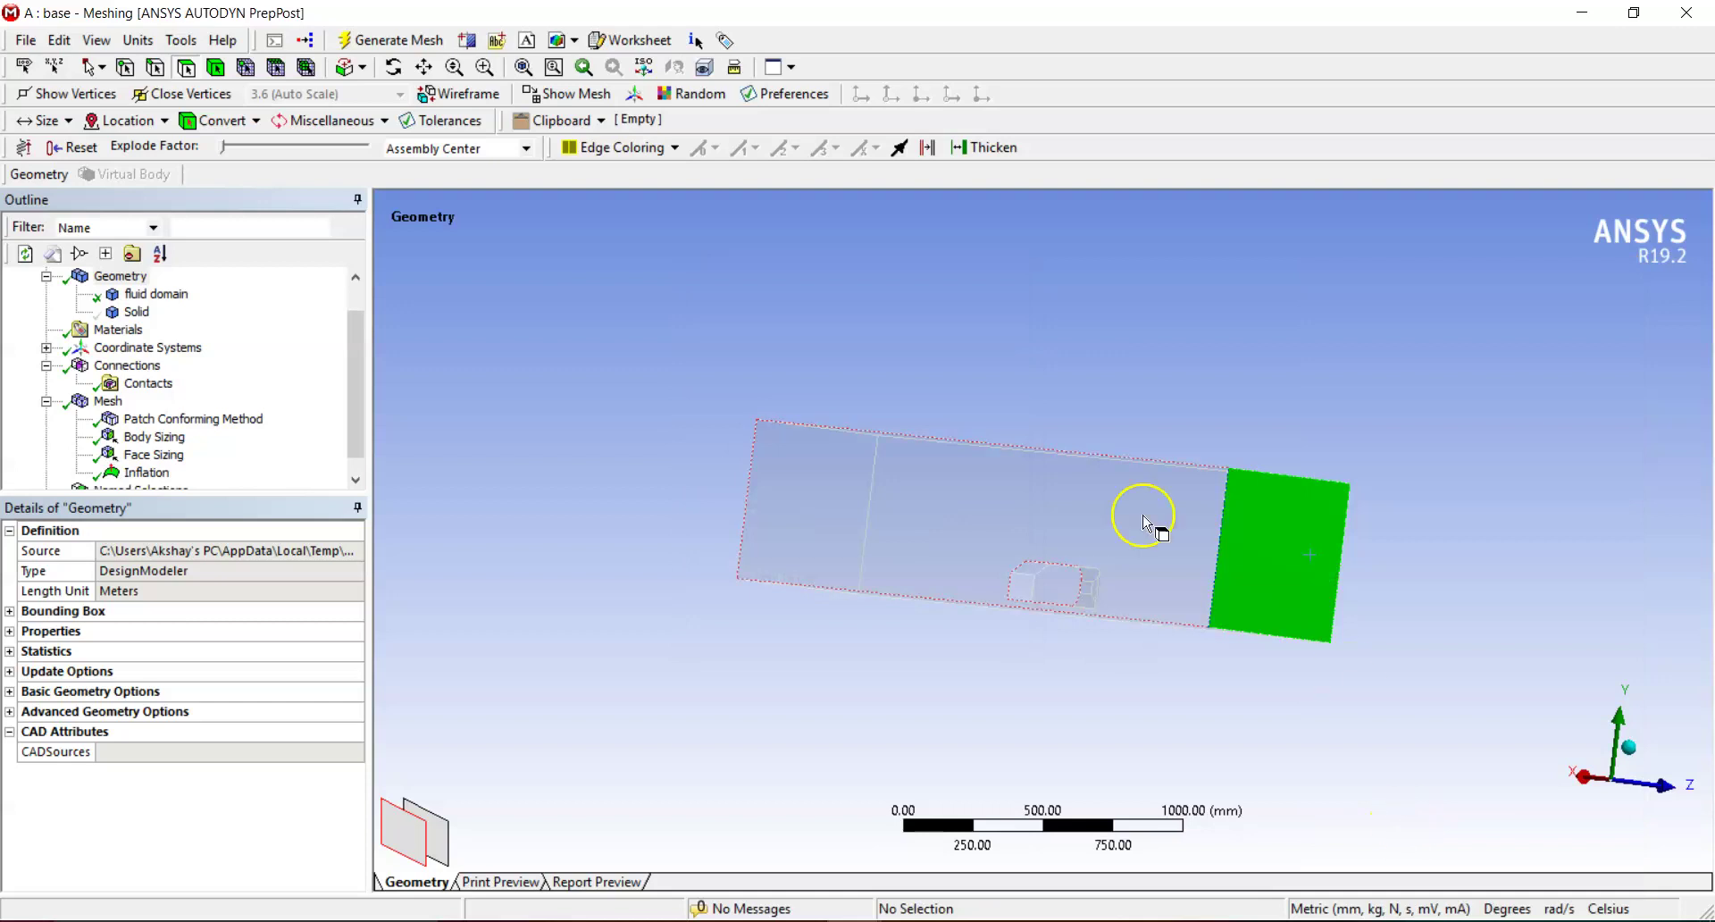
# Create a named selection OUTLET from the domain's end face behind the body, opposite the inlet.
pyautogui.moveTo(1338, 567); pyautogui.dragTo(1094, 570, button='middle')
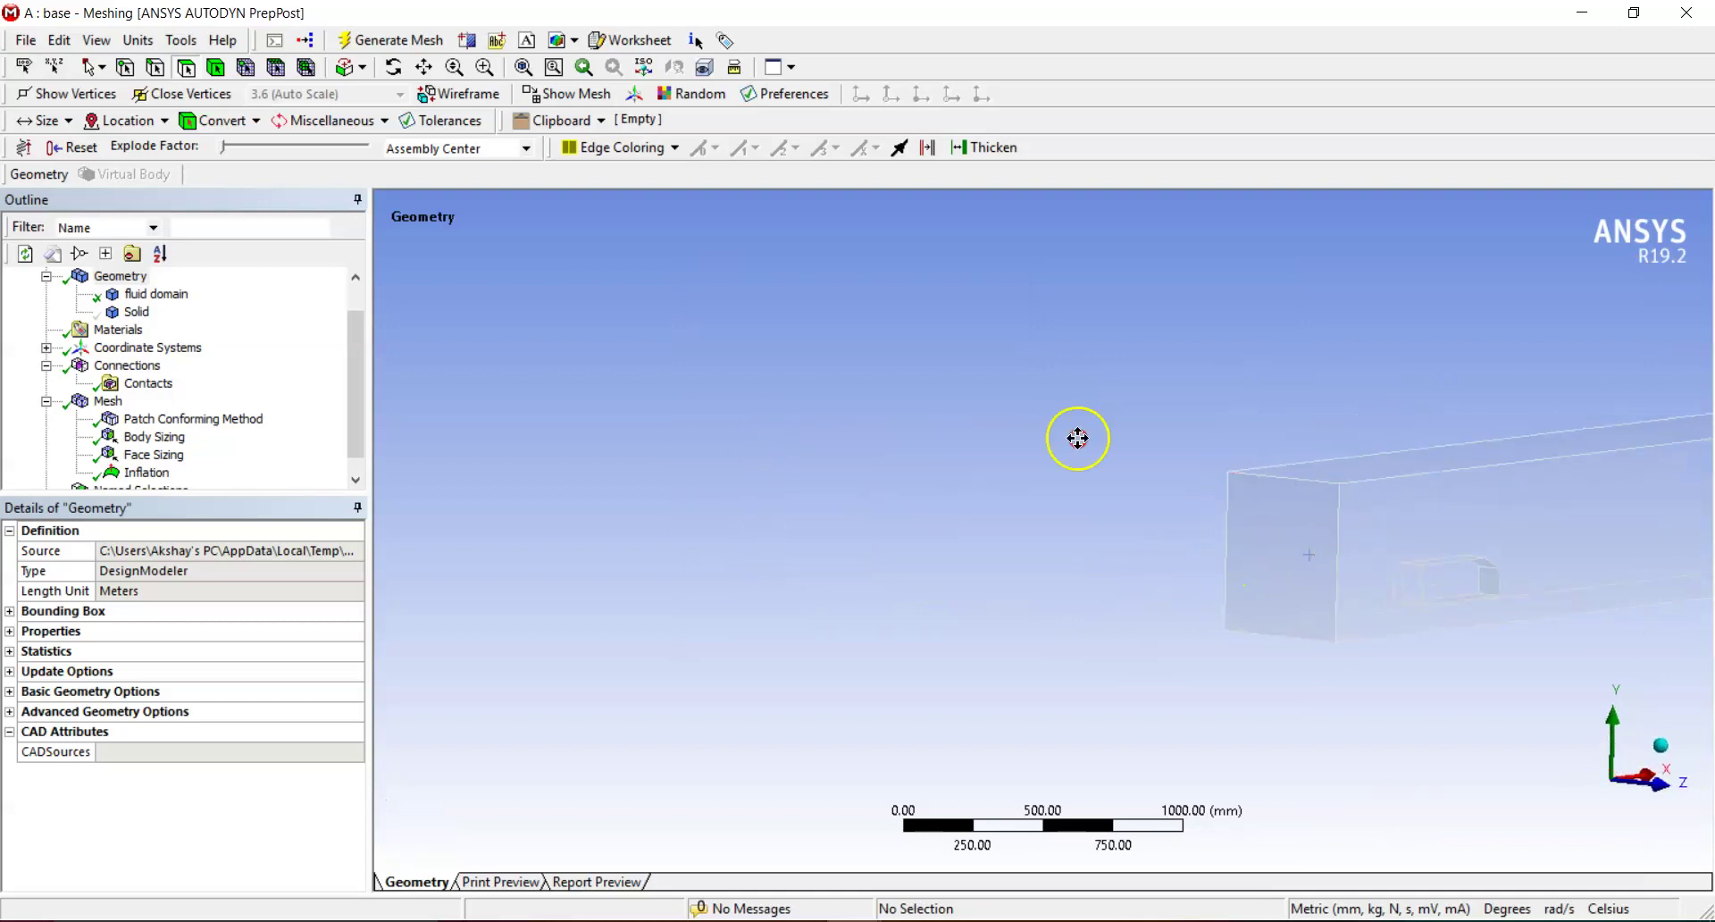
pyautogui.moveTo(1075, 432); pyautogui.dragTo(735, 562, button='middle')
pyautogui.moveTo(1385, 421); pyautogui.dragTo(980, 463, button='middle')
pyautogui.click(1155, 609)
pyautogui.rightClick(1156, 612)
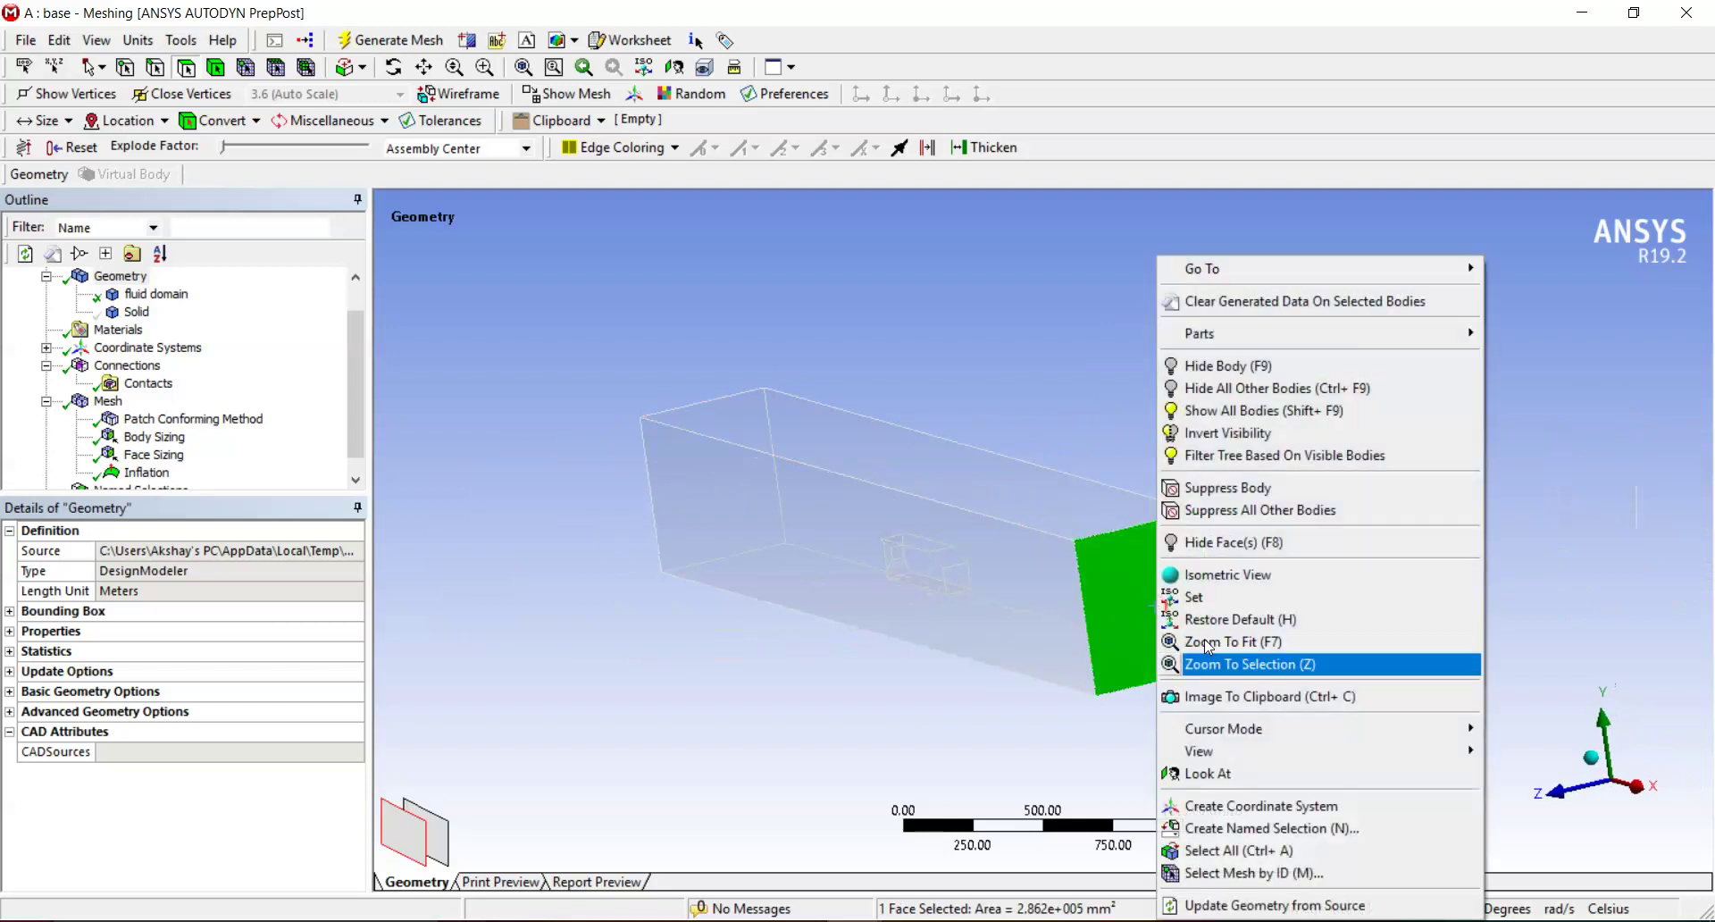
pyautogui.click(1329, 825)
pyautogui.write('OUTLET')
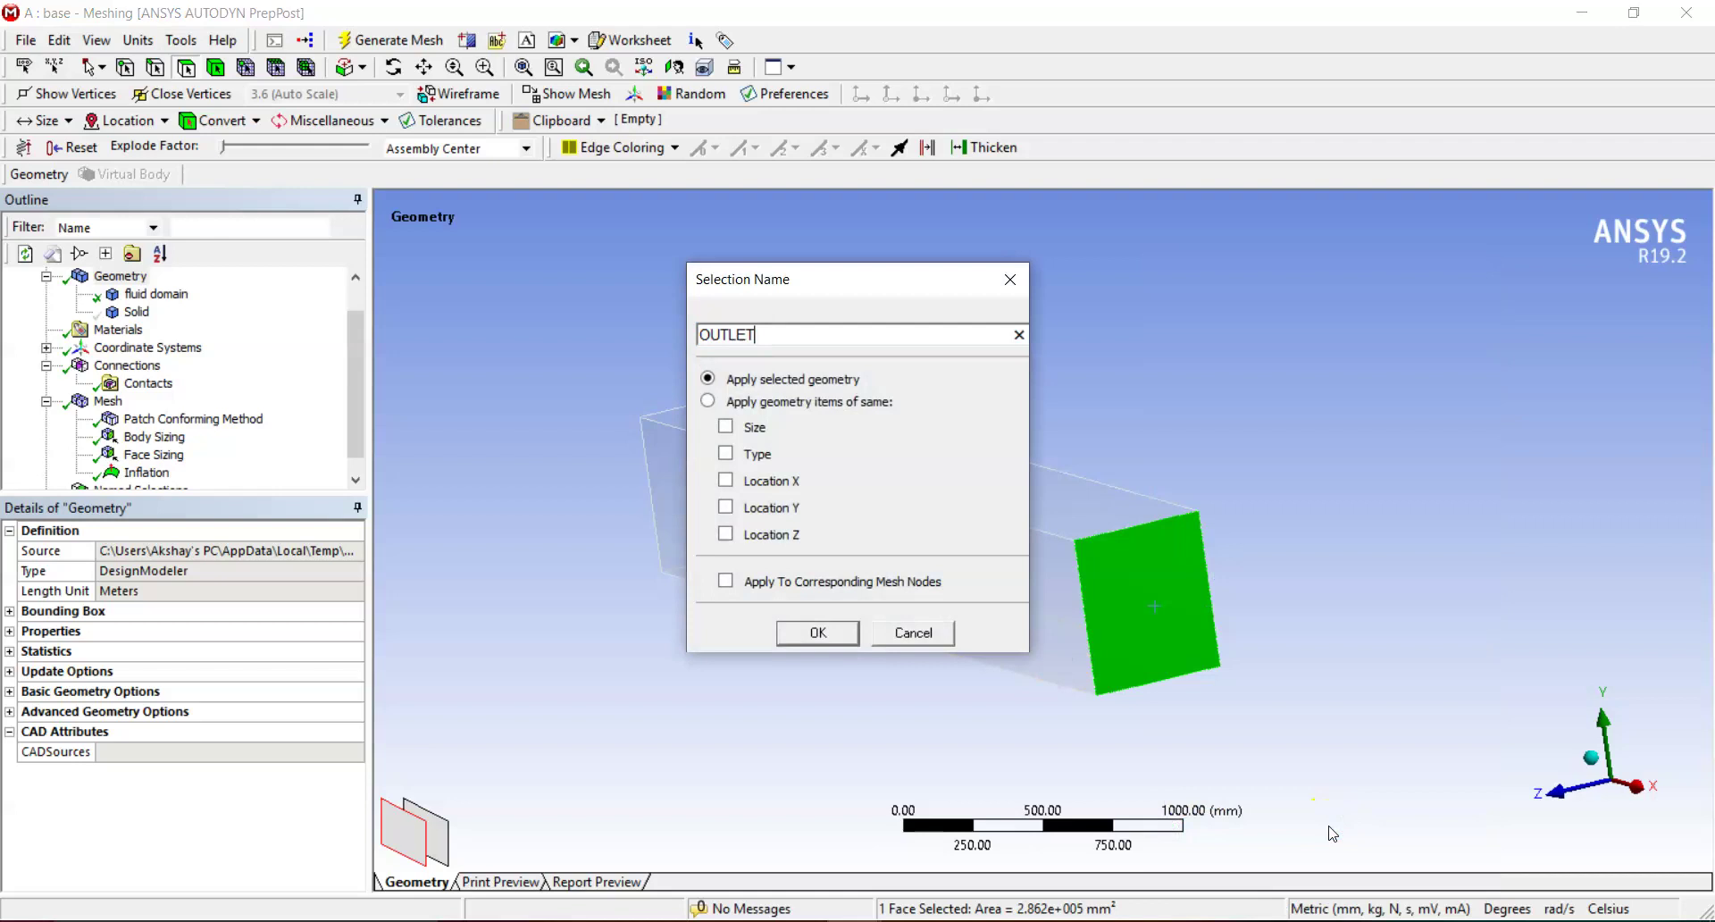
pyautogui.press('Return')
# Create a named selection ROAD from the bottom face of the fluid domain.
pyautogui.moveTo(862, 583); pyautogui.dragTo(253, 381, button='middle')
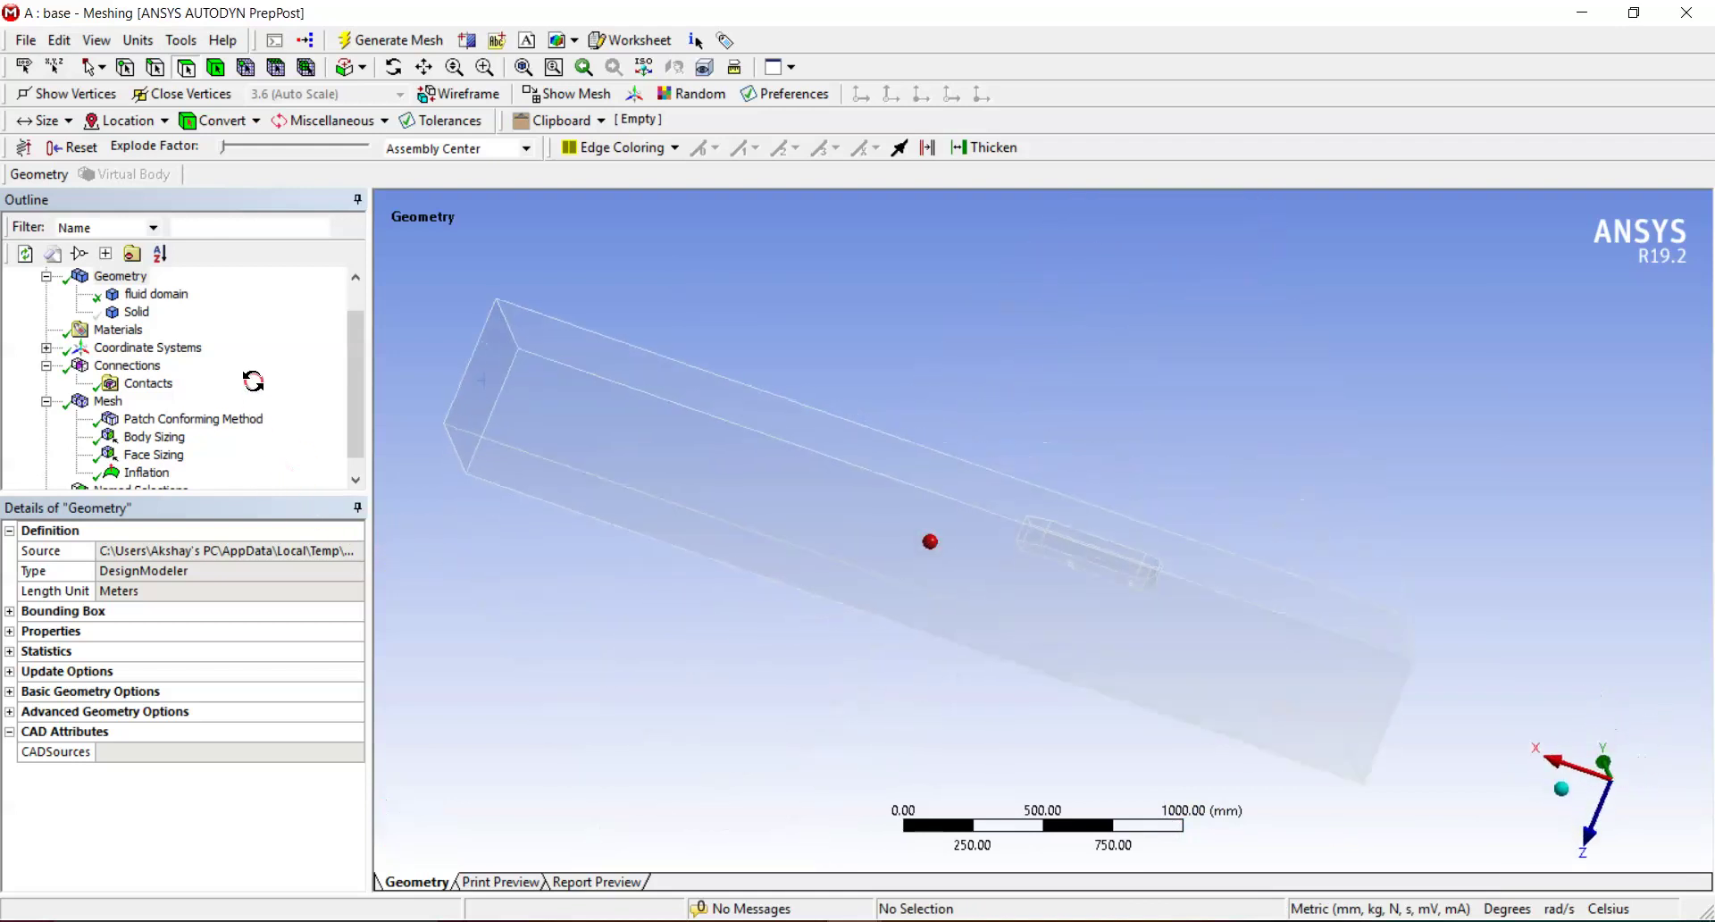
pyautogui.click(704, 470)
pyautogui.moveTo(689, 409); pyautogui.dragTo(803, 545, button='middle')
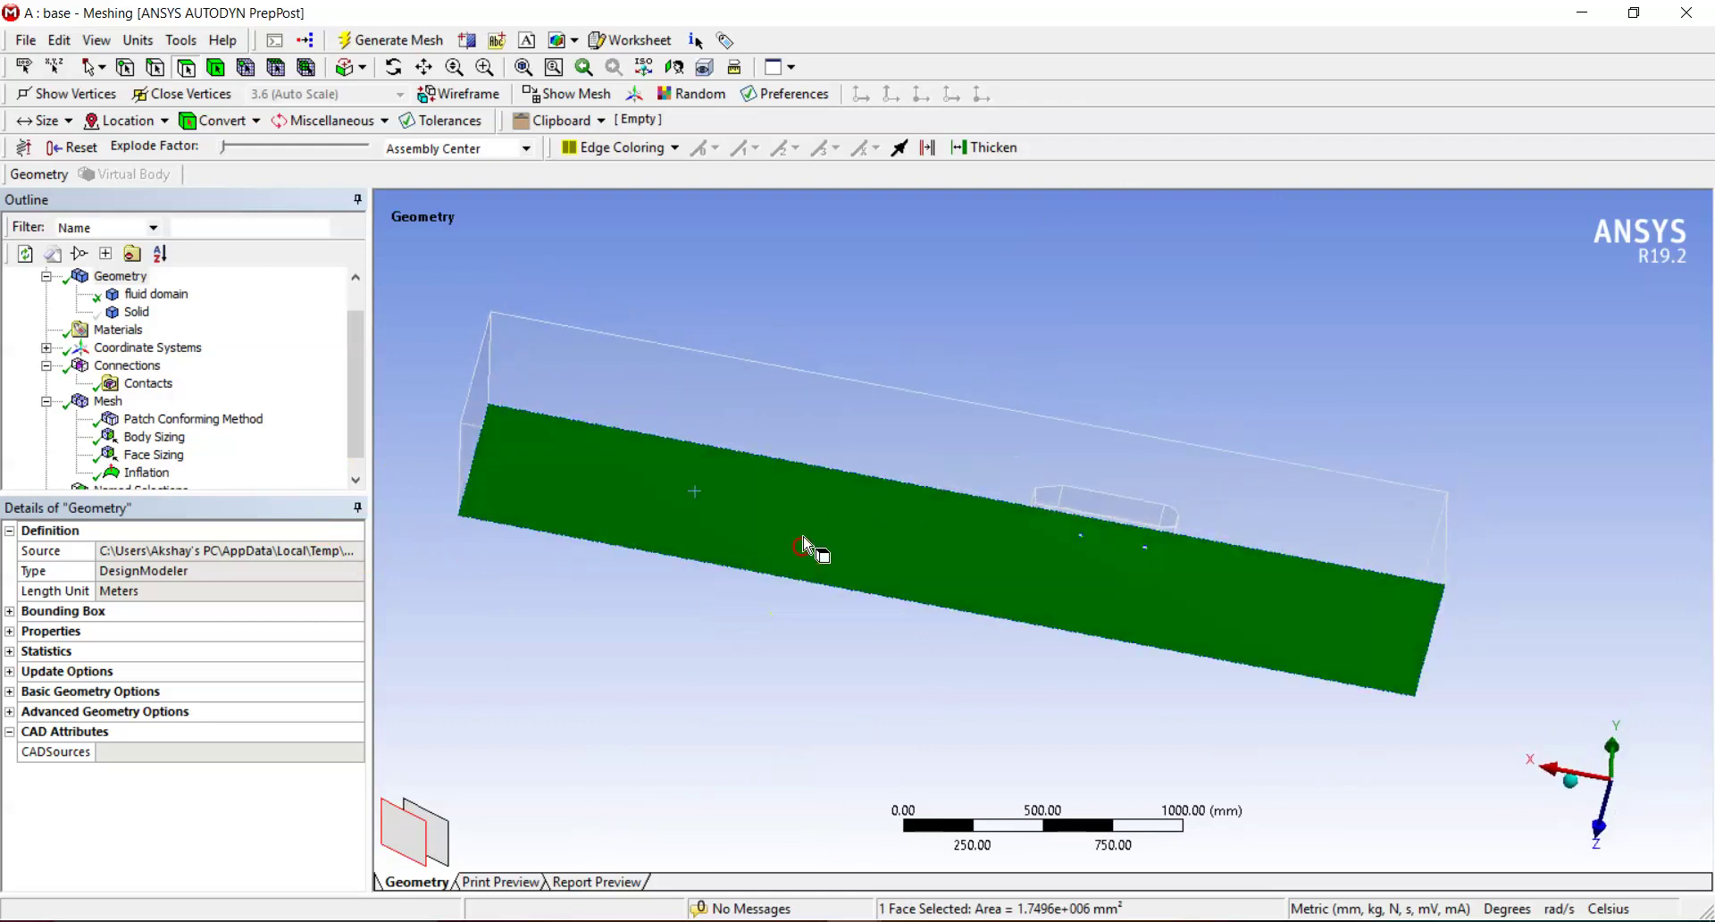
pyautogui.rightClick(803, 545)
pyautogui.click(948, 823)
pyautogui.write('ROAD')
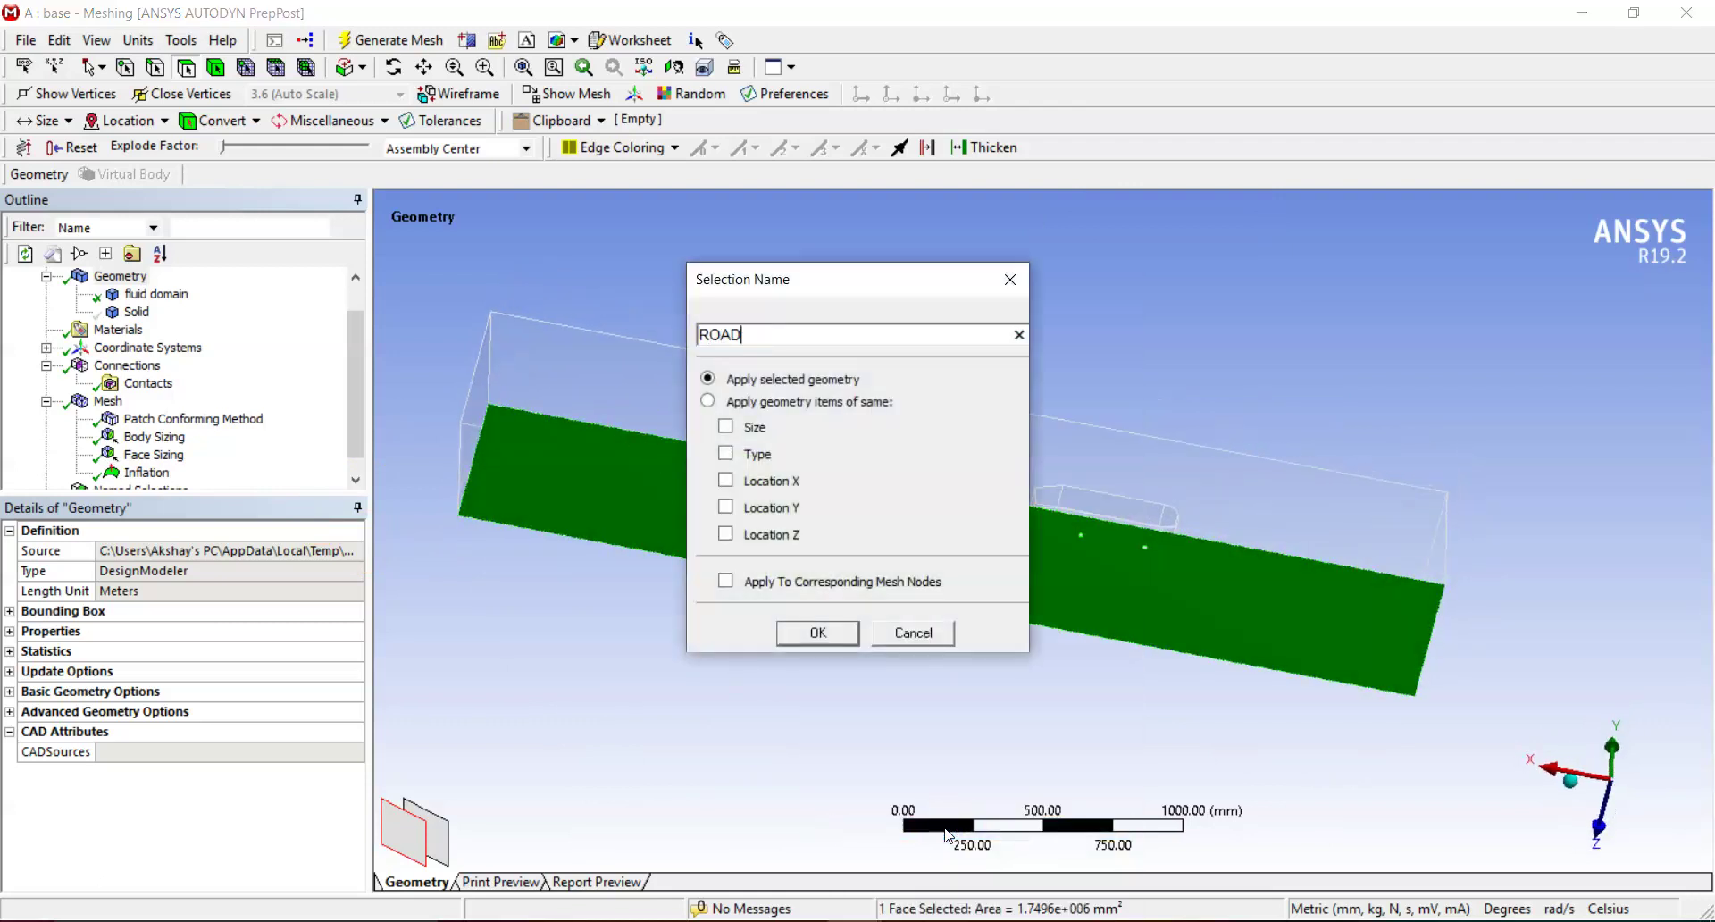
pyautogui.press('Return')
# Create a named selection SYMMETRY from the domain's long side face containing the body cutout.
pyautogui.click(999, 295)
pyautogui.moveTo(998, 294); pyautogui.dragTo(787, 374, button='middle')
pyautogui.click(898, 531)
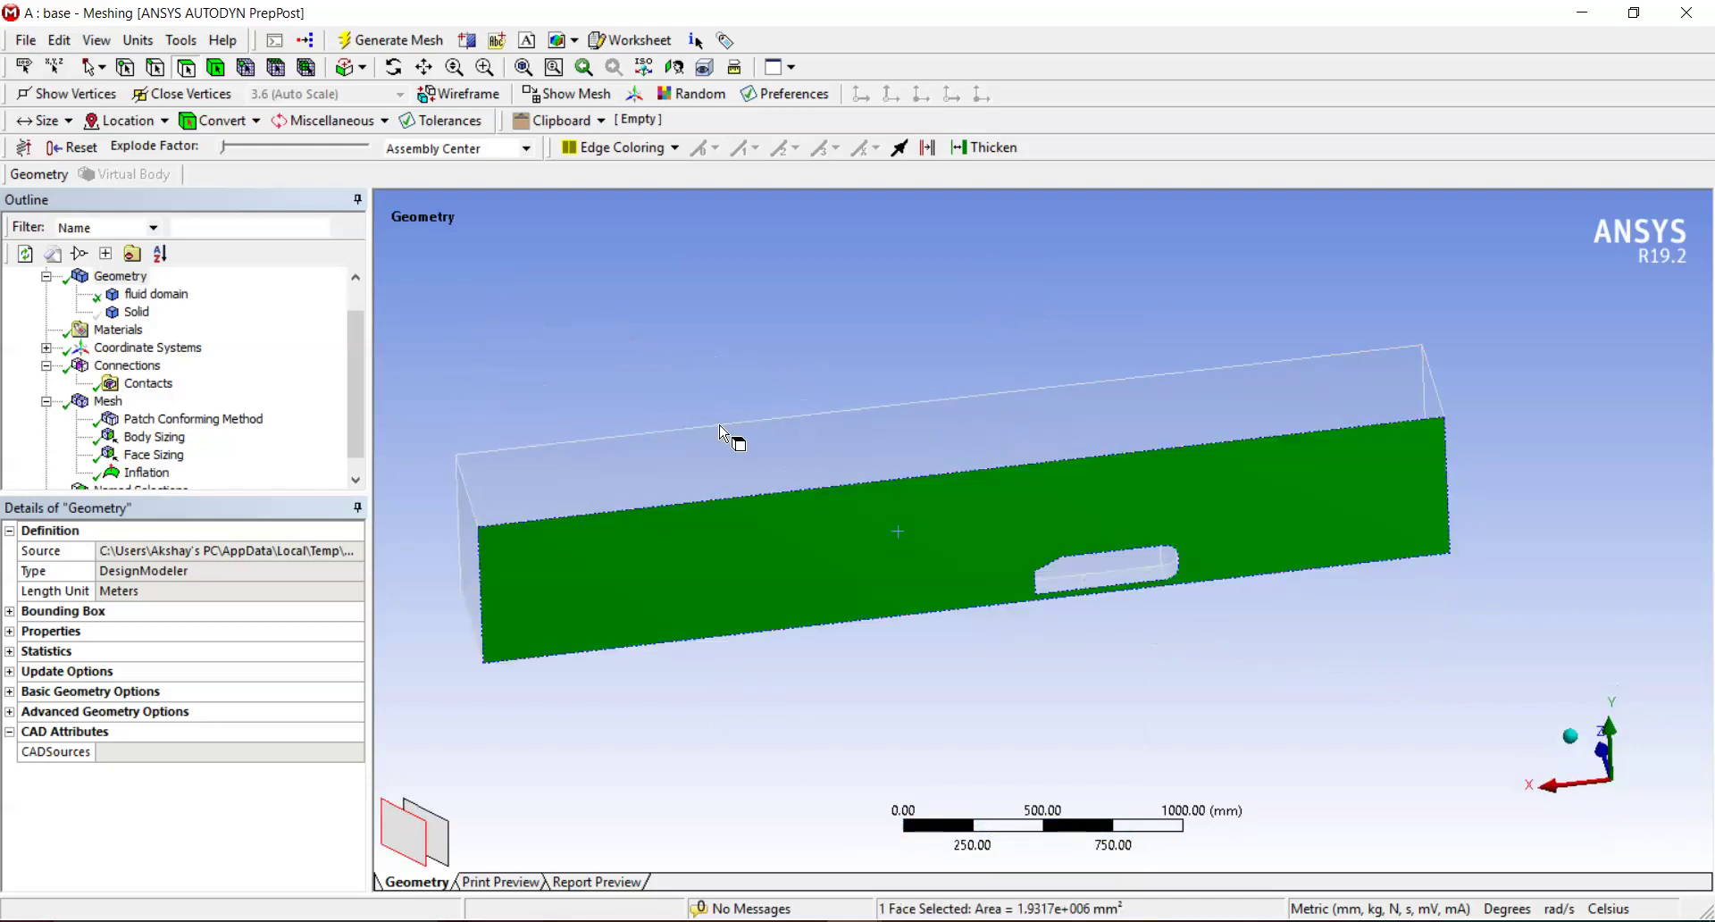
pyautogui.rightClick(900, 534)
pyautogui.click(1085, 824)
pyautogui.write('SYMMETRY')
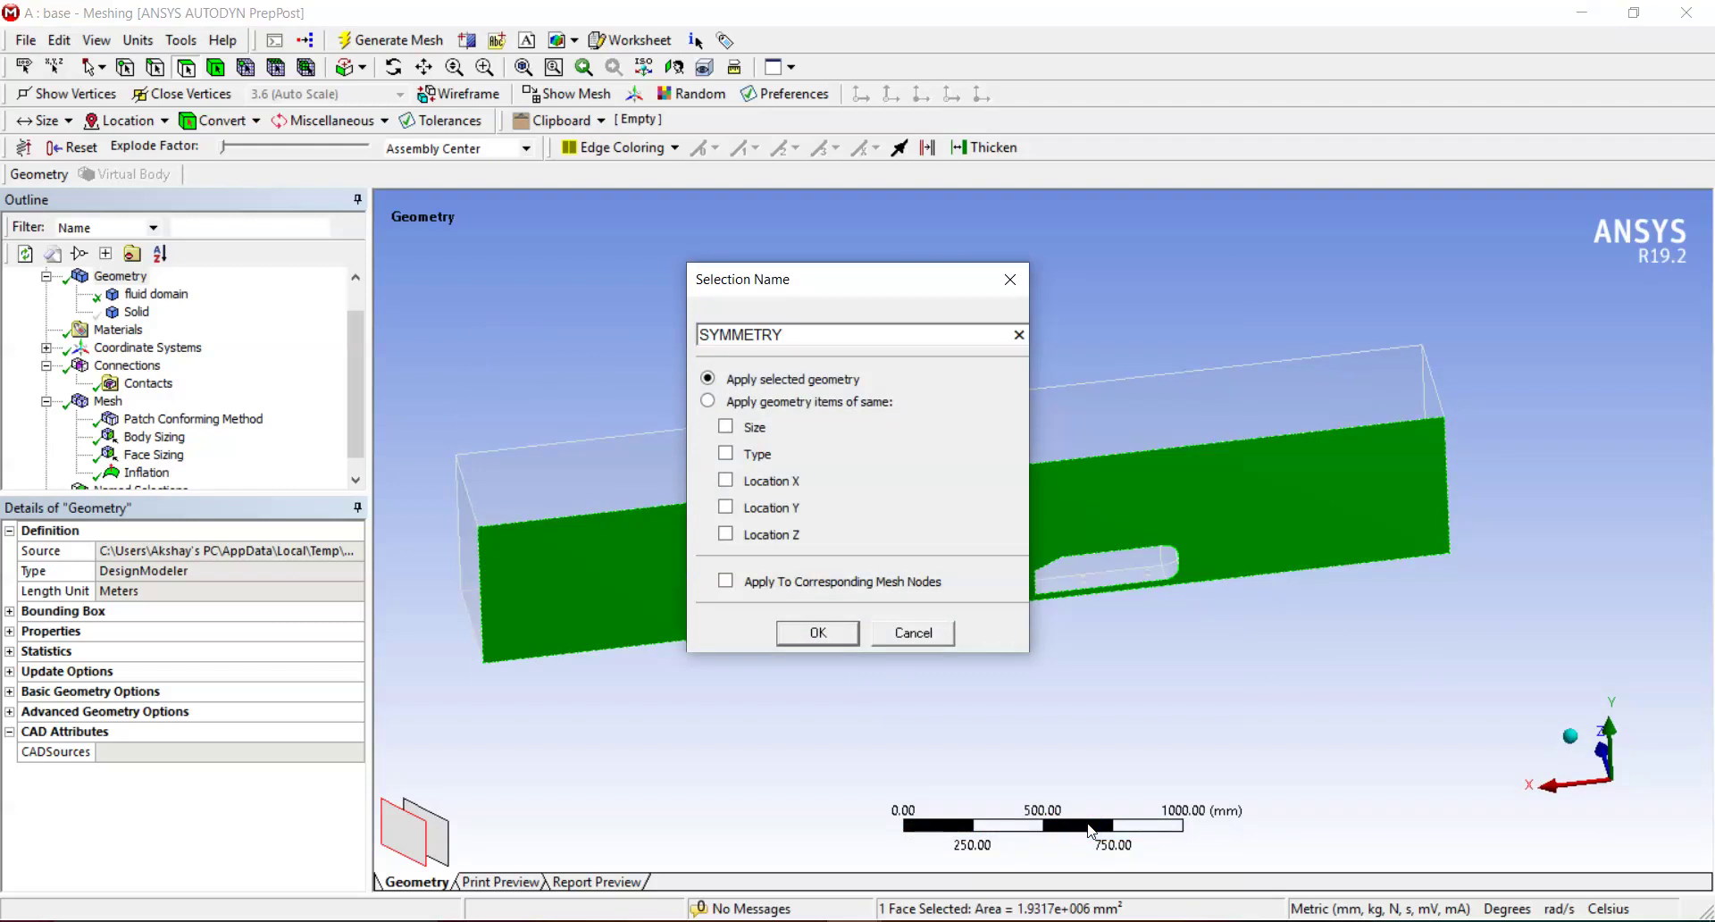
pyautogui.press('Return')
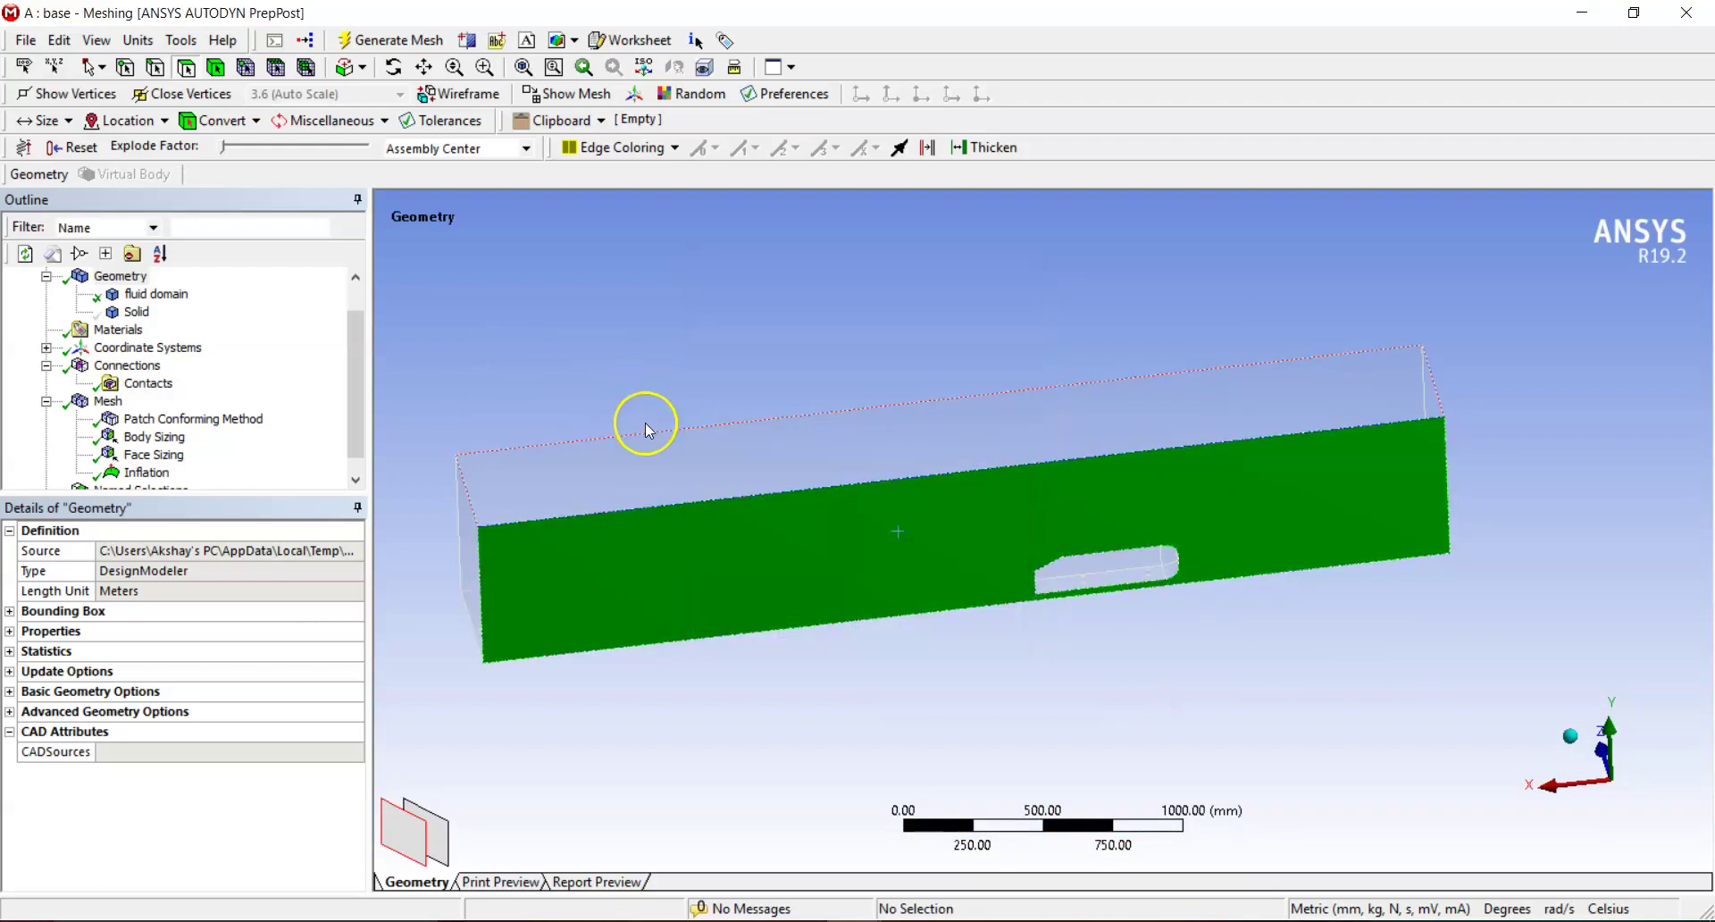
# Create a named selection SYMMETRY TOP from the top face of the fluid domain.
pyautogui.click(671, 464)
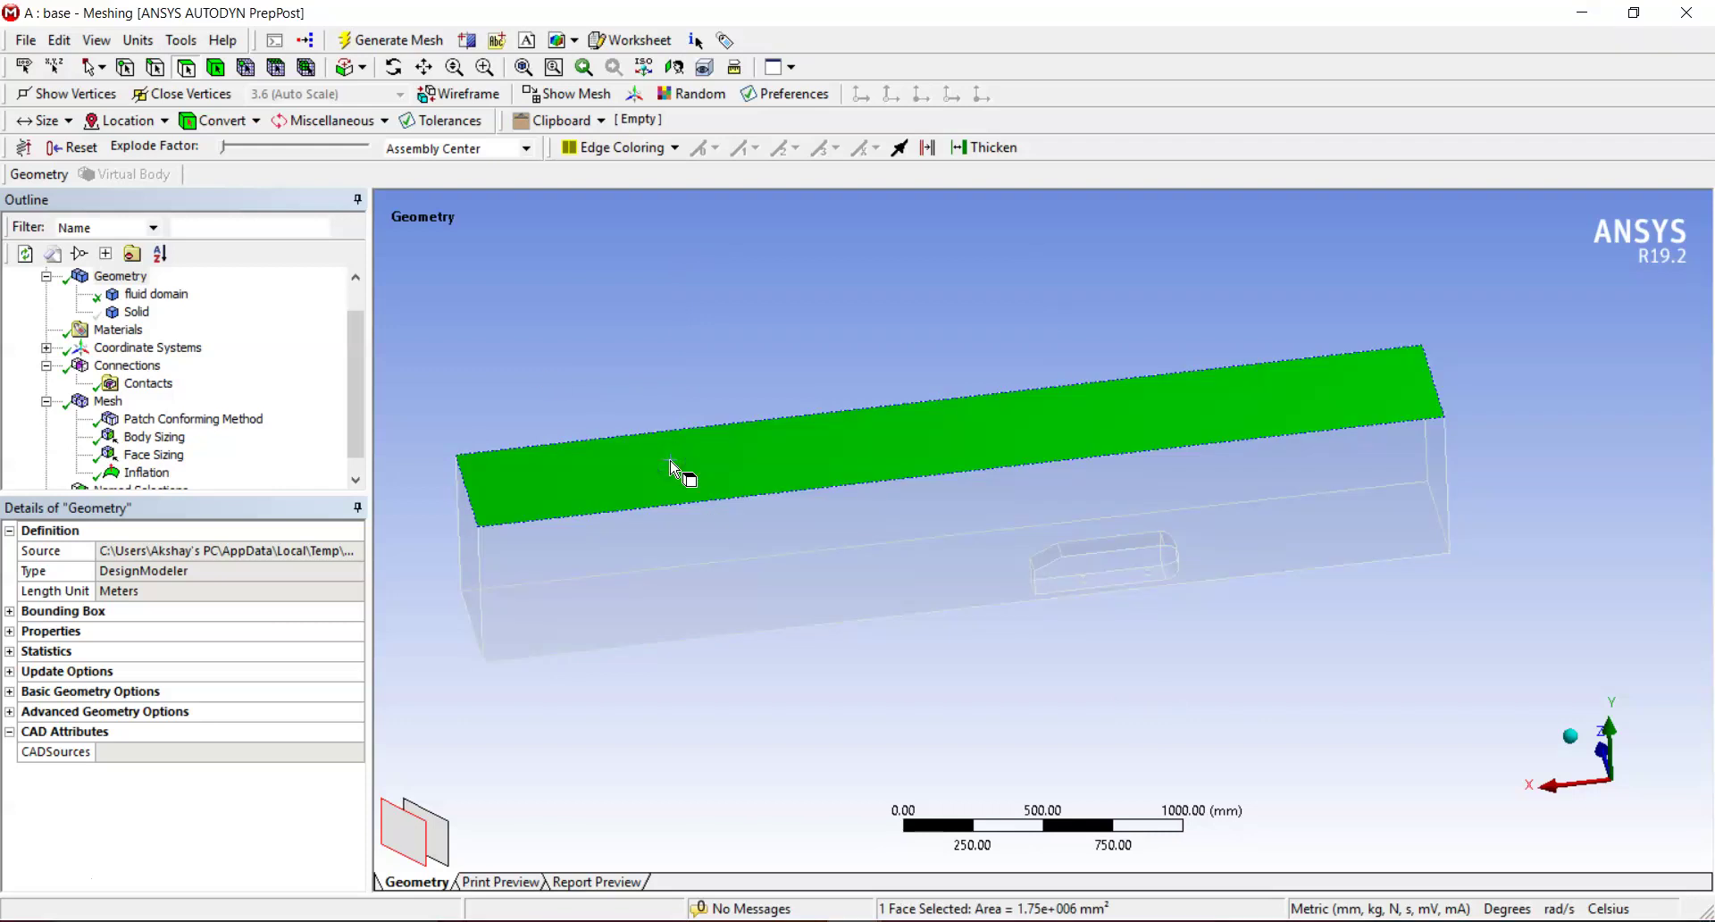
pyautogui.rightClick(672, 466)
pyautogui.click(777, 819)
pyautogui.write('S')
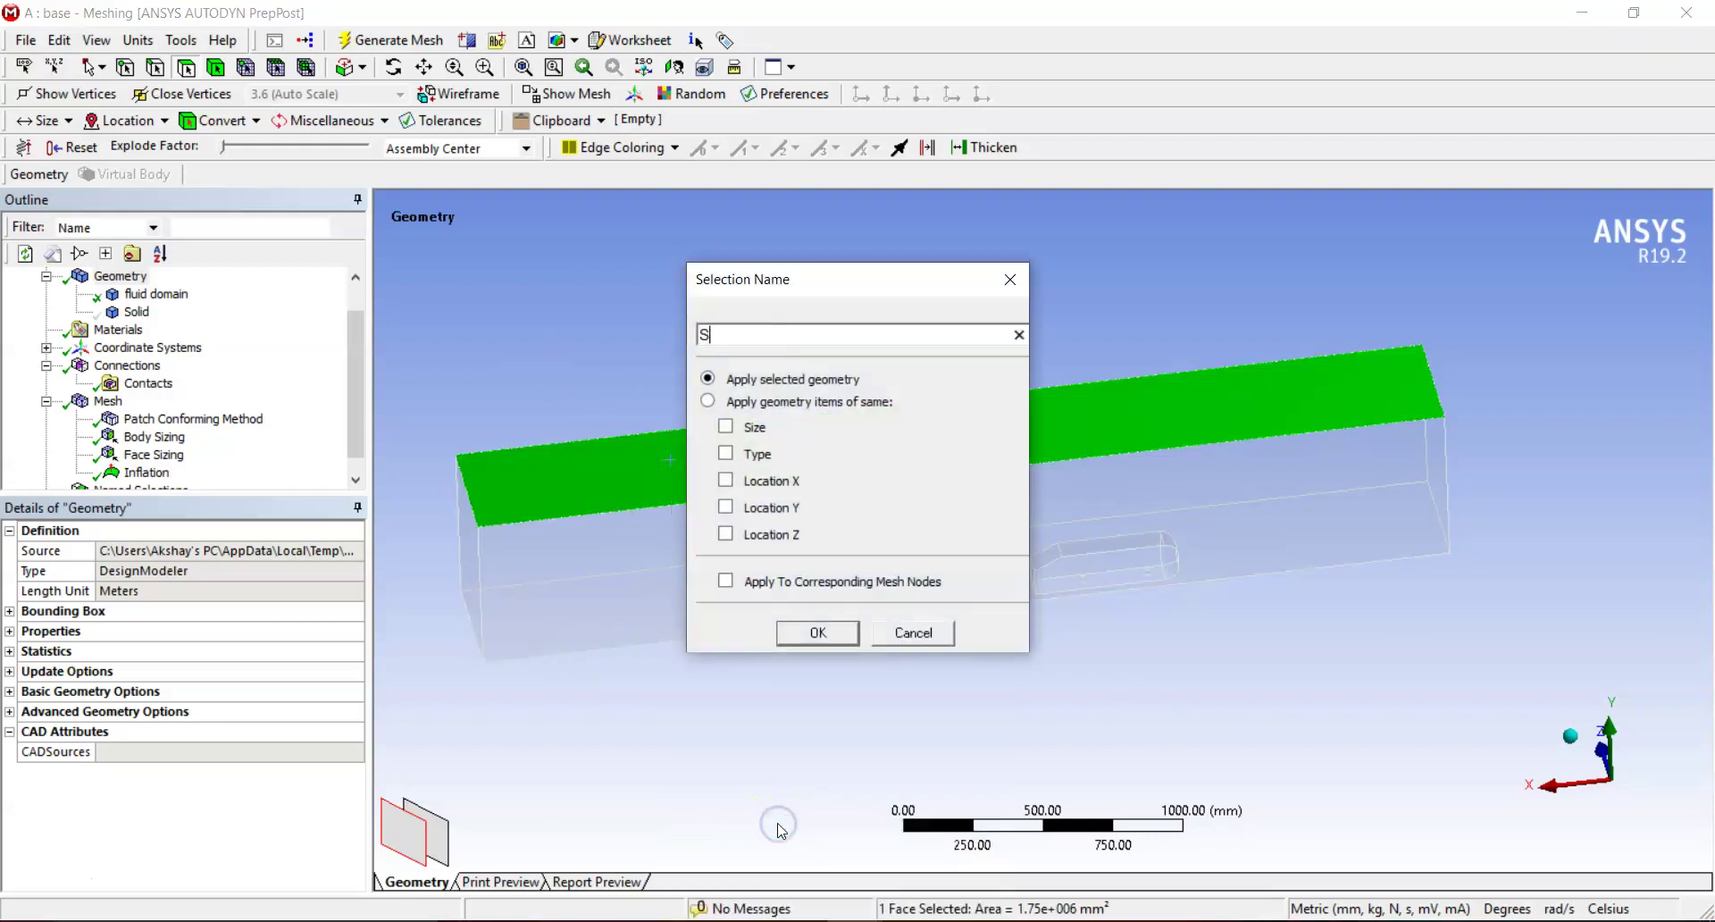
pyautogui.write('YMMETRY TOP')
pyautogui.press('Return')
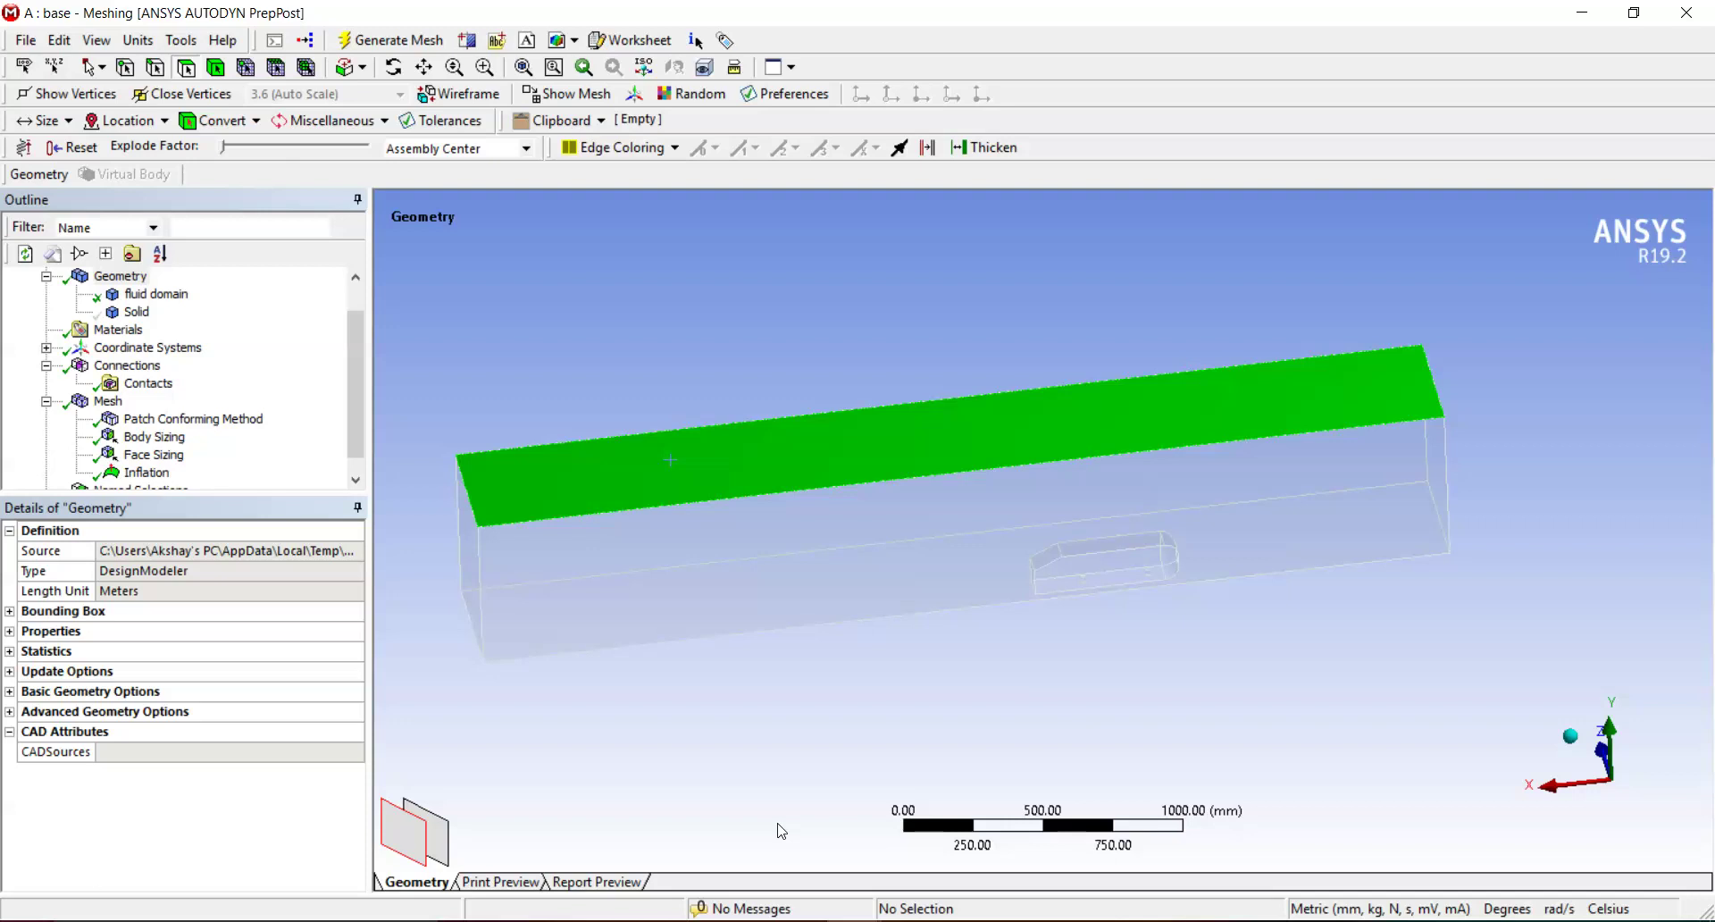
# Create a named selection SYMMETRY SIDE from the domain's long outer side face, opposite the side with the body cutout.
pyautogui.moveTo(921, 562); pyautogui.dragTo(914, 463, button='middle')
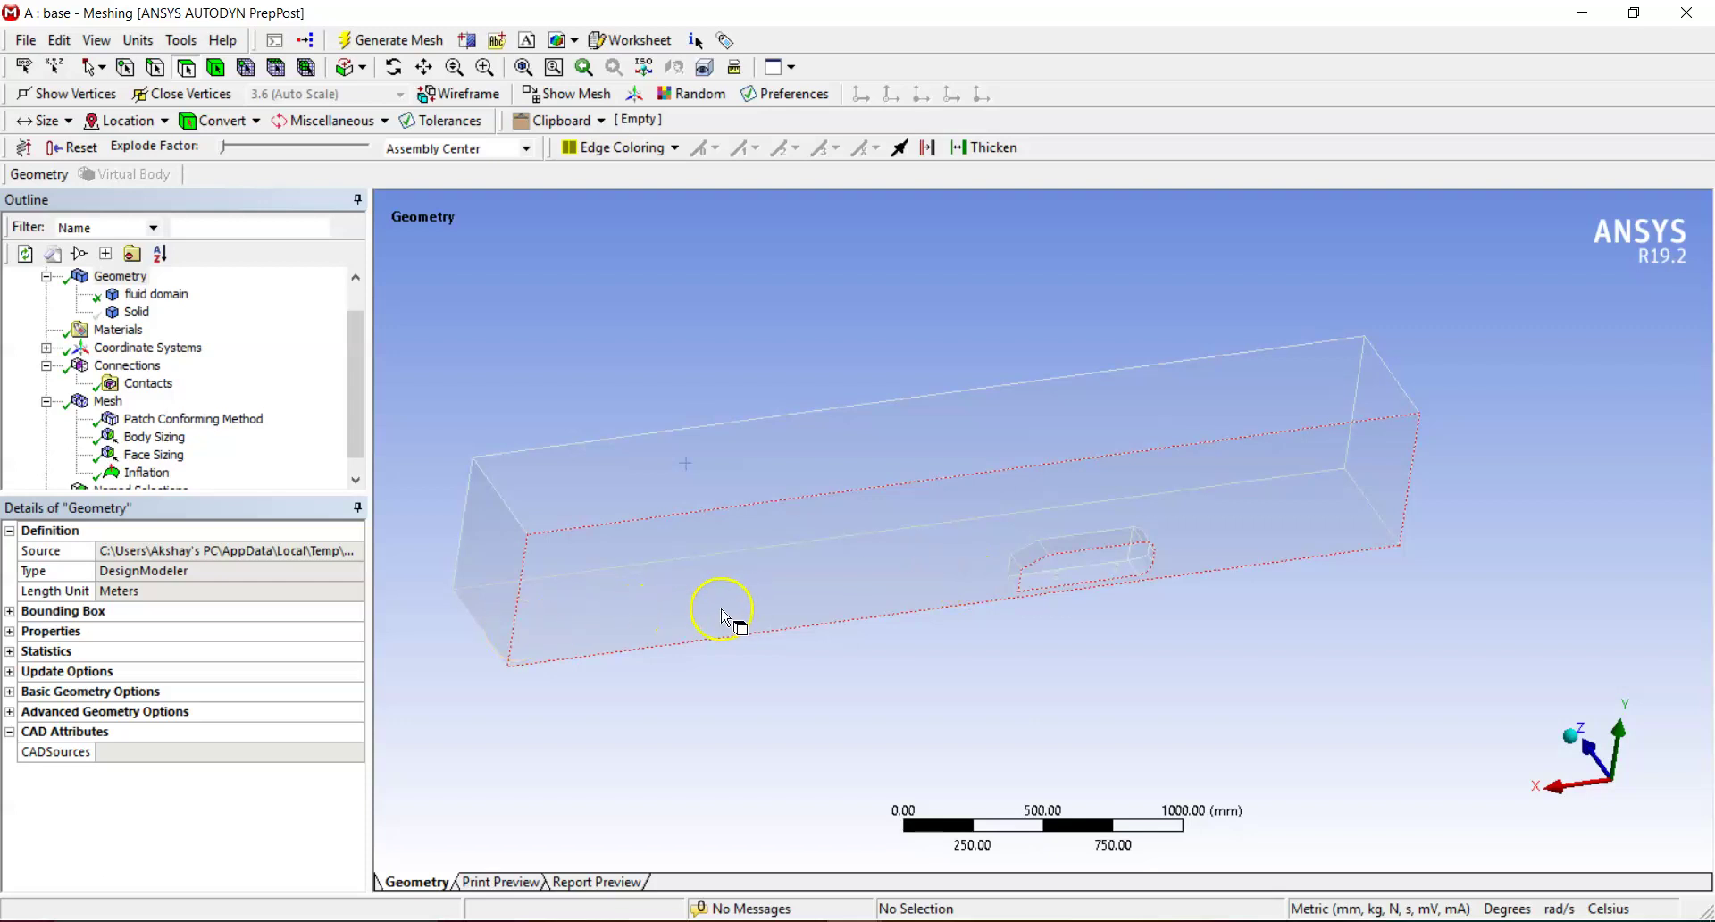
pyautogui.moveTo(868, 614)
pyautogui.mouseDown(button='middle')
pyautogui.moveTo(1083, 474)
pyautogui.moveTo(1347, 532)
pyautogui.moveTo(1007, 621)
pyautogui.moveTo(1232, 566)
pyautogui.moveTo(1037, 597)
pyautogui.moveTo(985, 580)
pyautogui.moveTo(965, 584)
pyautogui.moveTo(964, 613)
pyautogui.mouseUp(button='middle')
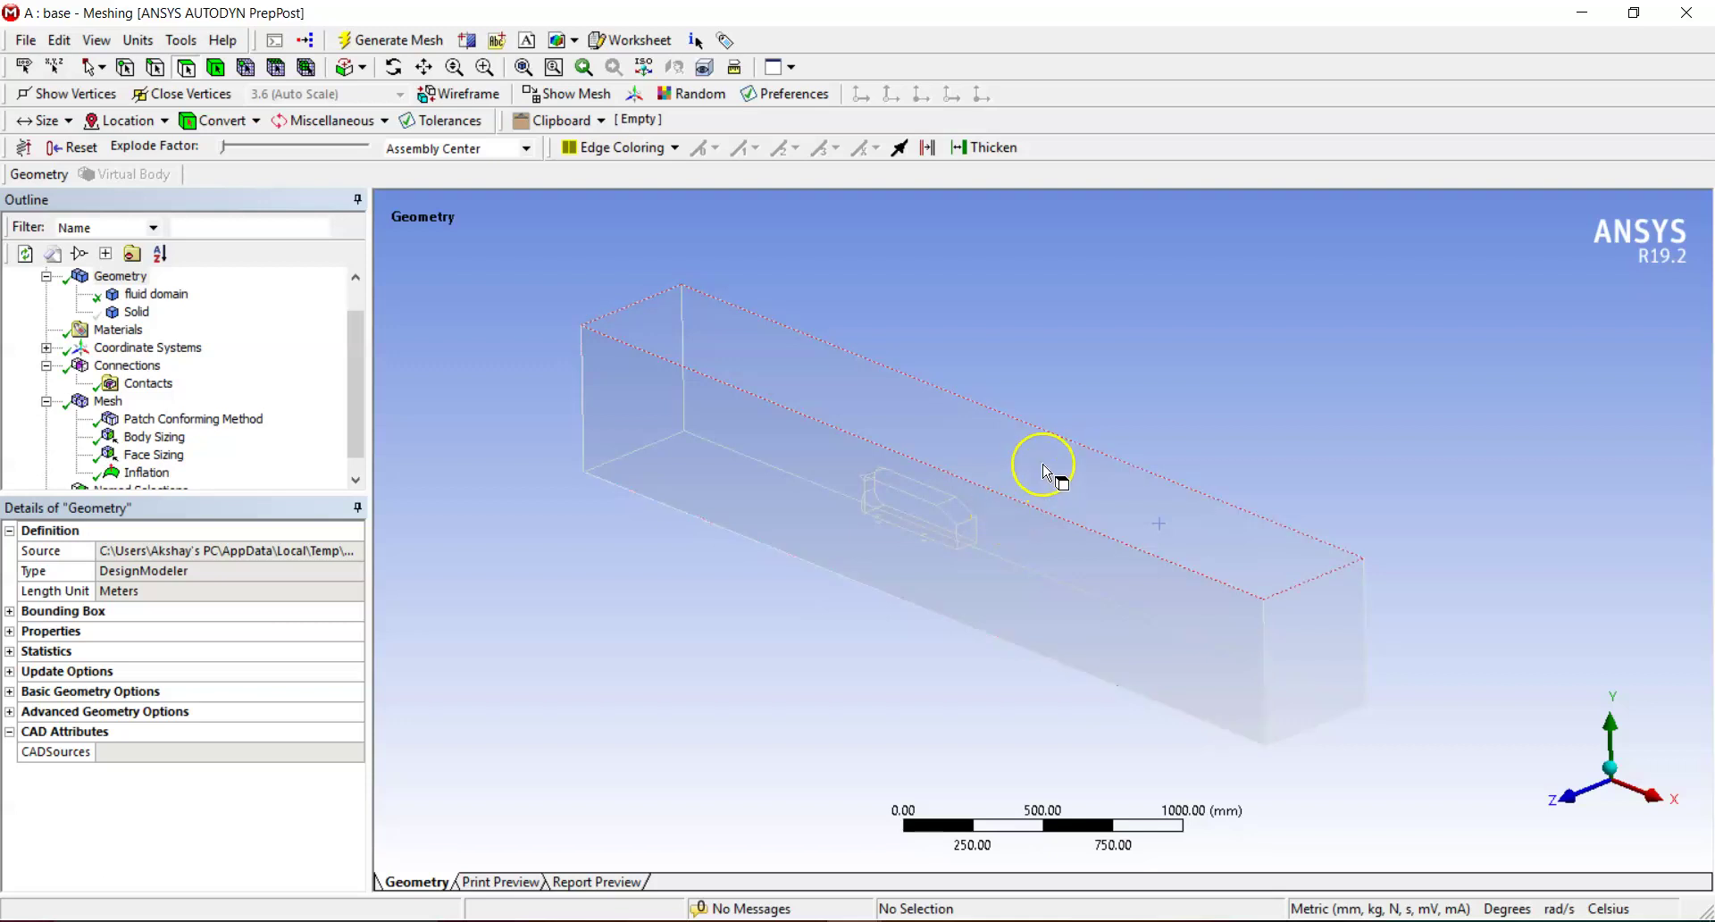
pyautogui.click(948, 514)
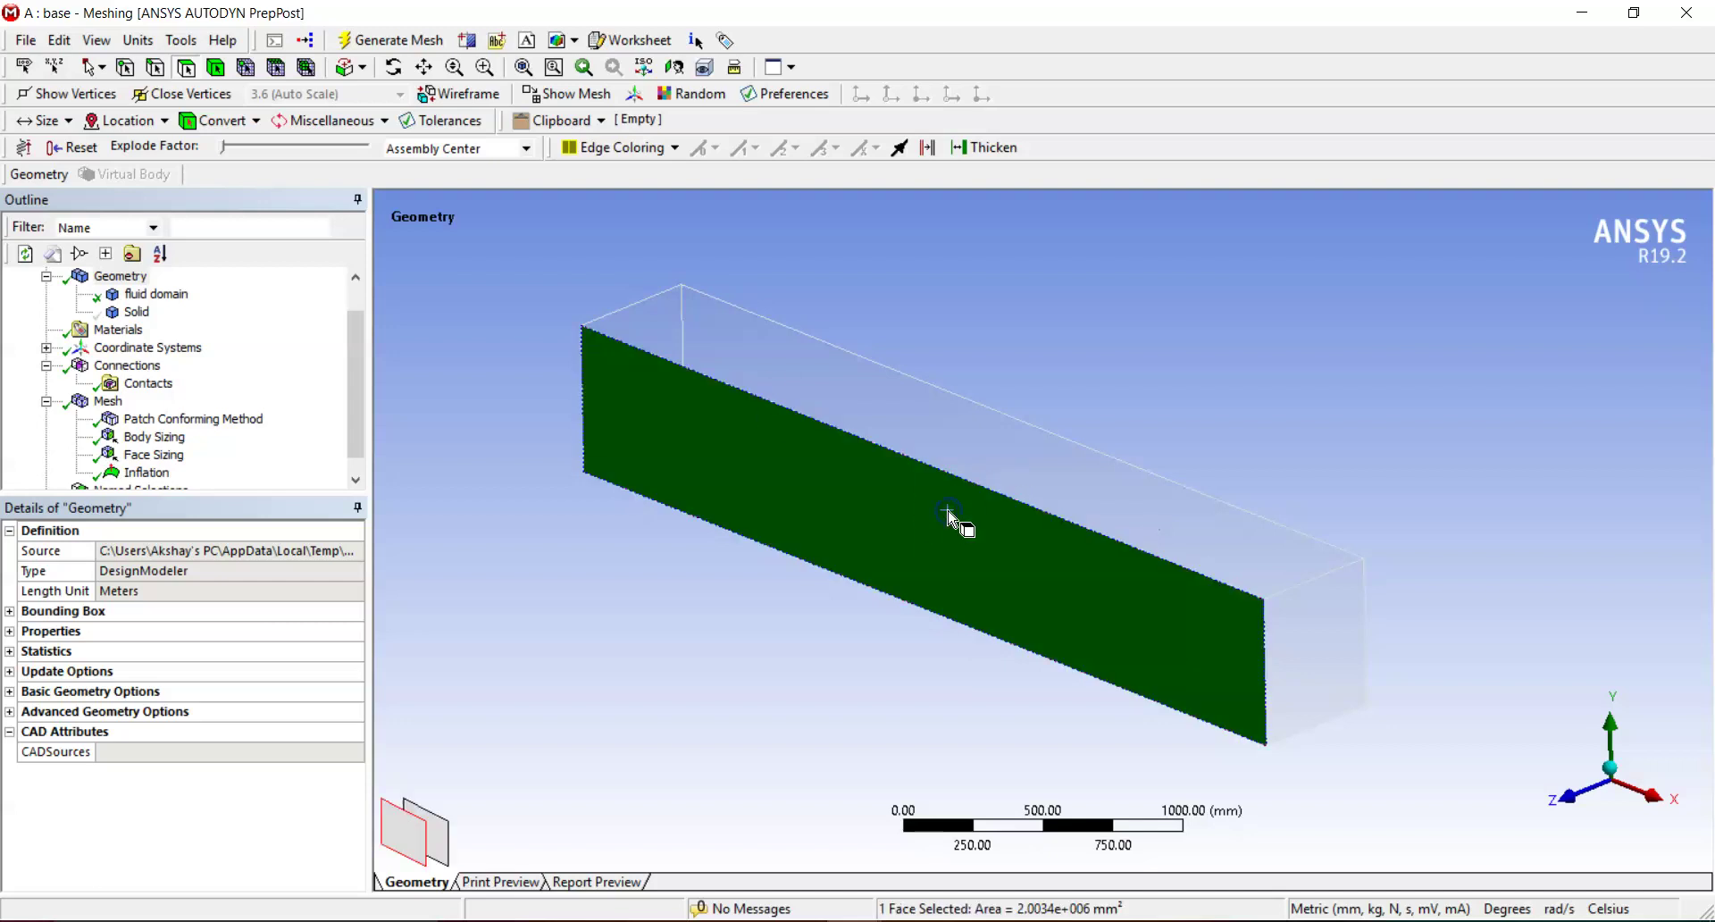
pyautogui.click(625, 595)
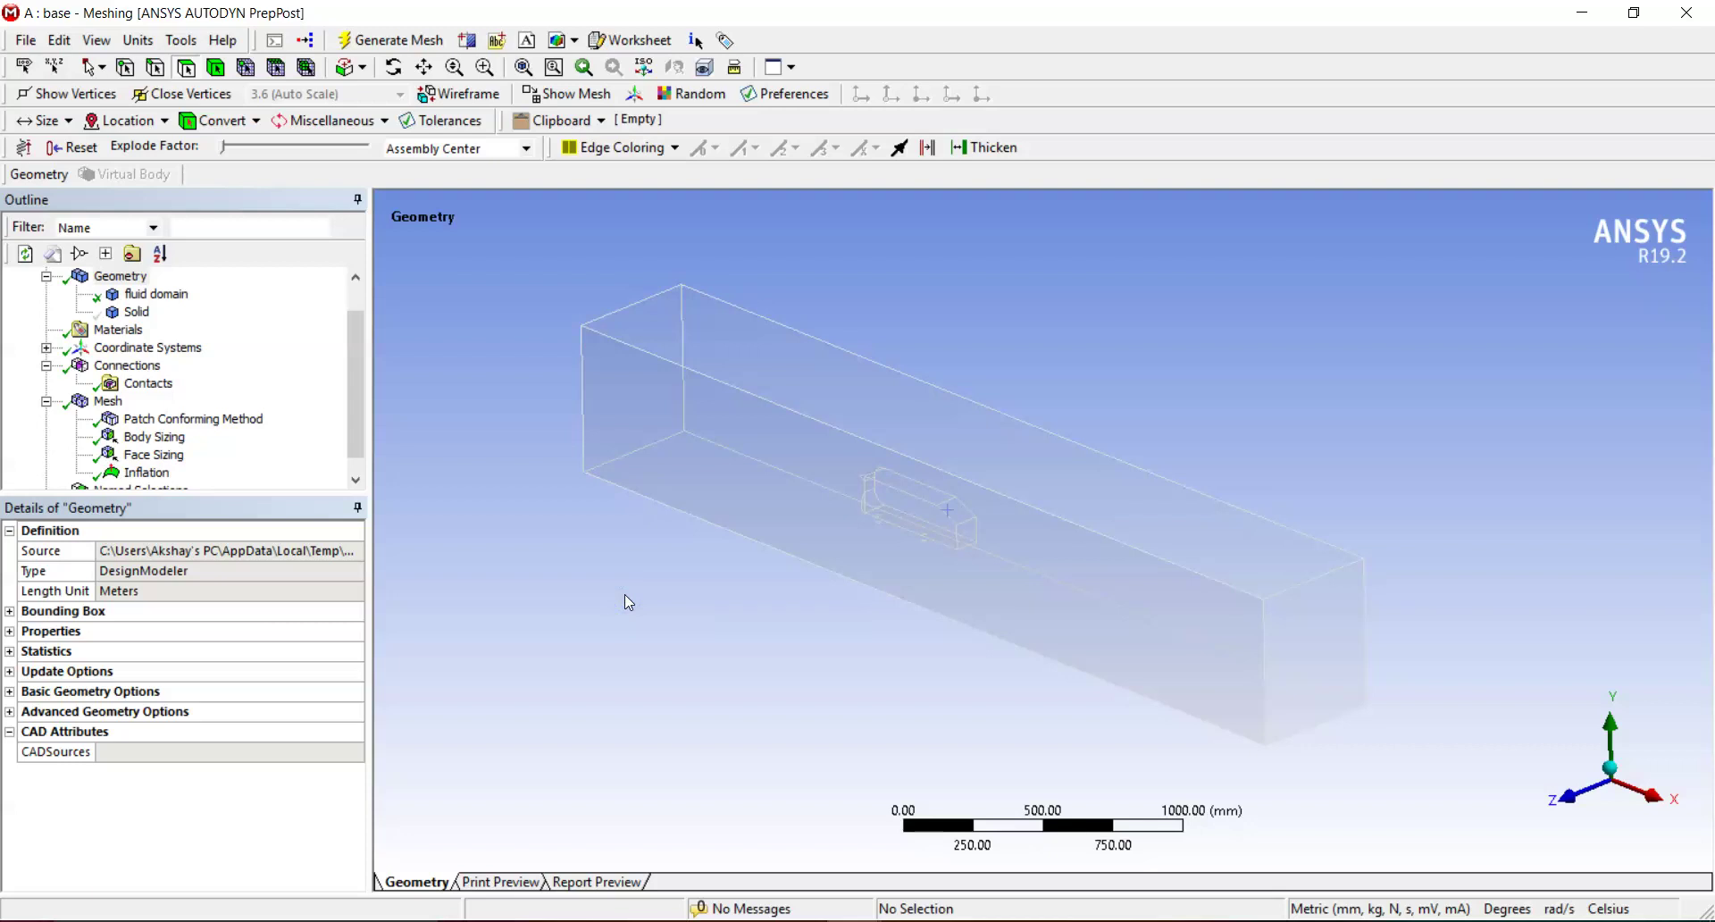
pyautogui.click(893, 497)
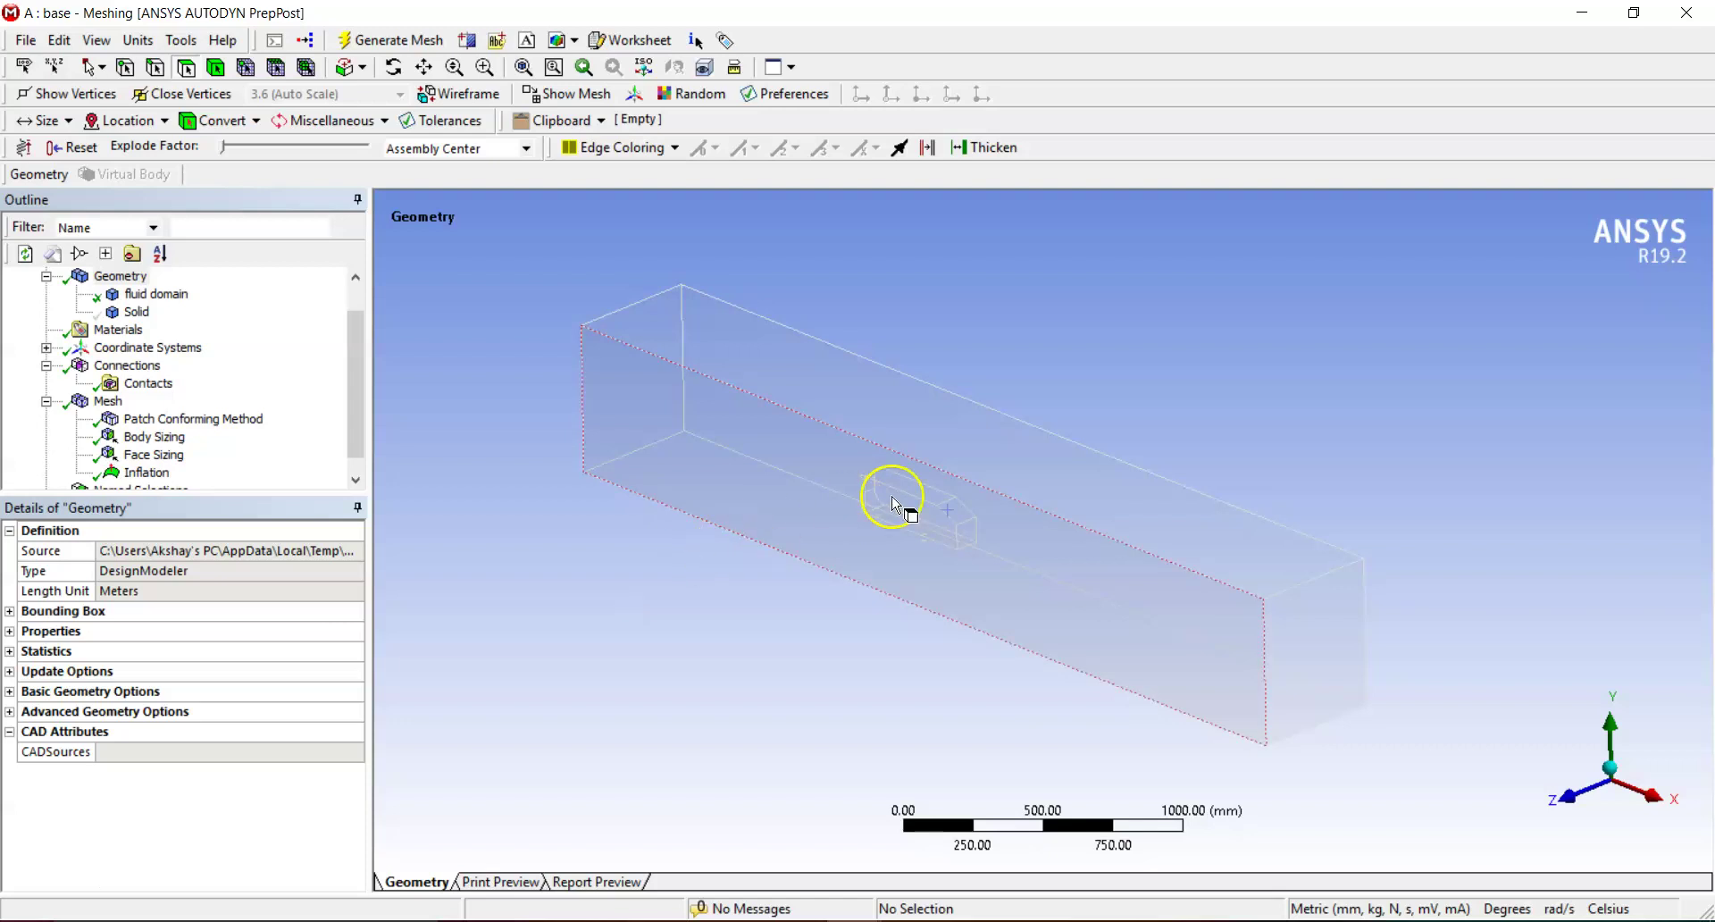
pyautogui.rightClick(903, 495)
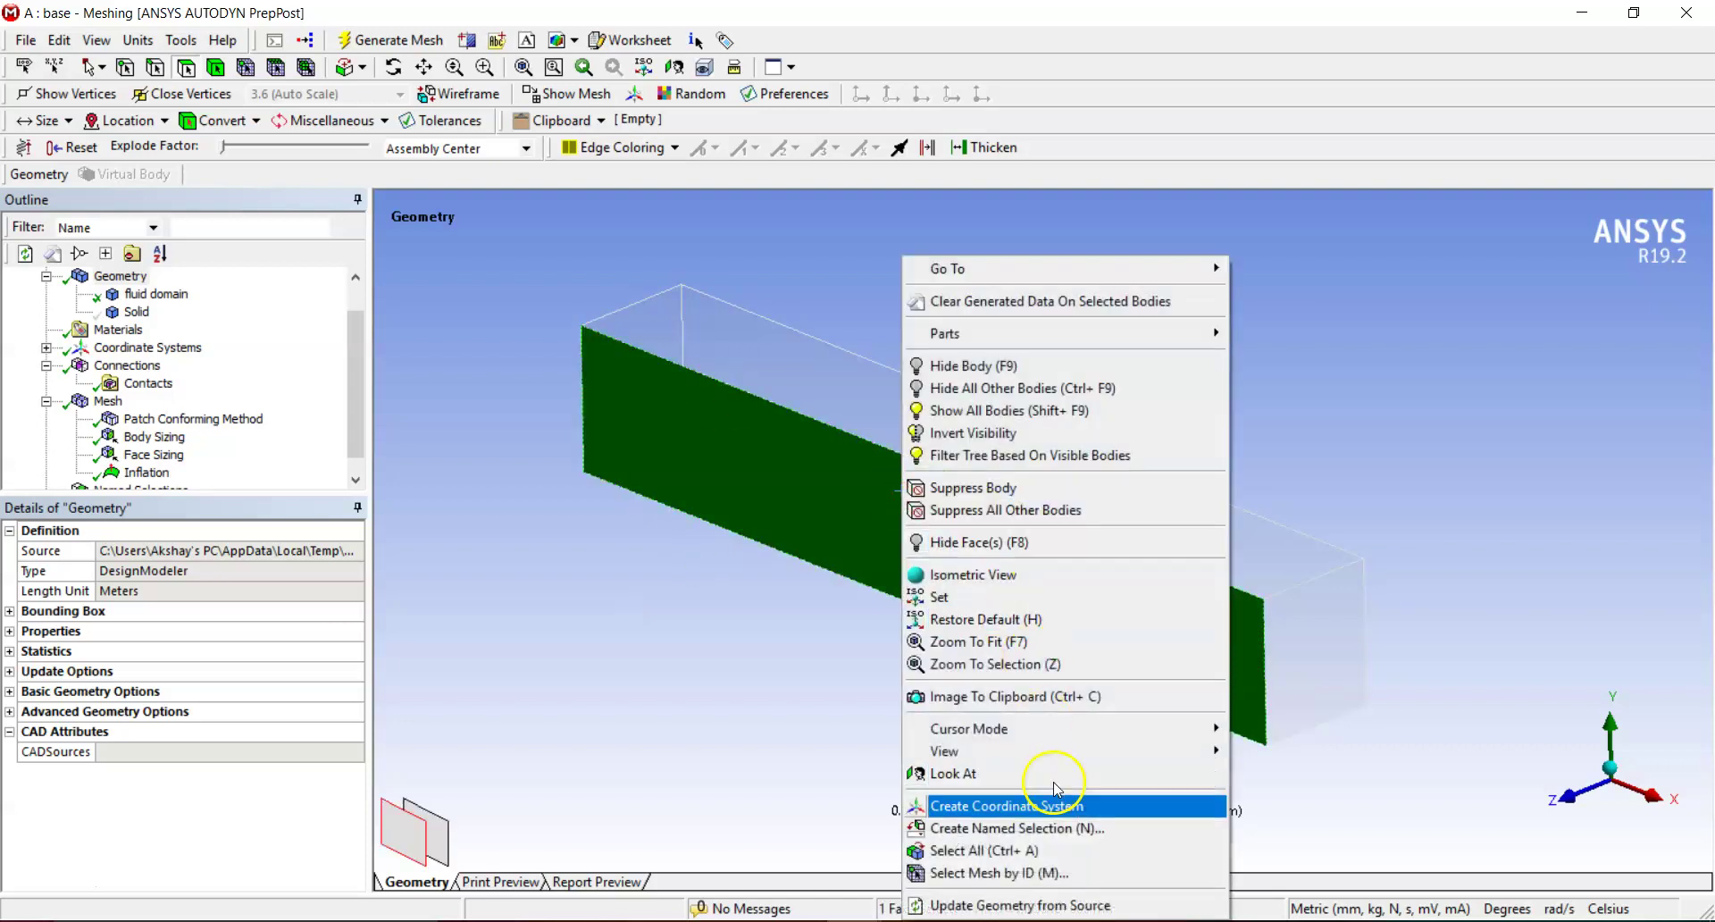
pyautogui.click(1046, 829)
pyautogui.write('SYMMETRY SIDE')
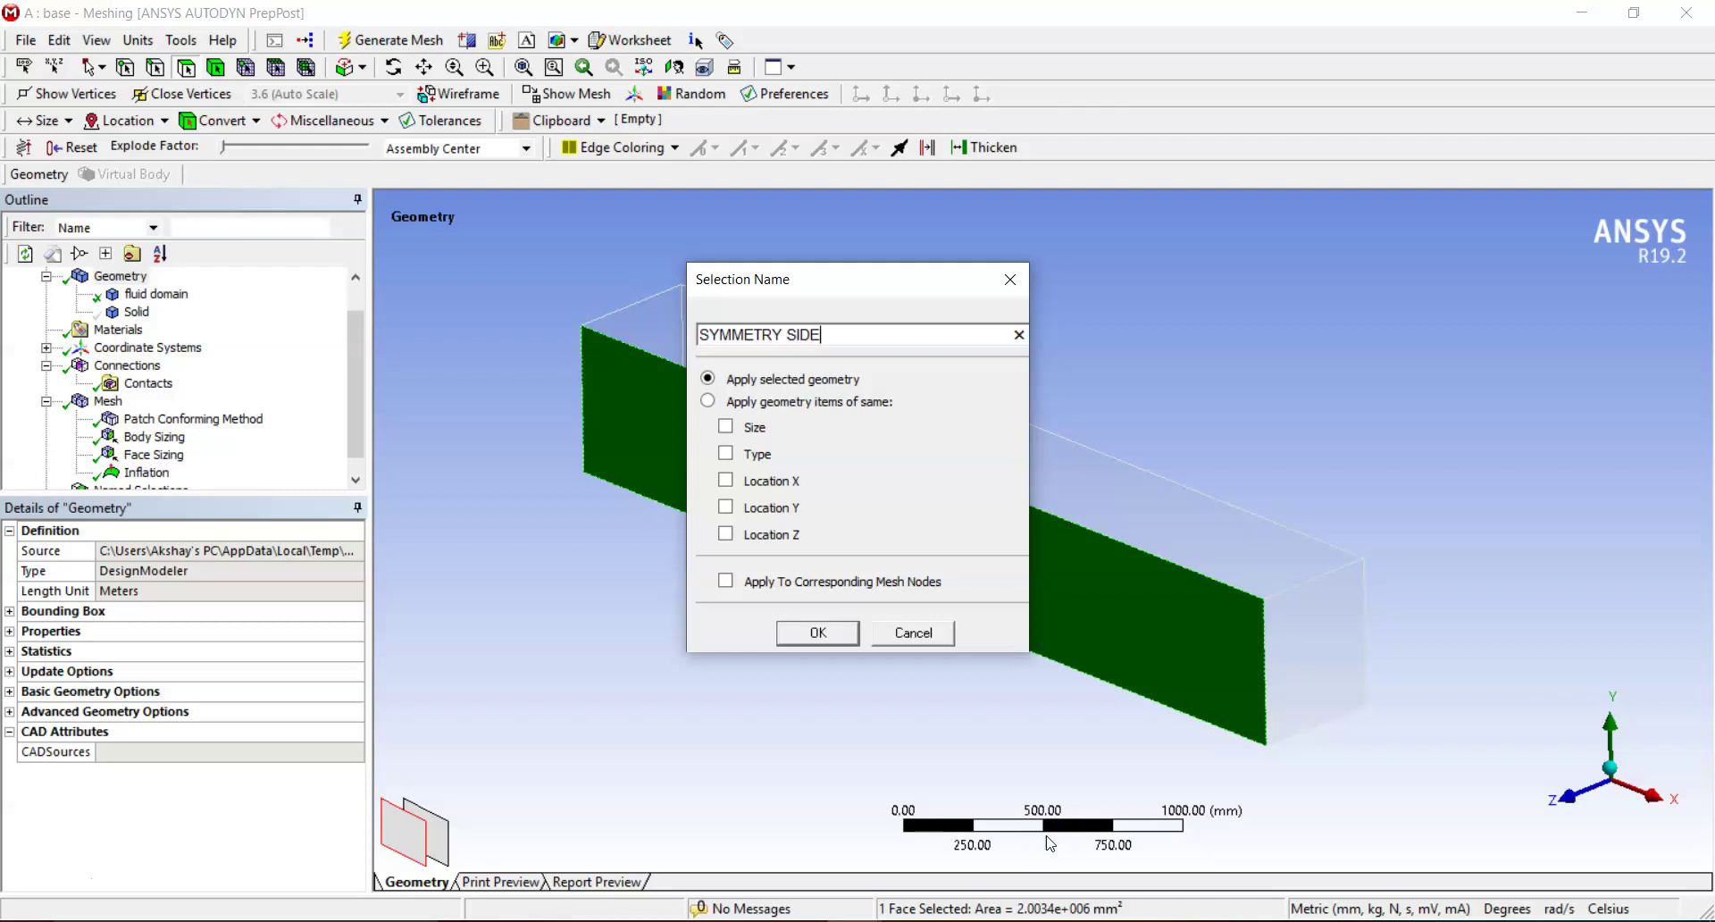
pyautogui.press('Return')
# Box-select all faces of the car body in side view and create a named selection CARBODY from them.
pyautogui.moveTo(1294, 547); pyautogui.dragTo(1283, 605, button='middle')
pyautogui.press('F7')
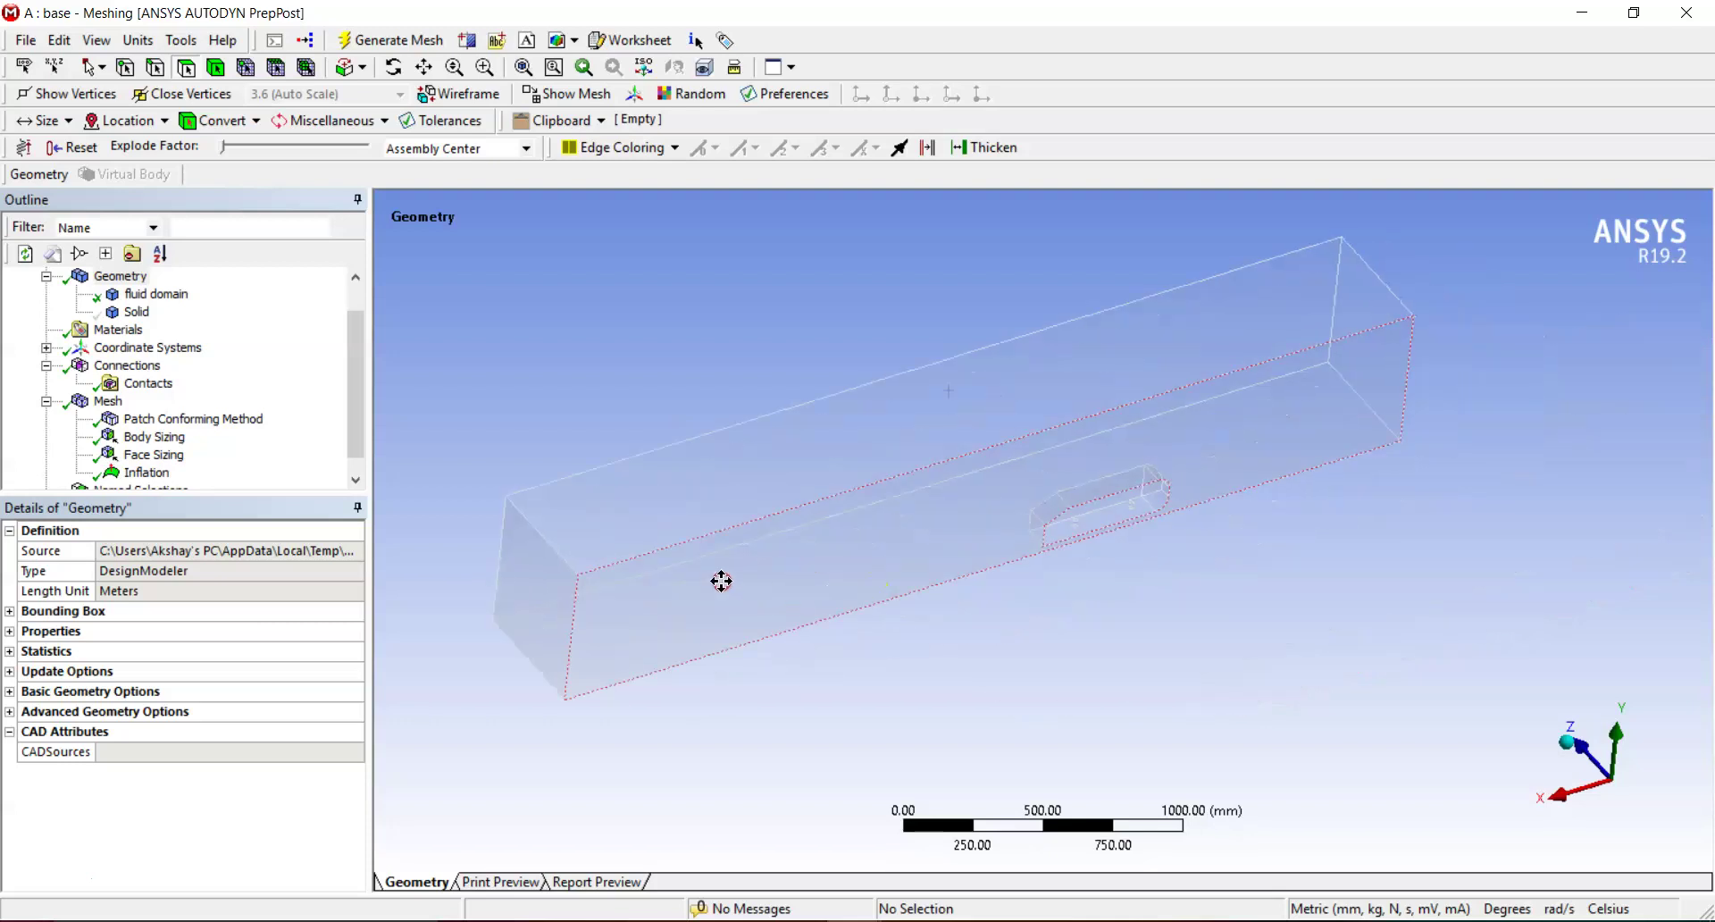
pyautogui.click(1650, 812)
pyautogui.keyDown('ctrl'); pyautogui.moveTo(1274, 694); pyautogui.dragTo(1182, 632, button='middle'); pyautogui.keyUp('ctrl')
pyautogui.click(100, 67)
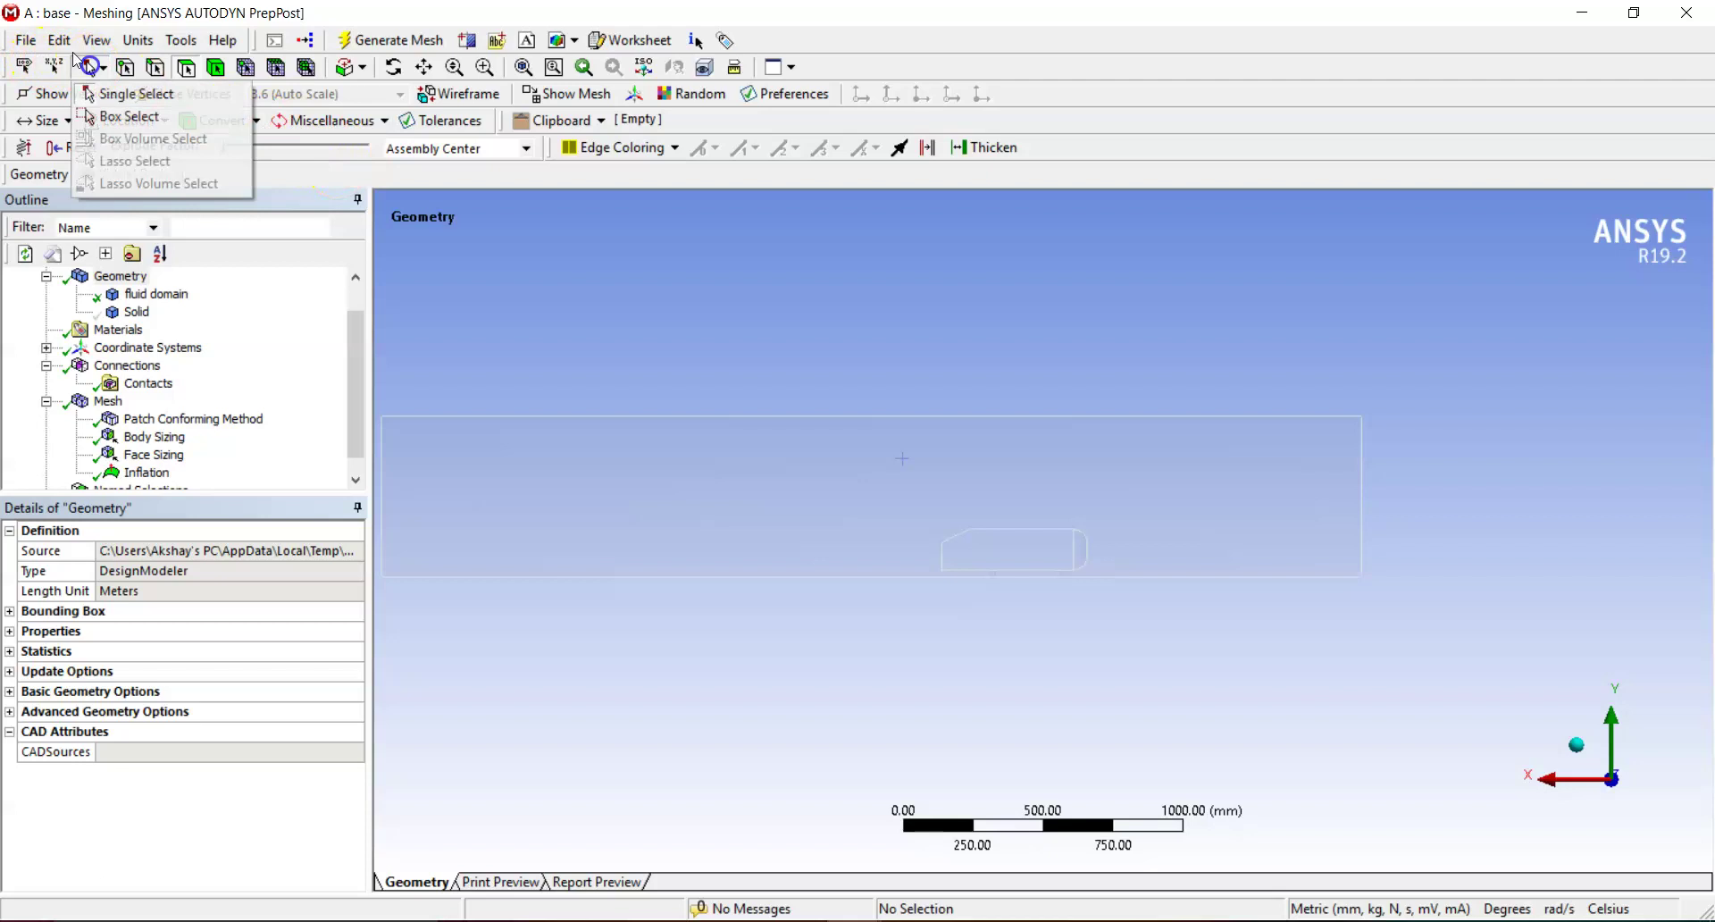
pyautogui.click(125, 112)
pyautogui.click(185, 69)
pyautogui.moveTo(910, 488); pyautogui.dragTo(1121, 625)
pyautogui.rightClick(993, 544)
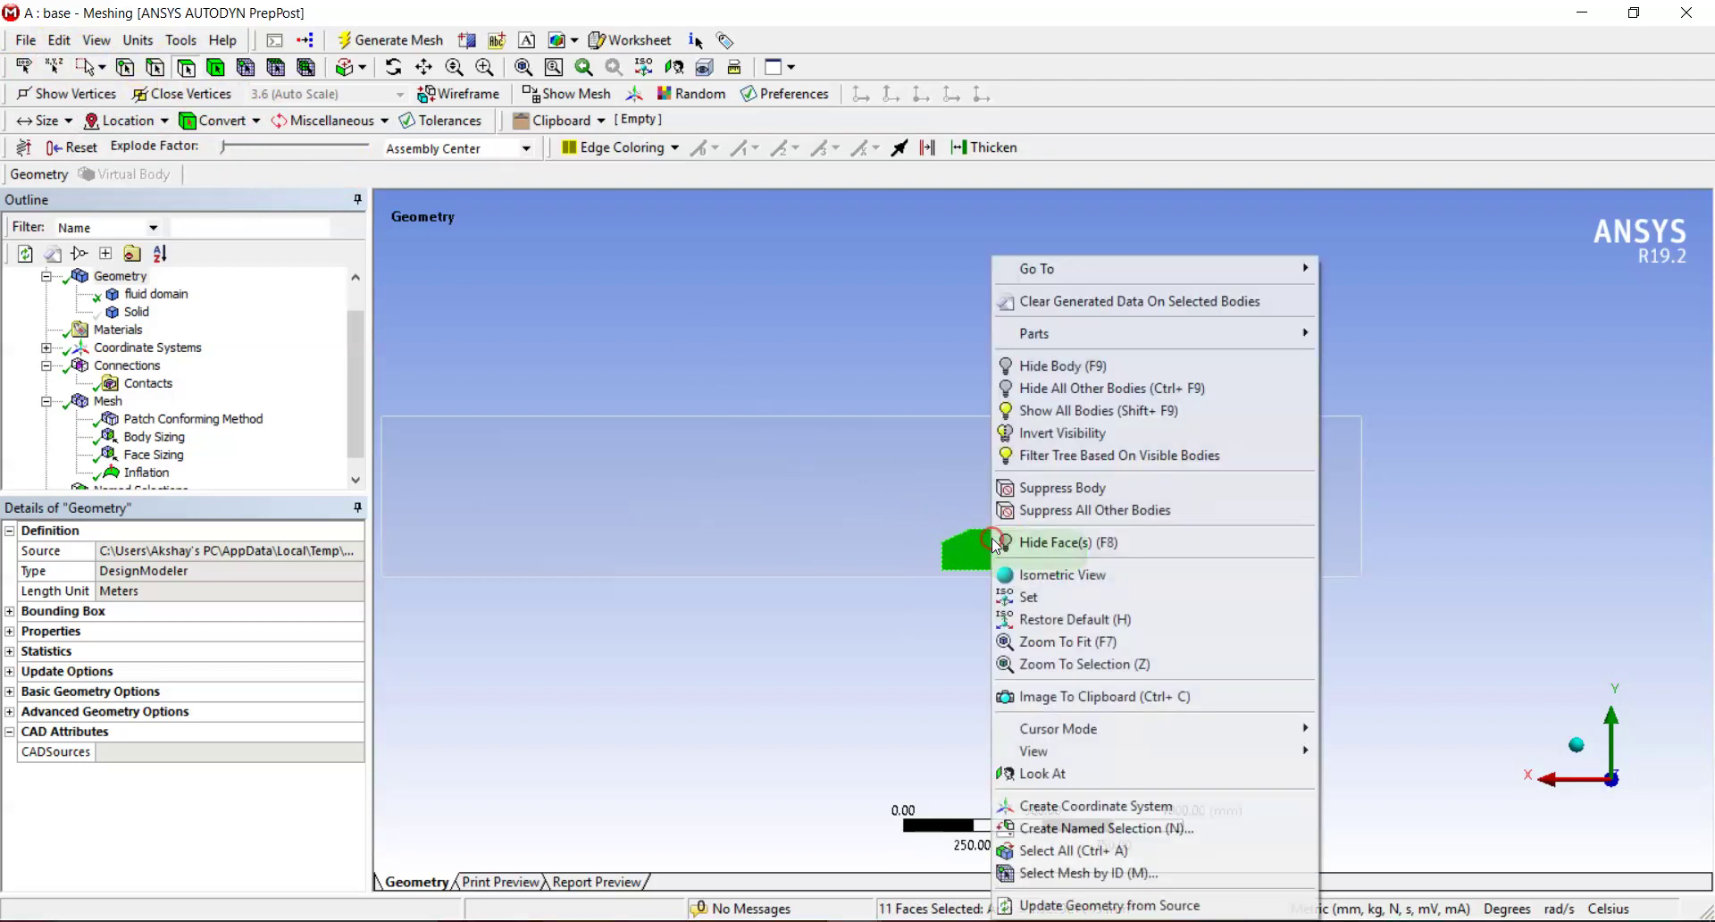
pyautogui.click(1116, 829)
pyautogui.write('CARBODY')
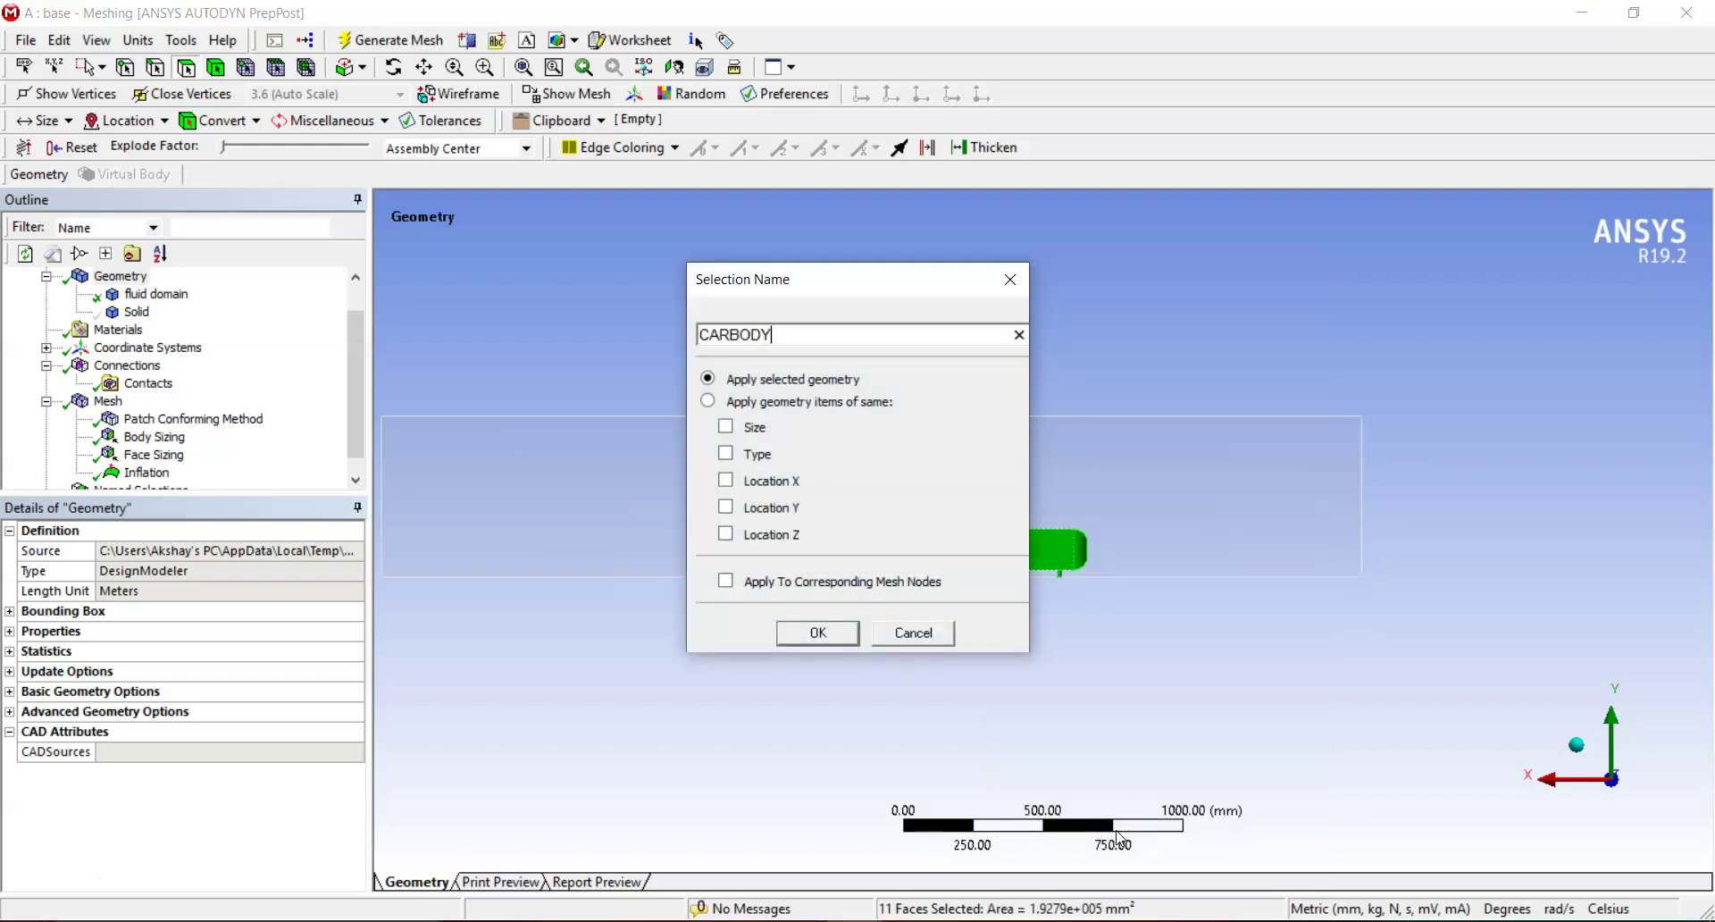
pyautogui.press('Return')
pyautogui.click(915, 589)
# Review the faces assigned to each named selection, from INLET through CARBODY, in the fitted isometric view.
pyautogui.click(1576, 744)
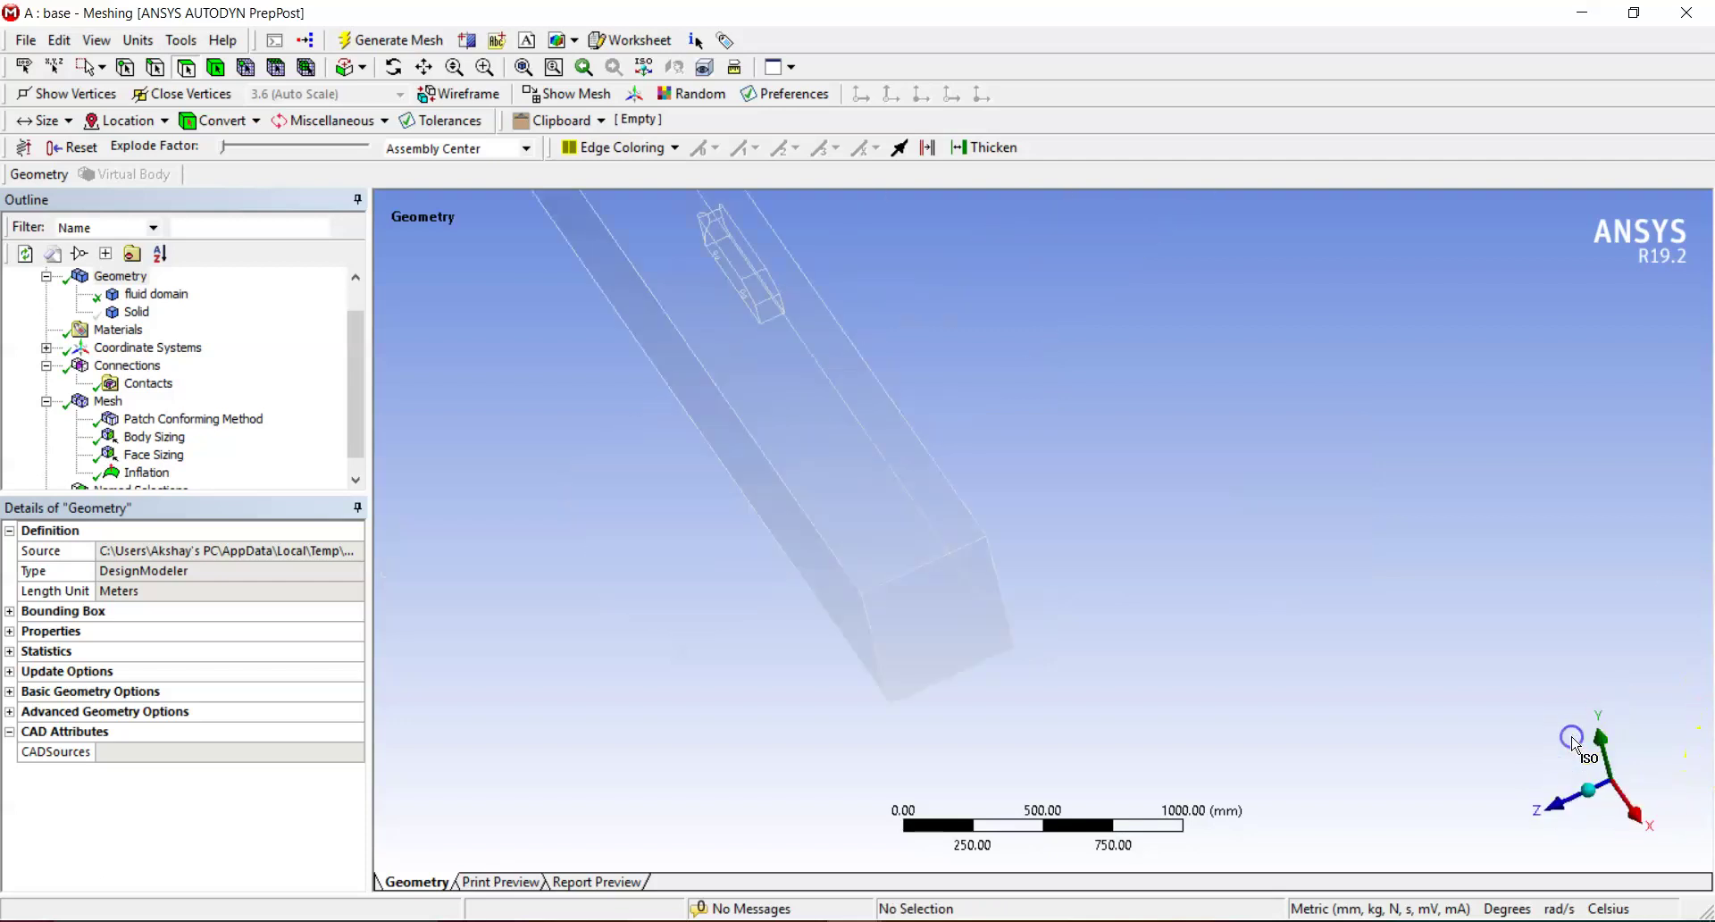
pyautogui.click(523, 67)
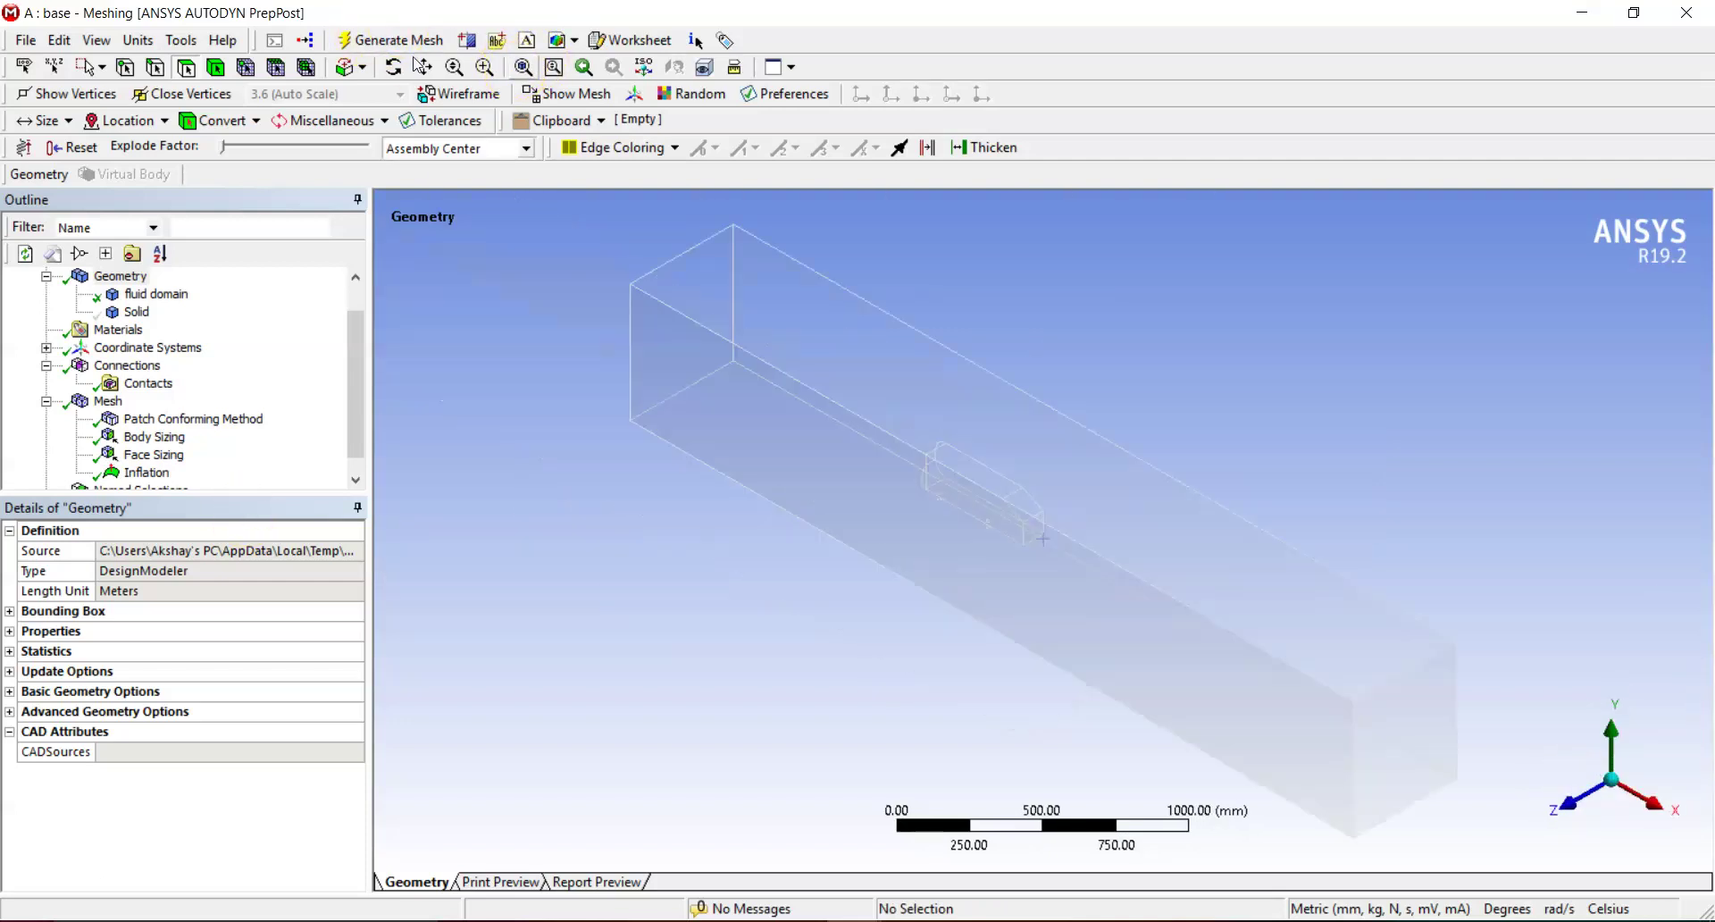
pyautogui.scroll(-1, 354, 398)
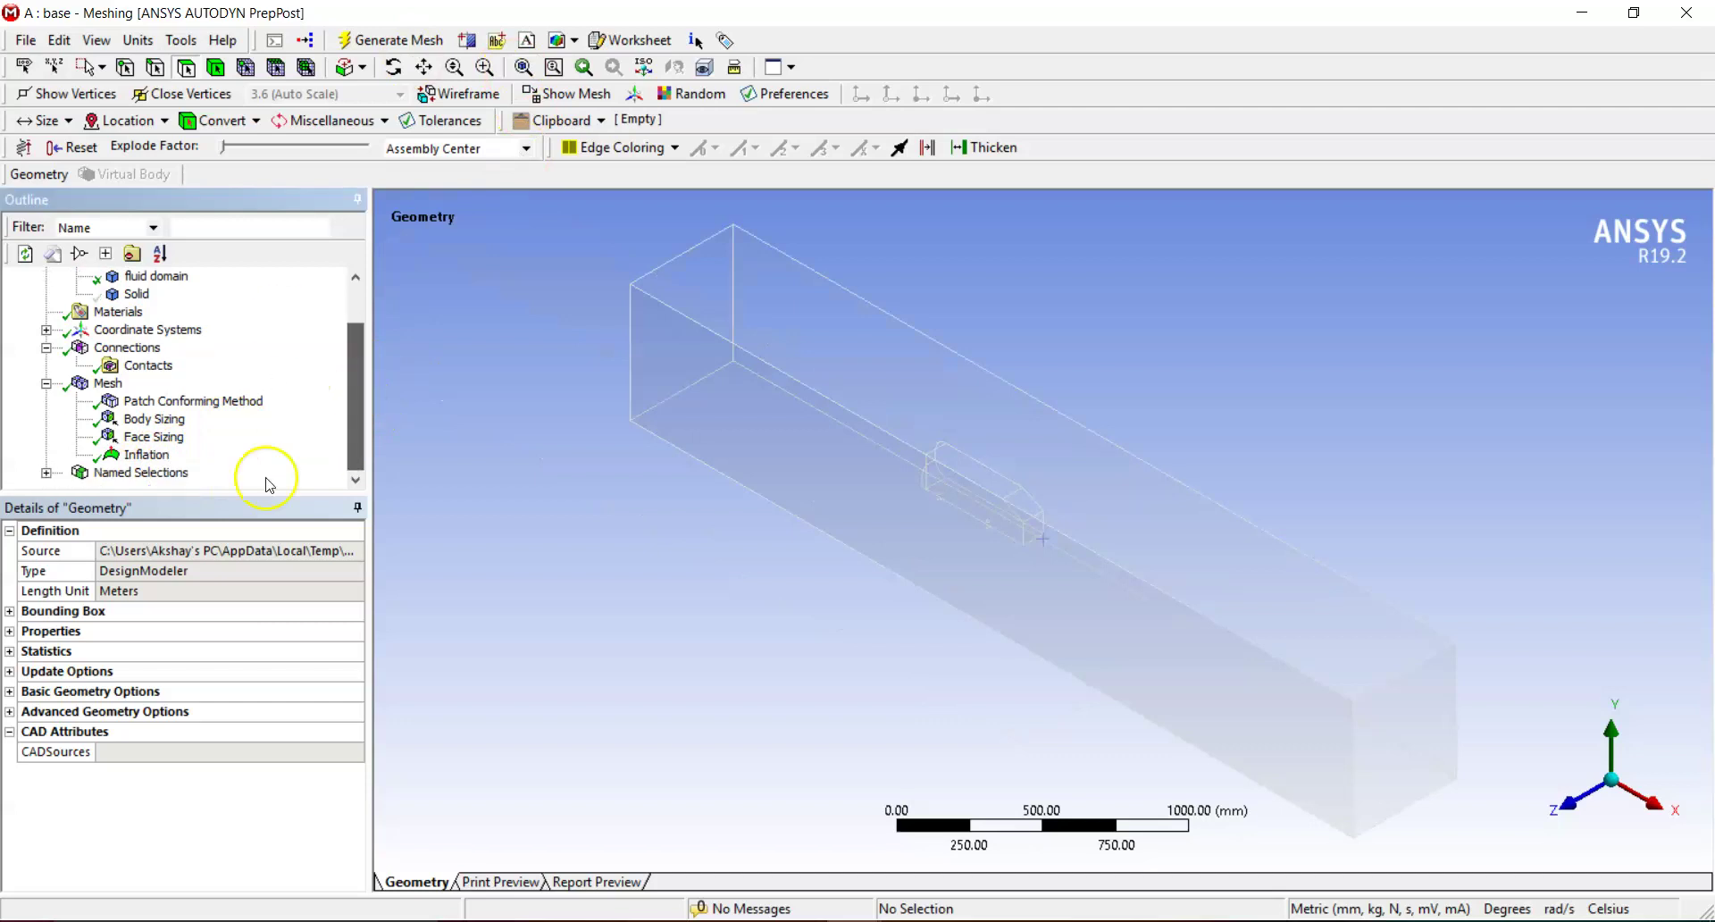
pyautogui.click(46, 472)
pyautogui.click(139, 367)
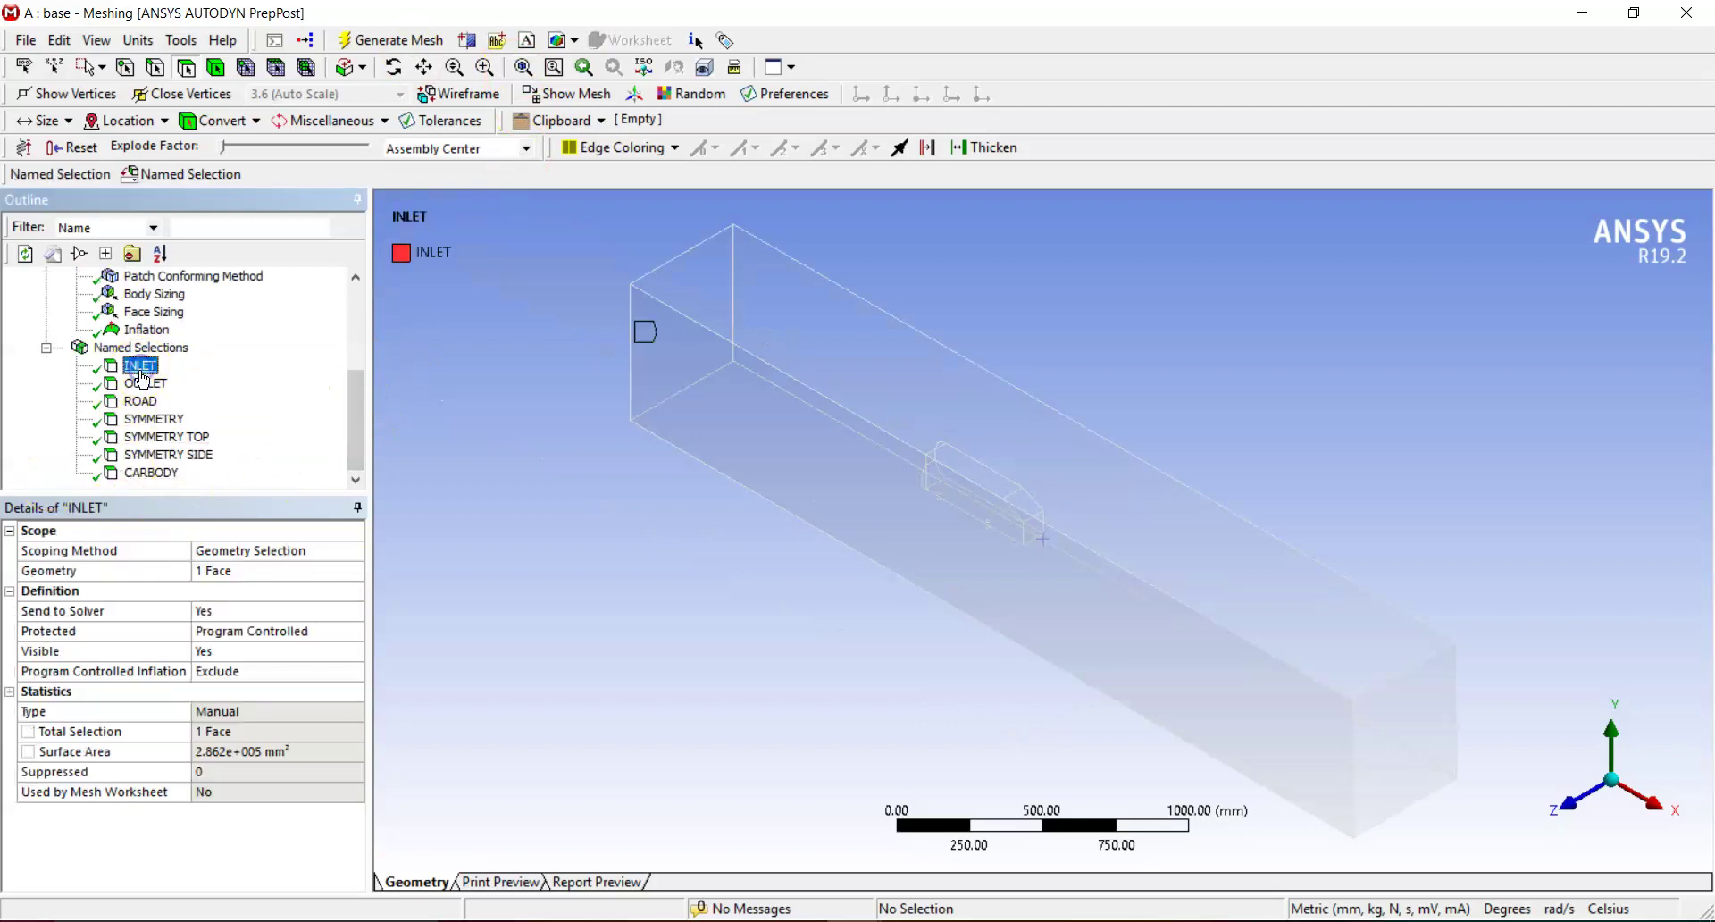
pyautogui.click(143, 380)
pyautogui.press('Down')
pyautogui.press('Down')
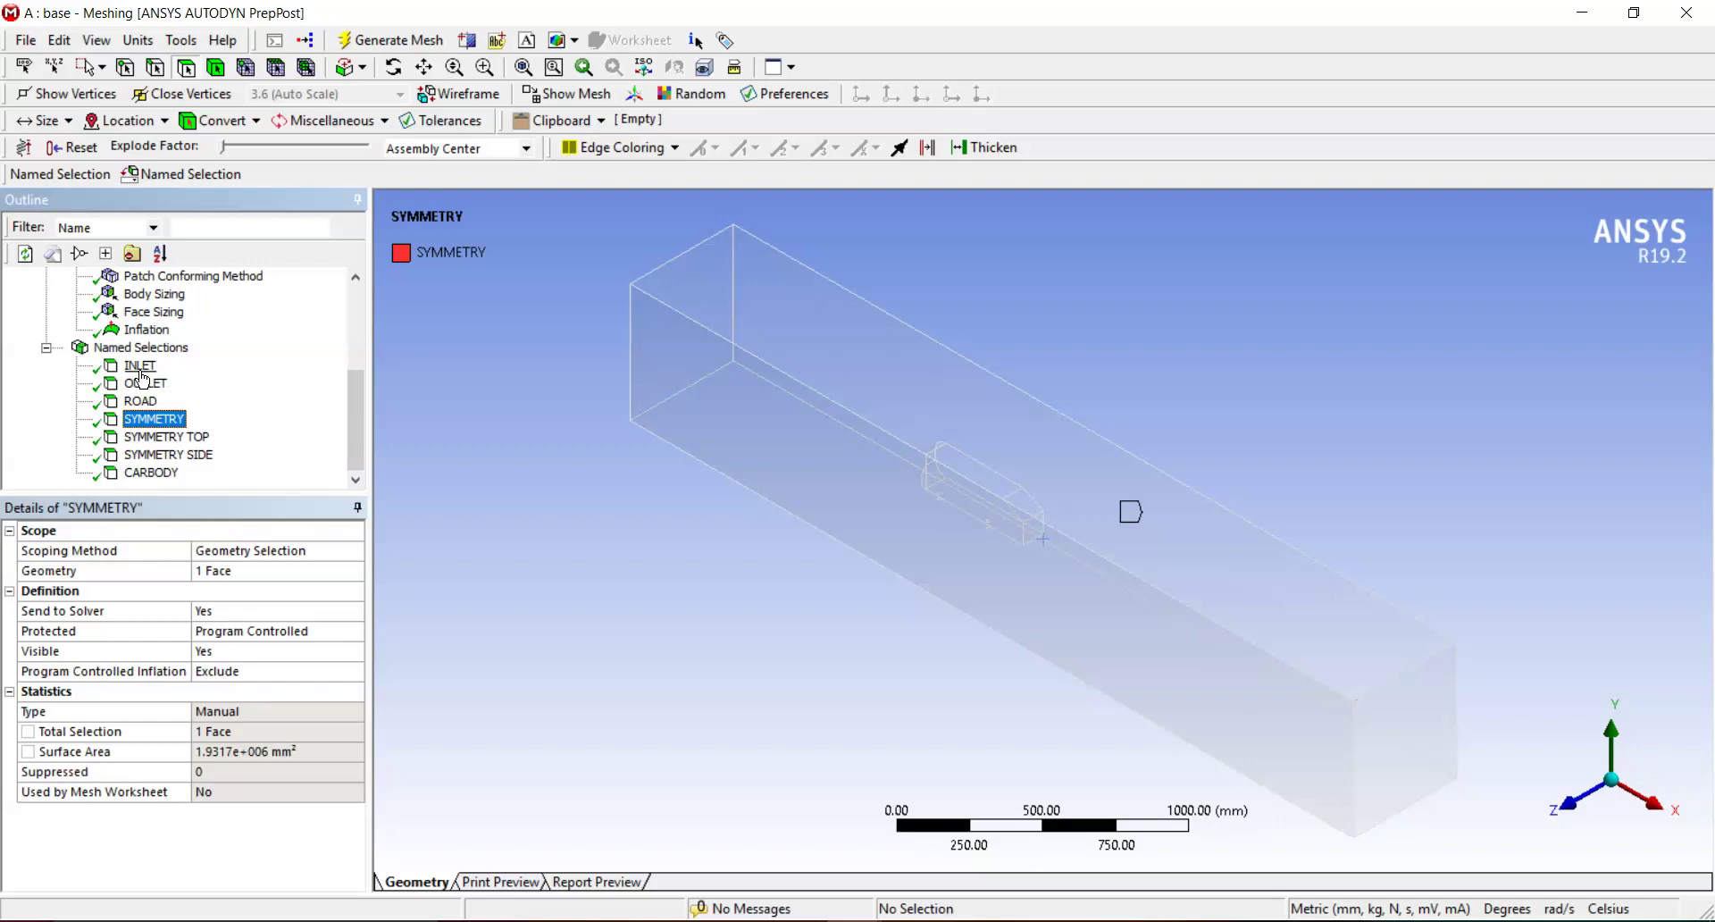
pyautogui.press('Down')
pyautogui.press('Down')
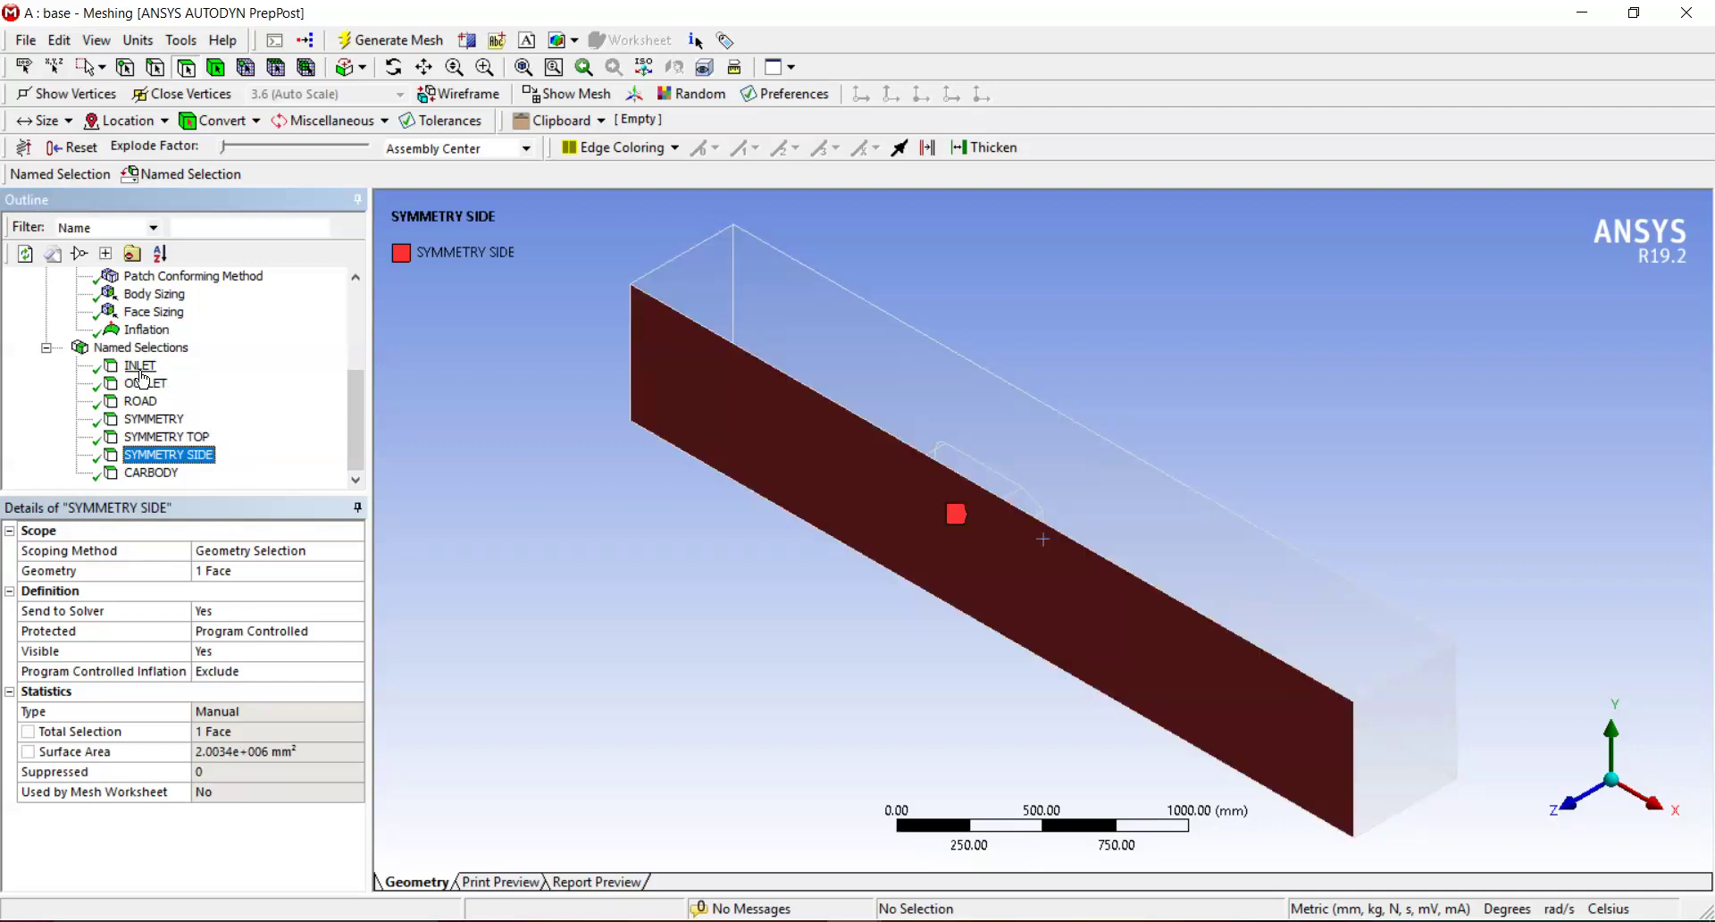
pyautogui.press('Down')
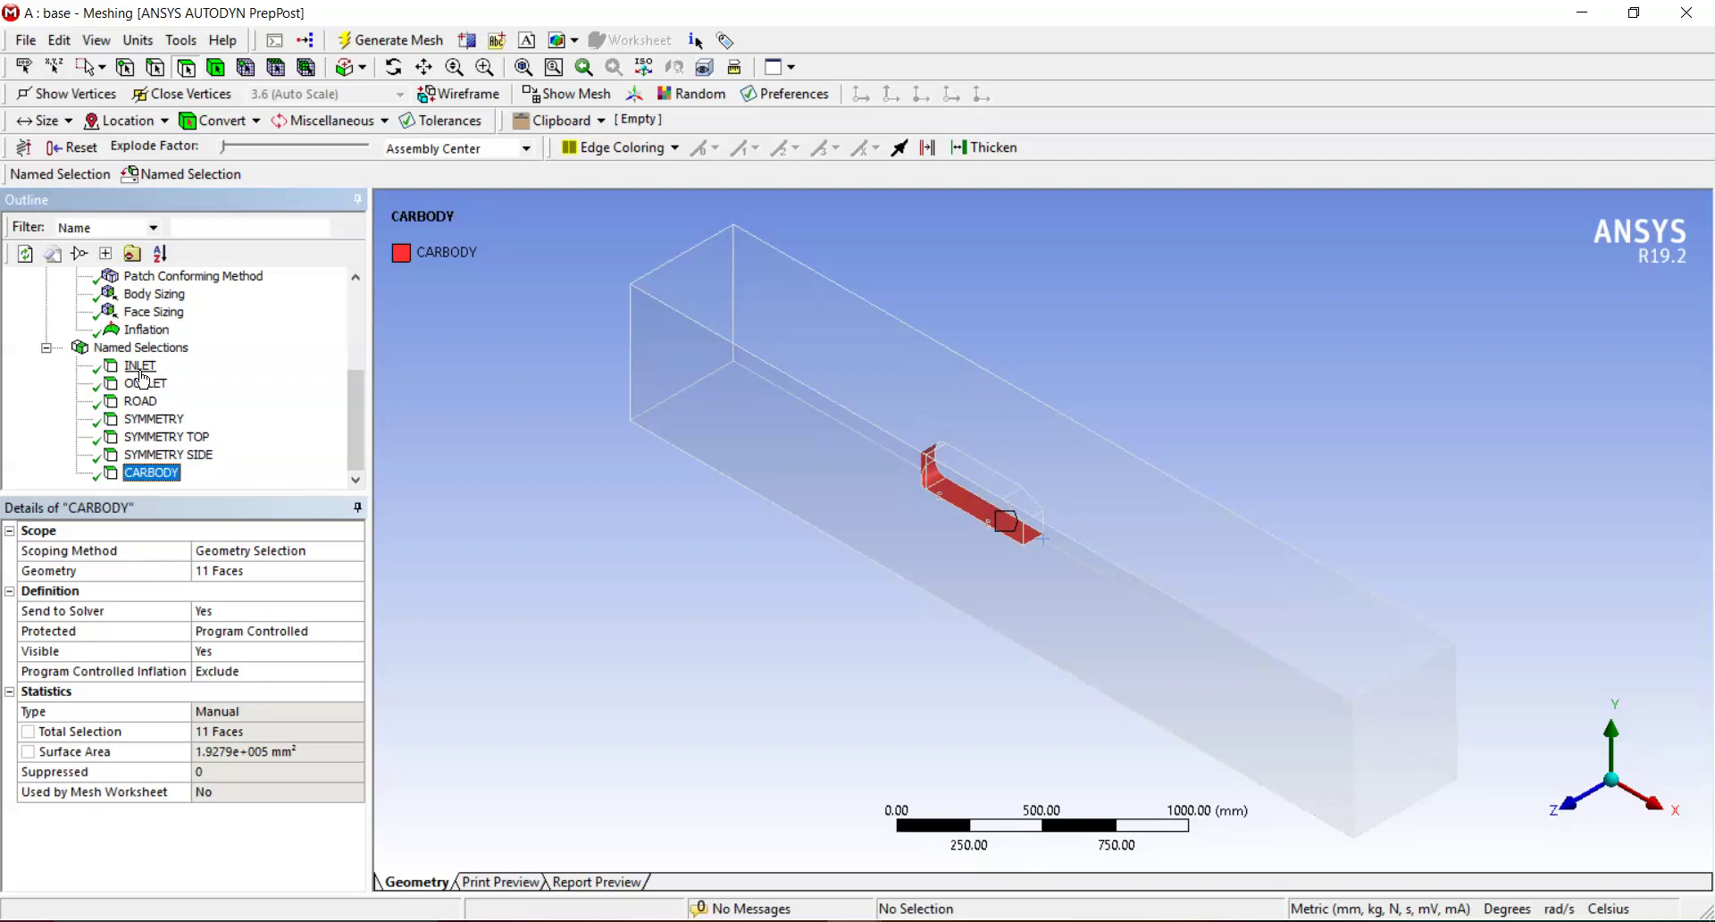
# Display the mesh and check its quality settings and node and element statistics.
pyautogui.scroll(2, 358, 404)
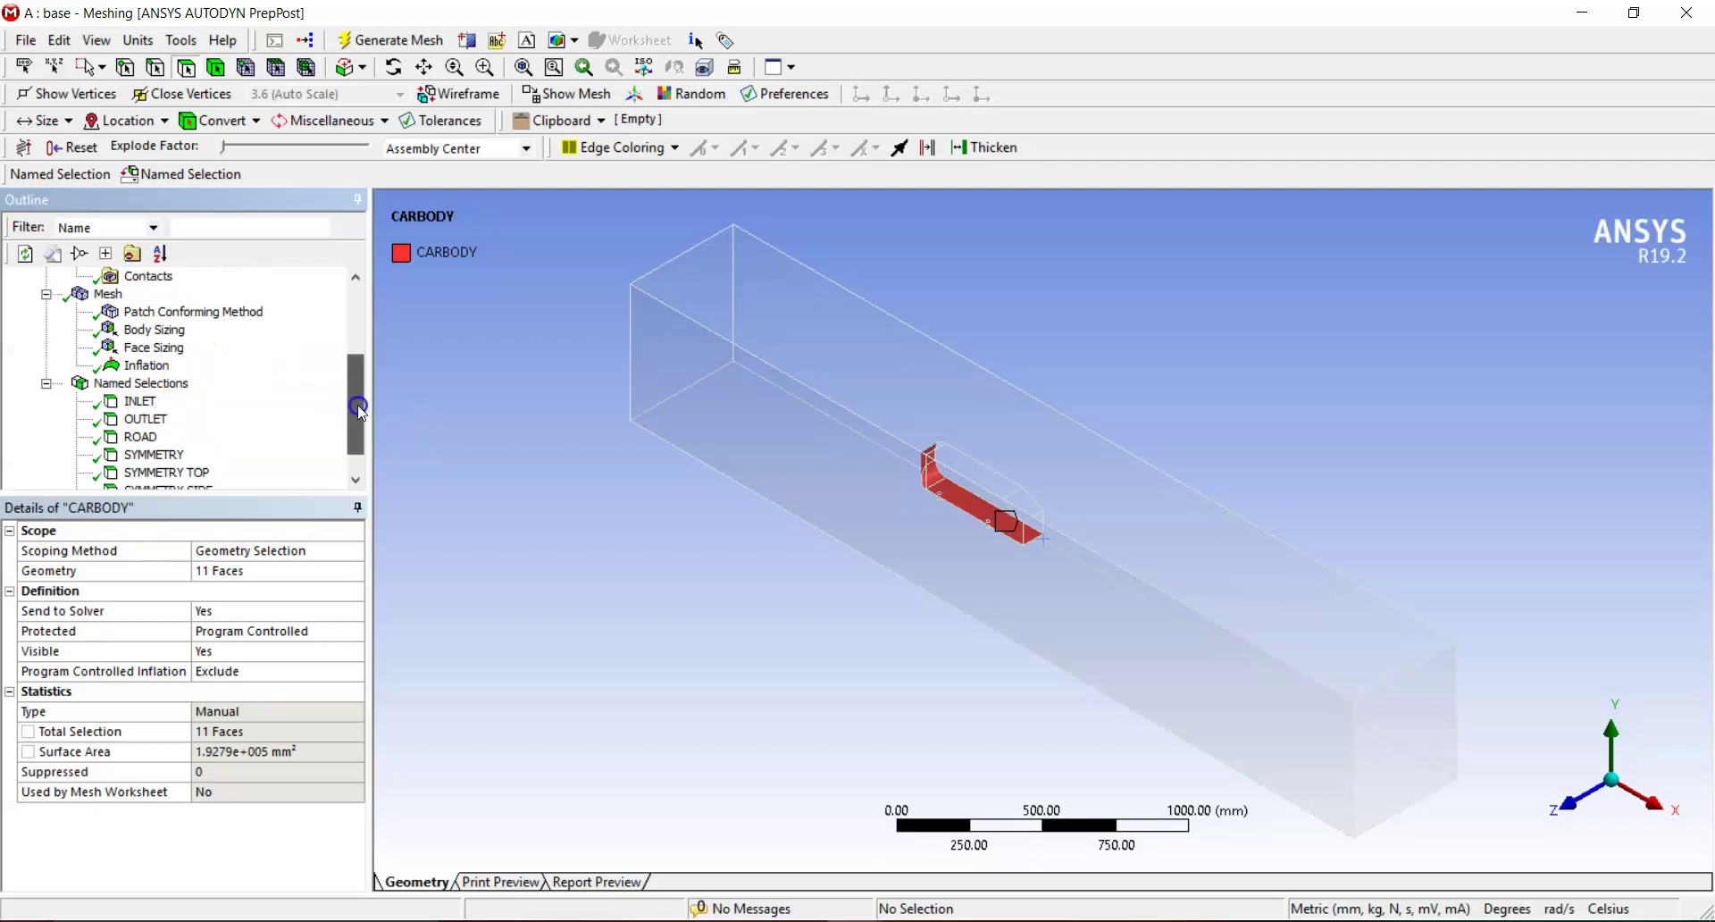
pyautogui.click(129, 368)
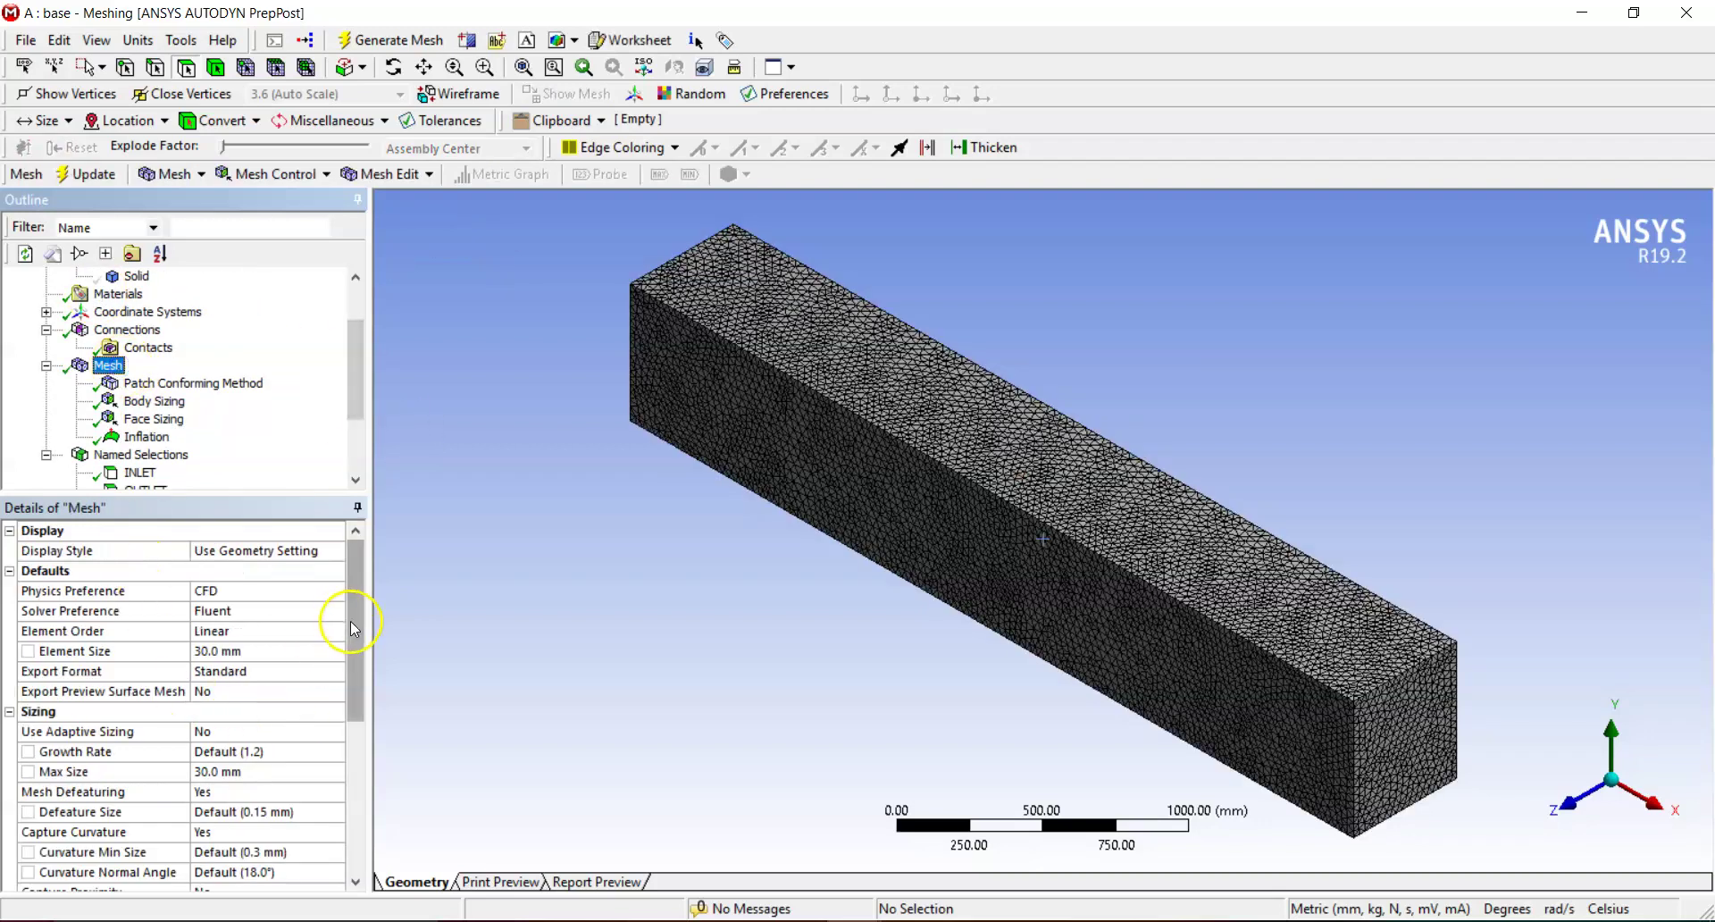
pyautogui.moveTo(352, 625); pyautogui.dragTo(333, 816)
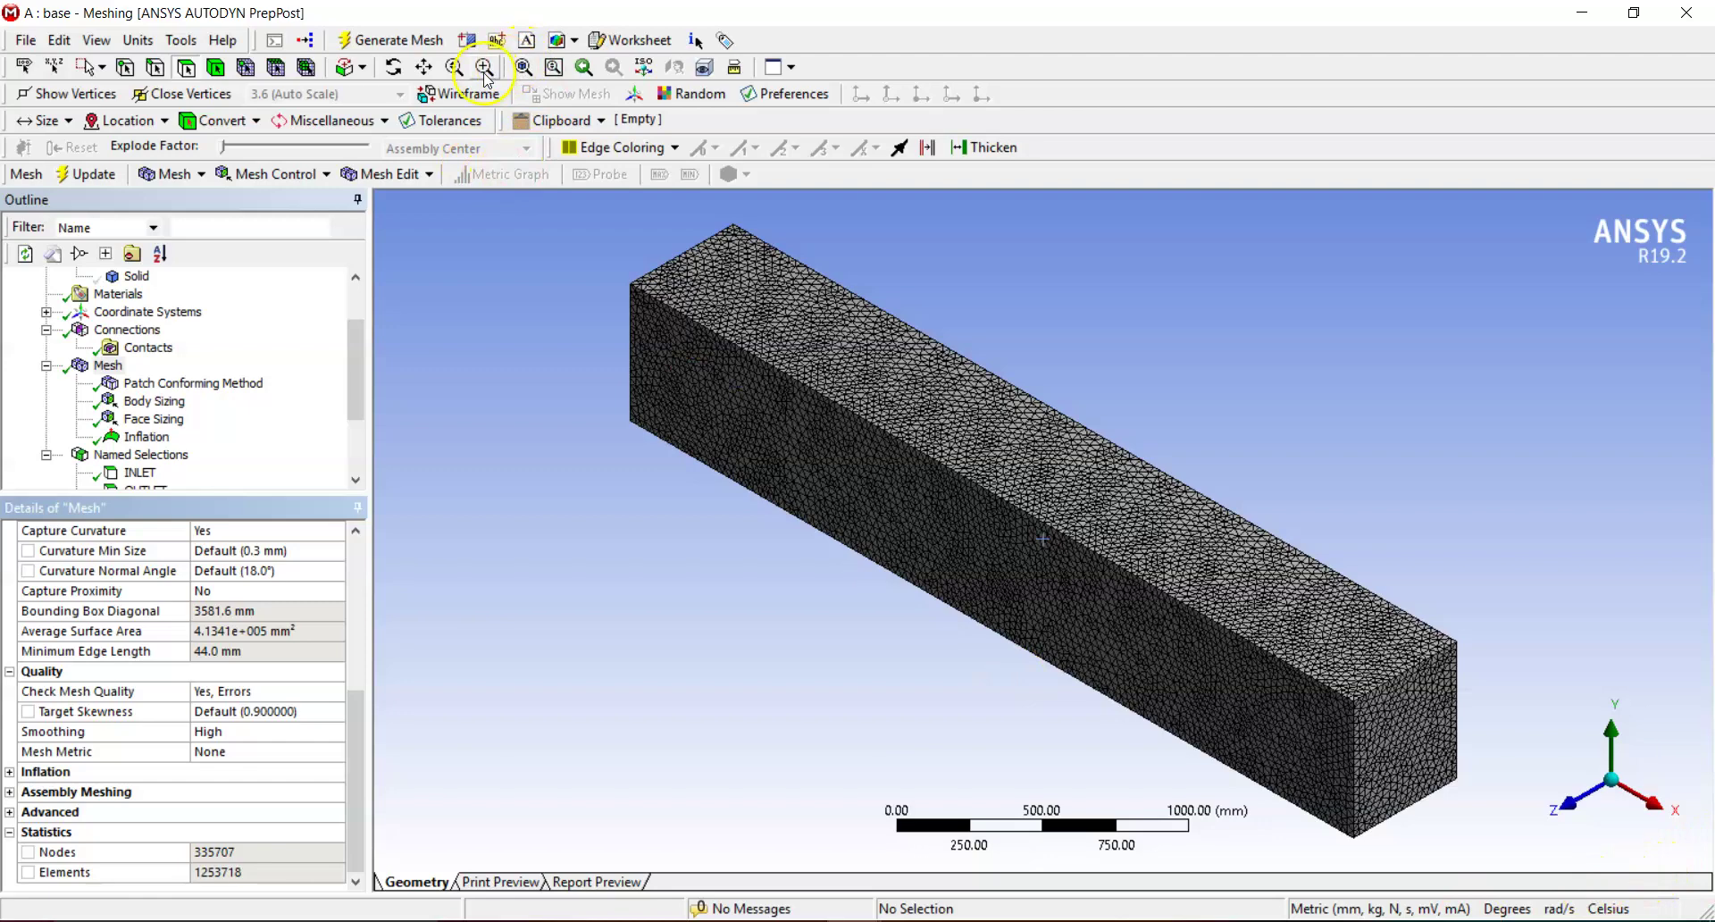
# Examine the refined mesh around the car body and the inflation layers along its slanted rear surface up close.
pyautogui.click(454, 66)
pyautogui.moveTo(1071, 328); pyautogui.dragTo(930, 491, button='middle')
pyautogui.scroll(3, 1128, 601)
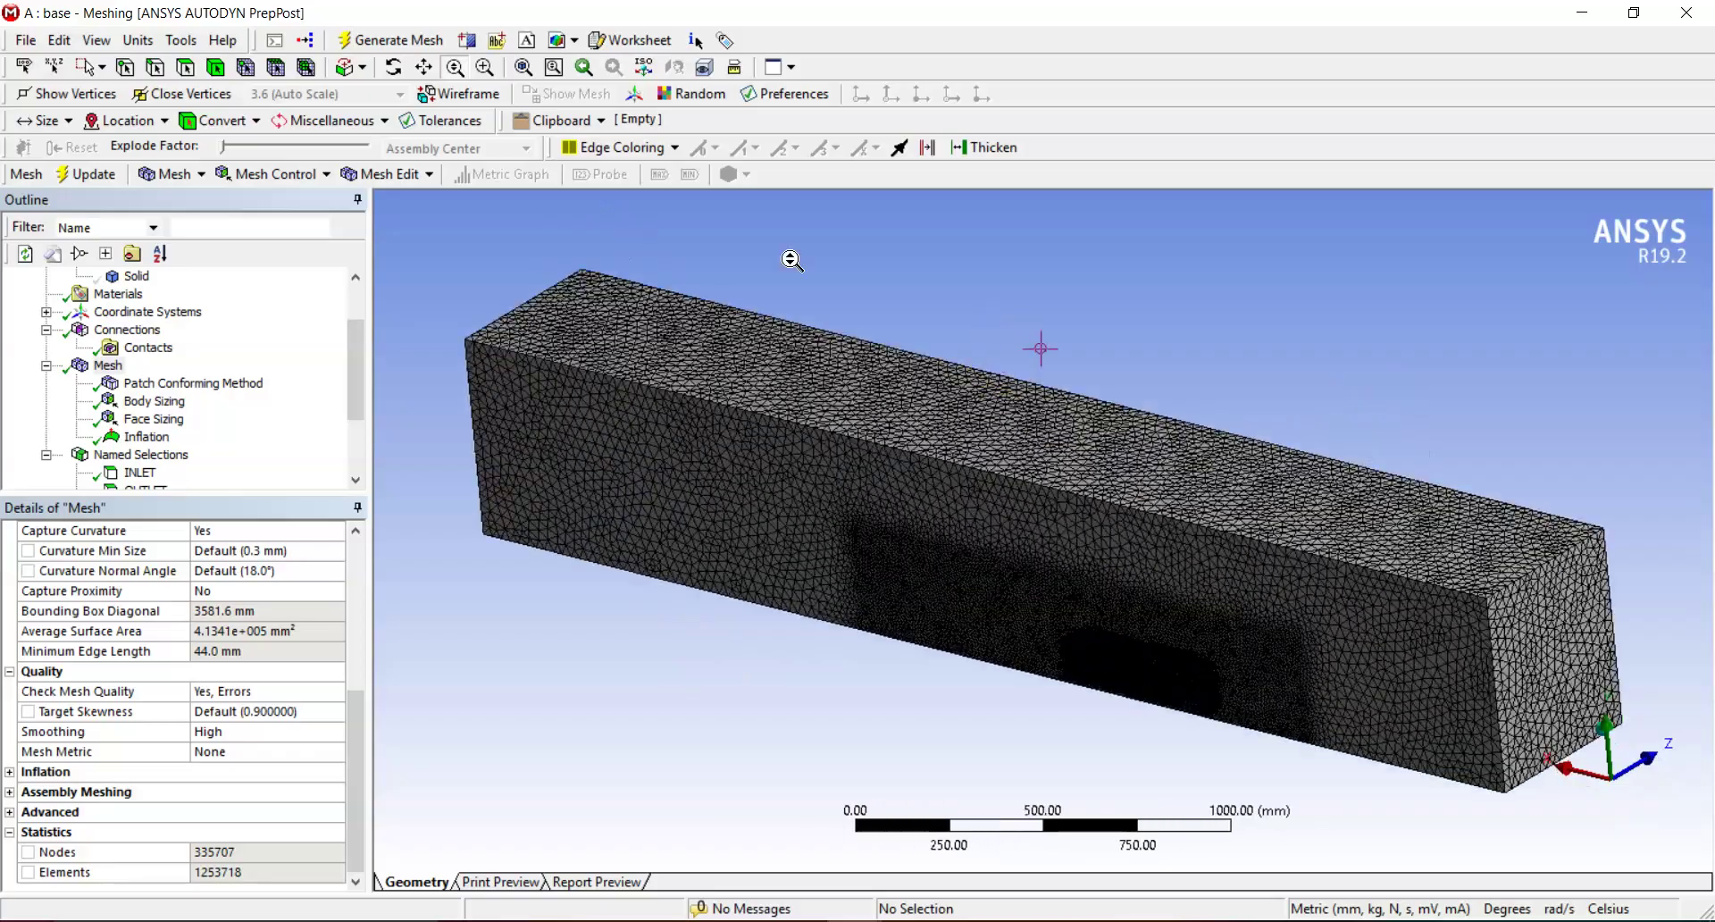
pyautogui.scroll(3, 953, 486)
pyautogui.scroll(5, 957, 643)
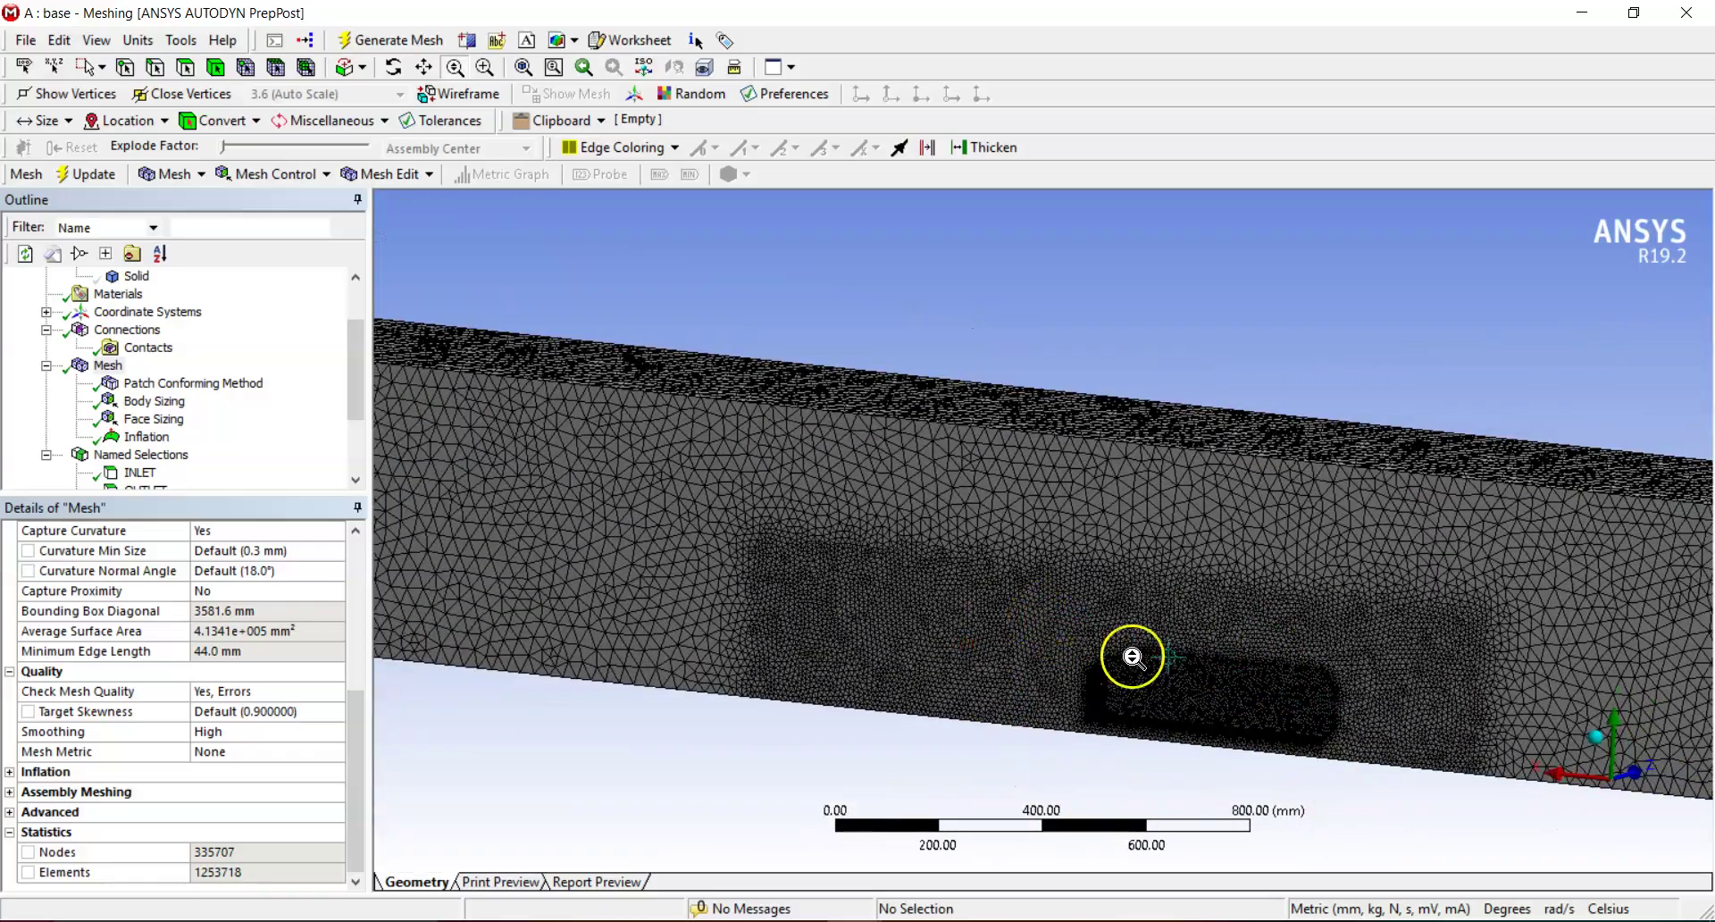
pyautogui.click(484, 67)
pyautogui.moveTo(1068, 586); pyautogui.dragTo(1211, 698)
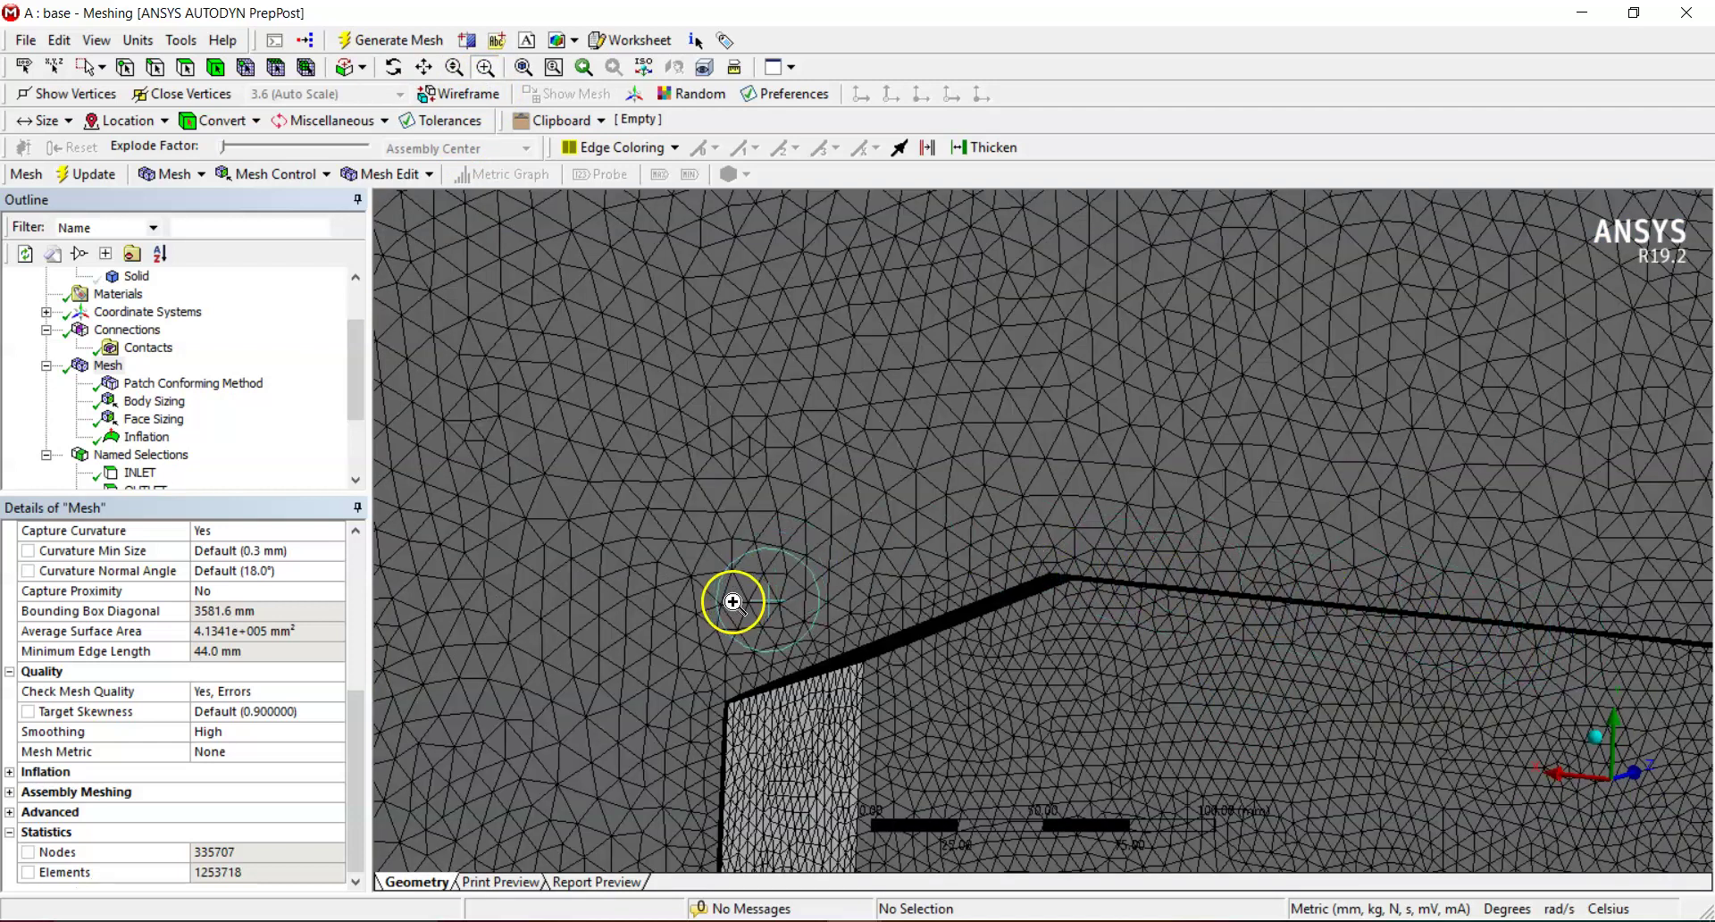
pyautogui.moveTo(731, 600); pyautogui.dragTo(969, 703)
pyautogui.moveTo(885, 543); pyautogui.dragTo(988, 612)
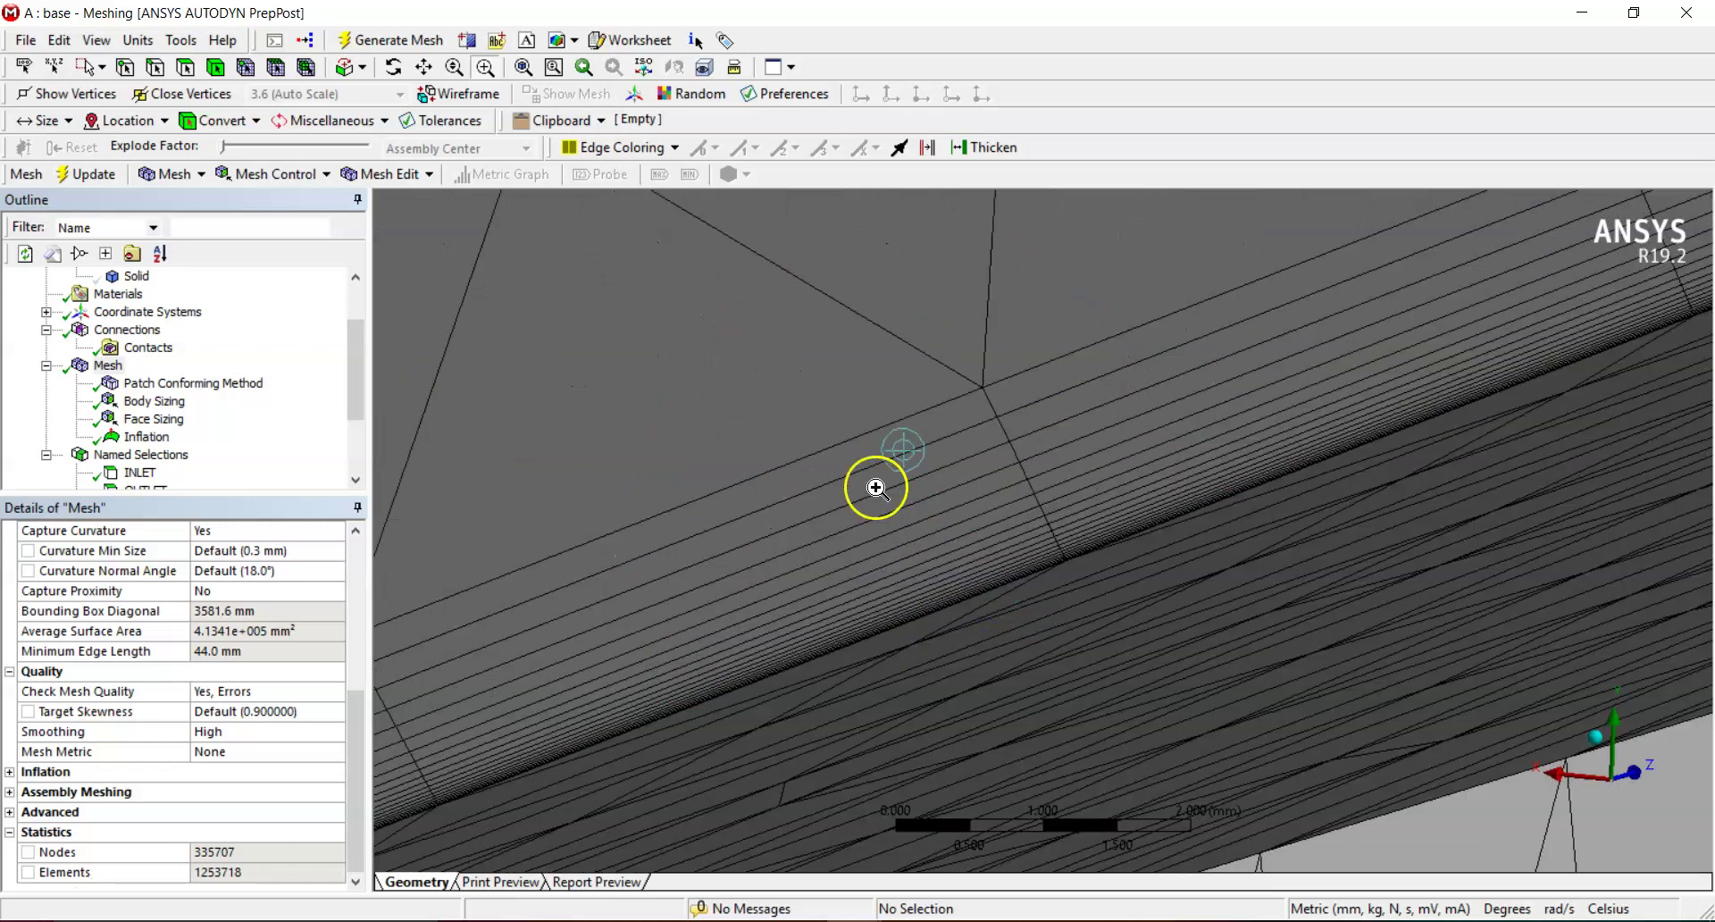
pyautogui.click(1623, 783)
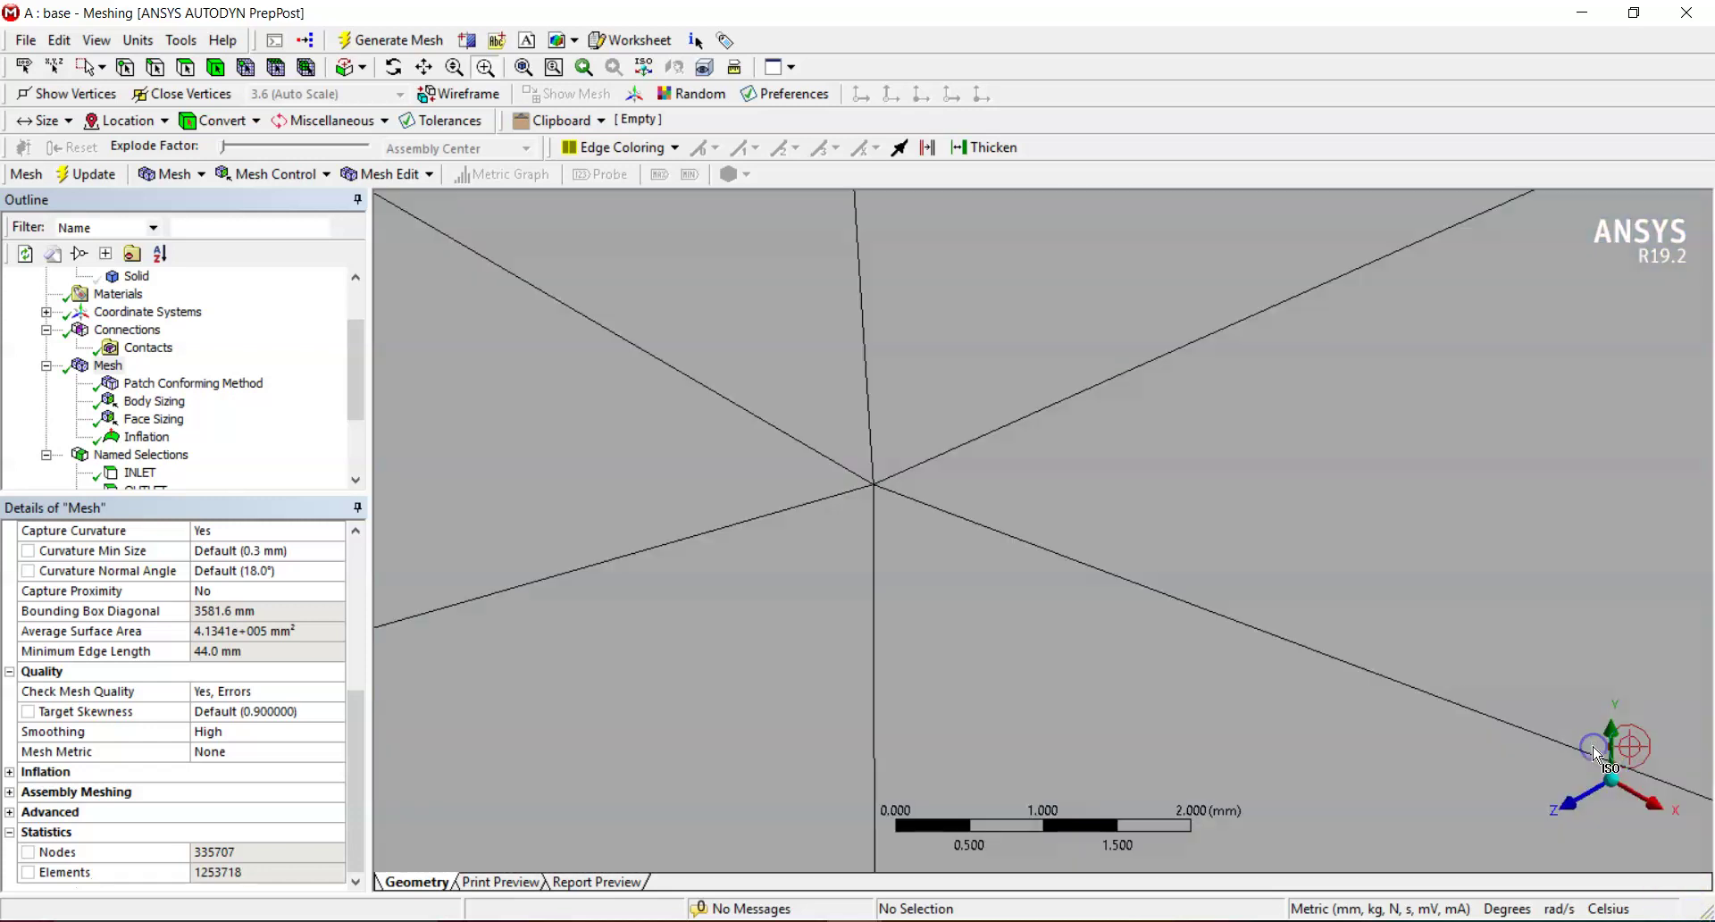
pyautogui.click(526, 71)
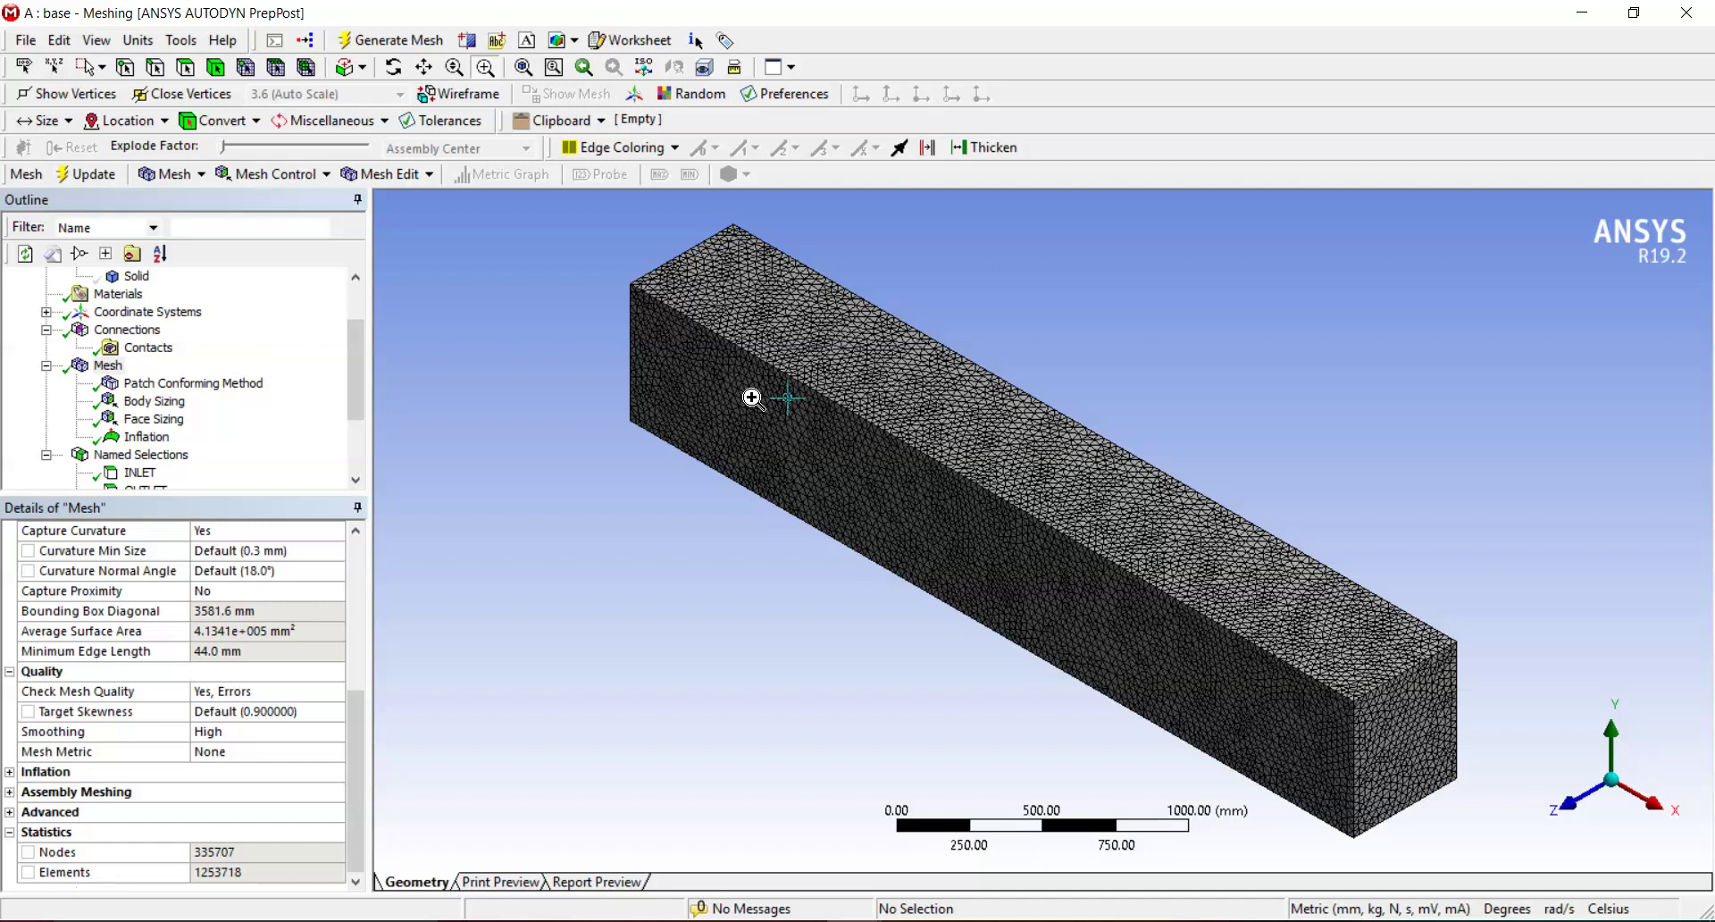
# Go back to the domain's named selections in the outline.
pyautogui.scroll(-2, 363, 383)
pyautogui.click(152, 382)
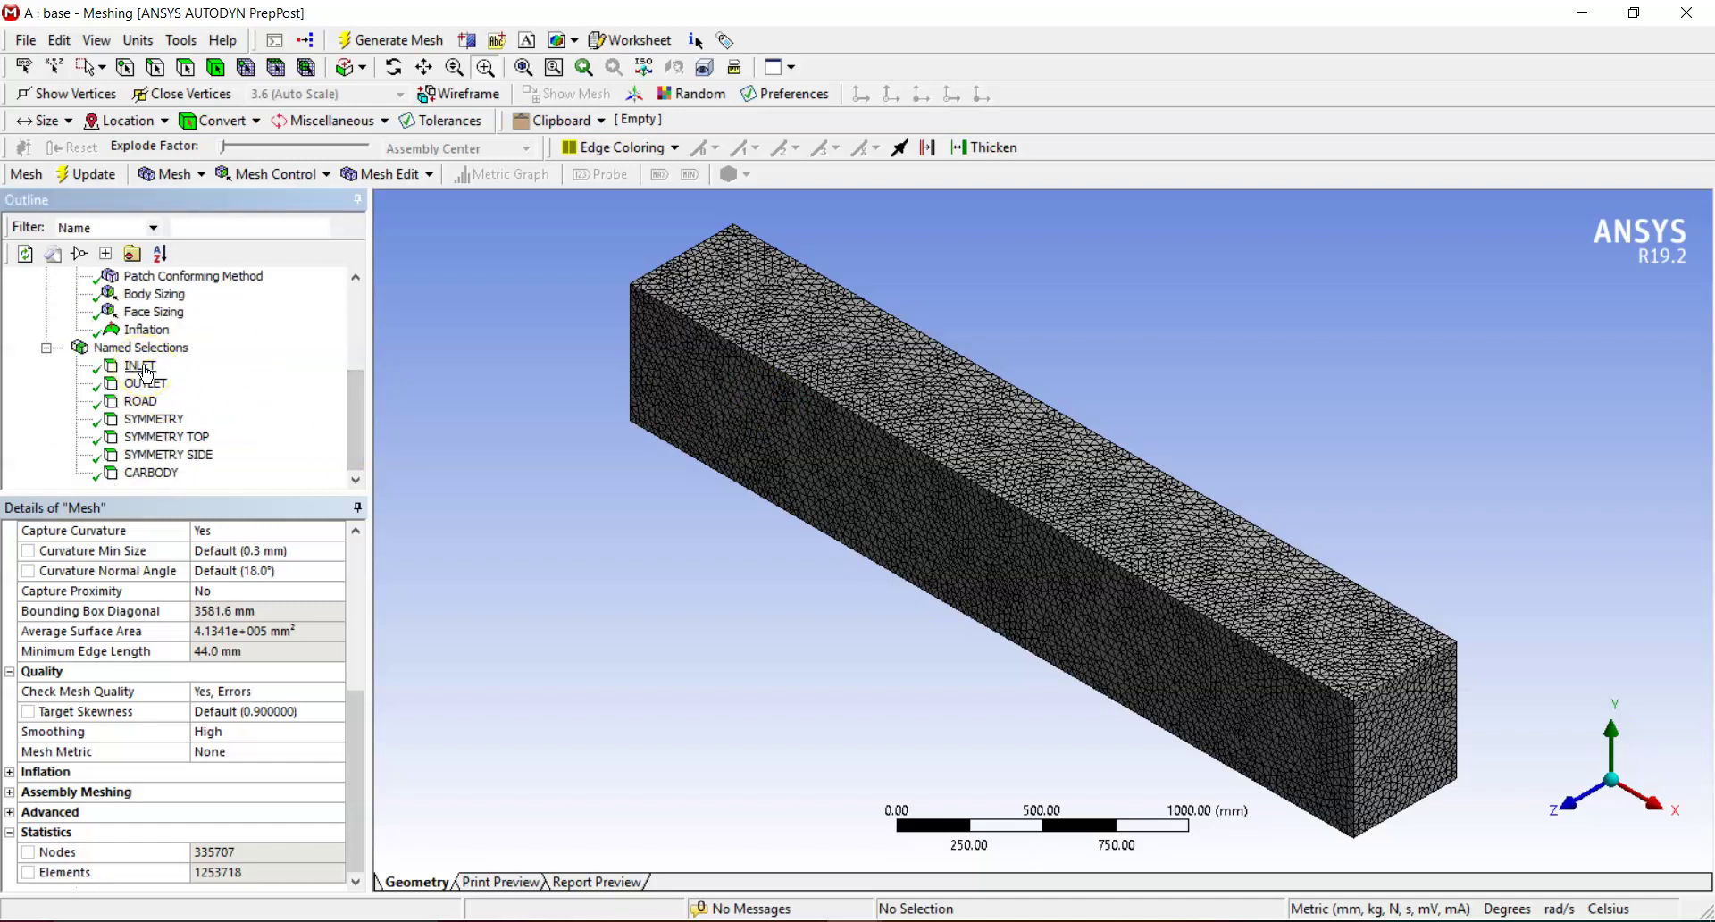